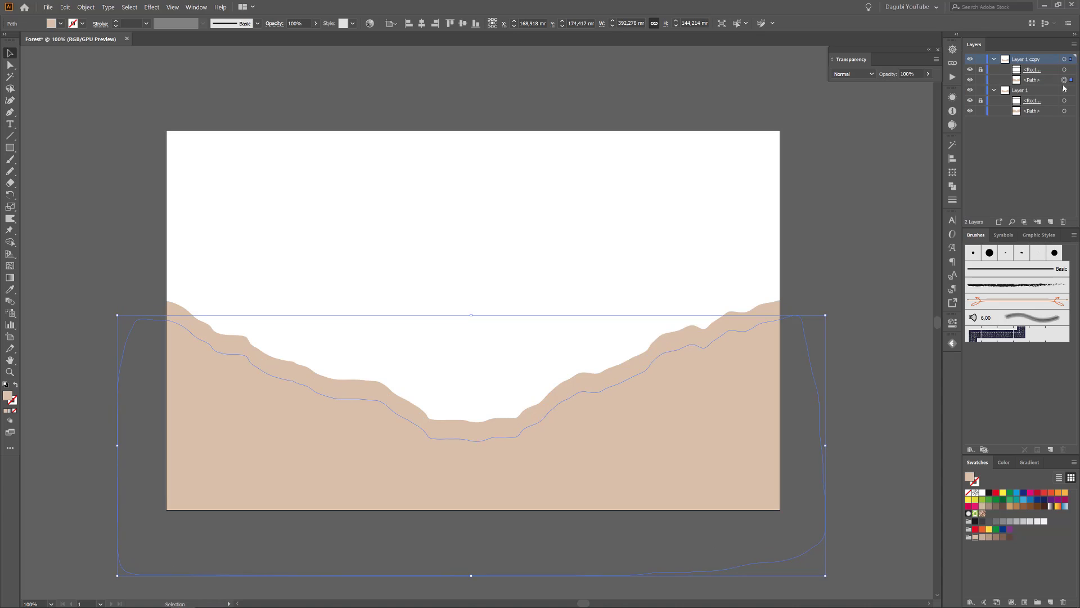
# Darken the selected hill with the next brown swatch, then add a lower, darker copy of it on a duplicated layer.
pyautogui.click(988, 538)
pyautogui.moveTo(1048, 60); pyautogui.dragTo(1050, 221)
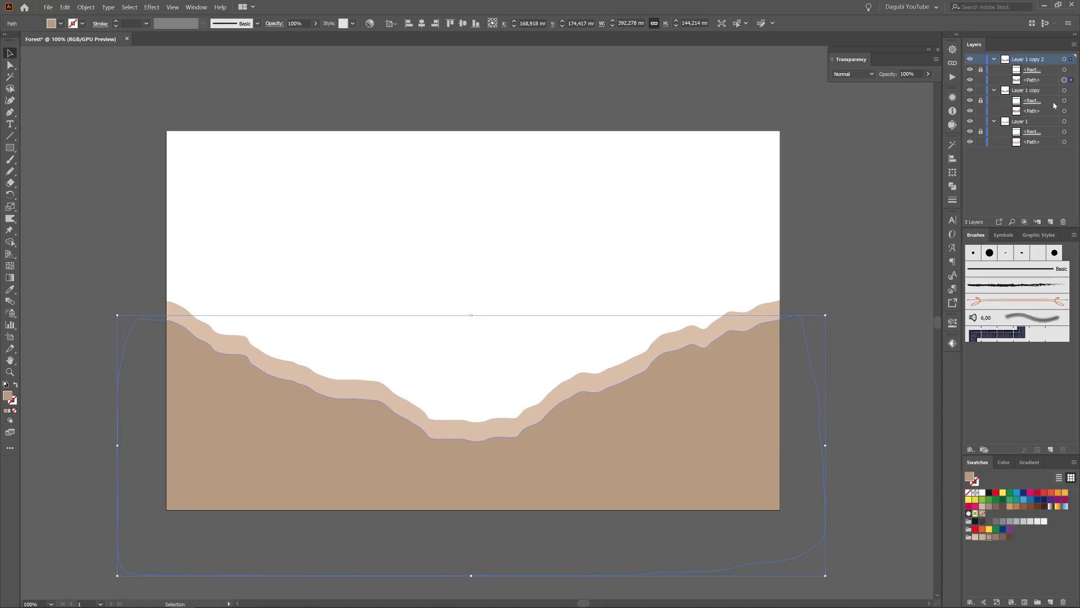
pyautogui.hotkey('shift', 'Down')
pyautogui.hotkey('shift', 'Down')
pyautogui.hotkey('shift', 'Down')
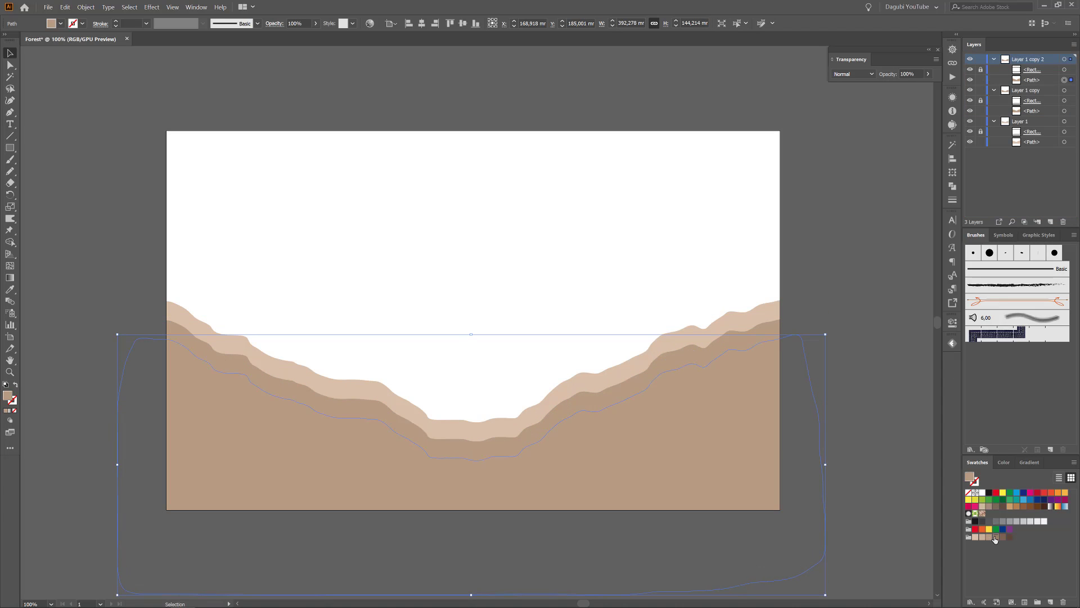
pyautogui.click(994, 539)
# Duplicate the top hill layer again, shift its hill slightly down and fill it with the next darker brown.
pyautogui.moveTo(1041, 59); pyautogui.dragTo(1050, 222)
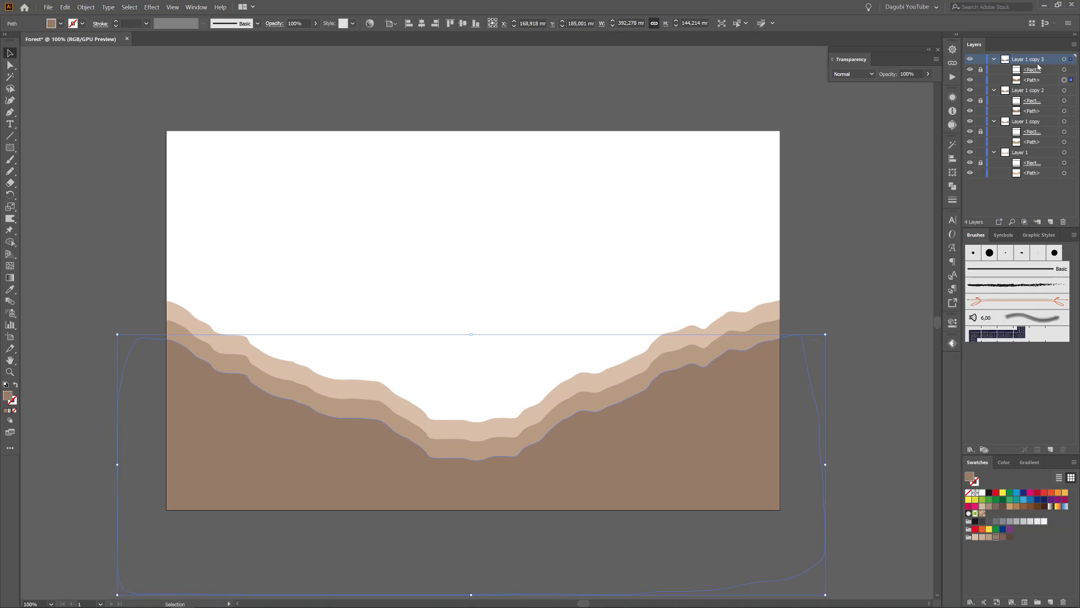
pyautogui.hotkey('shift', 'Down')
pyautogui.hotkey('shift', 'Down')
pyautogui.hotkey('shift', 'Down')
pyautogui.click(1002, 539)
# Create the fifth hill by duplicating the top layer, lowering its shape and filling it with the darkest brown of the palette.
pyautogui.moveTo(1041, 60); pyautogui.dragTo(1050, 221)
pyautogui.hotkey('shift', 'Down')
pyautogui.hotkey('shift', 'Down')
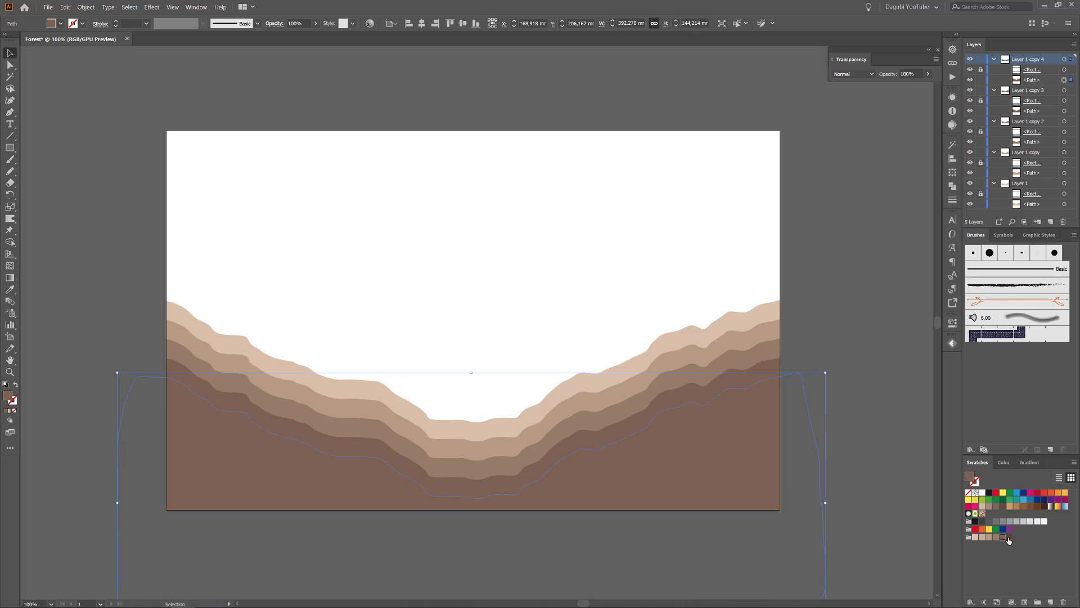
pyautogui.click(1009, 537)
# Collapse the four copied layers and hide Layer 1 copy 2, copy 3 and copy 4.
pyautogui.click(994, 59)
pyautogui.click(993, 69)
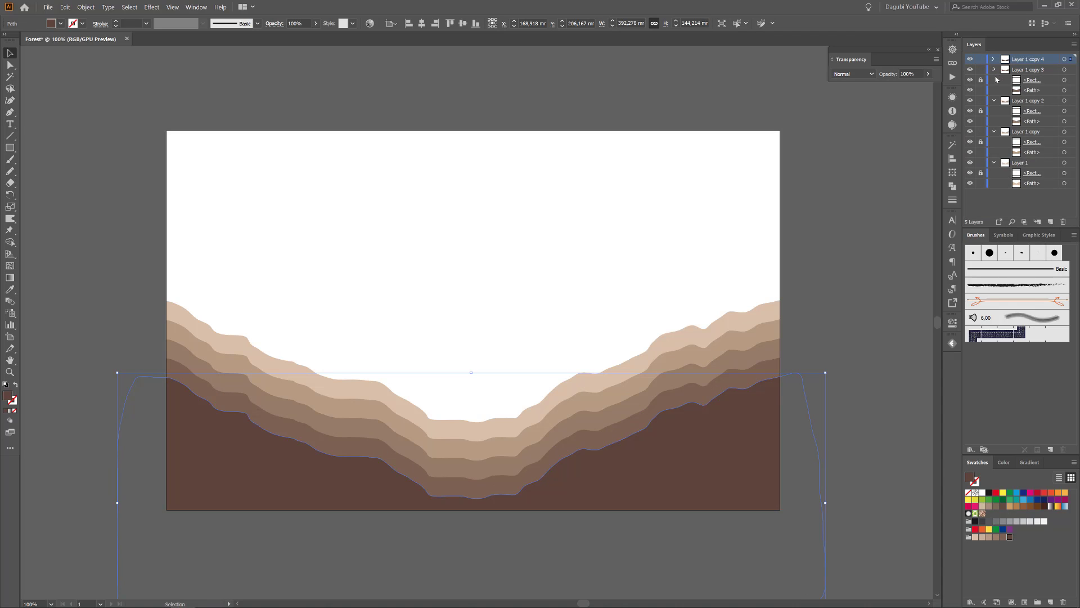
pyautogui.click(993, 79)
pyautogui.click(994, 90)
pyautogui.moveTo(970, 59); pyautogui.dragTo(970, 90)
pyautogui.click(970, 90)
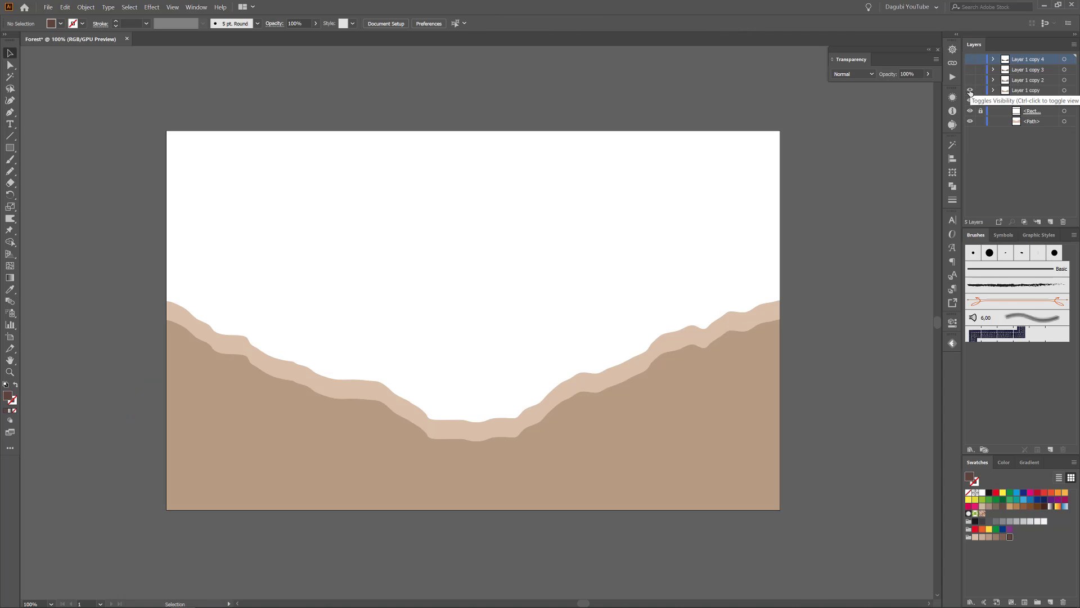
# Select the artwork on Layer 1 copy and enlarge the Warp tool's brush to about 69 × 35 mm.
pyautogui.click(1064, 90)
pyautogui.moveTo(12, 220); pyautogui.dragTo(38, 231)
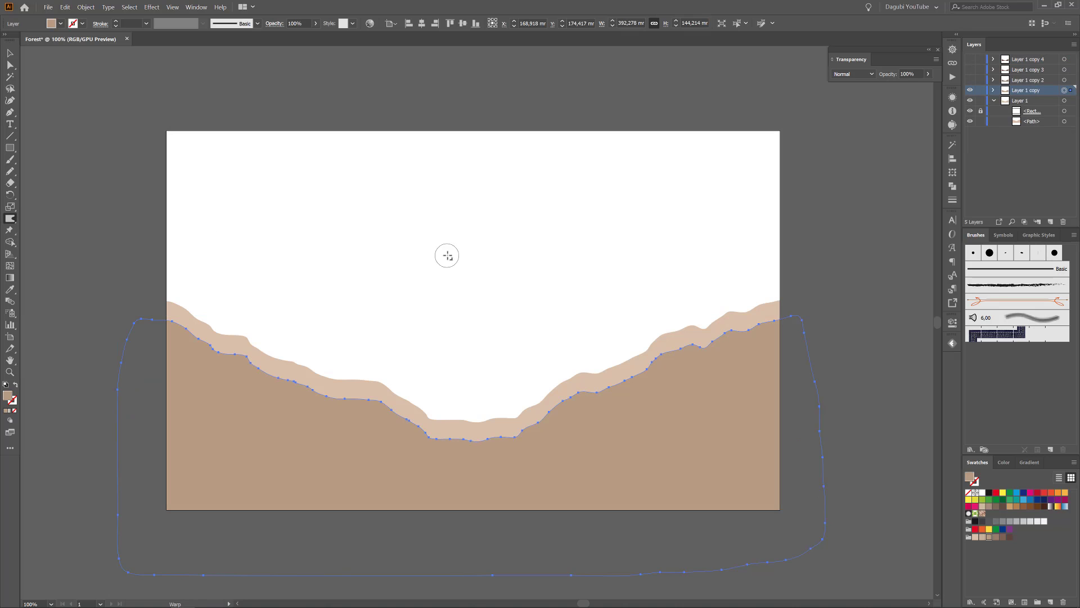
pyautogui.keyDown('alt'); pyautogui.moveTo(447, 256); pyautogui.dragTo(508, 225); pyautogui.keyUp('alt')
# Warp the upper edge of the hill on Layer 1 copy so its outline differs from the hill behind it.
pyautogui.moveTo(777, 326); pyautogui.dragTo(777, 304)
pyautogui.moveTo(720, 356); pyautogui.dragTo(722, 346)
pyautogui.doubleClick(10, 218)
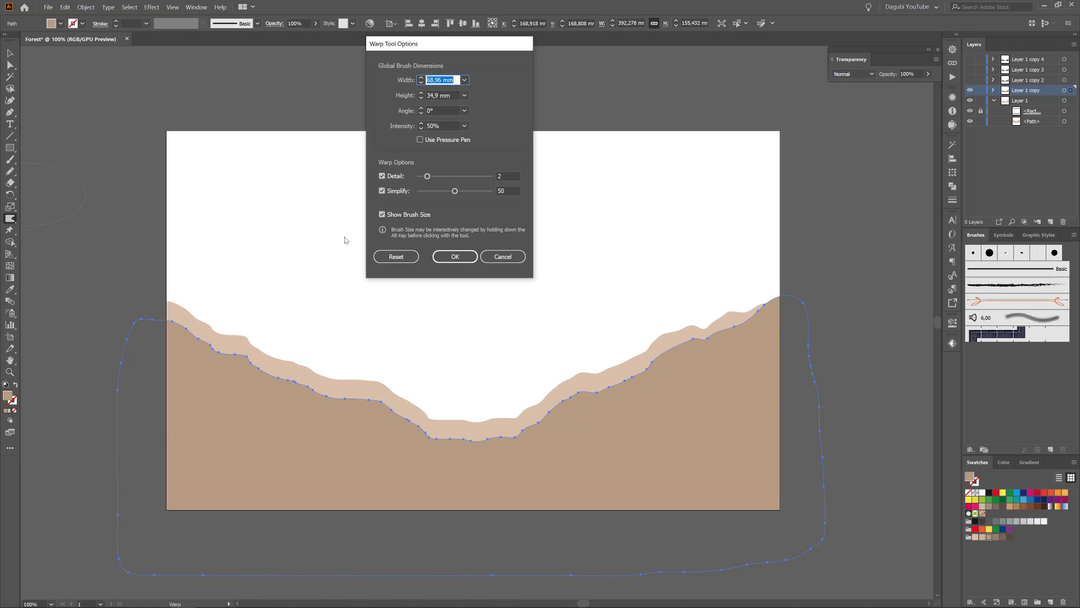
pyautogui.press('Return')
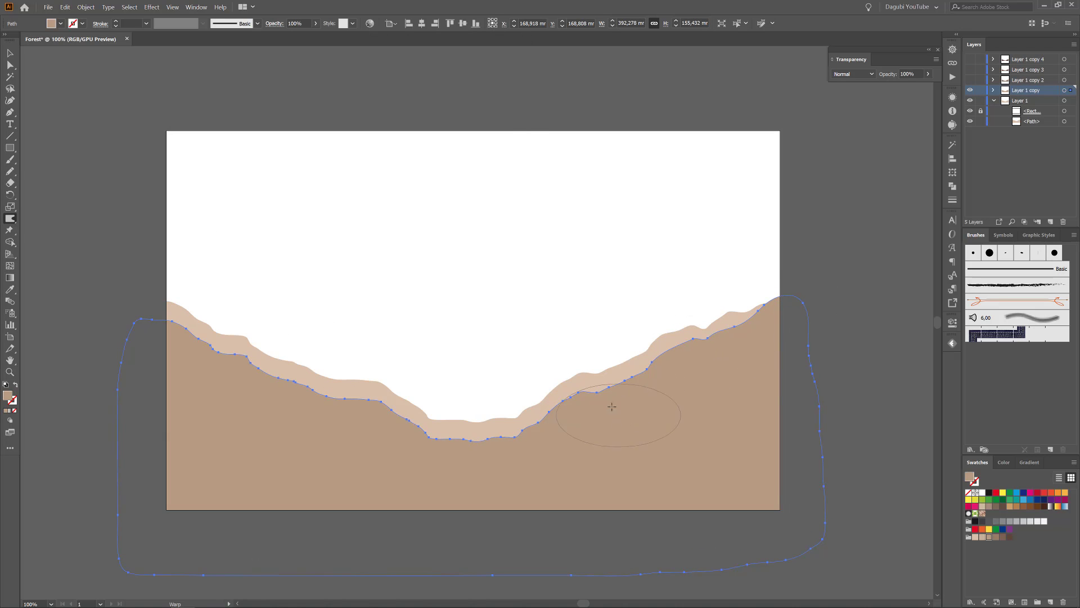
pyautogui.moveTo(604, 408)
pyautogui.mouseDown()
pyautogui.moveTo(456, 459)
pyautogui.moveTo(143, 308)
pyautogui.mouseUp()
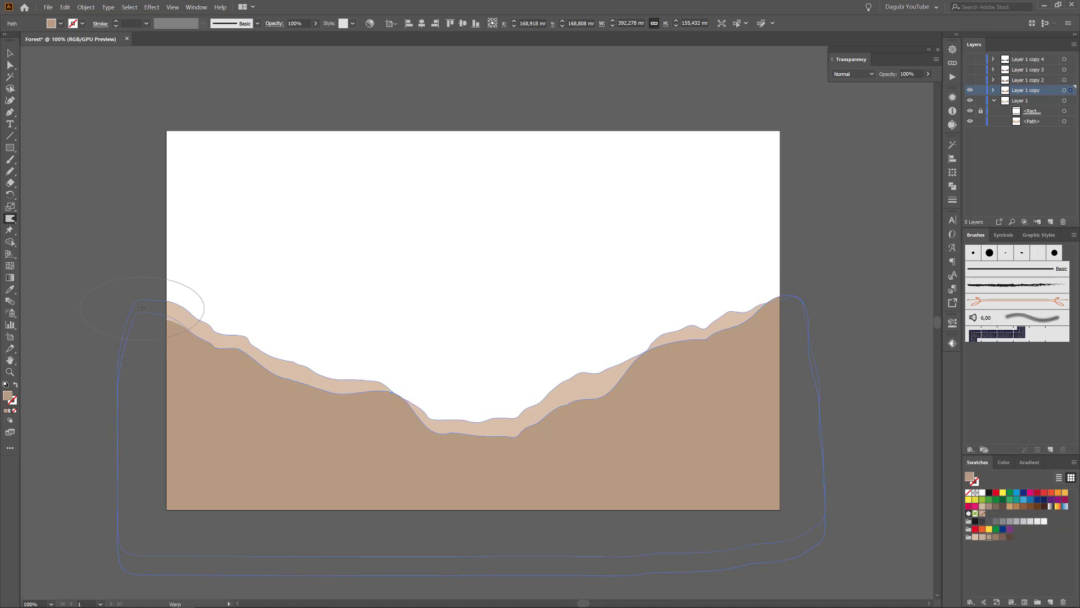
# Warp the upper edge of the lightest hill on Layer 1 upward at several points along both slopes.
pyautogui.click(1064, 122)
pyautogui.moveTo(776, 283); pyautogui.dragTo(778, 266)
pyautogui.moveTo(517, 426)
pyautogui.mouseDown()
pyautogui.moveTo(531, 413)
pyautogui.moveTo(524, 404)
pyautogui.mouseUp()
pyautogui.moveTo(422, 403); pyautogui.dragTo(430, 387)
pyautogui.moveTo(284, 350); pyautogui.dragTo(291, 323)
pyautogui.moveTo(190, 317); pyautogui.dragTo(197, 302)
# Show Layer 1 copy 2 and warp its hill's upper edge into an irregular outline.
pyautogui.click(970, 80)
pyautogui.click(1064, 80)
pyautogui.moveTo(764, 356)
pyautogui.mouseDown()
pyautogui.moveTo(556, 408)
pyautogui.moveTo(580, 388)
pyautogui.moveTo(349, 416)
pyautogui.moveTo(173, 336)
pyautogui.moveTo(207, 364)
pyautogui.mouseUp()
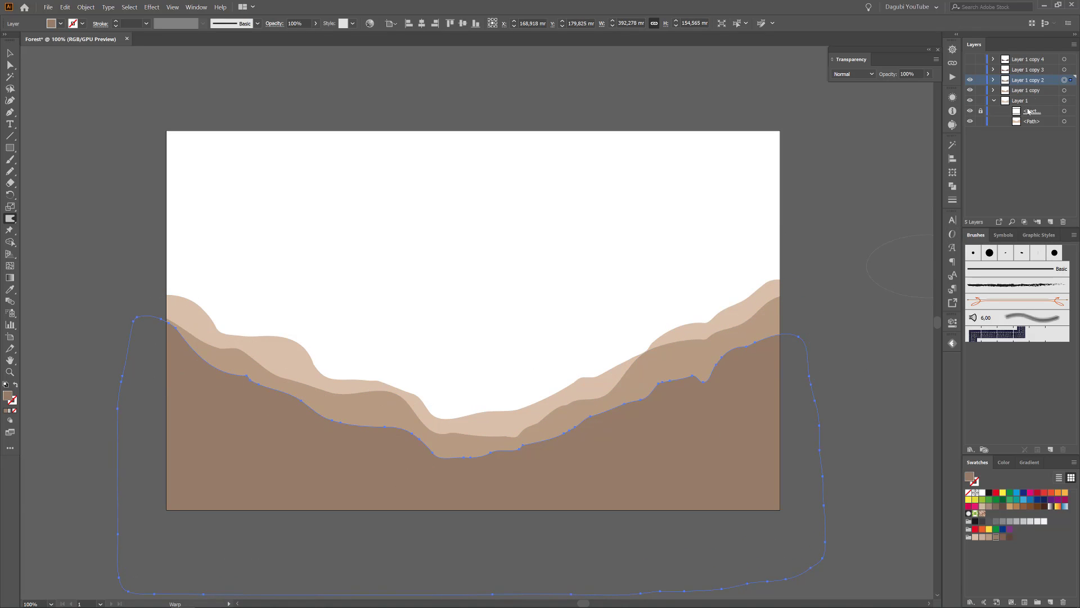
# Show Layer 1 copy 3 and reshape its hill with the Warp tool, raising the slope at the left end.
pyautogui.click(970, 69)
pyautogui.click(1064, 69)
pyautogui.moveTo(774, 346)
pyautogui.mouseDown()
pyautogui.moveTo(619, 388)
pyautogui.moveTo(495, 450)
pyautogui.moveTo(111, 332)
pyautogui.mouseUp()
# Show Layer 1 copy 4 and warp the darkest hill's upper edge, raising it at the right end.
pyautogui.click(969, 59)
pyautogui.click(1064, 59)
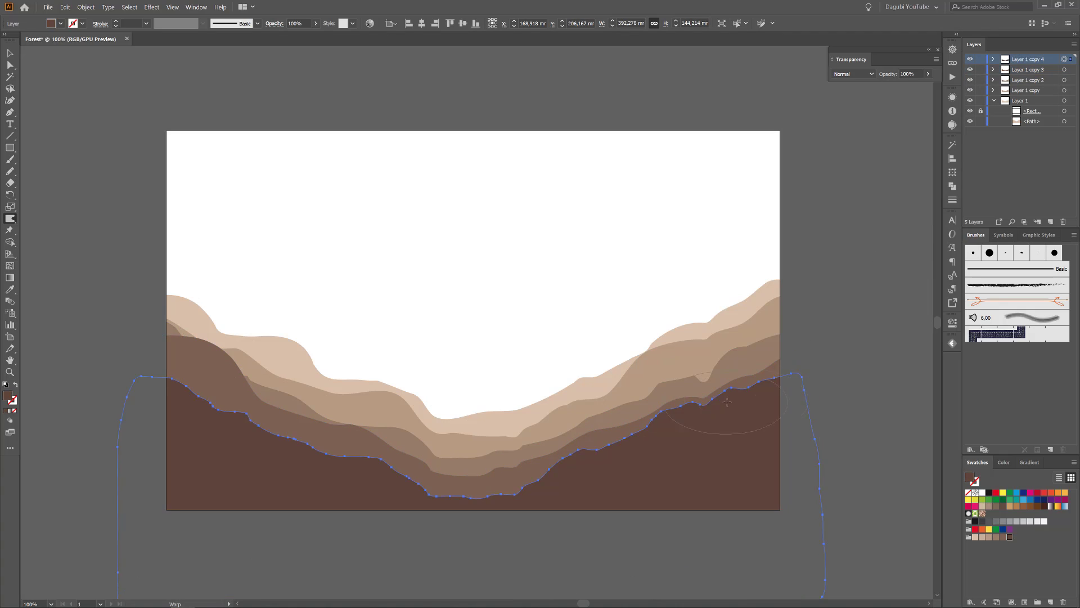
pyautogui.moveTo(778, 355)
pyautogui.mouseDown()
pyautogui.moveTo(490, 467)
pyautogui.moveTo(281, 409)
pyautogui.moveTo(259, 436)
pyautogui.moveTo(168, 360)
pyautogui.mouseUp()
# Move the hills on Layer 1 and Layer 1 copy slightly up and the hill on Layer 1 copy 4 slightly down.
pyautogui.press('v')
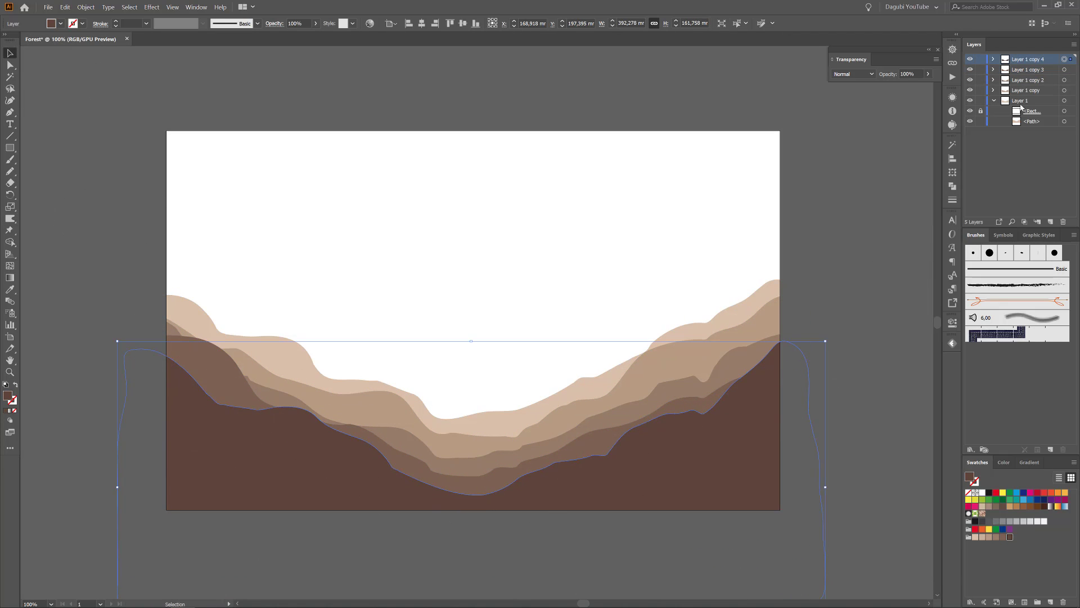
pyautogui.click(1064, 101)
pyautogui.click(1064, 90)
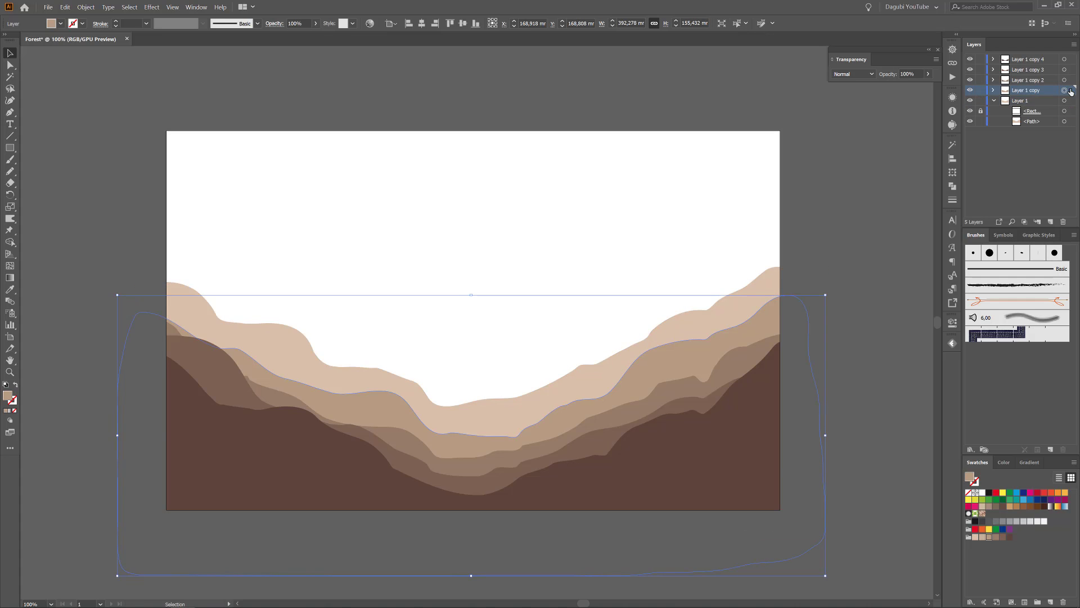
pyautogui.click(1064, 59)
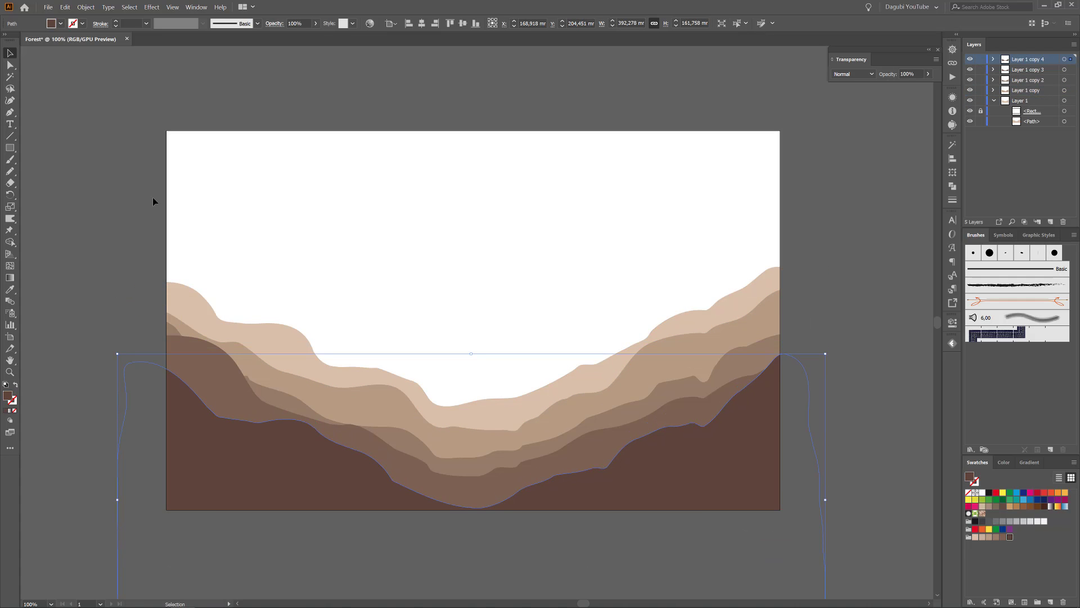
# Warp the valley of the darkest hill into a shallower dip and deselect it.
pyautogui.click(10, 219)
pyautogui.moveTo(466, 501); pyautogui.dragTo(633, 444)
pyautogui.moveTo(375, 490); pyautogui.dragTo(362, 476)
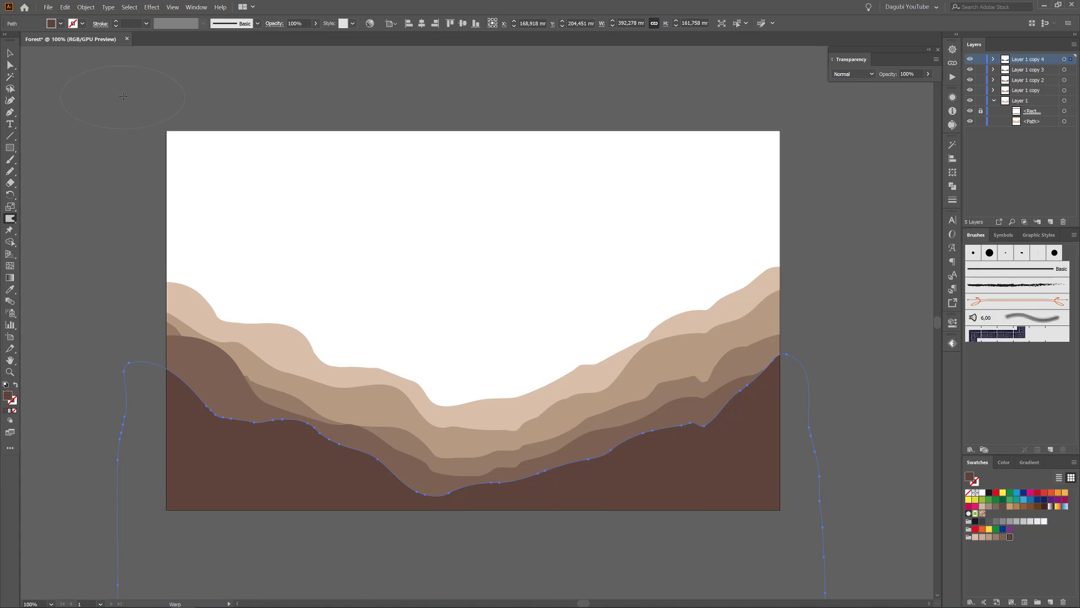
pyautogui.hotkey('ctrl', 'shift', 'a')
# Paint a thick tree trunk in the lightest hill's color with the Blob Brush, from the right slope to the artboard's top.
pyautogui.moveTo(10, 159); pyautogui.dragTo(62, 170)
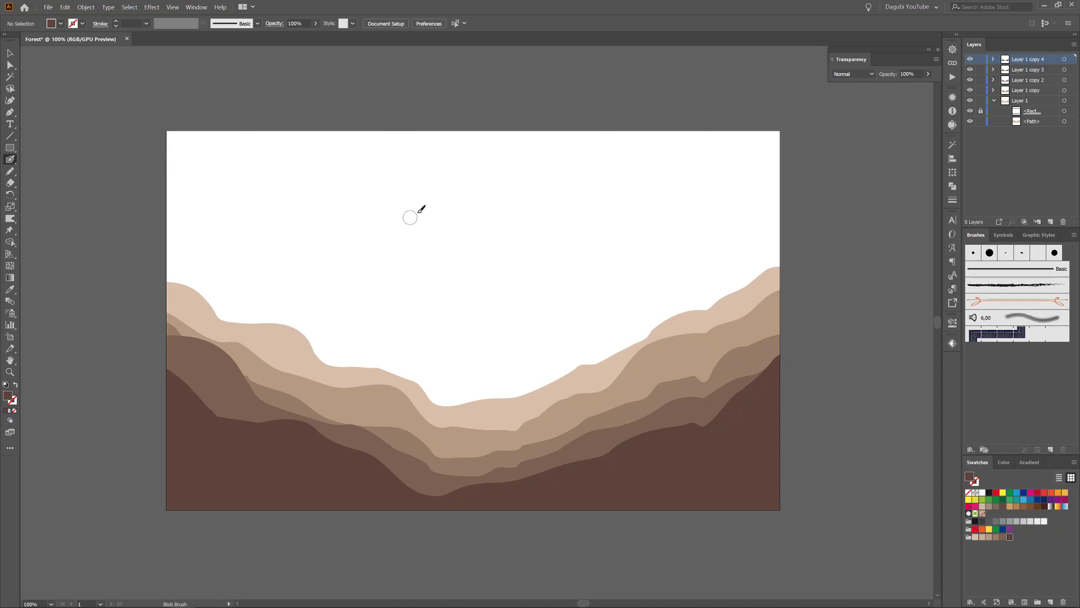
pyautogui.keyDown('ctrl'); pyautogui.click(739, 293); pyautogui.keyUp('ctrl')
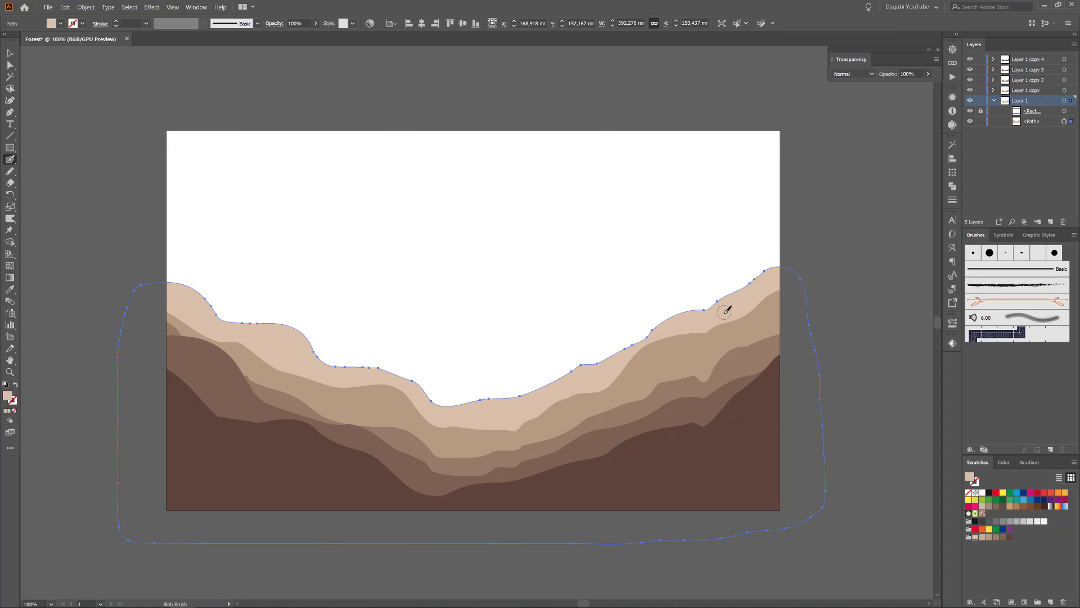
pyautogui.moveTo(727, 309); pyautogui.dragTo(727, 134)
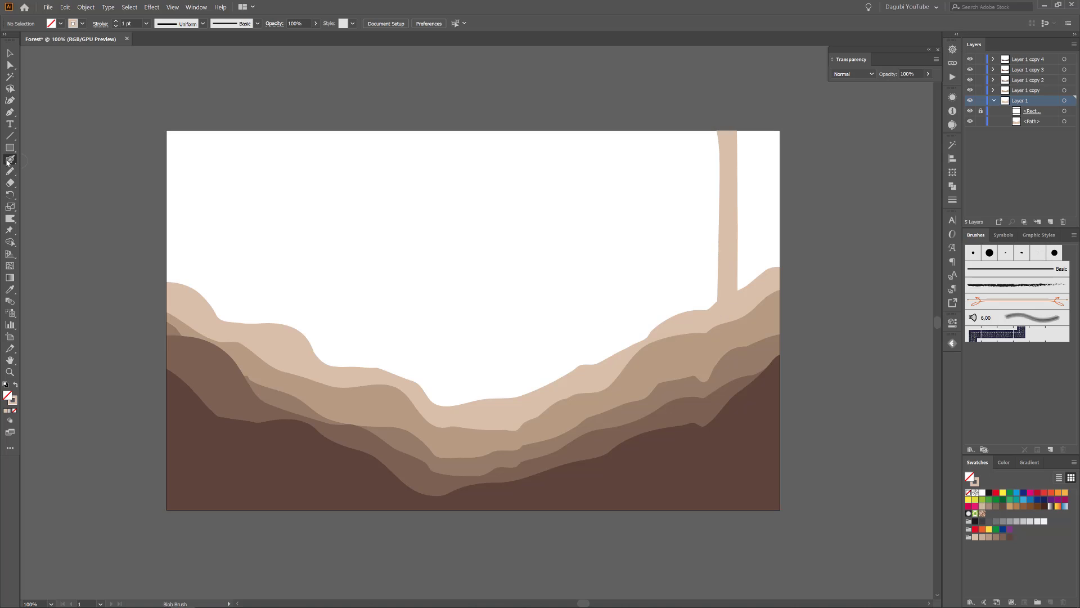
# Reduce the Blob Brush size to 14 pt and paint a thinner trunk just left of the first one.
pyautogui.doubleClick(9, 161)
pyautogui.moveTo(529, 339); pyautogui.dragTo(471, 340)
pyautogui.write('15')
pyautogui.press('Return')
pyautogui.moveTo(657, 335); pyautogui.dragTo(666, 128)
pyautogui.moveTo(662, 326)
pyautogui.mouseDown()
pyautogui.moveTo(669, 246)
pyautogui.moveTo(670, 264)
pyautogui.mouseUp()
# Set the Blob Brush fidelity to the middle and paint three more trunks, one on the right slope and two on the left.
pyautogui.press('Return')
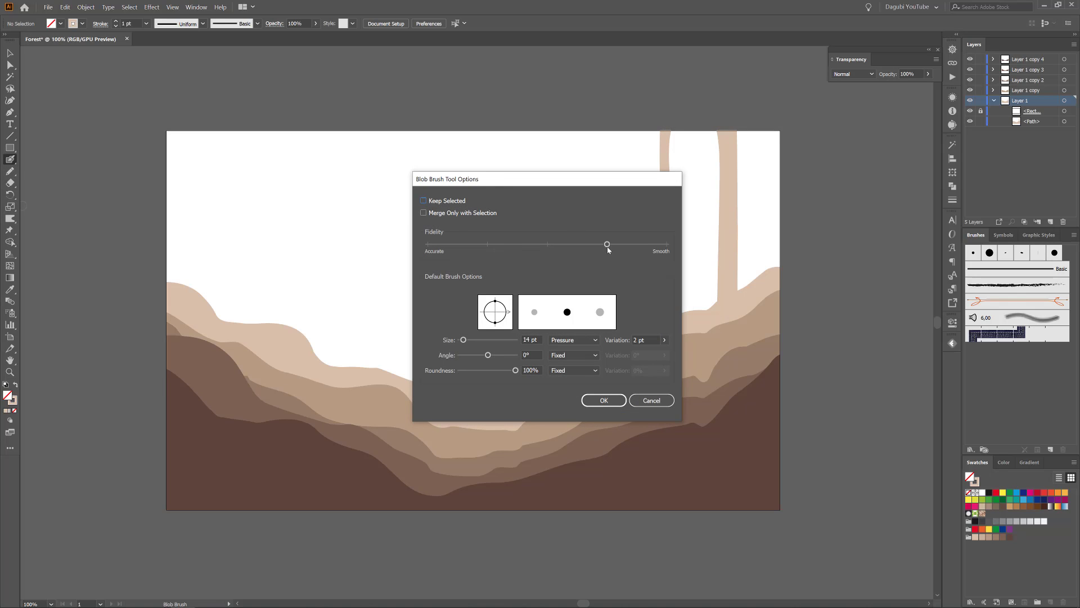
pyautogui.click(619, 404)
pyautogui.moveTo(608, 366)
pyautogui.mouseDown()
pyautogui.moveTo(567, 110)
pyautogui.moveTo(607, 357)
pyautogui.moveTo(590, 215)
pyautogui.moveTo(564, 107)
pyautogui.mouseUp()
pyautogui.moveTo(308, 340)
pyautogui.mouseDown()
pyautogui.moveTo(294, 128)
pyautogui.moveTo(293, 143)
pyautogui.mouseUp()
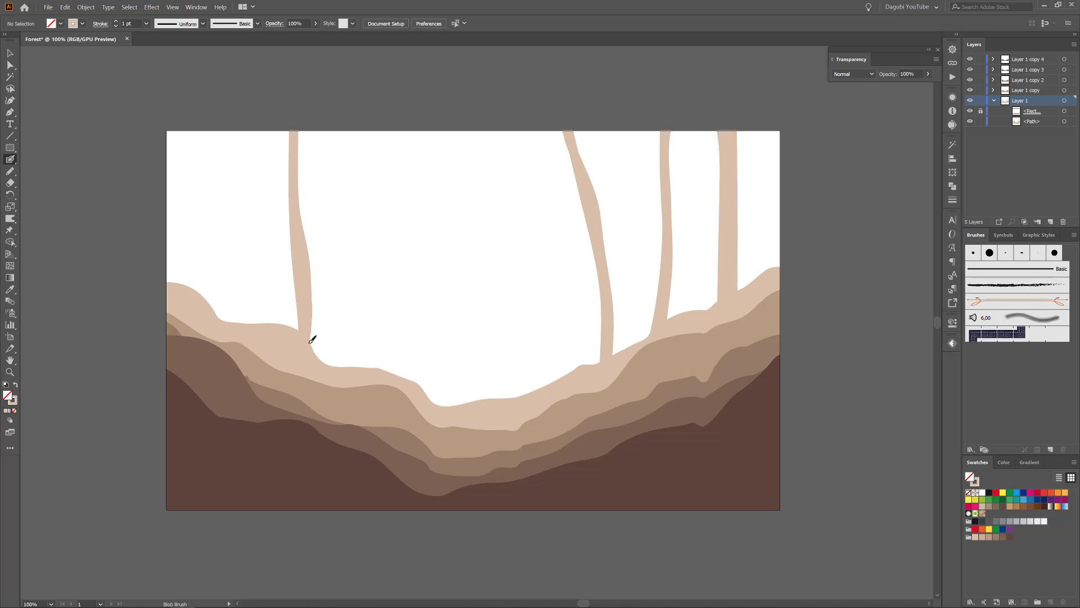
pyautogui.moveTo(310, 342); pyautogui.dragTo(301, 314)
pyautogui.moveTo(221, 333)
pyautogui.mouseDown()
pyautogui.moveTo(206, 125)
pyautogui.moveTo(209, 310)
pyautogui.moveTo(210, 289)
pyautogui.mouseUp()
# Reduce the Blob Brush size further and paint thin branches near the tops of the two left trunks.
pyautogui.doubleClick(10, 160)
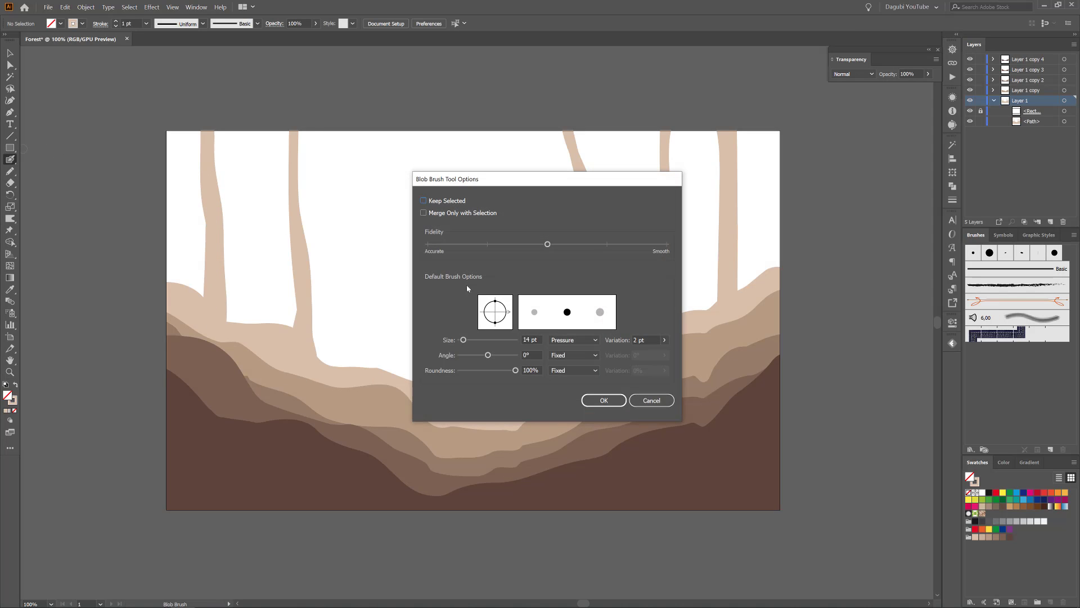
pyautogui.moveTo(462, 340); pyautogui.dragTo(462, 341)
pyautogui.click(604, 400)
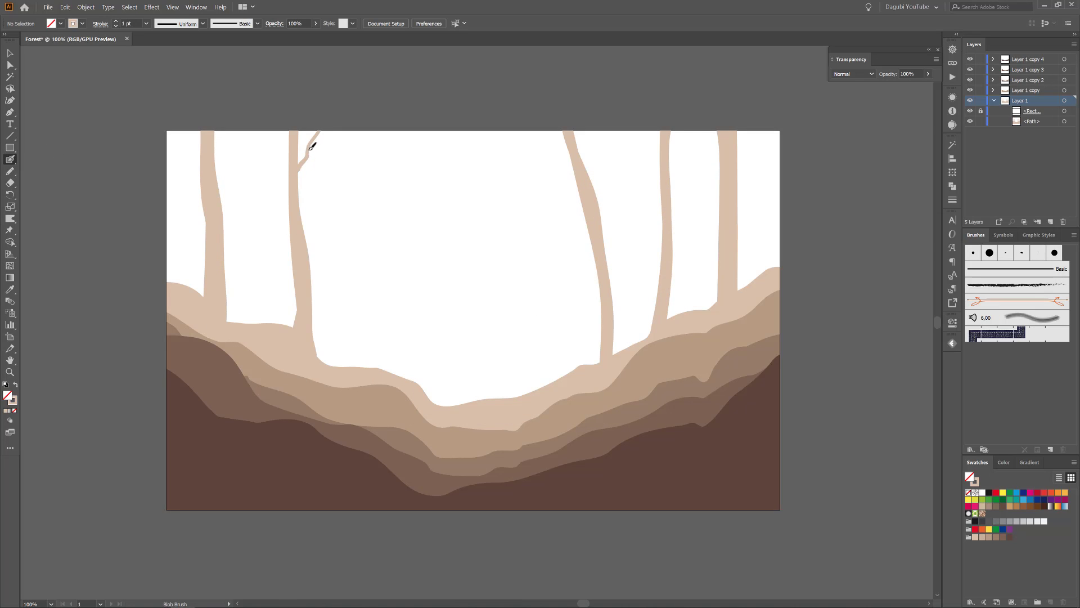
pyautogui.moveTo(293, 190); pyautogui.dragTo(254, 131)
pyautogui.moveTo(201, 183)
pyautogui.mouseDown()
pyautogui.moveTo(186, 166)
pyautogui.moveTo(159, 130)
pyautogui.mouseUp()
pyautogui.moveTo(214, 156); pyautogui.dragTo(238, 111)
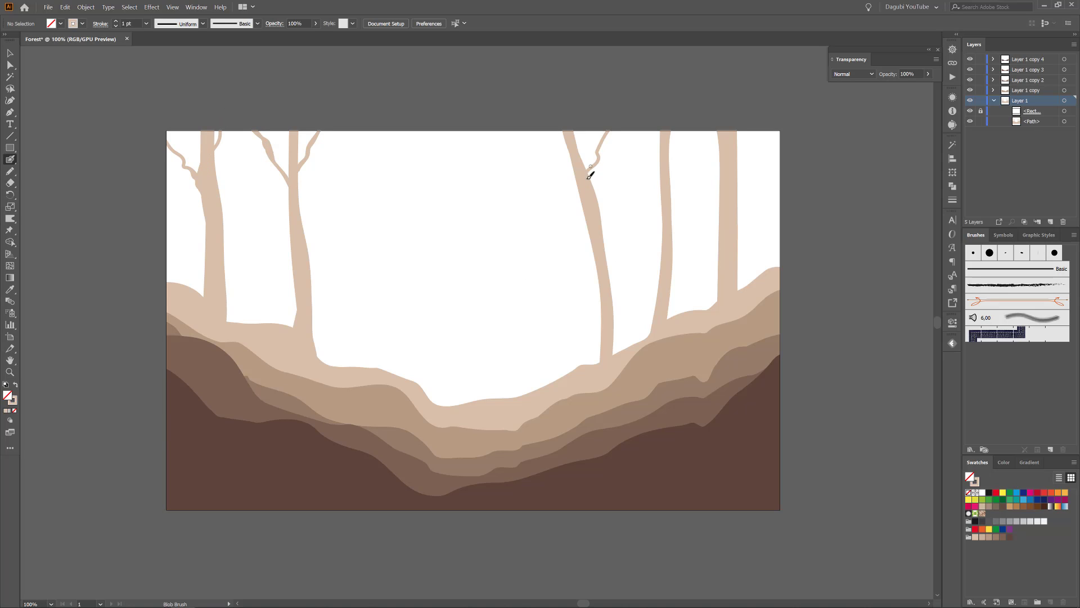
# Paint branches on the three right trunks and a longer branch partway up the inner left trunk.
pyautogui.moveTo(575, 157); pyautogui.dragTo(538, 116)
pyautogui.moveTo(573, 181); pyautogui.dragTo(556, 169)
pyautogui.moveTo(669, 169); pyautogui.dragTo(690, 130)
pyautogui.moveTo(654, 156); pyautogui.dragTo(641, 109)
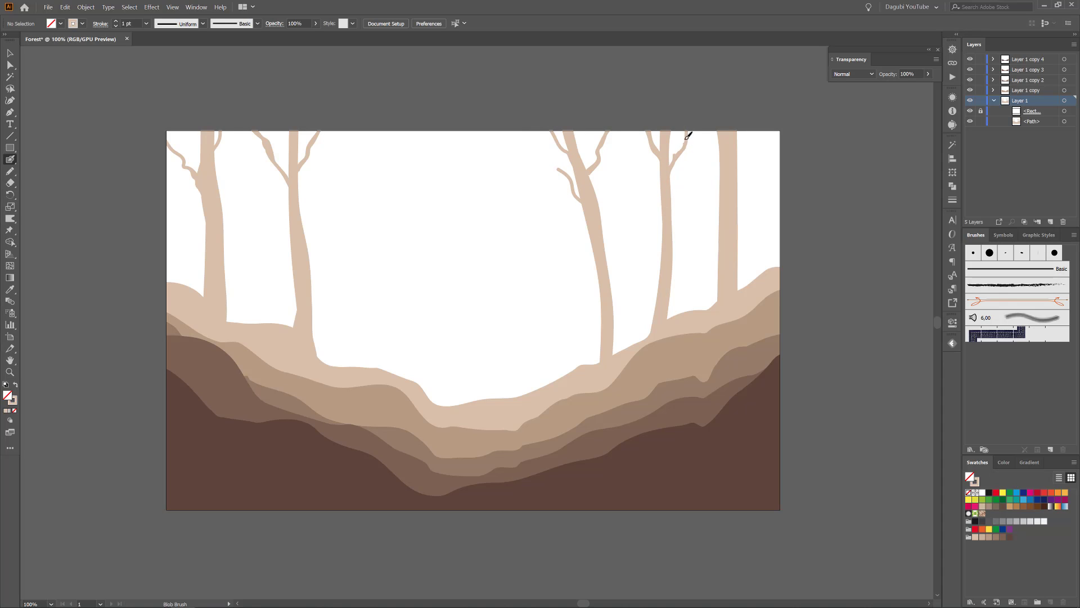
pyautogui.moveTo(739, 179); pyautogui.dragTo(762, 117)
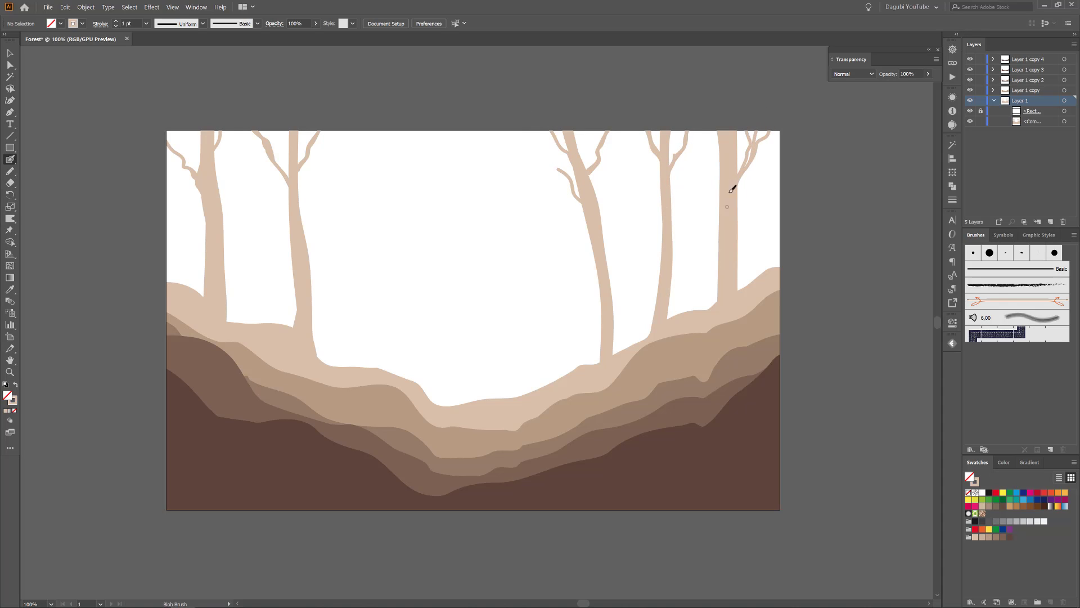
pyautogui.moveTo(722, 156); pyautogui.dragTo(702, 128)
pyautogui.moveTo(311, 267)
pyautogui.mouseDown()
pyautogui.moveTo(322, 218)
pyautogui.moveTo(354, 189)
pyautogui.mouseUp()
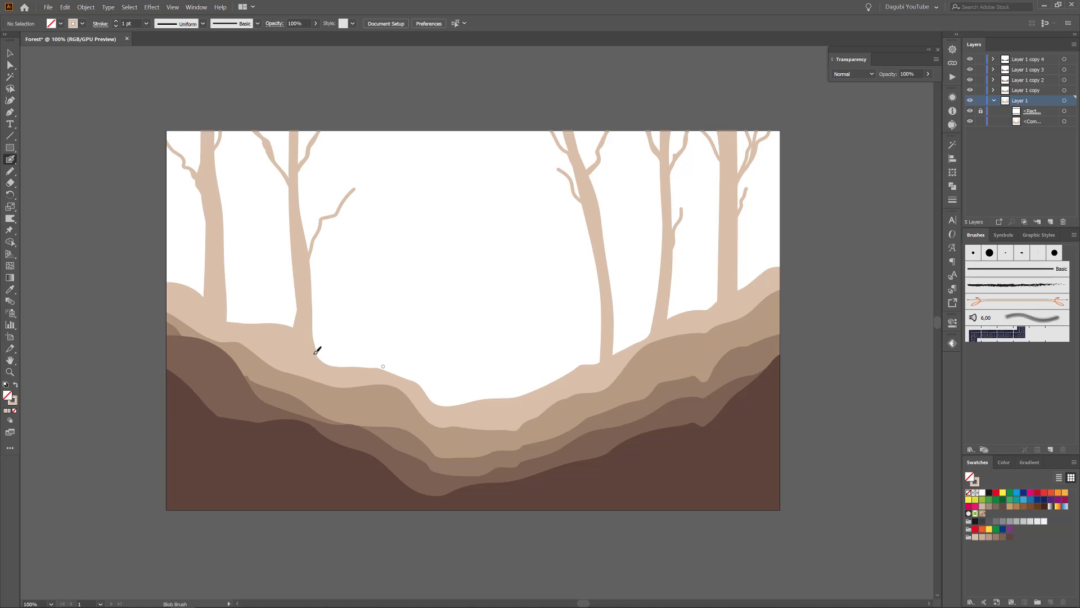
# Draw a horizontal ellipse about 14 × 6 mm in the empty area between the trees.
pyautogui.rightClick(10, 159)
pyautogui.rightClick(11, 148)
pyautogui.click(52, 173)
pyautogui.moveTo(446, 251); pyautogui.dragTo(470, 262)
pyautogui.moveTo(455, 258); pyautogui.dragTo(595, 355)
# Fill the ellipse with black and remove its stroke.
pyautogui.click(1003, 461)
pyautogui.click(974, 532)
pyautogui.press('x')
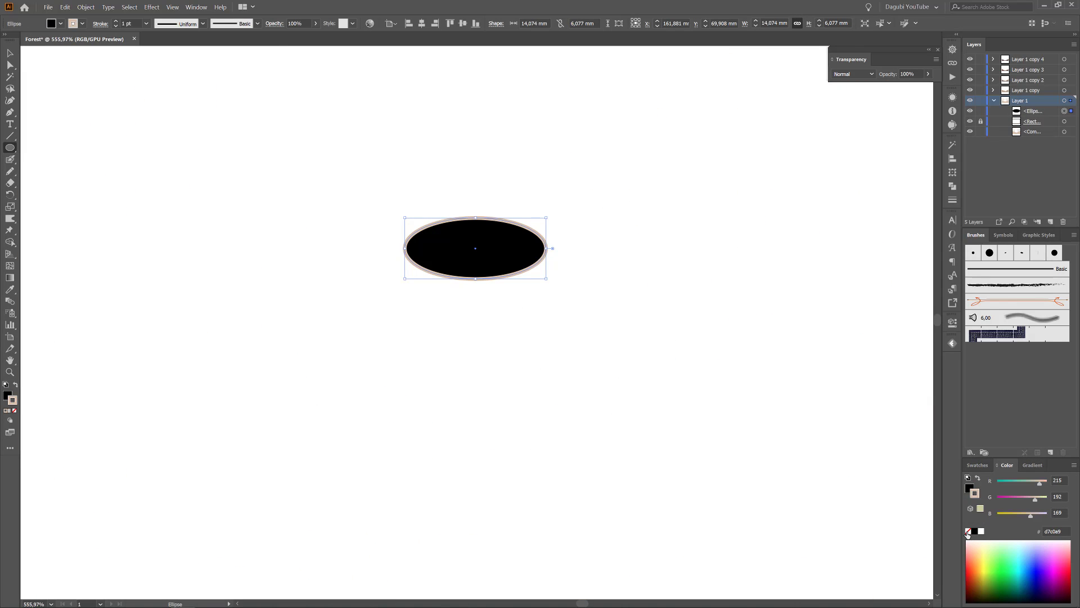
pyautogui.click(967, 531)
# Shape the ellipse into a leaf by converting its two end anchors to corners and nudging its upper and lower anchors left.
pyautogui.click(10, 66)
pyautogui.moveTo(396, 243); pyautogui.dragTo(573, 253)
pyautogui.click(75, 27)
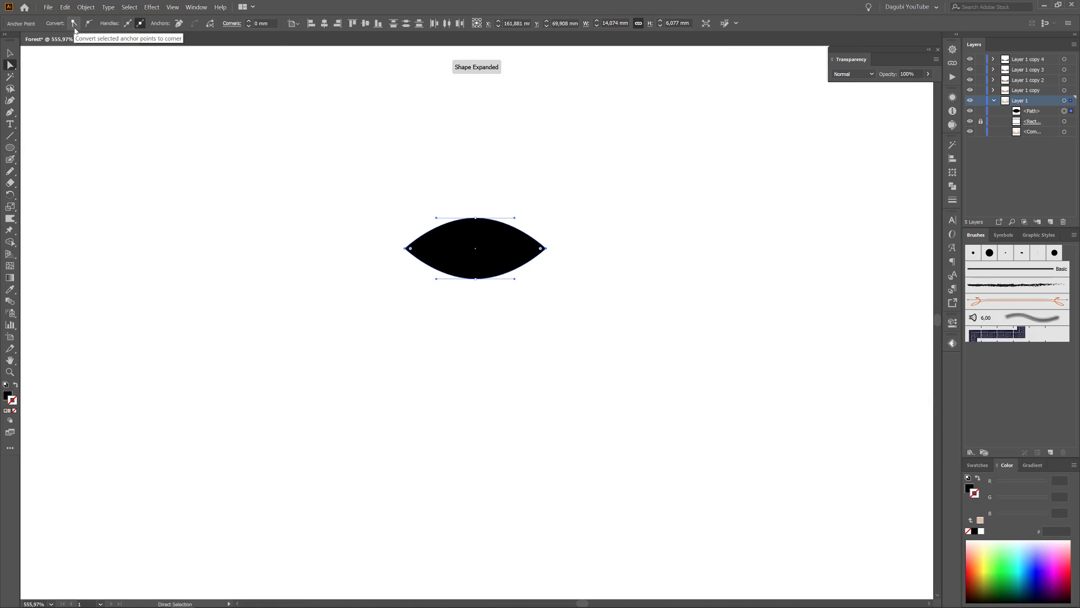
pyautogui.moveTo(465, 205); pyautogui.dragTo(482, 316)
pyautogui.press('Left')
pyautogui.press('Left')
pyautogui.press('Left')
# Create an art brush from the leaf shape, changing its colorization method.
pyautogui.scroll(-4, 506, 305)
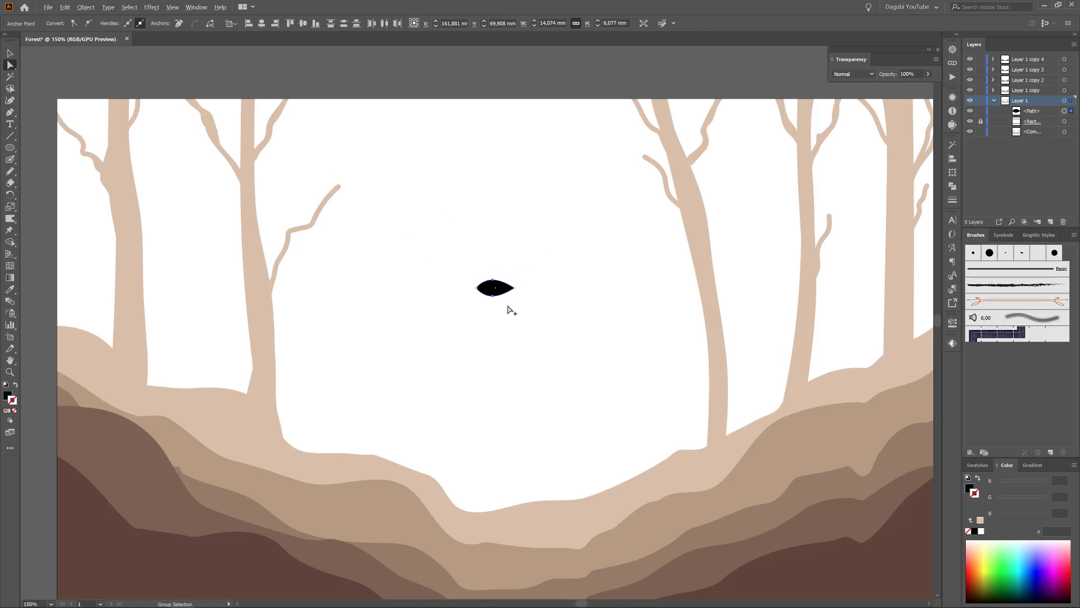
pyautogui.scroll(2, 510, 309)
pyautogui.click(1050, 451)
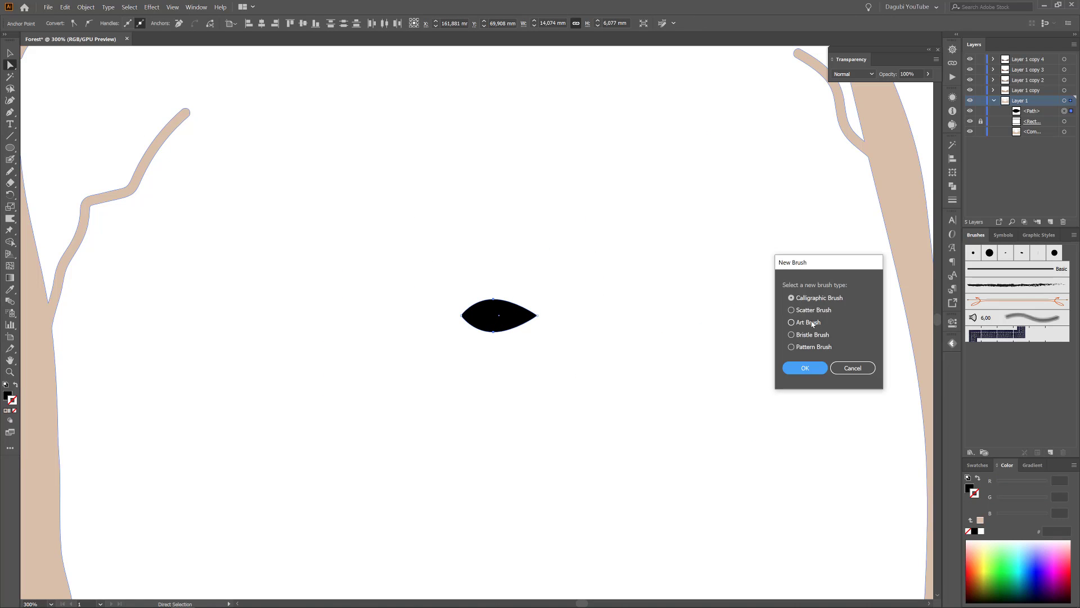
pyautogui.click(812, 324)
pyautogui.click(805, 368)
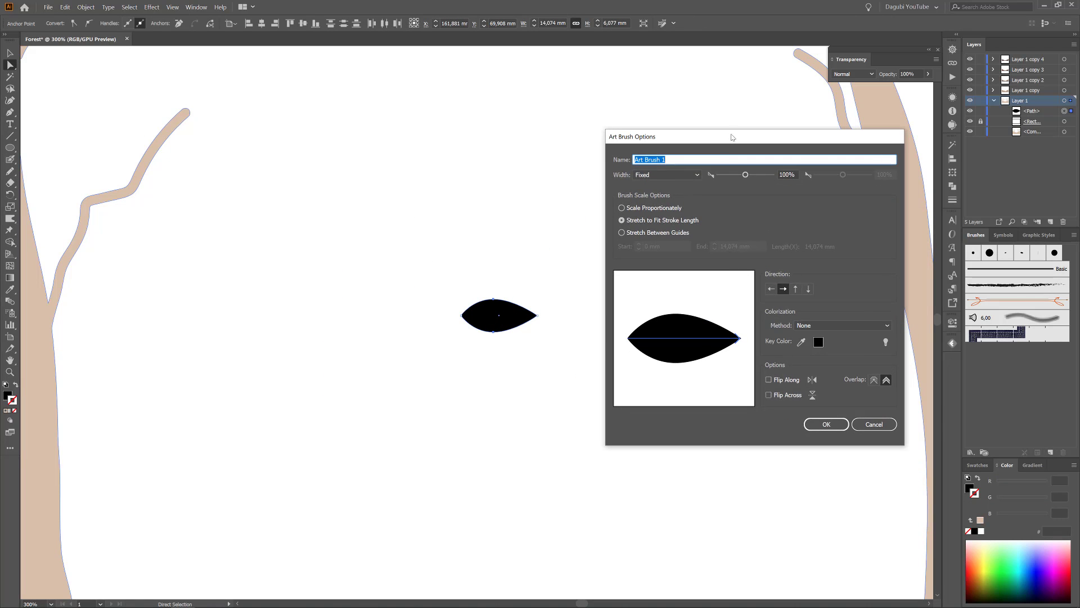
pyautogui.click(810, 326)
pyautogui.click(813, 347)
pyautogui.click(826, 425)
# Start a scatter brush from the leaf shape with size, spacing, scatter and rotation set to Random.
pyautogui.click(1050, 453)
pyautogui.click(820, 311)
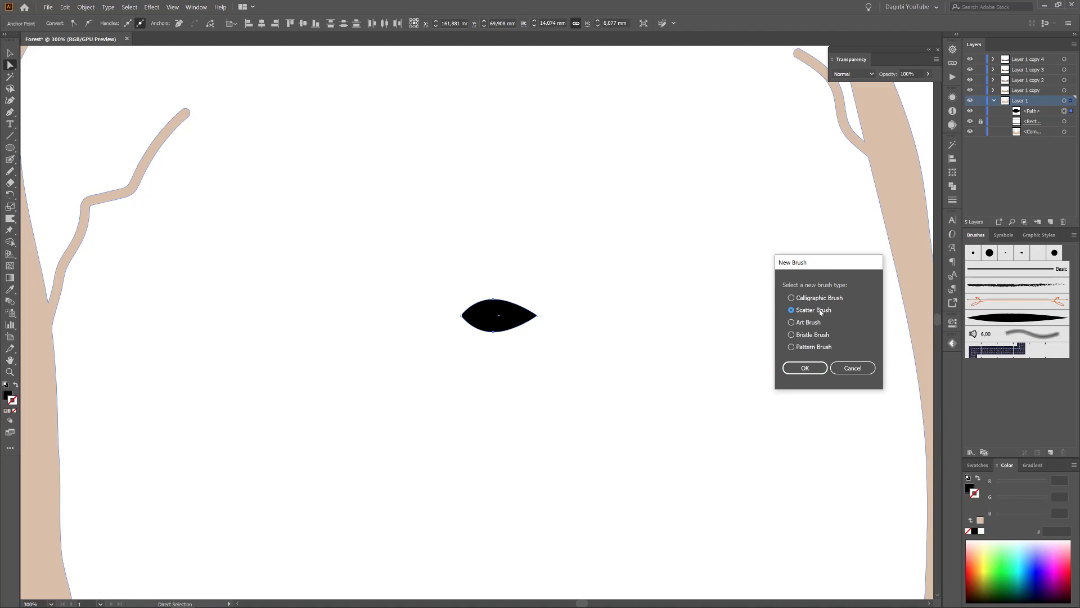
pyautogui.click(806, 368)
pyautogui.click(755, 123)
pyautogui.click(753, 145)
pyautogui.click(755, 139)
pyautogui.click(753, 161)
pyautogui.click(755, 154)
pyautogui.click(754, 176)
pyautogui.click(755, 169)
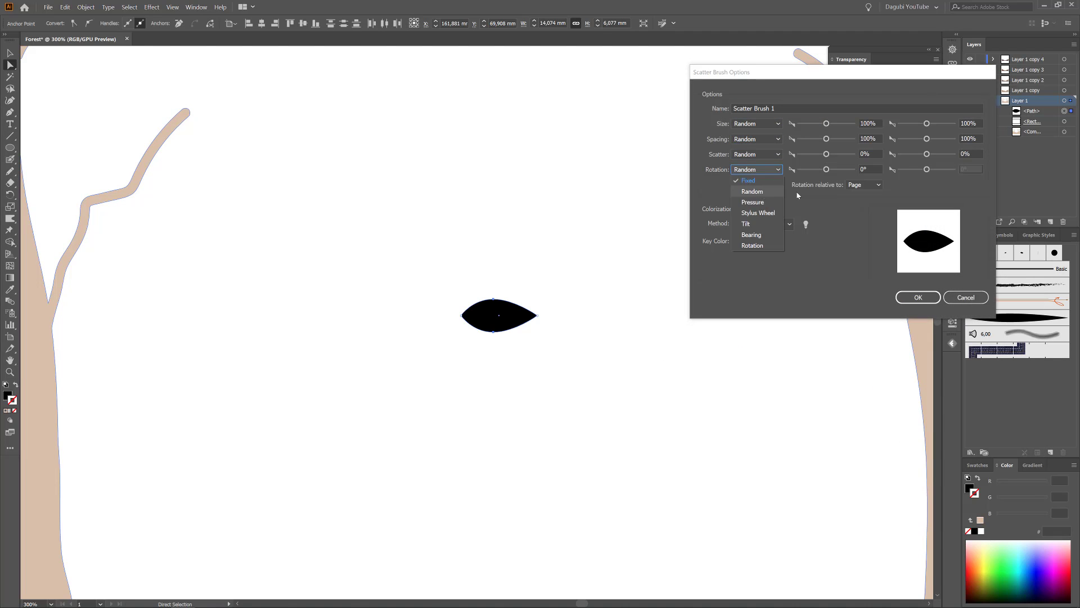
# Switch the scatter brush's rotation reference, change its colorization method and create the brush.
pyautogui.click(863, 185)
pyautogui.click(862, 205)
pyautogui.click(766, 224)
pyautogui.click(766, 248)
pyautogui.click(917, 297)
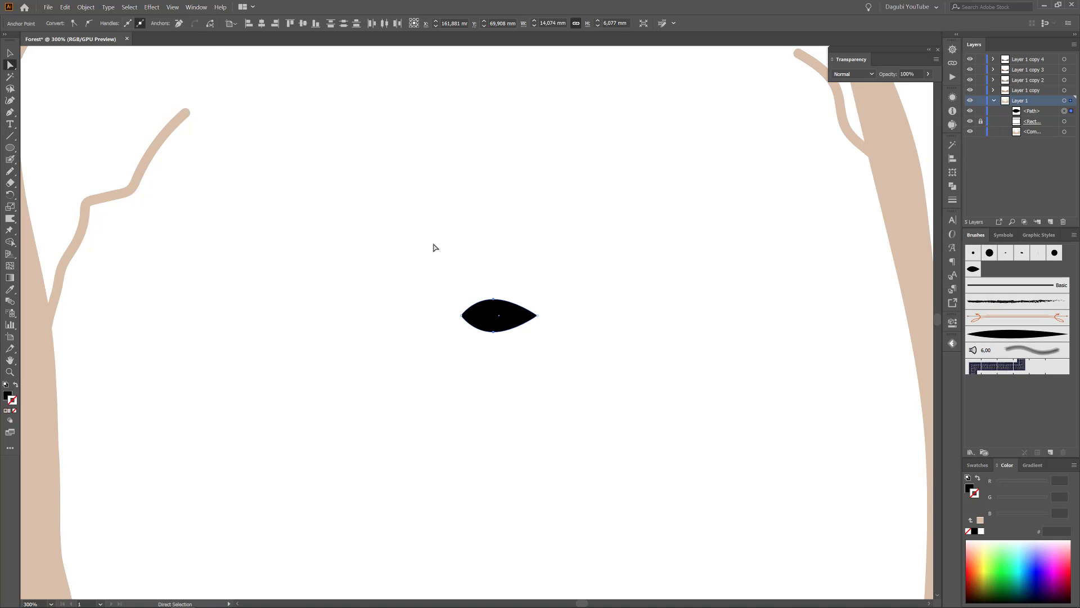
# Remove the original black leaf shape from the artboard.
pyautogui.click(511, 318)
pyautogui.click(64, 7)
pyautogui.click(78, 36)
# Try the leaf art brush with freehand test strokes at 1 pt and 0.25 pt, and delete the strokes.
pyautogui.click(10, 159)
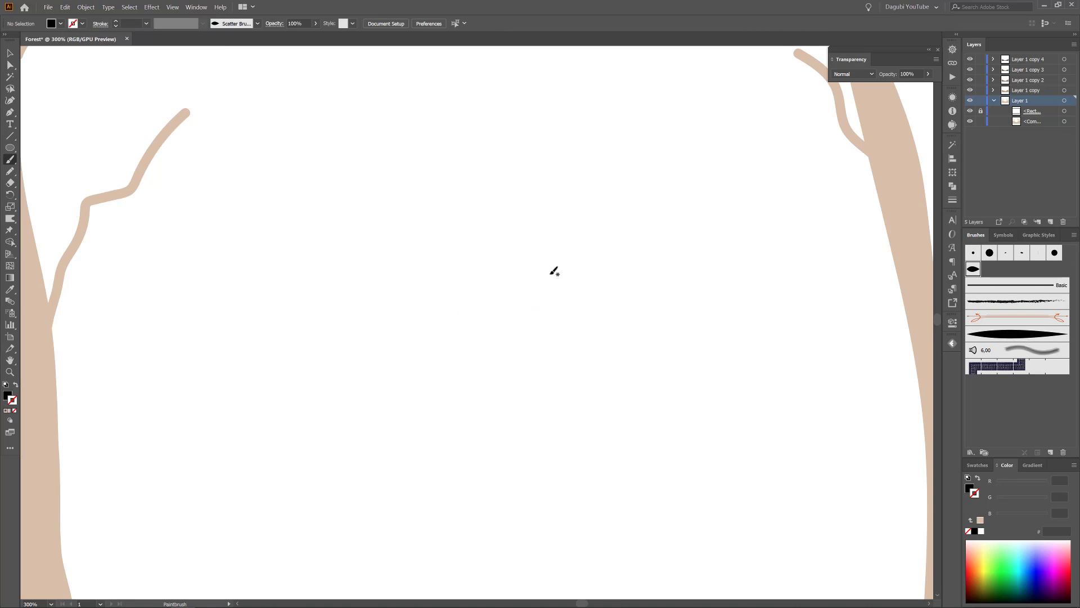
pyautogui.click(999, 334)
pyautogui.moveTo(502, 204); pyautogui.dragTo(491, 147)
pyautogui.moveTo(566, 166); pyautogui.dragTo(530, 519)
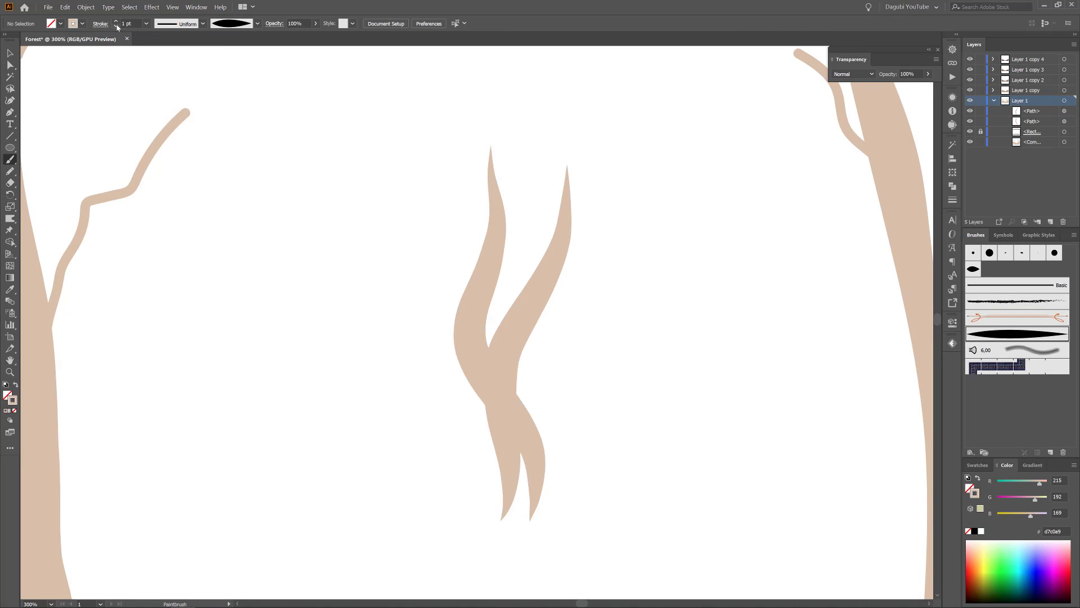
pyautogui.moveTo(354, 448); pyautogui.dragTo(290, 215)
pyautogui.moveTo(329, 439); pyautogui.dragTo(340, 167)
pyautogui.keyDown('ctrl'); pyautogui.moveTo(262, 171); pyautogui.dragTo(643, 372); pyautogui.keyUp('ctrl')
pyautogui.press('Delete')
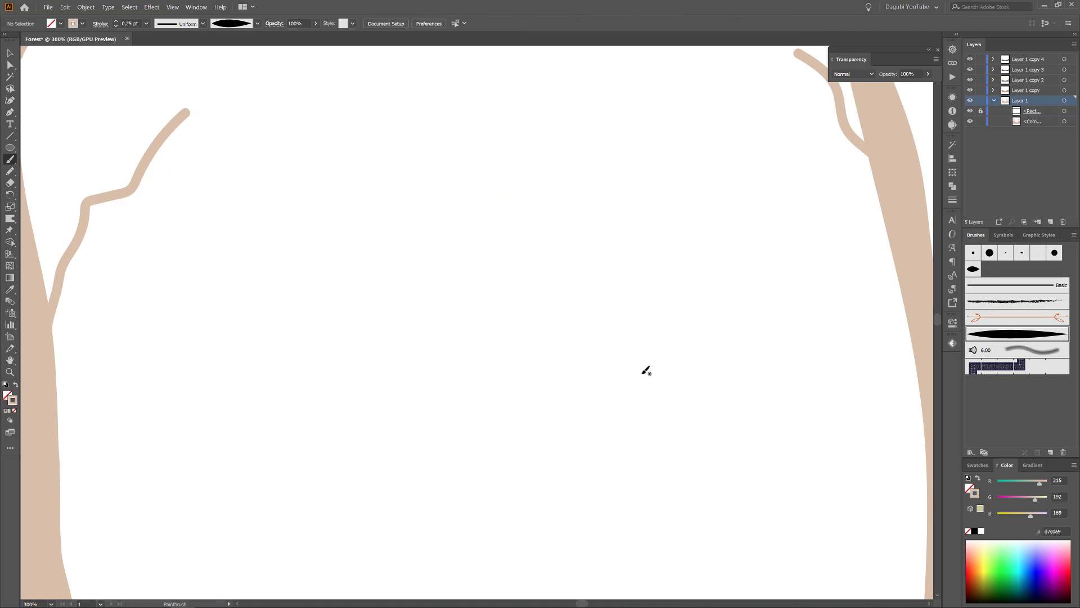
# Paint a closed test loop on the empty area between the trees with the leaf scatter brush.
pyautogui.click(974, 269)
pyautogui.moveTo(301, 378); pyautogui.dragTo(391, 240)
pyautogui.moveTo(301, 409); pyautogui.dragTo(300, 397)
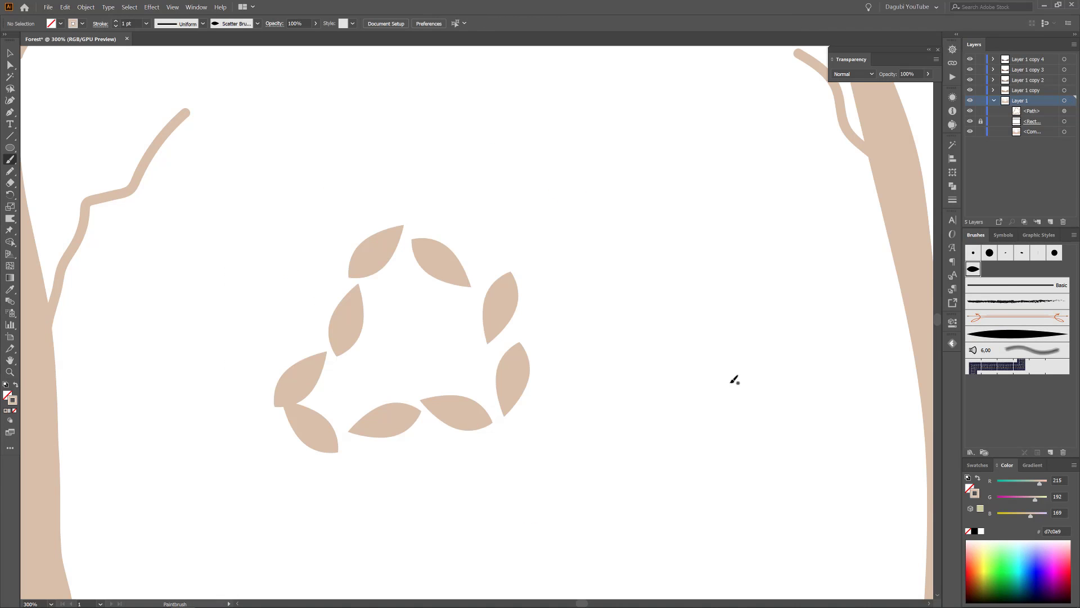
# Set the scatter brush's size to 49–100%, spacing 10–52%, scatter -15% to 17%, minimum rotation -69°, raise its maximum rotation, and apply to strokes.
pyautogui.doubleClick(974, 270)
pyautogui.moveTo(825, 123); pyautogui.dragTo(799, 139)
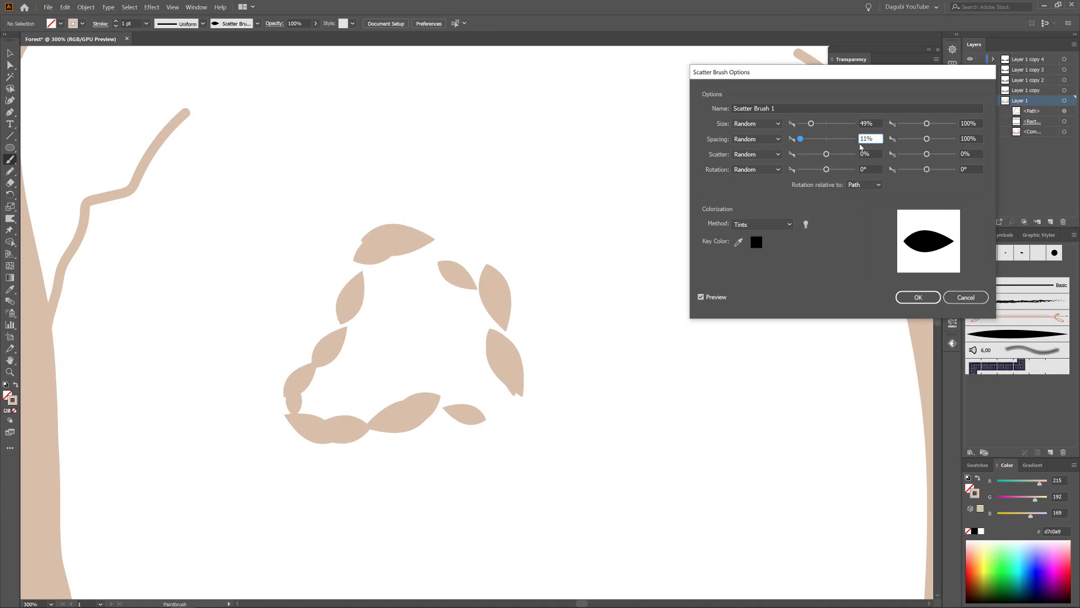
pyautogui.moveTo(926, 139); pyautogui.dragTo(912, 139)
pyautogui.moveTo(827, 157); pyautogui.dragTo(825, 155)
pyautogui.moveTo(926, 154); pyautogui.dragTo(927, 154)
pyautogui.moveTo(826, 170); pyautogui.dragTo(816, 169)
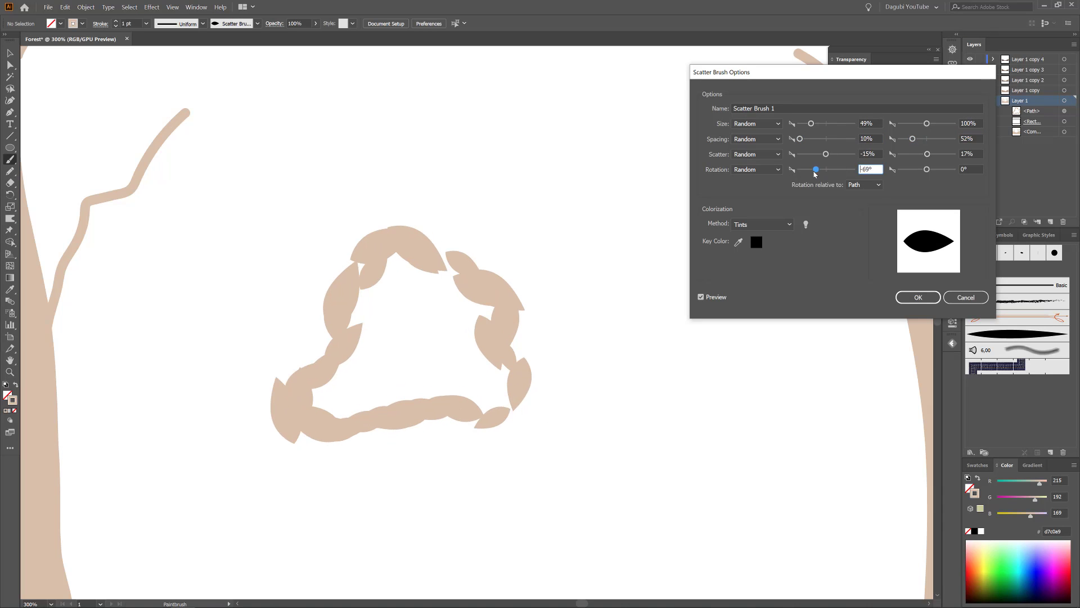
pyautogui.moveTo(927, 169); pyautogui.dragTo(940, 170)
pyautogui.click(917, 297)
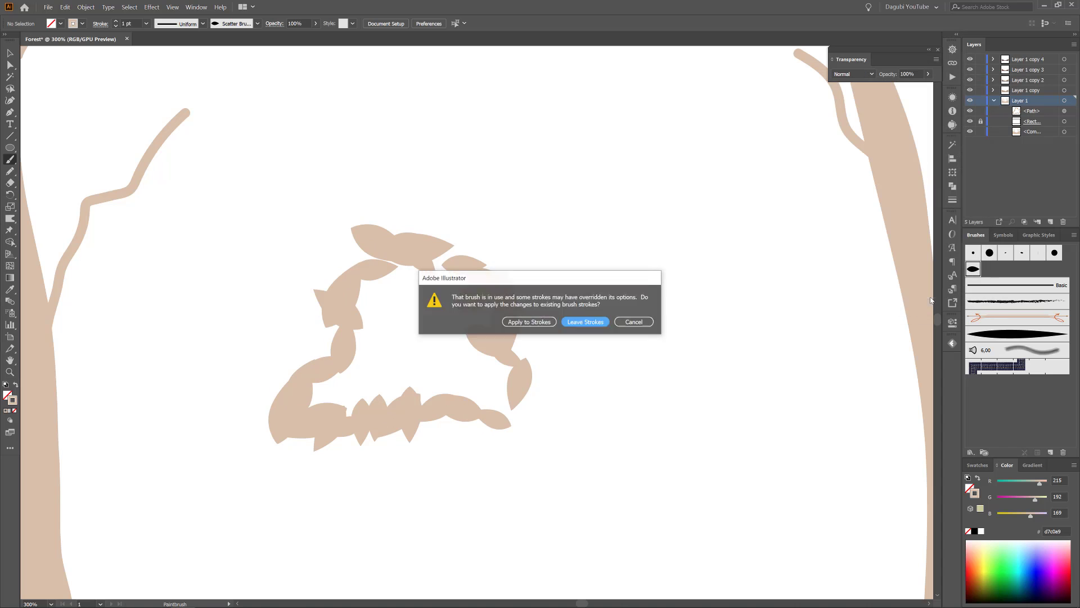
pyautogui.click(525, 315)
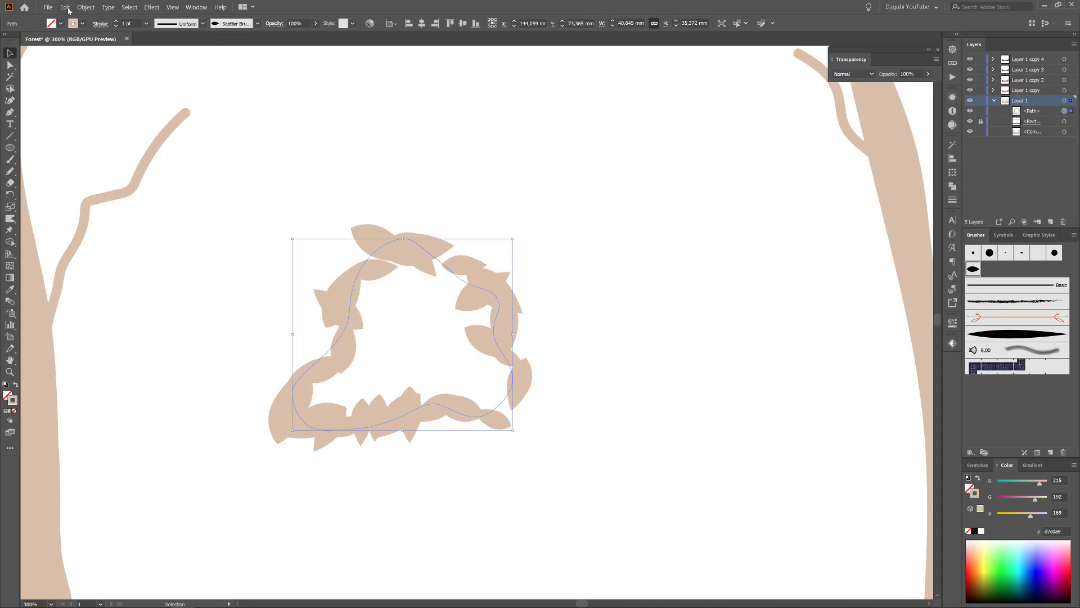
# Delete the test loop, try painting 0.5 pt scatter-brush leaf outlines over the two right treetops, and delete them.
pyautogui.press('Delete')
pyautogui.hotkey('ctrl', '1')
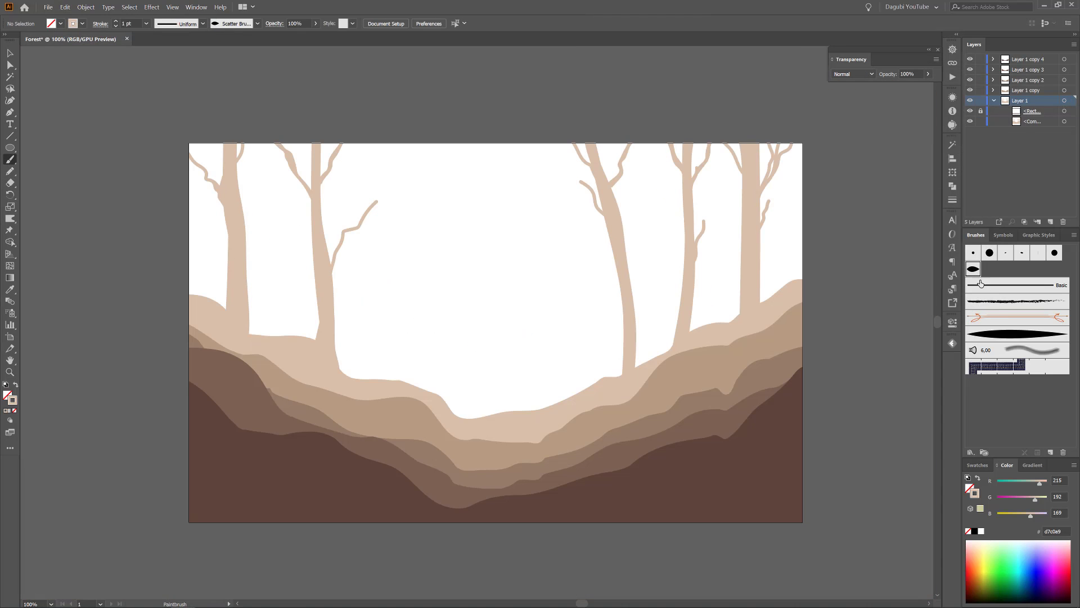
pyautogui.moveTo(688, 138); pyautogui.dragTo(656, 155)
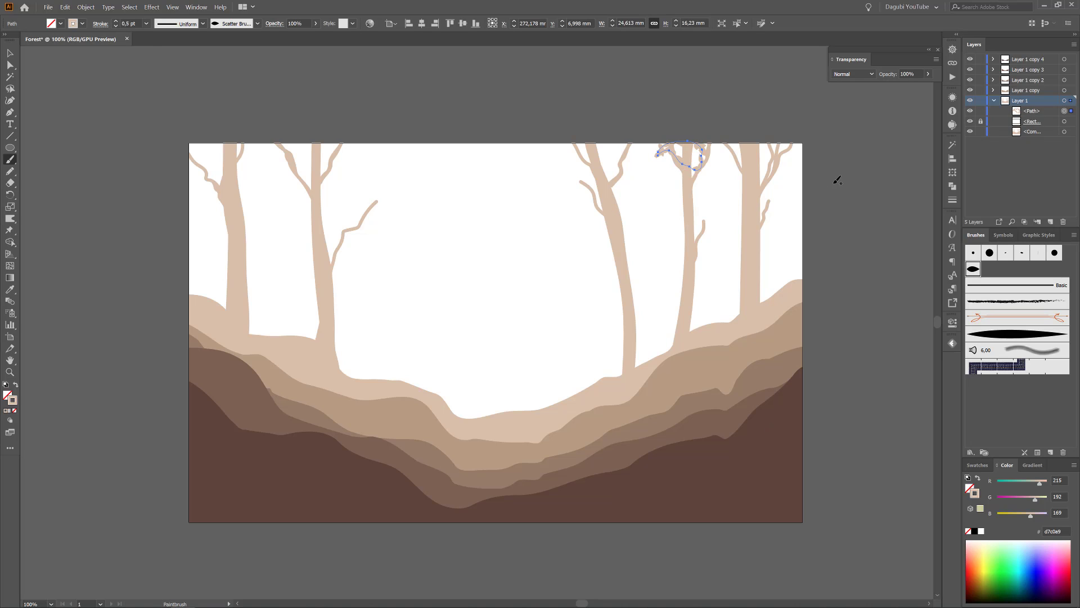
pyautogui.hotkey('ctrl', 'shift', 'a')
pyautogui.moveTo(777, 150); pyautogui.dragTo(724, 148)
pyautogui.click(1035, 112)
pyautogui.keyDown('shift'); pyautogui.click(1035, 131); pyautogui.keyUp('shift')
pyautogui.click(1064, 223)
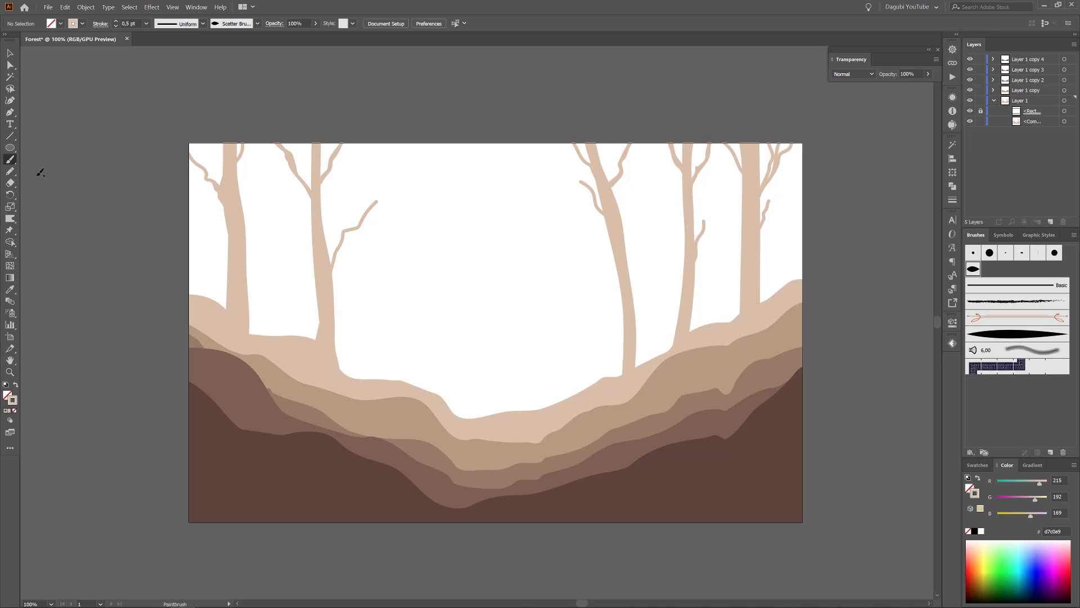
# Draw filled beige foliage shapes around the rightmost tree's top with the Pencil tool, using the leaf scatter brush with a 0.5 pt stroke.
pyautogui.click(10, 171)
pyautogui.click(1038, 102)
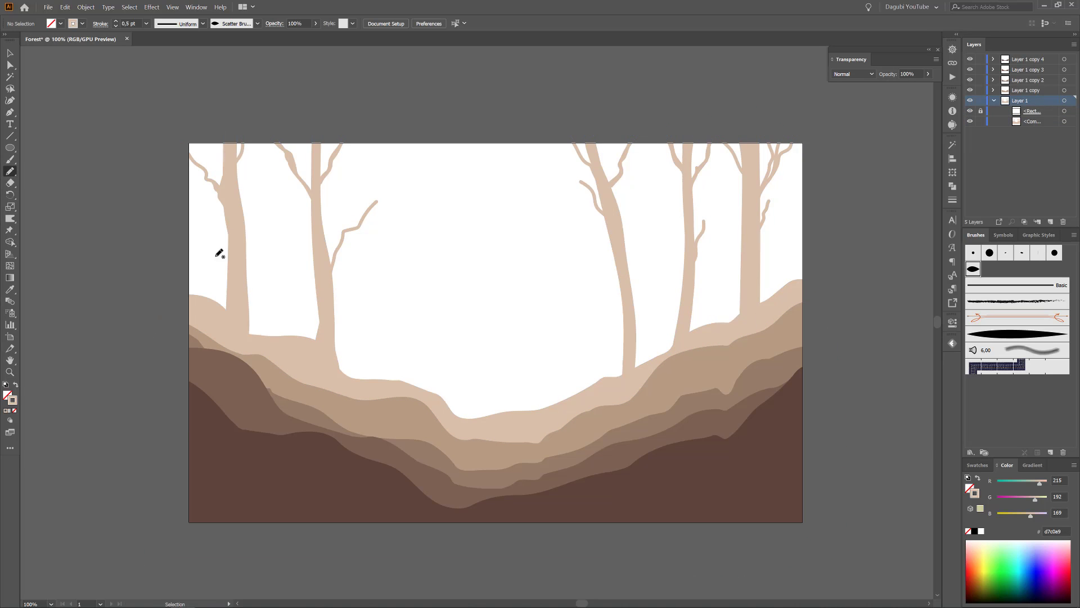
pyautogui.click(966, 493)
pyautogui.moveTo(764, 132)
pyautogui.mouseDown()
pyautogui.moveTo(726, 144)
pyautogui.moveTo(736, 135)
pyautogui.mouseUp()
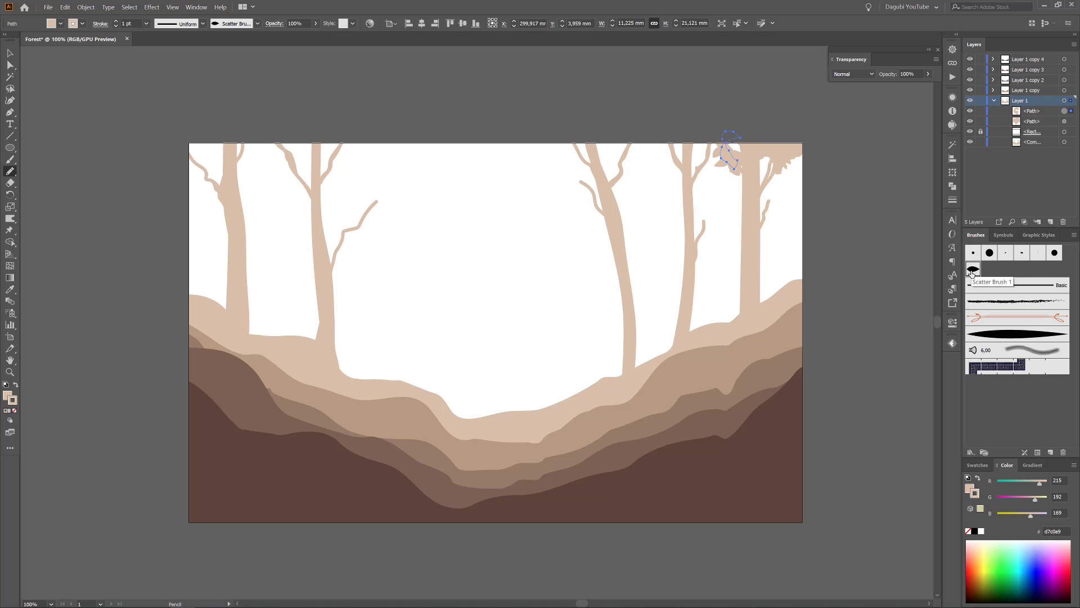
pyautogui.click(117, 27)
pyautogui.hotkey('ctrl', 'shift', 'a')
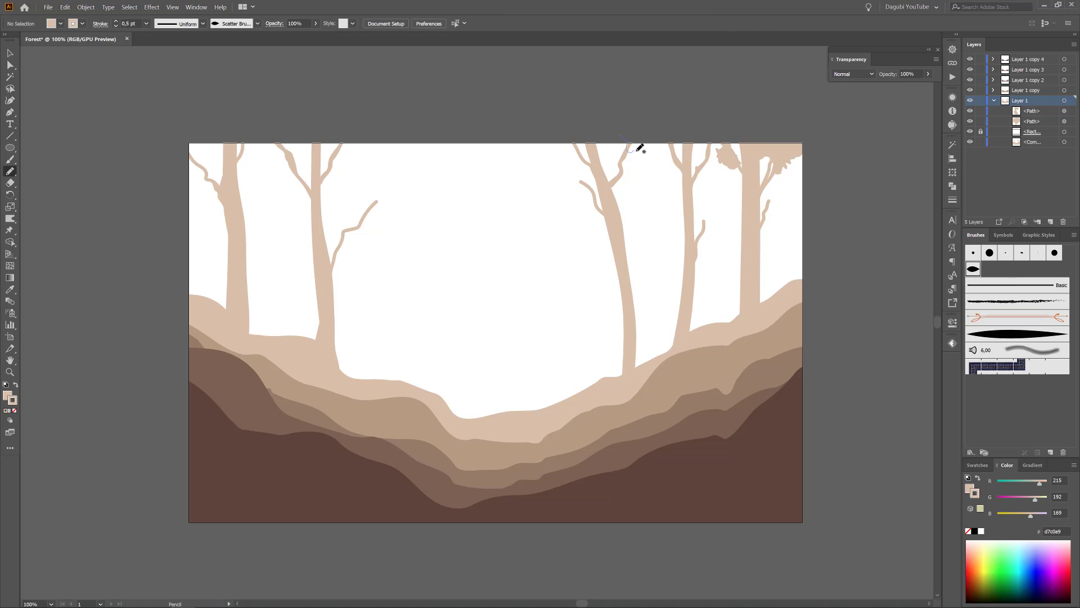
# Draw filled foliage shapes freehand over the remaining treetops and on the second left tree's long side branch.
pyautogui.moveTo(697, 136); pyautogui.dragTo(583, 127)
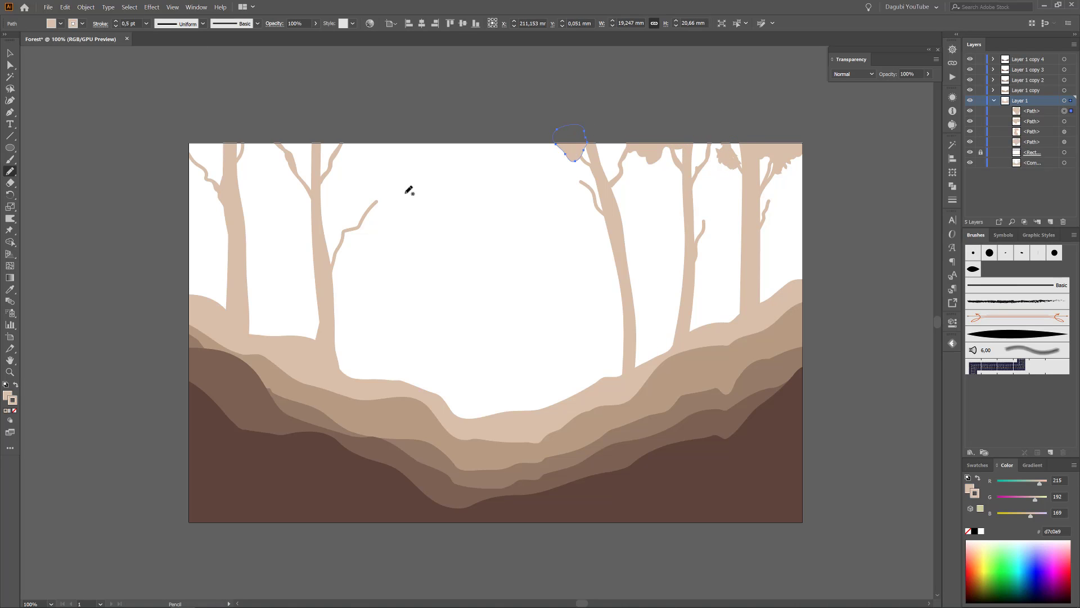
pyautogui.moveTo(325, 140)
pyautogui.mouseDown()
pyautogui.moveTo(273, 164)
pyautogui.moveTo(288, 128)
pyautogui.mouseUp()
pyautogui.moveTo(229, 160)
pyautogui.mouseDown()
pyautogui.moveTo(192, 164)
pyautogui.moveTo(226, 165)
pyautogui.mouseUp()
pyautogui.moveTo(357, 220)
pyautogui.mouseDown()
pyautogui.moveTo(378, 194)
pyautogui.moveTo(359, 222)
pyautogui.mouseUp()
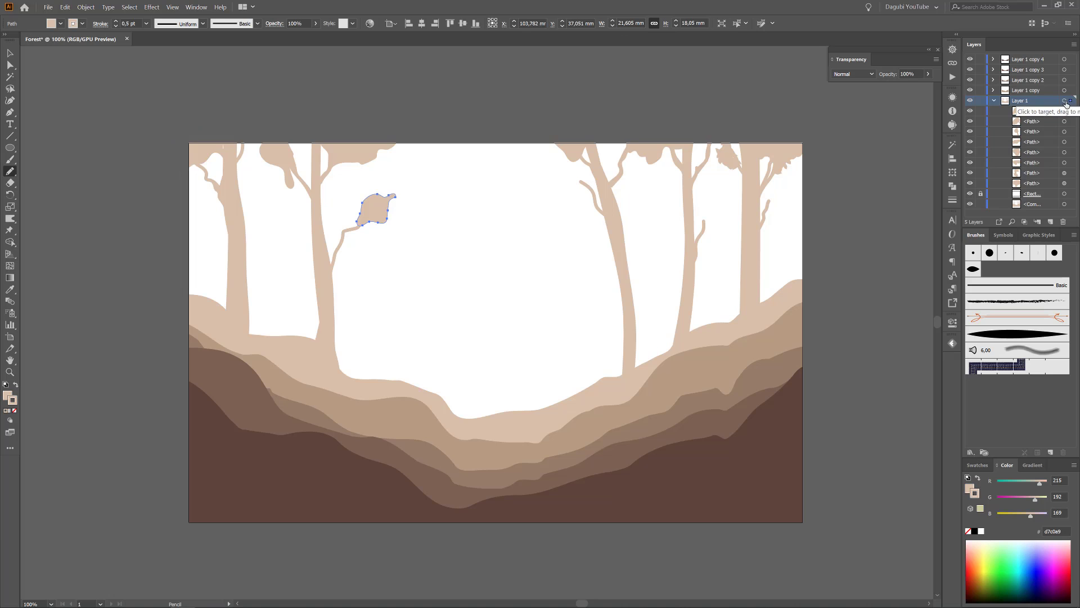
# Apply the leaf scatter brush to the outlines of all the foliage shapes in Layer 1.
pyautogui.keyDown('shift'); pyautogui.click(1065, 122); pyautogui.keyUp('shift')
pyautogui.keyDown('shift'); pyautogui.click(1065, 132); pyautogui.keyUp('shift')
pyautogui.keyDown('shift'); pyautogui.click(1064, 142); pyautogui.keyUp('shift')
pyautogui.keyDown('shift'); pyautogui.click(1064, 153); pyautogui.keyUp('shift')
pyautogui.keyDown('shift'); pyautogui.click(1065, 163); pyautogui.keyUp('shift')
pyautogui.keyDown('shift'); pyautogui.click(1065, 173); pyautogui.keyUp('shift')
pyautogui.keyDown('shift'); pyautogui.click(1064, 183); pyautogui.keyUp('shift')
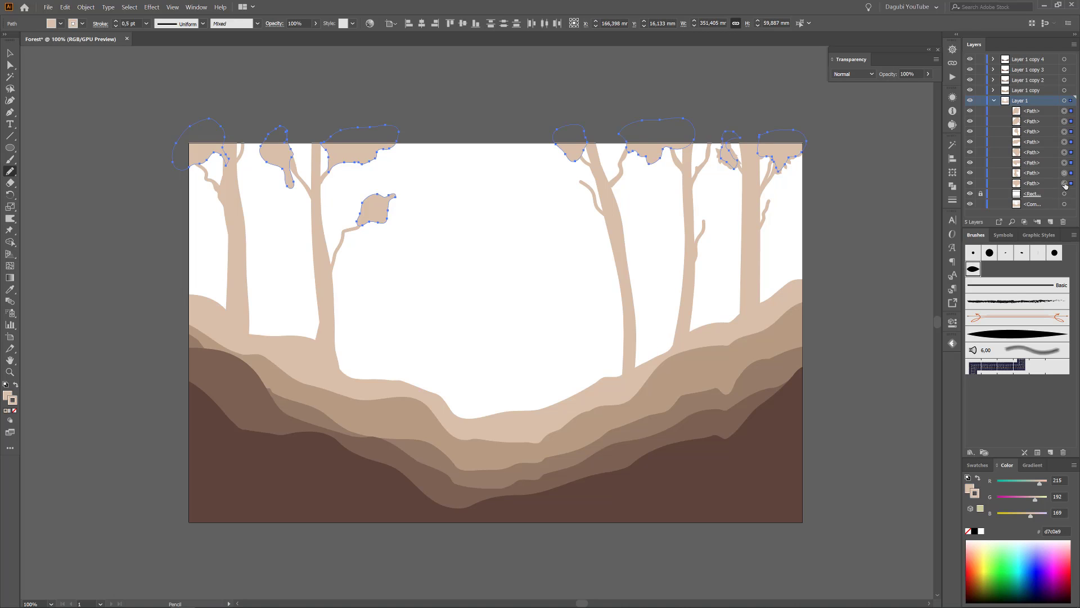
pyautogui.click(973, 269)
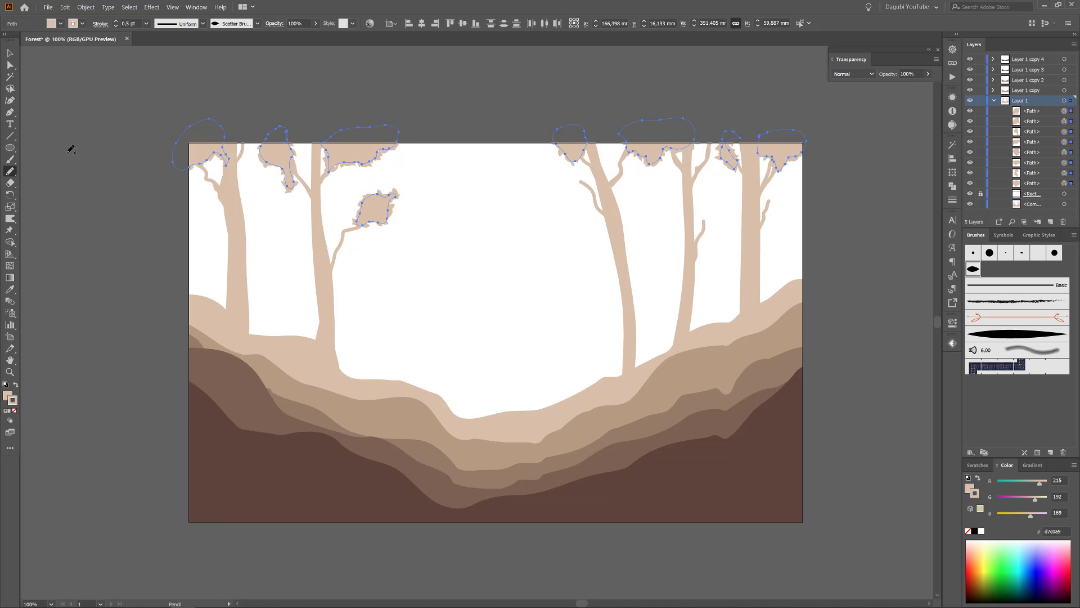
pyautogui.hotkey('ctrl', 'shift', 'a')
# Paint scatter-brush leaf clusters with a 0.5 pt stroke along the bare side branches of the left and right trees.
pyautogui.press('b')
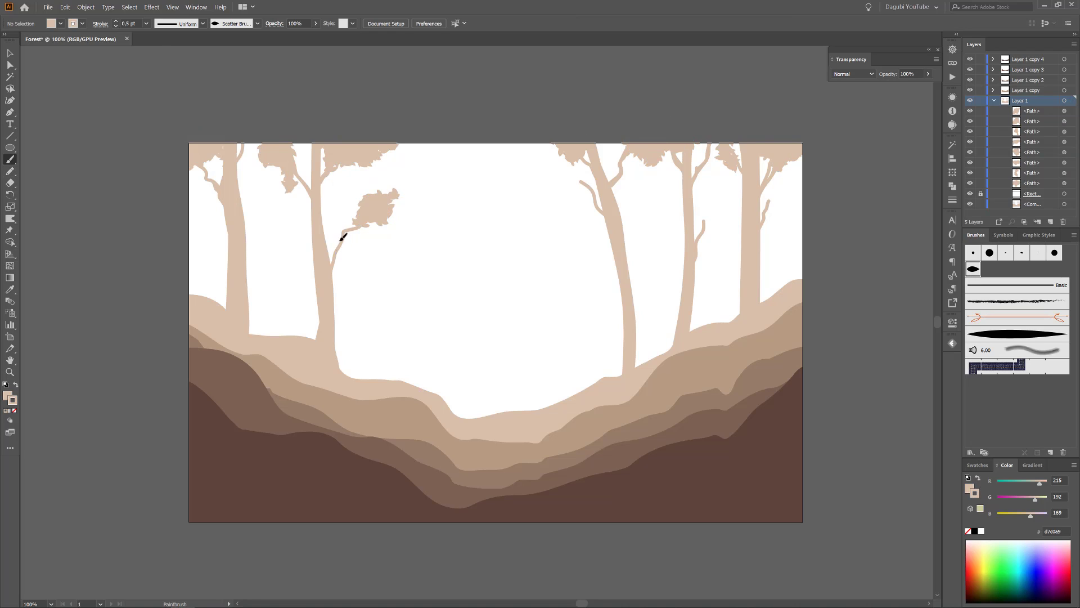
pyautogui.moveTo(343, 237); pyautogui.dragTo(347, 231)
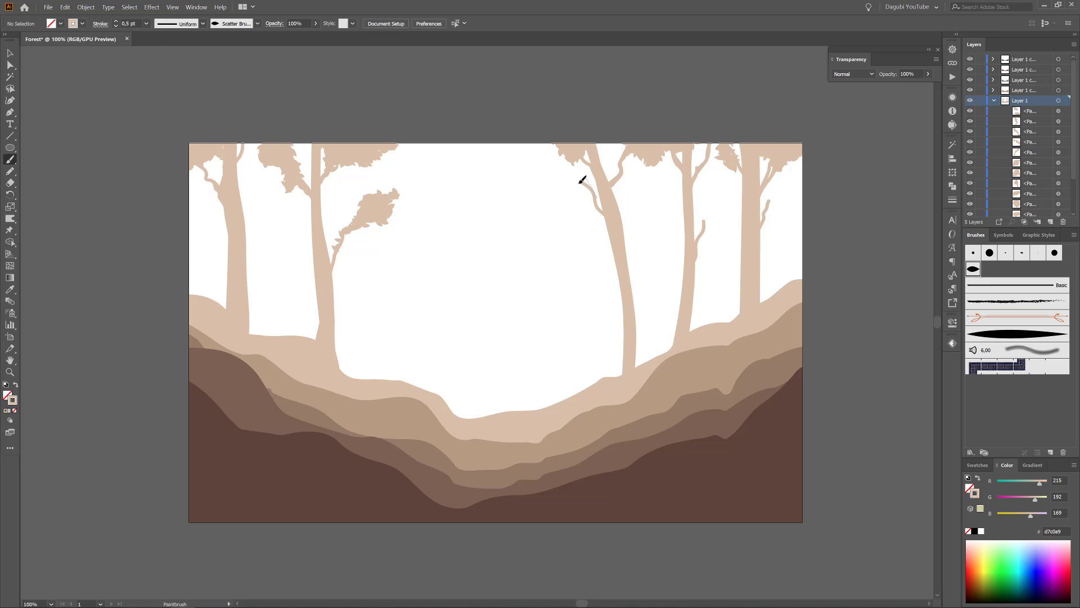
pyautogui.moveTo(582, 179); pyautogui.dragTo(573, 169)
pyautogui.moveTo(711, 205); pyautogui.dragTo(701, 234)
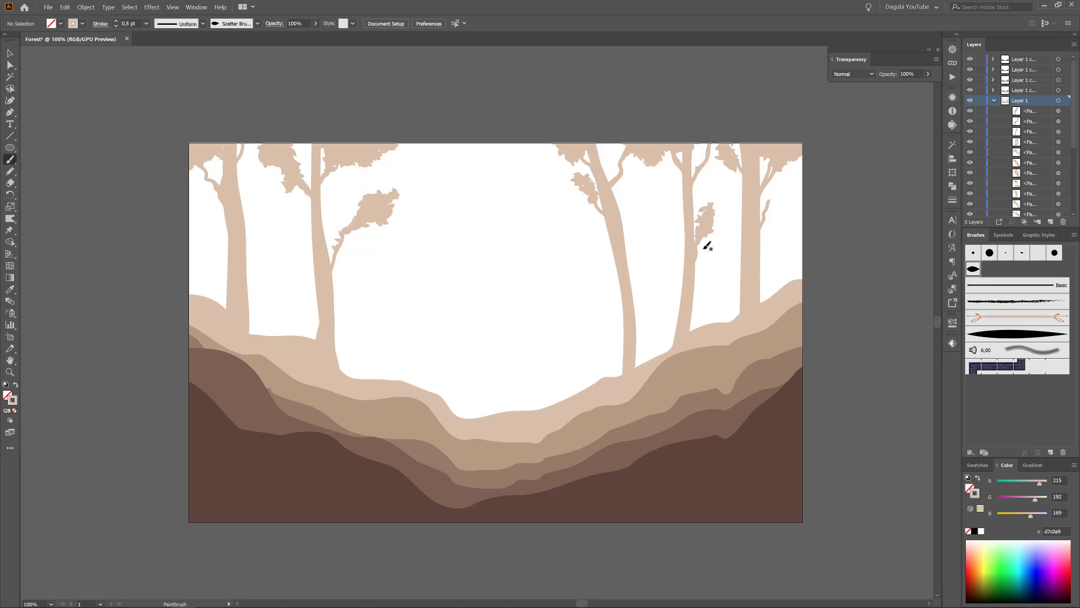
pyautogui.moveTo(780, 188); pyautogui.dragTo(774, 203)
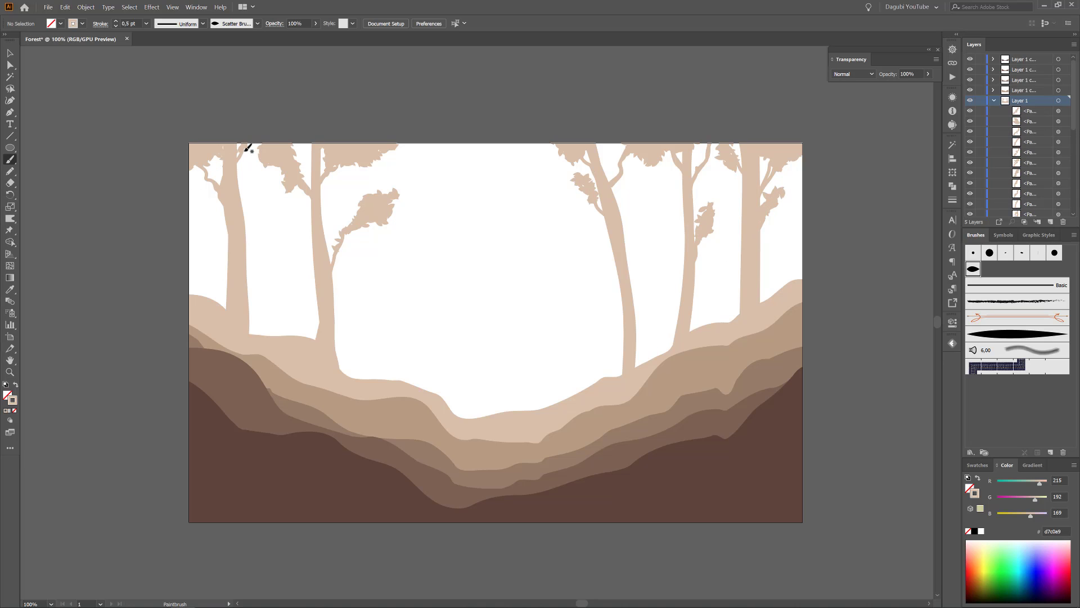
# Paint individual leaves around the right trees' branches with the leaf art brush at 0.25 pt.
pyautogui.click(1028, 334)
pyautogui.click(115, 27)
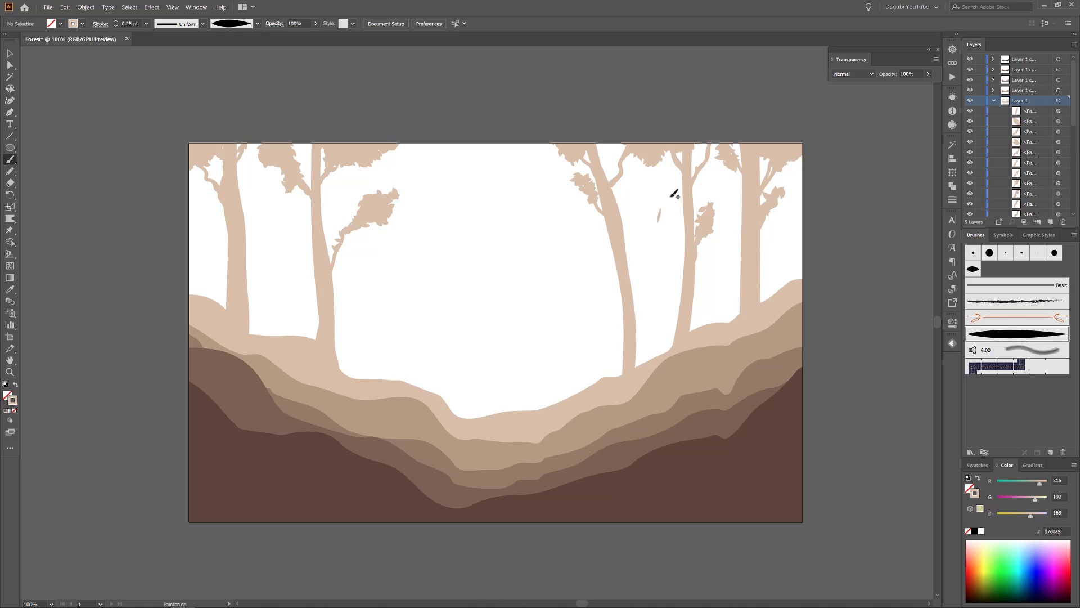
pyautogui.scroll(3, 699, 217)
pyautogui.moveTo(732, 217); pyautogui.dragTo(717, 238)
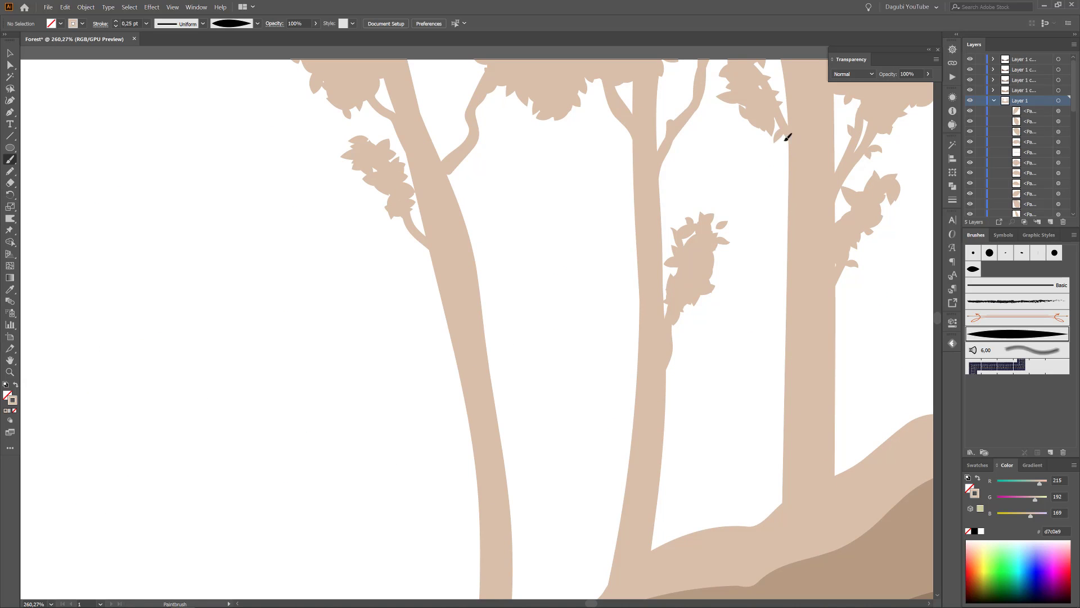
# Paint scatter-brush leaves as low ground cover along the top edge of the lightest hill, from the right slope to the left.
pyautogui.scroll(-3, 567, 210)
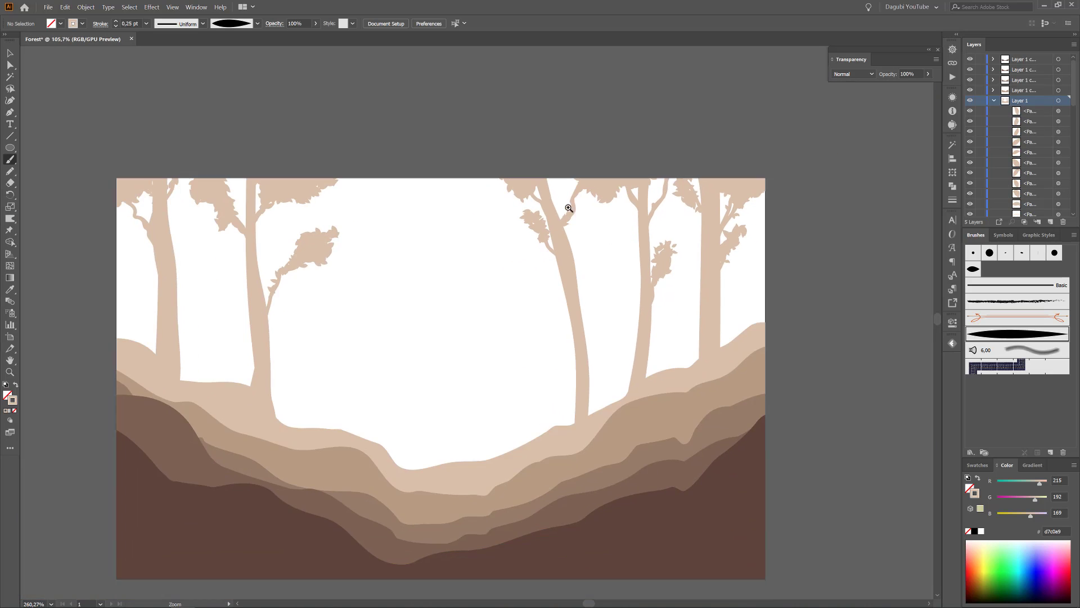
pyautogui.scroll(2, 634, 313)
pyautogui.keyDown('ctrl'); pyautogui.click(771, 276); pyautogui.keyUp('ctrl')
pyautogui.click(973, 269)
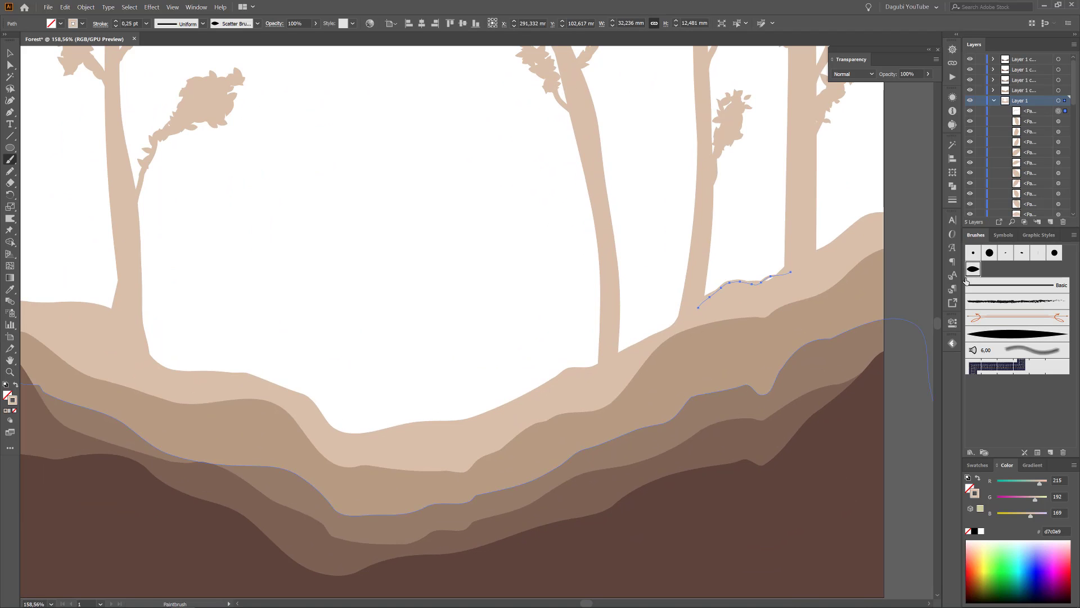
pyautogui.hotkey('ctrl', 'shift', 'a')
pyautogui.click(116, 26)
pyautogui.moveTo(822, 250); pyautogui.dragTo(845, 230)
pyautogui.moveTo(848, 232)
pyautogui.mouseDown()
pyautogui.moveTo(873, 213)
pyautogui.moveTo(588, 369)
pyautogui.moveTo(337, 434)
pyautogui.moveTo(251, 383)
pyautogui.moveTo(151, 350)
pyautogui.mouseUp()
pyautogui.press('space')
pyautogui.moveTo(101, 306); pyautogui.dragTo(308, 337)
pyautogui.moveTo(285, 332); pyautogui.dragTo(215, 318)
# Paint curved grass blades with the leaf art brush at 0.25 pt along the lightest hill's left slope and valley.
pyautogui.click(1007, 335)
pyautogui.moveTo(152, 279)
pyautogui.mouseDown()
pyautogui.moveTo(150, 268)
pyautogui.moveTo(173, 259)
pyautogui.mouseUp()
pyautogui.click(116, 27)
pyautogui.moveTo(243, 323); pyautogui.dragTo(268, 309)
pyautogui.moveTo(273, 327)
pyautogui.mouseDown()
pyautogui.moveTo(277, 304)
pyautogui.moveTo(292, 321)
pyautogui.mouseUp()
pyautogui.moveTo(316, 338); pyautogui.dragTo(294, 316)
pyautogui.moveTo(352, 370)
pyautogui.mouseDown()
pyautogui.moveTo(364, 348)
pyautogui.moveTo(382, 368)
pyautogui.mouseUp()
pyautogui.moveTo(368, 387); pyautogui.dragTo(383, 368)
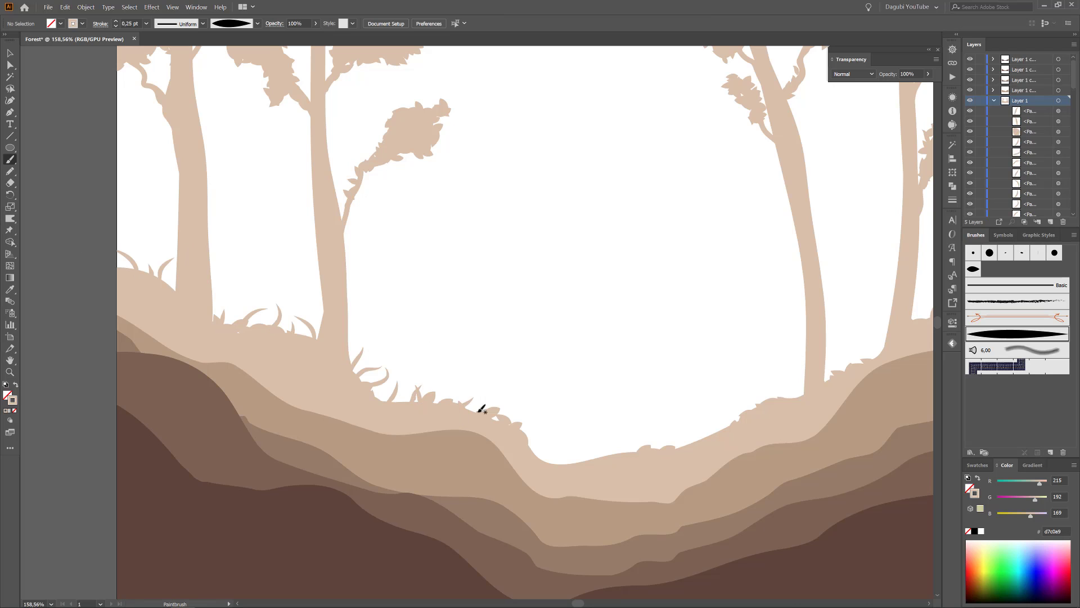
pyautogui.moveTo(535, 445); pyautogui.dragTo(529, 418)
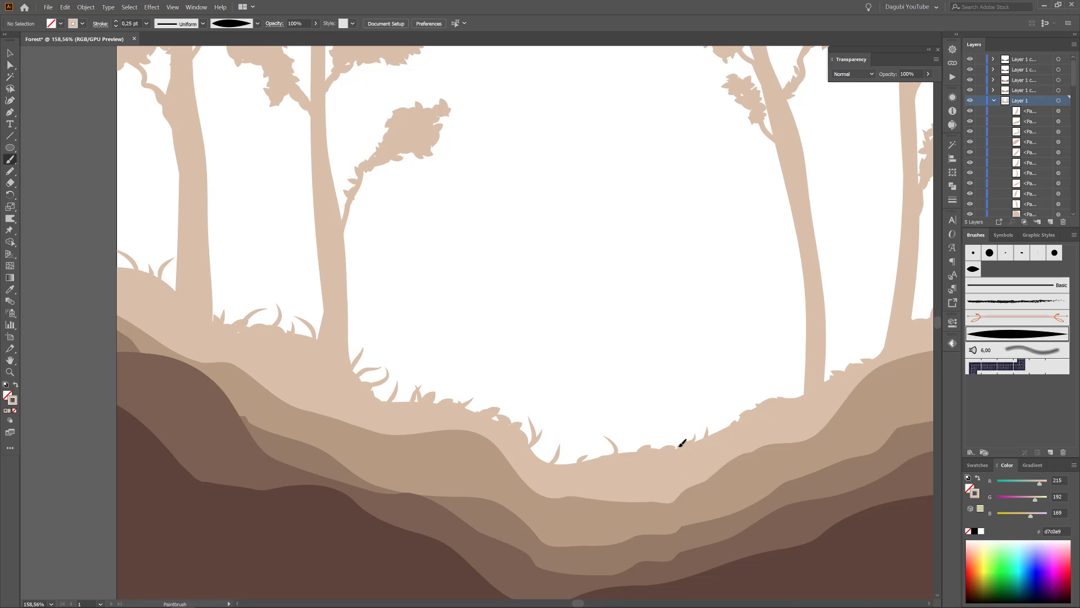
pyautogui.moveTo(677, 447); pyautogui.dragTo(682, 435)
# Paint more 0.25 pt grass blades along the lightest hill's right slope between the trees.
pyautogui.moveTo(825, 331); pyautogui.dragTo(604, 334)
pyautogui.moveTo(655, 360); pyautogui.dragTo(653, 330)
pyautogui.moveTo(738, 310); pyautogui.dragTo(747, 287)
pyautogui.moveTo(834, 255); pyautogui.dragTo(853, 223)
pyautogui.moveTo(761, 299)
pyautogui.mouseDown()
pyautogui.moveTo(754, 283)
pyautogui.moveTo(806, 248)
pyautogui.mouseUp()
# Widen the base of the leaning tree trunk with the Blob Brush so it blends into the lightest hill.
pyautogui.rightClick(10, 160)
pyautogui.click(35, 171)
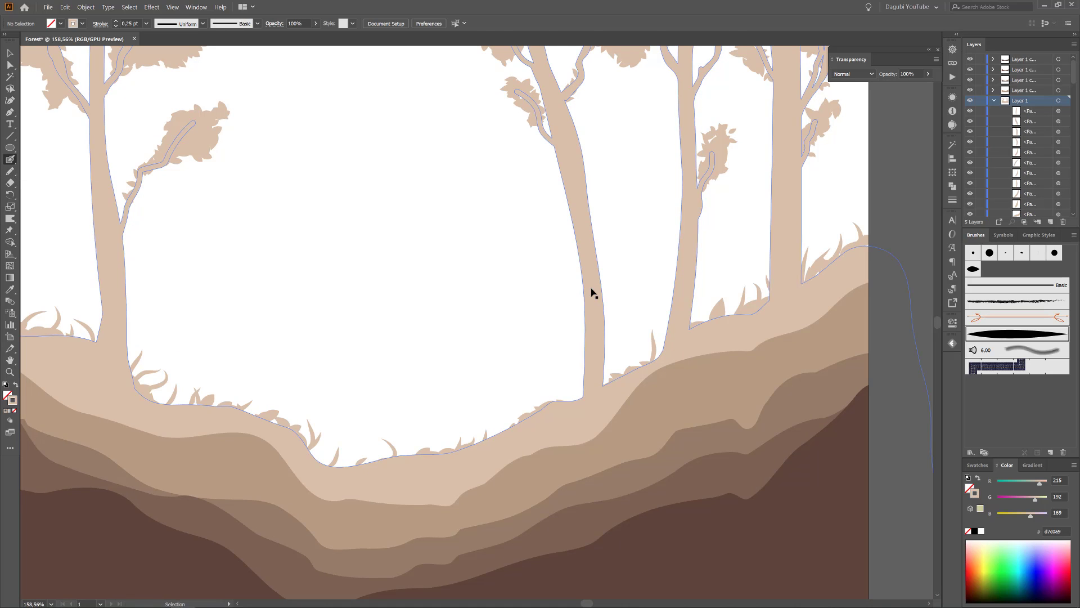
pyautogui.keyDown('ctrl'); pyautogui.click(591, 292); pyautogui.keyUp('ctrl')
pyautogui.moveTo(588, 357); pyautogui.dragTo(565, 414)
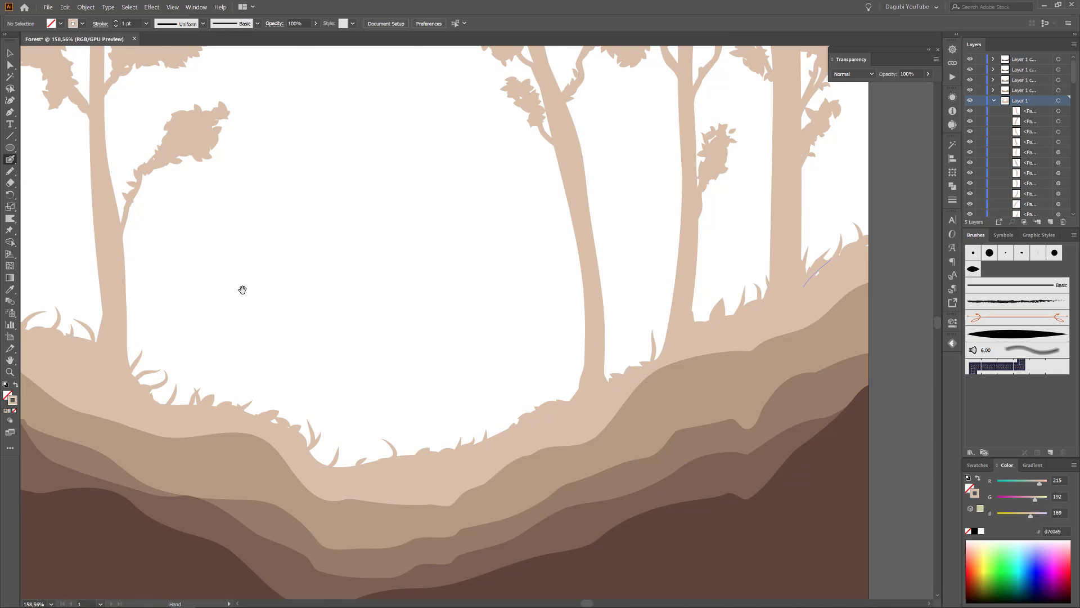
# Apply a Roughen effect with 0.2% relative size and smooth points to the lightest hill and tree shape in Layer 1.
pyautogui.hscroll(-6, 369, 338)
pyautogui.moveTo(1074, 73); pyautogui.dragTo(1062, 218)
pyautogui.click(1058, 212)
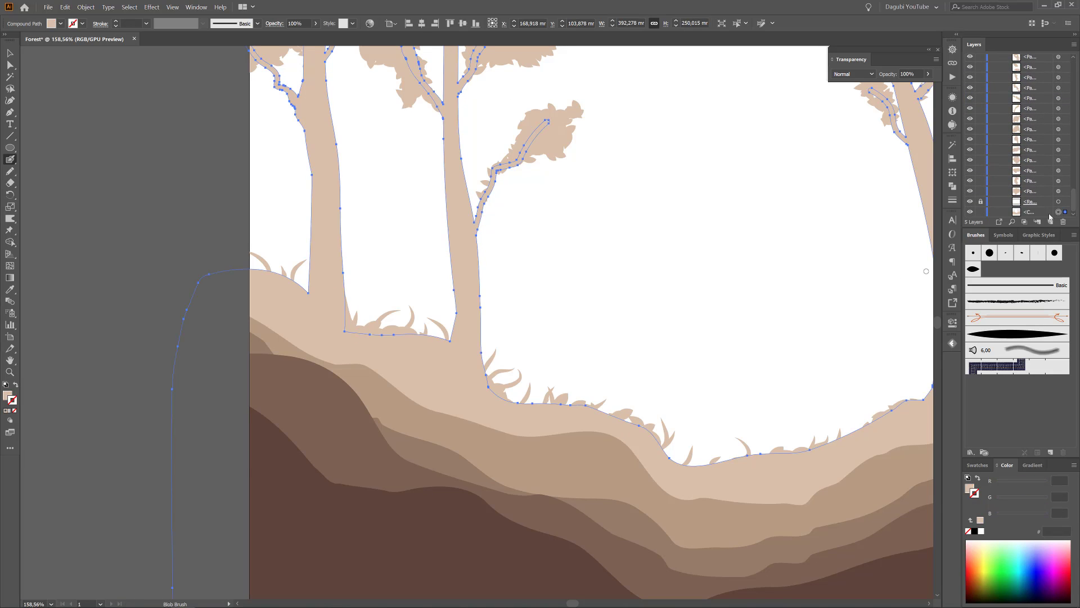
pyautogui.scroll(10, 1049, 117)
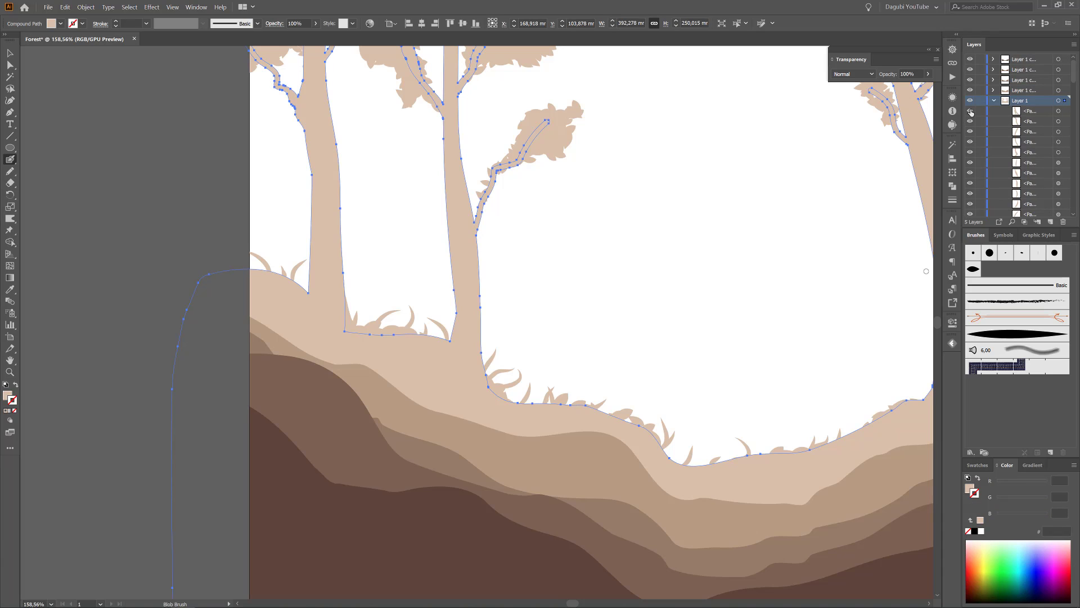
pyautogui.moveTo(792, 274); pyautogui.dragTo(564, 278)
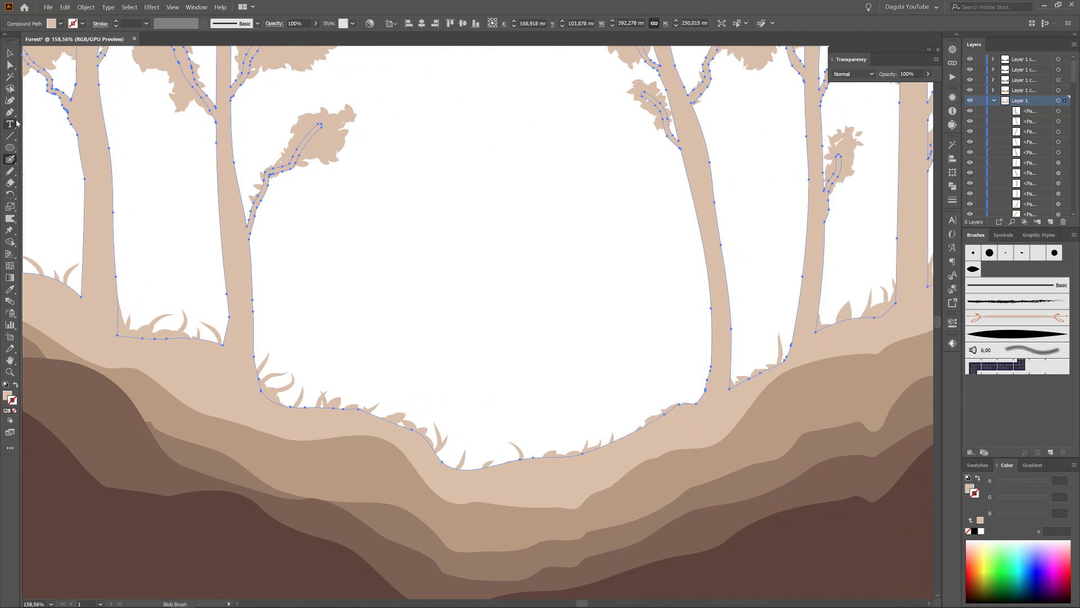
pyautogui.click(10, 77)
pyautogui.scroll(-10, 1020, 164)
pyautogui.press('v')
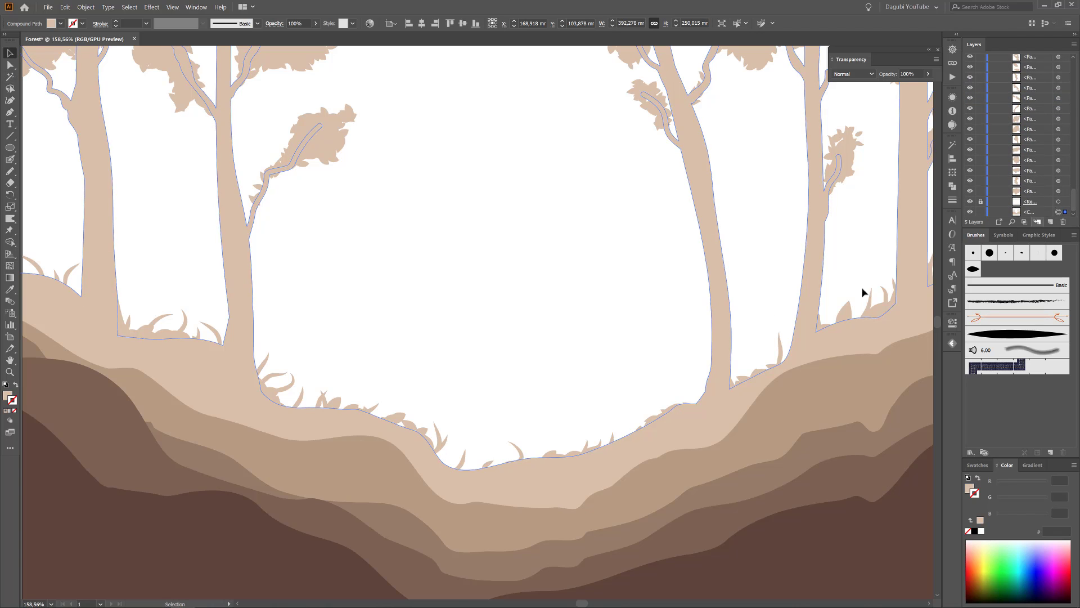
pyautogui.hotkey('ctrl', '0')
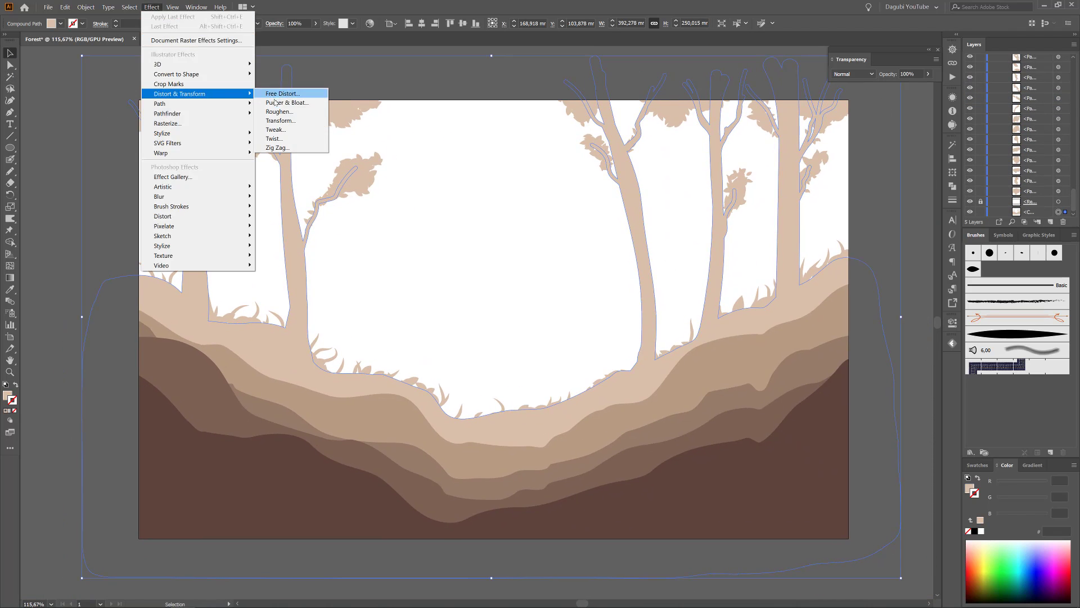
pyautogui.click(276, 113)
pyautogui.doubleClick(915, 160)
pyautogui.moveTo(817, 160); pyautogui.dragTo(813, 187)
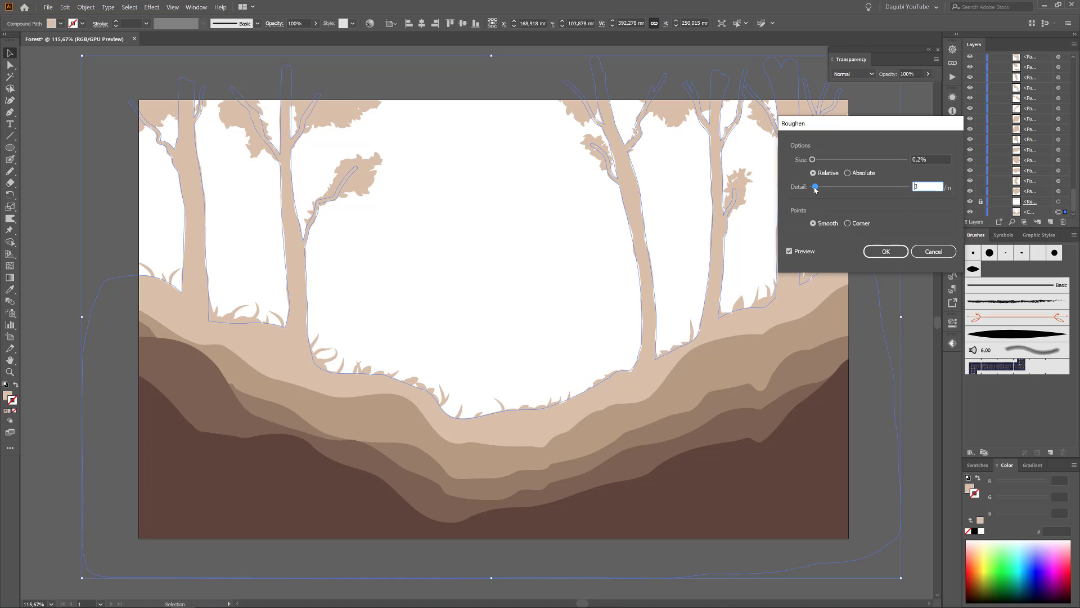
pyautogui.click(886, 251)
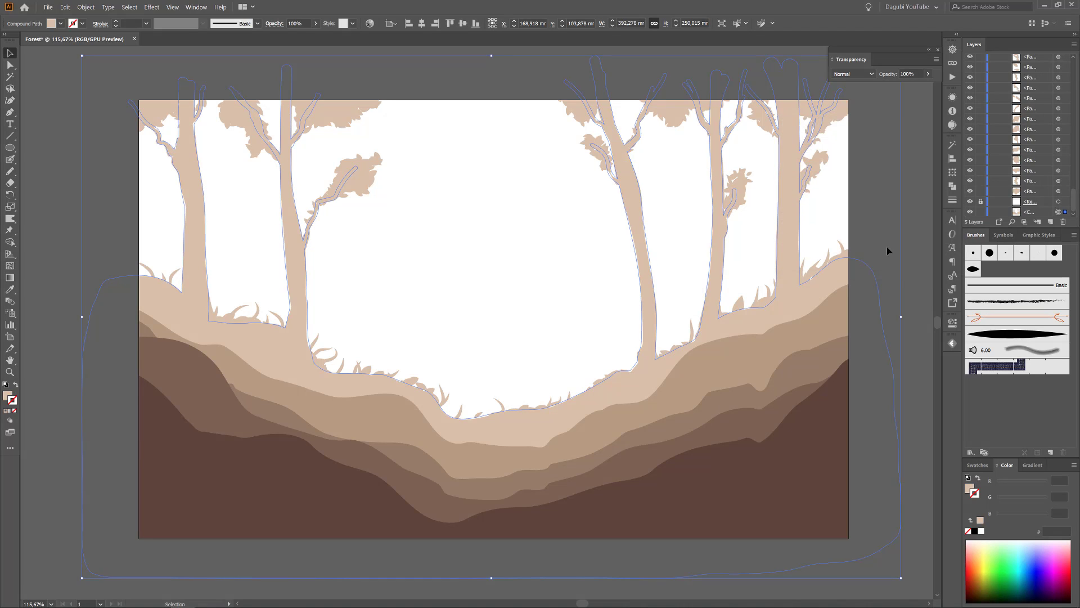
# Expand the appearance of the roughened lightest hill and deselect it.
pyautogui.click(915, 170)
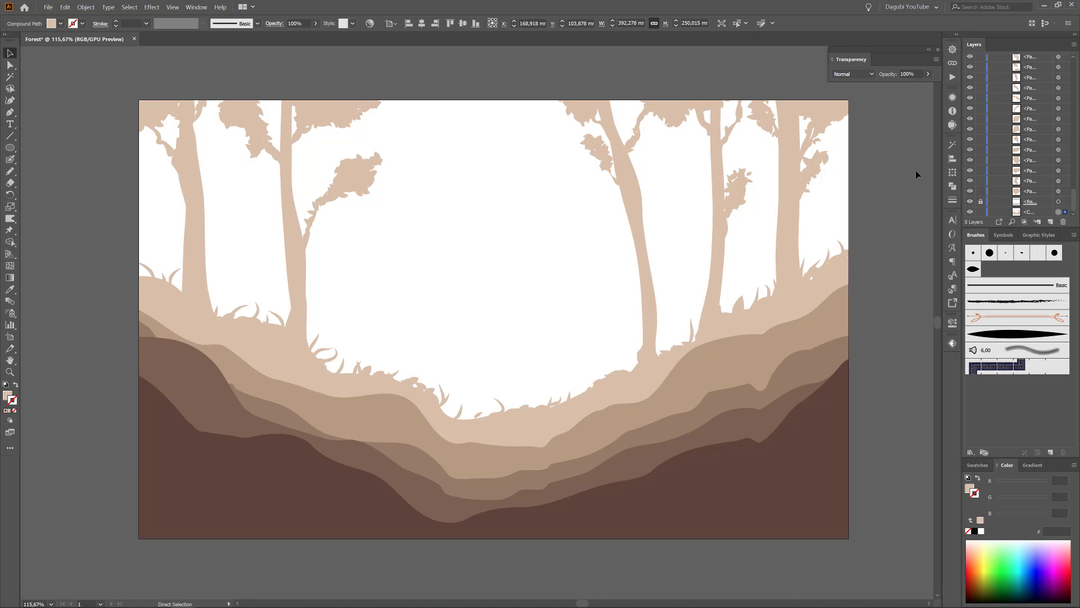
pyautogui.click(86, 8)
pyautogui.click(113, 115)
pyautogui.click(45, 89)
# Lock every layer except Layer 1 copy and make Layer 1 copy the active layer for the Blob Brush.
pyautogui.moveTo(632, 265); pyautogui.dragTo(557, 211)
pyautogui.moveTo(605, 235); pyautogui.dragTo(608, 266)
pyautogui.moveTo(608, 266); pyautogui.dragTo(627, 289)
pyautogui.moveTo(1073, 200); pyautogui.dragTo(1074, 63)
pyautogui.click(993, 100)
pyautogui.click(980, 101)
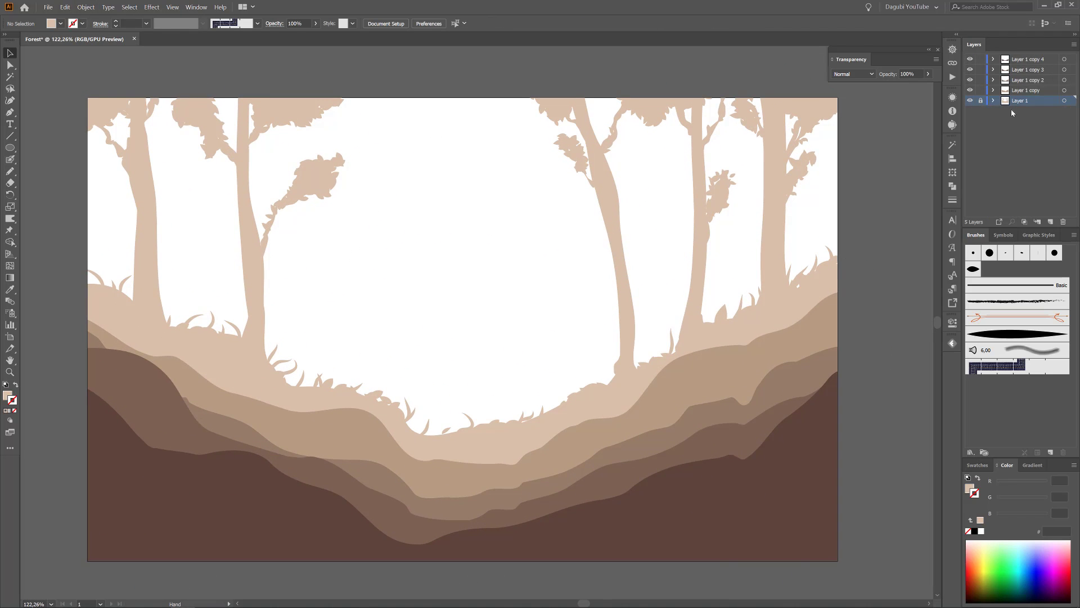
pyautogui.click(1049, 91)
pyautogui.click(9, 160)
pyautogui.click(981, 80)
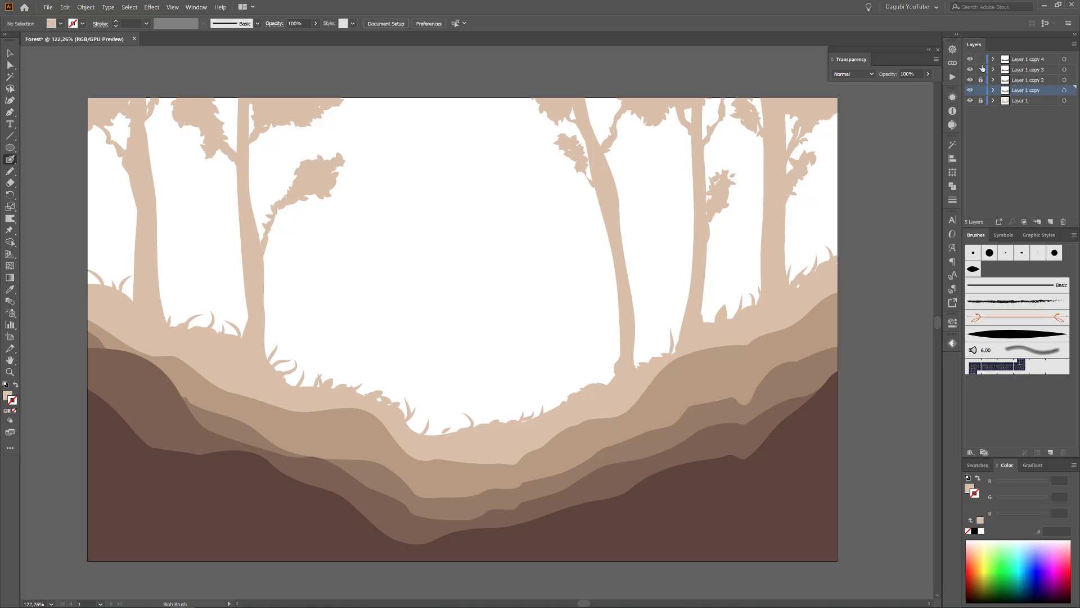
# Enlarge the Blob Brush and paint three trunks with widened bases on the second-lightest hill's right slope in that hill's colour.
pyautogui.keyDown('ctrl'); pyautogui.click(800, 334); pyautogui.keyUp('ctrl')
pyautogui.doubleClick(10, 160)
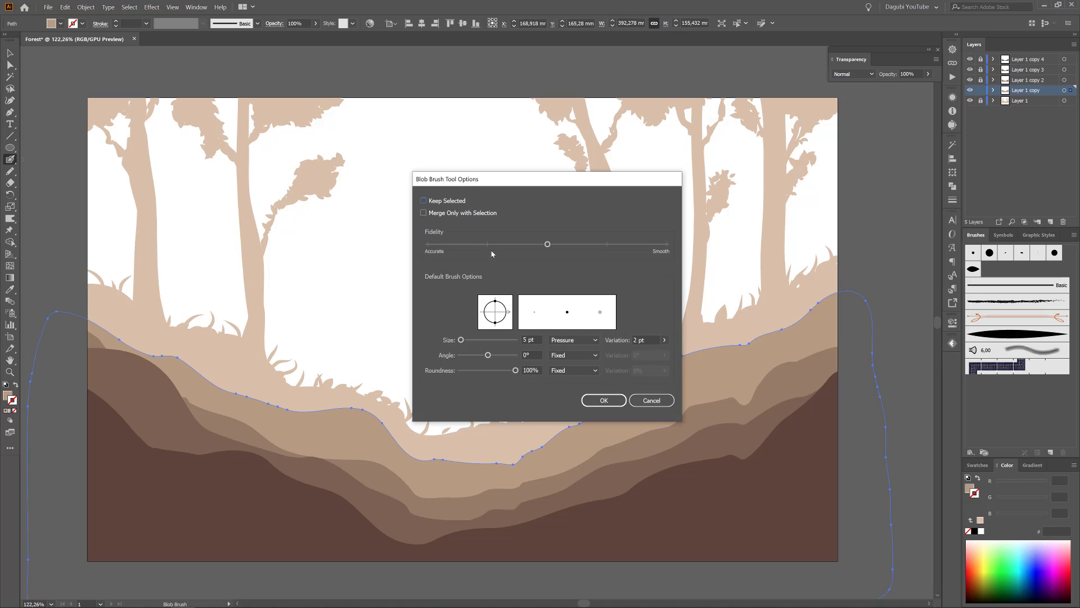
pyautogui.moveTo(460, 341); pyautogui.dragTo(471, 341)
pyautogui.click(603, 400)
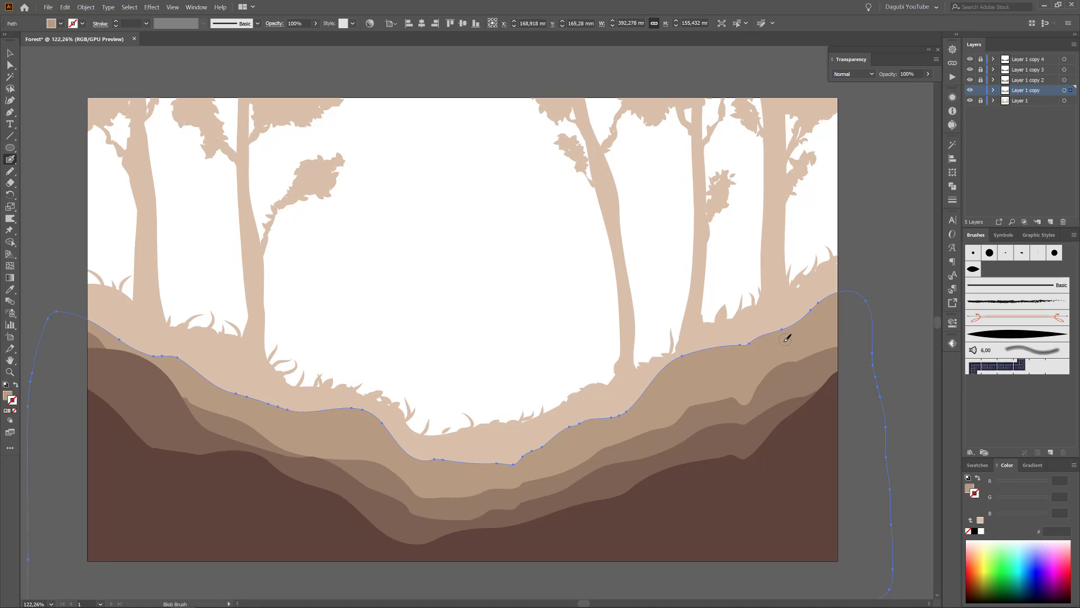
pyautogui.moveTo(748, 345); pyautogui.dragTo(757, 87)
pyautogui.moveTo(754, 360); pyautogui.dragTo(759, 79)
pyautogui.moveTo(792, 334)
pyautogui.mouseDown()
pyautogui.moveTo(833, 99)
pyautogui.moveTo(828, 107)
pyautogui.mouseUp()
pyautogui.moveTo(669, 371)
pyautogui.mouseDown()
pyautogui.moveTo(677, 248)
pyautogui.moveTo(656, 257)
pyautogui.moveTo(667, 101)
pyautogui.mouseUp()
pyautogui.moveTo(674, 336)
pyautogui.mouseDown()
pyautogui.moveTo(641, 412)
pyautogui.moveTo(664, 337)
pyautogui.mouseUp()
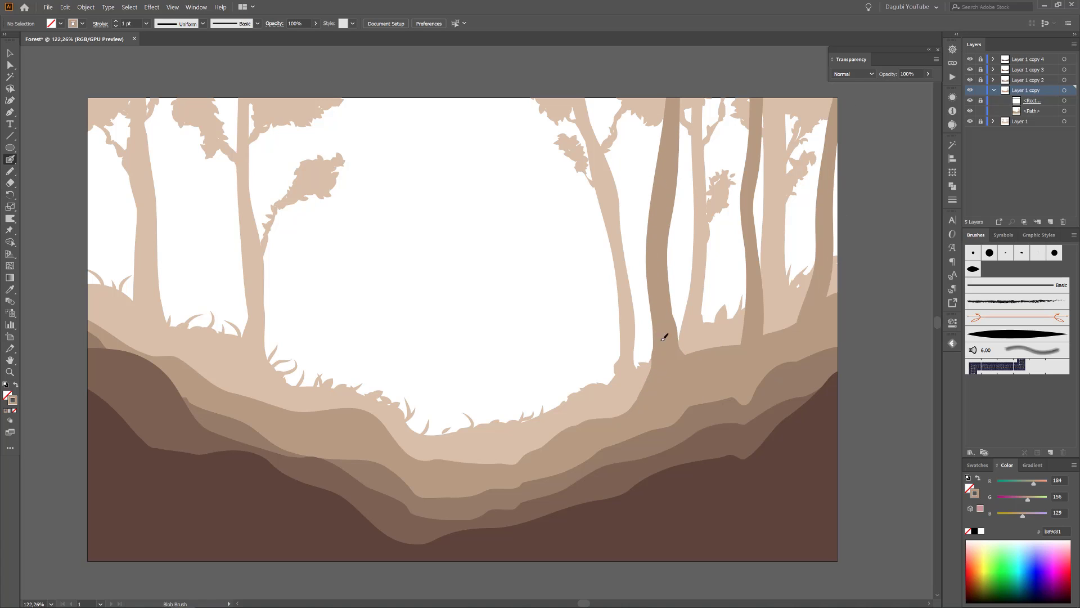
pyautogui.moveTo(741, 347)
pyautogui.mouseDown()
pyautogui.moveTo(753, 274)
pyautogui.moveTo(770, 338)
pyautogui.mouseUp()
# Paint two trunks on the second-lightest hill's left slope and a leaning trunk just right of the valley.
pyautogui.moveTo(241, 395)
pyautogui.mouseDown()
pyautogui.moveTo(204, 260)
pyautogui.moveTo(186, 74)
pyautogui.moveTo(186, 217)
pyautogui.moveTo(181, 78)
pyautogui.moveTo(230, 410)
pyautogui.moveTo(221, 319)
pyautogui.mouseUp()
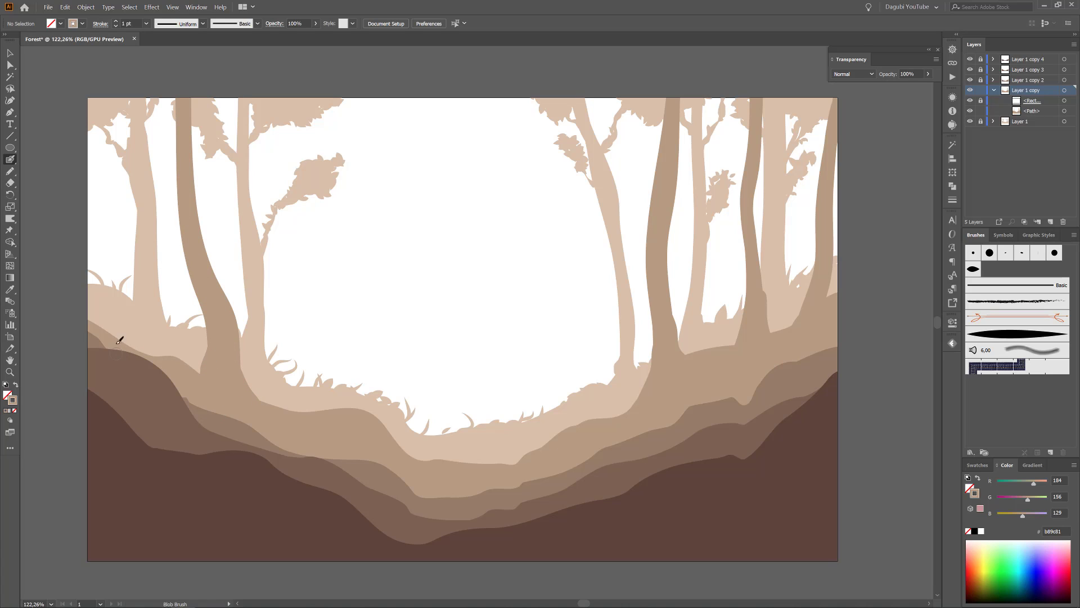
pyautogui.moveTo(119, 340)
pyautogui.mouseDown()
pyautogui.moveTo(91, 106)
pyautogui.moveTo(104, 289)
pyautogui.moveTo(106, 274)
pyautogui.mouseUp()
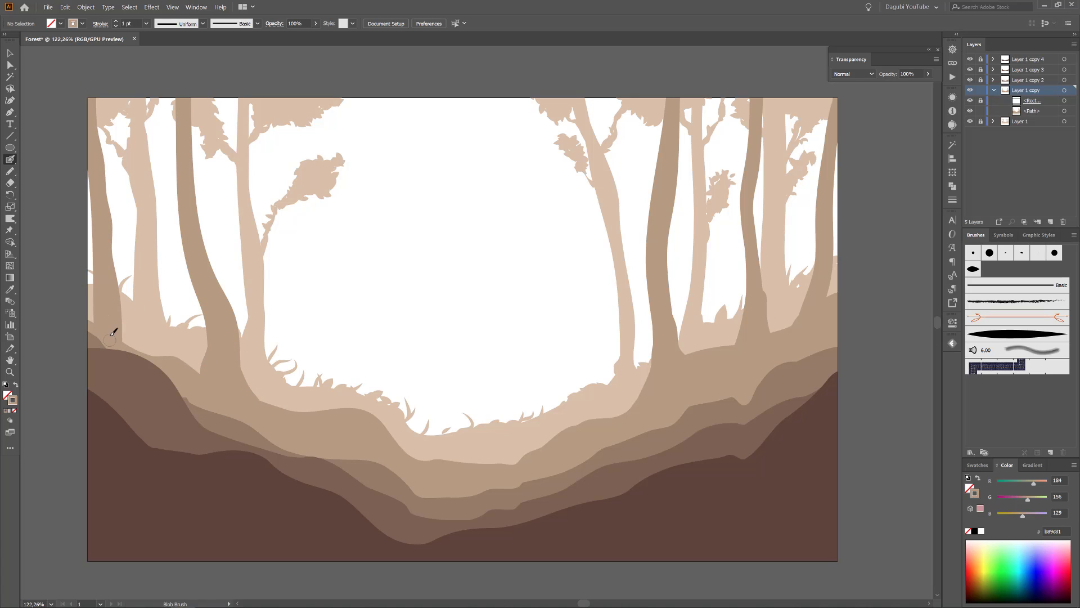
pyautogui.moveTo(571, 439)
pyautogui.mouseDown()
pyautogui.moveTo(576, 353)
pyautogui.moveTo(528, 149)
pyautogui.moveTo(529, 85)
pyautogui.moveTo(587, 388)
pyautogui.moveTo(547, 461)
pyautogui.mouseUp()
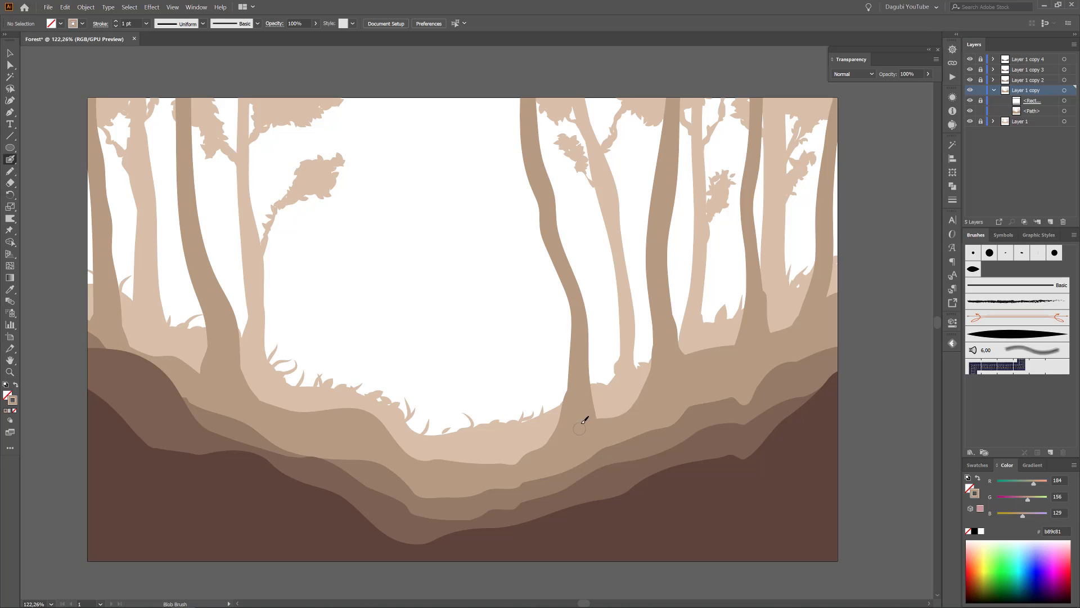
# Set the Blob Brush size to 5 pt and paint thin branches on the second-layer trunks of the right slope.
pyautogui.doubleClick(10, 162)
pyautogui.moveTo(465, 340); pyautogui.dragTo(453, 317)
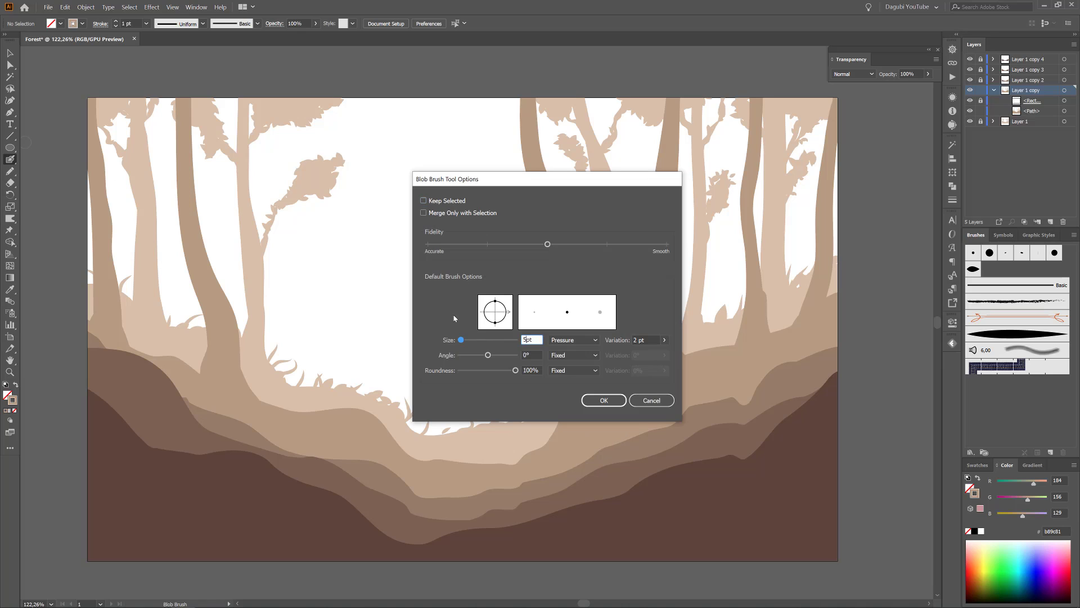
pyautogui.click(603, 400)
pyautogui.moveTo(756, 156); pyautogui.dragTo(785, 117)
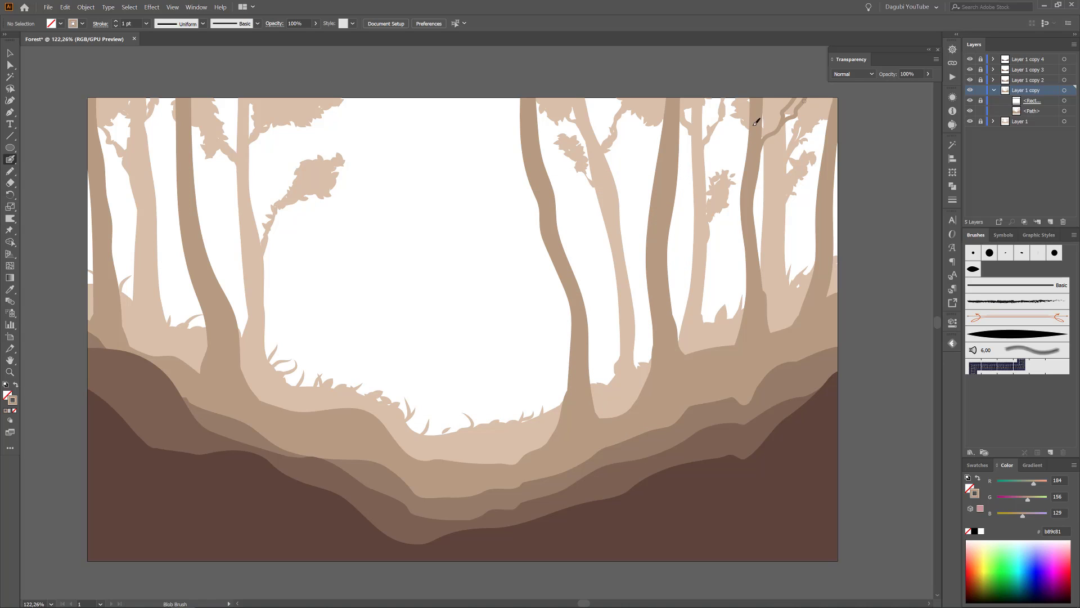
pyautogui.moveTo(475, 244); pyautogui.dragTo(476, 193)
pyautogui.hotkey('ctrl', 'z')
pyautogui.moveTo(753, 166)
pyautogui.mouseDown()
pyautogui.moveTo(730, 141)
pyautogui.moveTo(720, 99)
pyautogui.mouseUp()
pyautogui.moveTo(758, 208); pyautogui.dragTo(784, 145)
pyautogui.moveTo(655, 179); pyautogui.dragTo(635, 90)
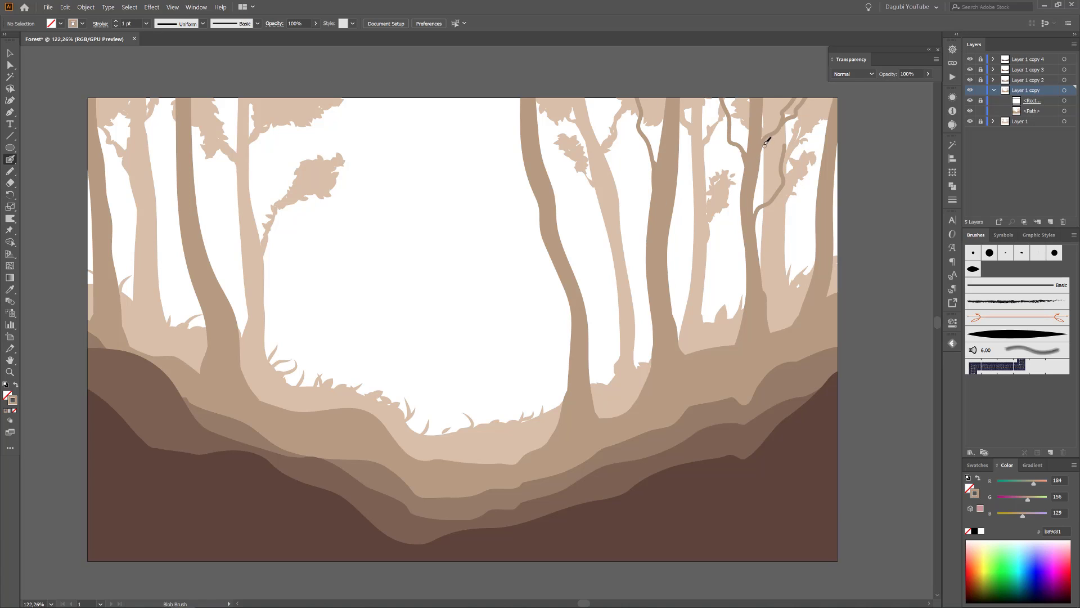
# Paint branches on the leaning trunk beside the valley, the thick trunk right of it and the curved trunk on the left slope.
pyautogui.moveTo(545, 166); pyautogui.dragTo(565, 94)
pyautogui.moveTo(517, 136)
pyautogui.mouseDown()
pyautogui.moveTo(483, 100)
pyautogui.moveTo(514, 133)
pyautogui.moveTo(493, 121)
pyautogui.mouseUp()
pyautogui.moveTo(538, 230); pyautogui.dragTo(510, 185)
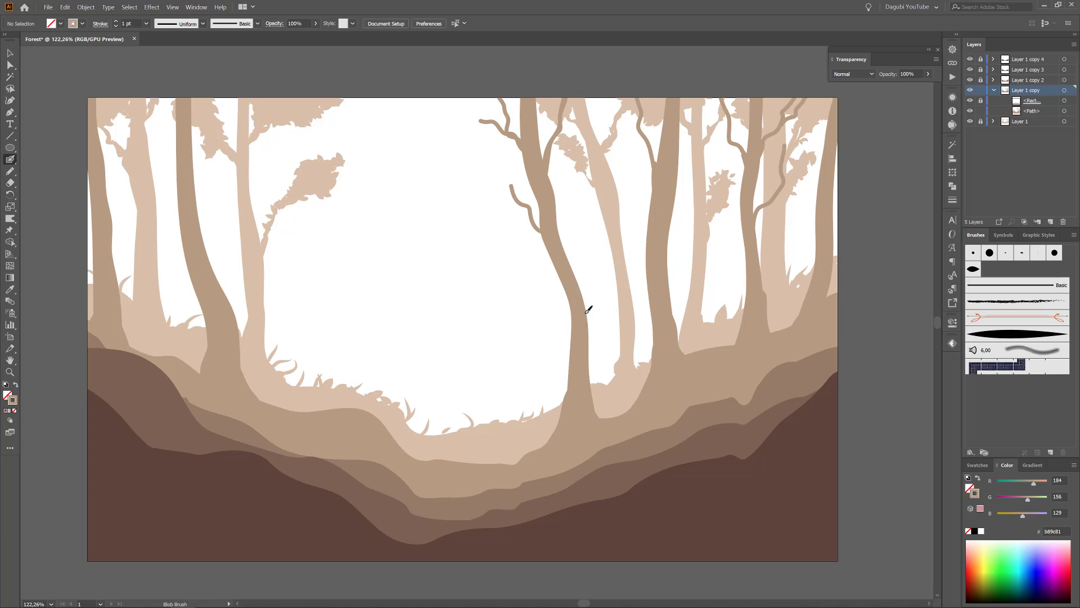
pyautogui.moveTo(580, 288); pyautogui.dragTo(585, 235)
pyautogui.moveTo(675, 159); pyautogui.dragTo(715, 98)
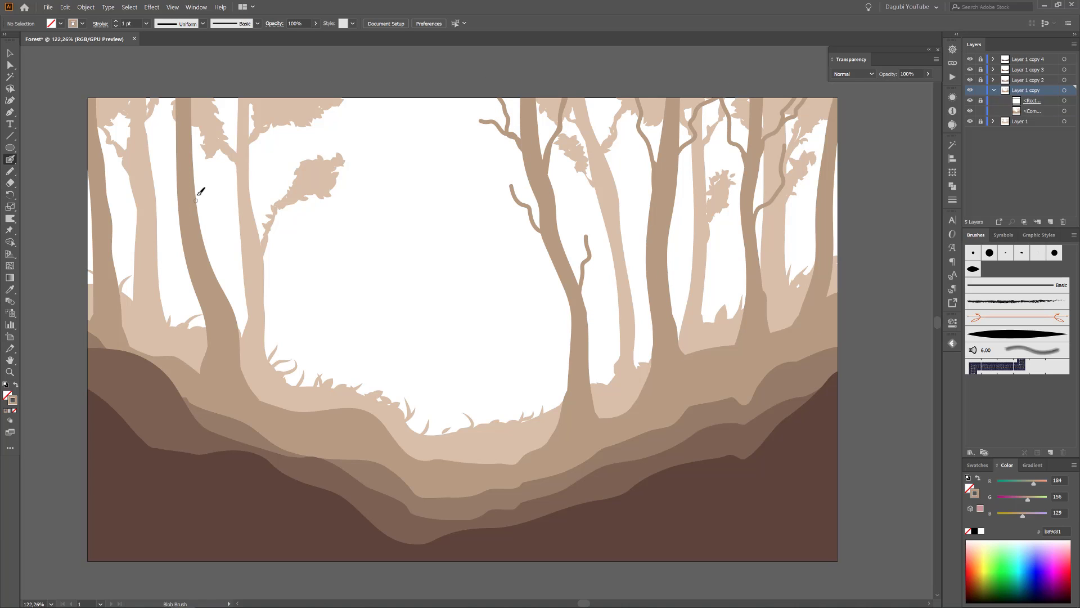
pyautogui.moveTo(196, 198)
pyautogui.mouseDown()
pyautogui.moveTo(248, 113)
pyautogui.moveTo(229, 105)
pyautogui.mouseUp()
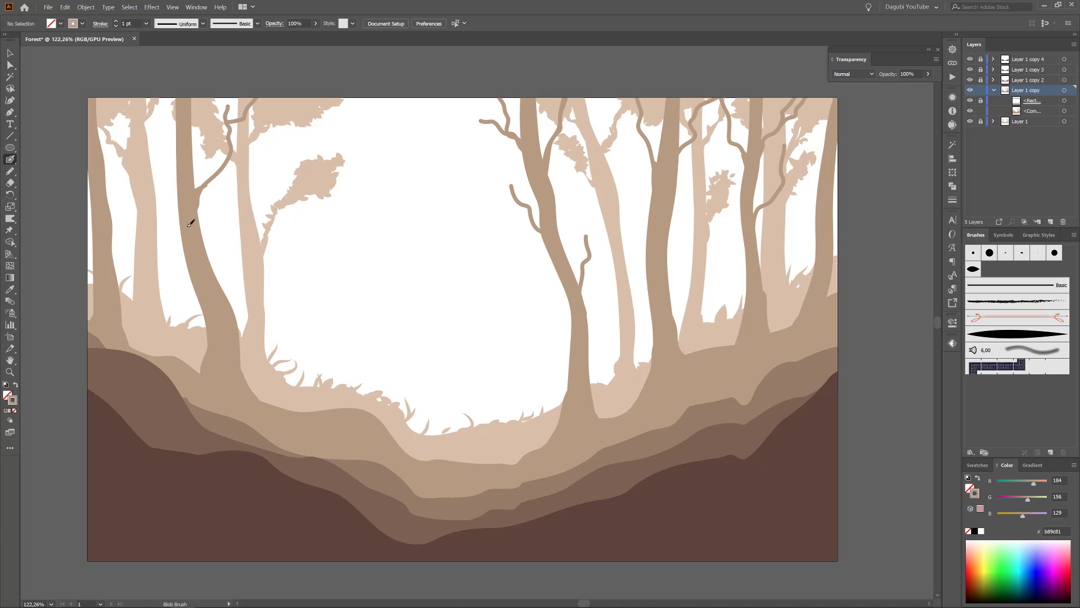
pyautogui.moveTo(178, 159)
pyautogui.mouseDown()
pyautogui.moveTo(170, 131)
pyautogui.moveTo(144, 117)
pyautogui.mouseUp()
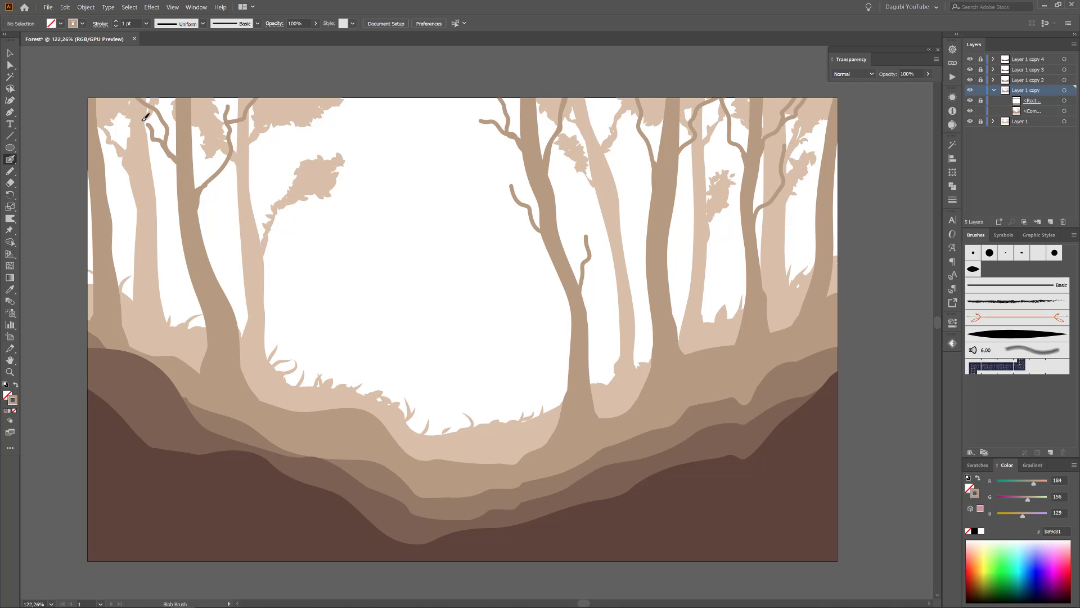
# Roughen the second-lightest hill and its trees with 0.2% size and smooth points, and expand the appearance.
pyautogui.click(1071, 111)
pyautogui.click(152, 7)
pyautogui.click(281, 112)
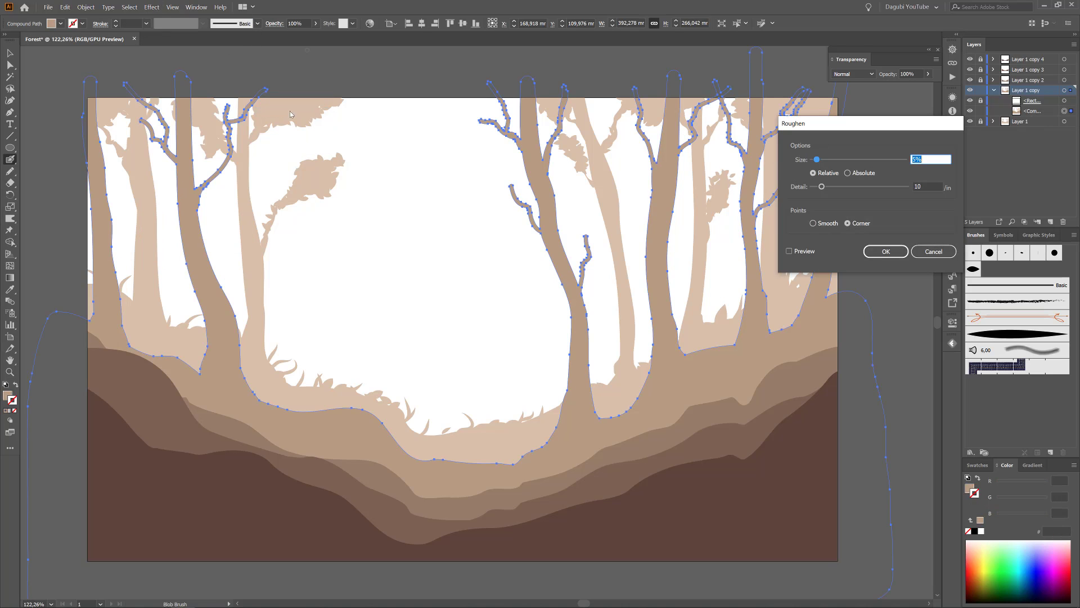
pyautogui.click(789, 251)
pyautogui.moveTo(819, 159); pyautogui.dragTo(805, 163)
pyautogui.click(925, 186)
pyautogui.scroll(-9, 930, 187)
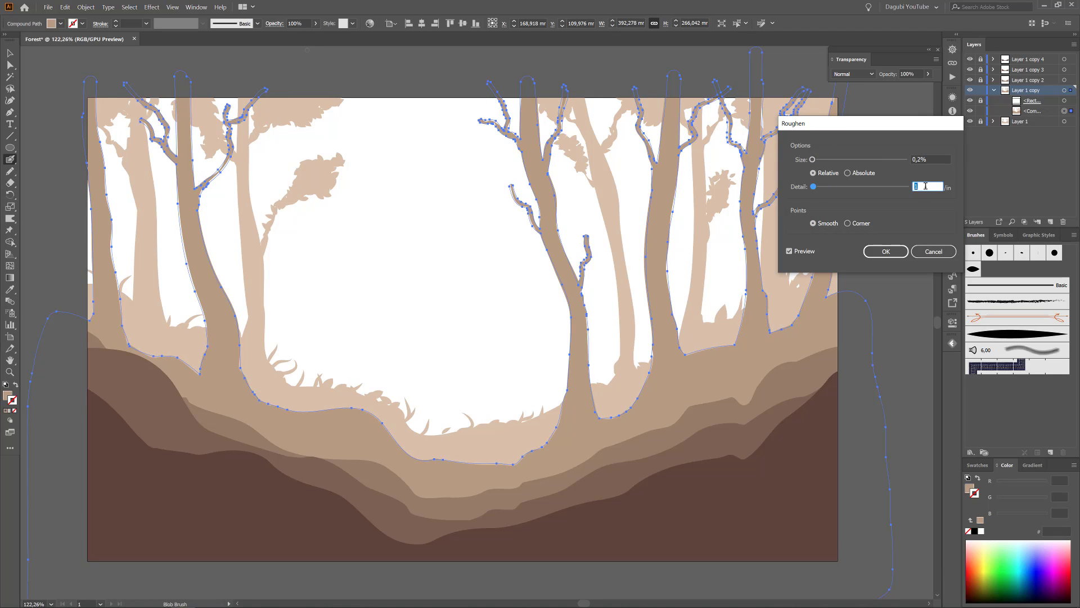
pyautogui.click(886, 251)
pyautogui.click(86, 7)
pyautogui.click(110, 109)
pyautogui.keyDown('ctrl'); pyautogui.click(400, 276); pyautogui.keyUp('ctrl')
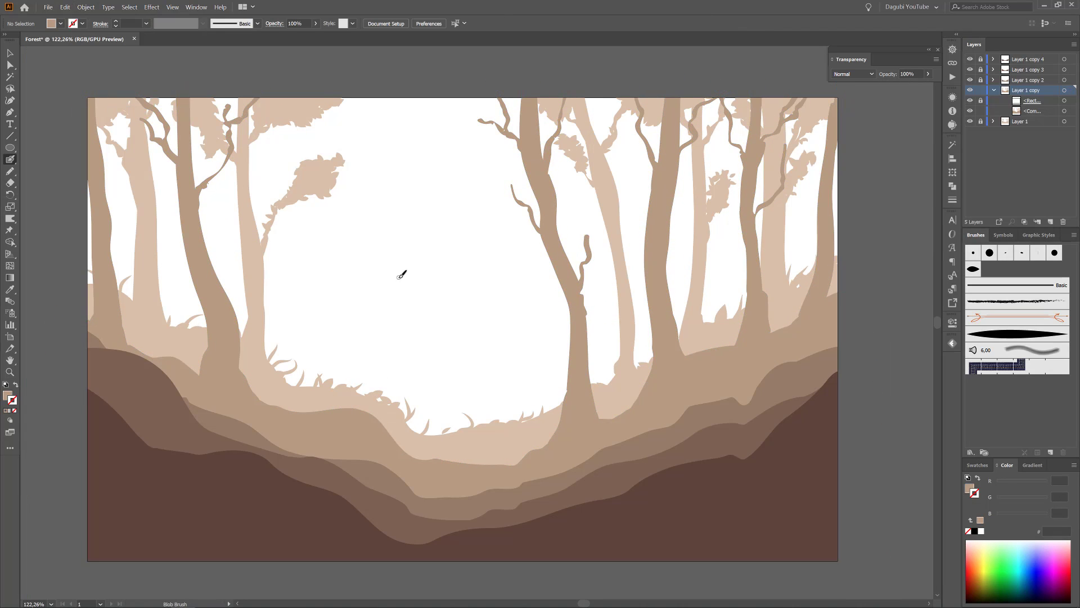
# Warp the leaning tree's short side branch and the thin branches of the right-slope trees into more organic, tapered shapes.
pyautogui.click(10, 219)
pyautogui.keyDown('ctrl'); pyautogui.click(584, 343); pyautogui.keyUp('ctrl')
pyautogui.keyDown('alt'); pyautogui.moveTo(416, 268); pyautogui.dragTo(345, 314); pyautogui.keyUp('alt')
pyautogui.moveTo(593, 238); pyautogui.dragTo(592, 230)
pyautogui.moveTo(582, 241); pyautogui.dragTo(586, 235)
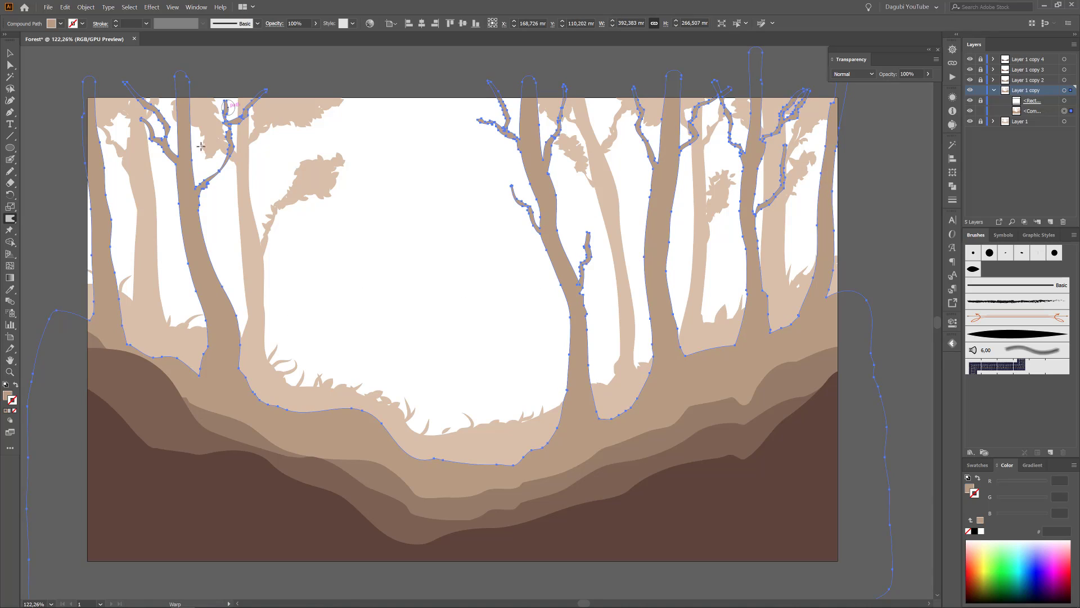
pyautogui.moveTo(786, 145); pyautogui.dragTo(789, 134)
pyautogui.keyDown('alt'); pyautogui.moveTo(697, 220); pyautogui.dragTo(686, 231); pyautogui.keyUp('alt')
pyautogui.moveTo(784, 176); pyautogui.dragTo(776, 196)
pyautogui.moveTo(724, 130); pyautogui.dragTo(719, 128)
pyautogui.moveTo(641, 129); pyautogui.dragTo(634, 129)
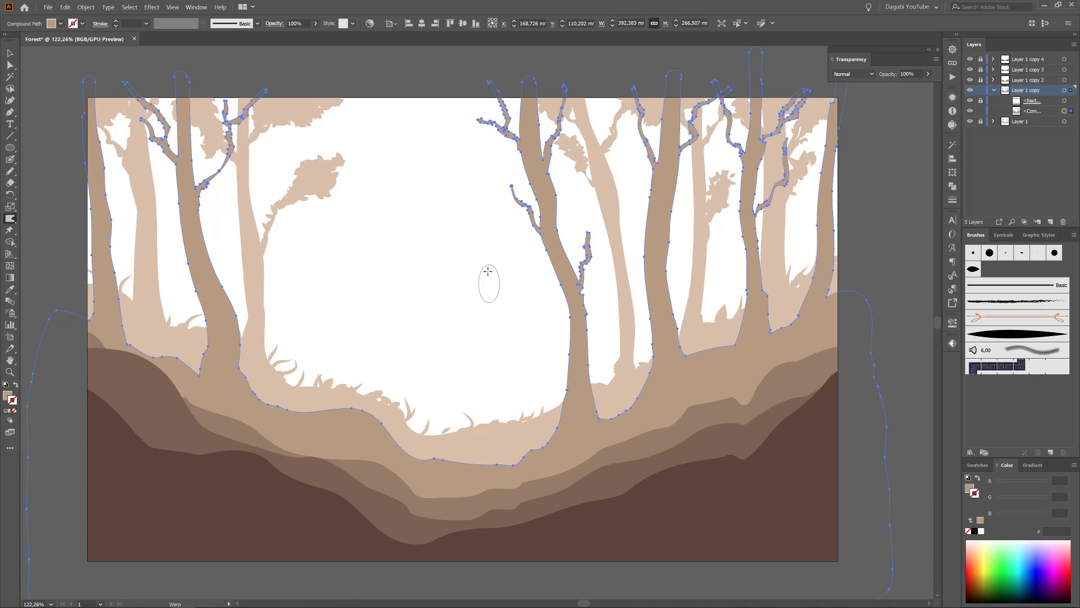
# Warp the places where branches meet the leaning trunk and the neighbouring right-slope trunks to blend them smoothly.
pyautogui.moveTo(581, 295); pyautogui.dragTo(582, 288)
pyautogui.moveTo(543, 248); pyautogui.dragTo(538, 244)
pyautogui.moveTo(550, 173)
pyautogui.mouseDown()
pyautogui.moveTo(546, 223)
pyautogui.moveTo(517, 149)
pyautogui.moveTo(546, 120)
pyautogui.moveTo(535, 137)
pyautogui.moveTo(550, 159)
pyautogui.moveTo(557, 122)
pyautogui.mouseUp()
pyautogui.moveTo(653, 174); pyautogui.dragTo(682, 157)
pyautogui.moveTo(680, 193); pyautogui.dragTo(678, 212)
pyautogui.moveTo(734, 164)
pyautogui.mouseDown()
pyautogui.moveTo(770, 201)
pyautogui.moveTo(760, 185)
pyautogui.moveTo(757, 193)
pyautogui.moveTo(760, 158)
pyautogui.mouseUp()
pyautogui.moveTo(764, 234); pyautogui.dragTo(758, 225)
pyautogui.keyDown('ctrl'); pyautogui.click(405, 246); pyautogui.keyUp('ctrl')
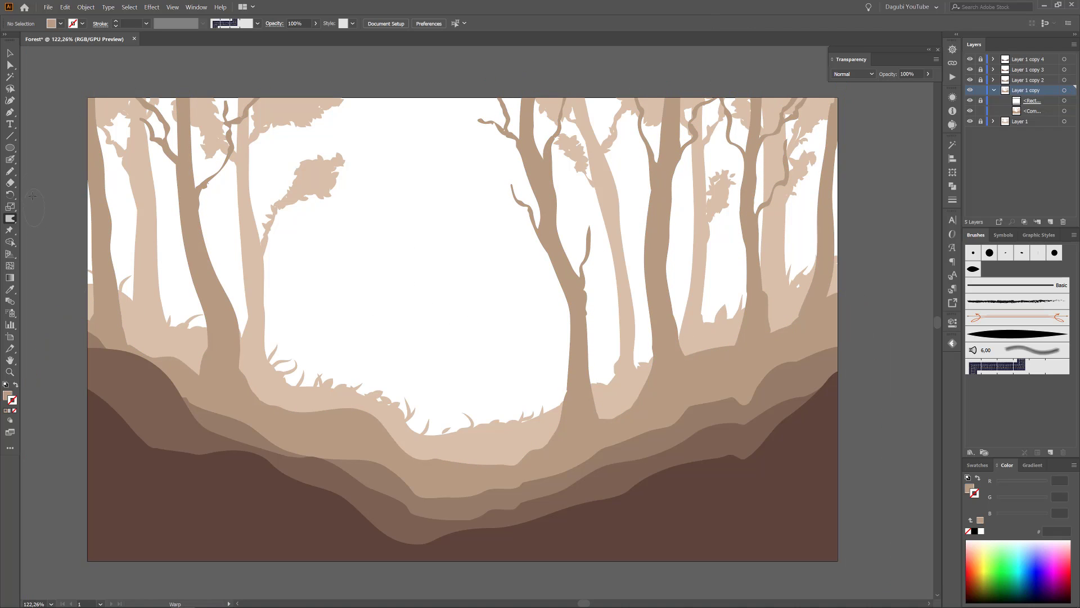
# Draw seven freehand foliage shapes with the Pencil tool around the second-layer trees' branch tips.
pyautogui.click(10, 172)
pyautogui.moveTo(787, 89); pyautogui.dragTo(788, 90)
pyautogui.moveTo(635, 133); pyautogui.dragTo(630, 76)
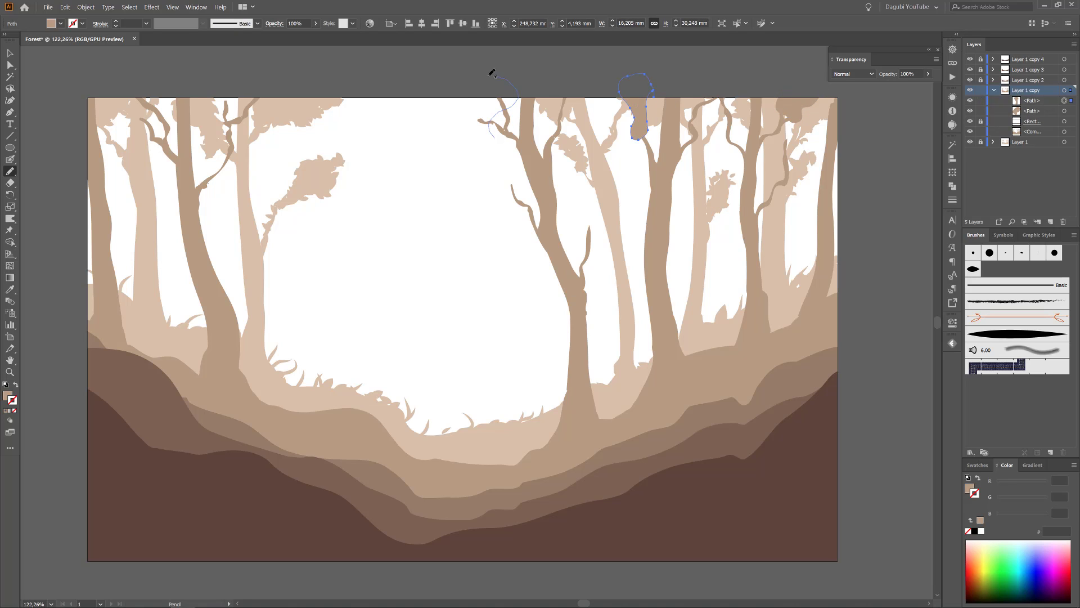
pyautogui.moveTo(492, 73); pyautogui.dragTo(478, 138)
pyautogui.moveTo(517, 167); pyautogui.dragTo(515, 209)
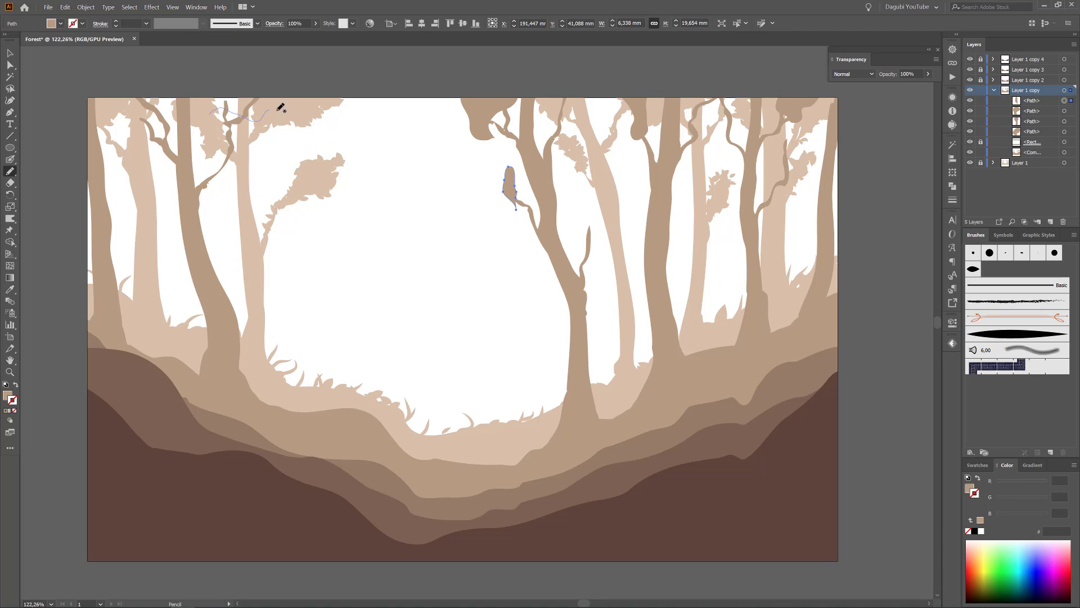
pyautogui.moveTo(279, 107)
pyautogui.mouseDown()
pyautogui.moveTo(214, 88)
pyautogui.moveTo(126, 127)
pyautogui.moveTo(164, 85)
pyautogui.mouseUp()
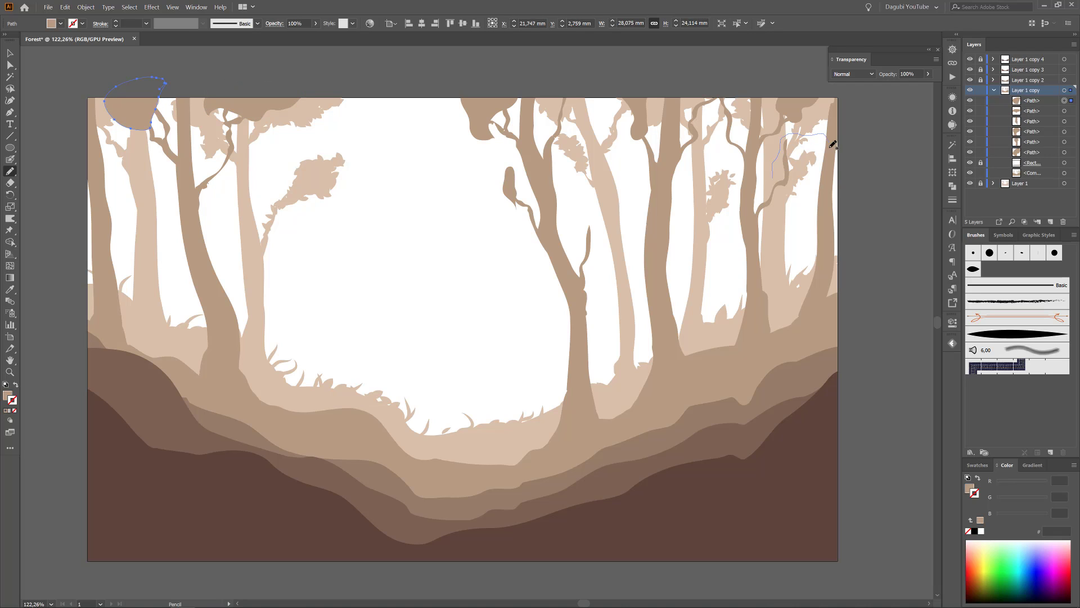
pyautogui.moveTo(833, 144); pyautogui.dragTo(776, 178)
# Apply the leaf scatter brush at 0.5 pt to the outlines of all the new foliage shapes.
pyautogui.hotkey('ctrl', 'a')
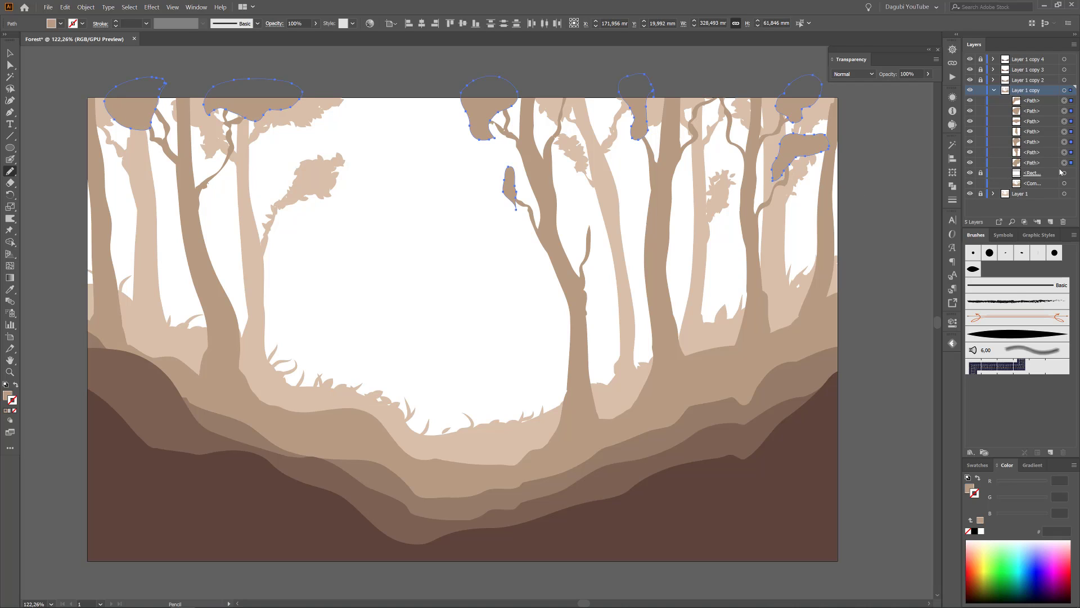
pyautogui.click(973, 269)
pyautogui.press('v')
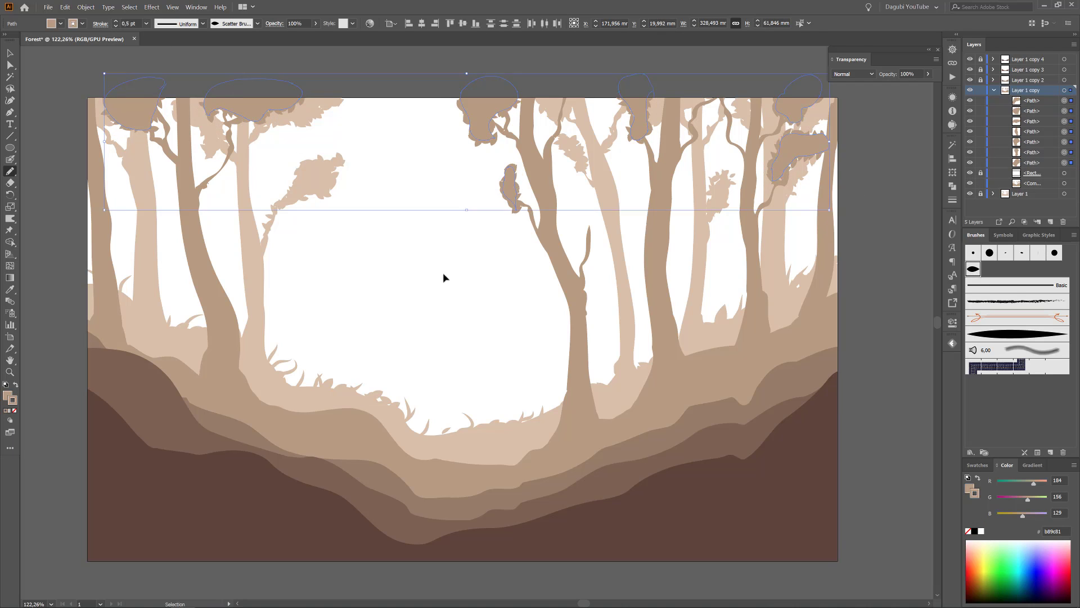
pyautogui.click(443, 277)
# Paint scatter-brush leaves over the upper branches between the second-layer trunks on the right slope.
pyautogui.click(10, 159)
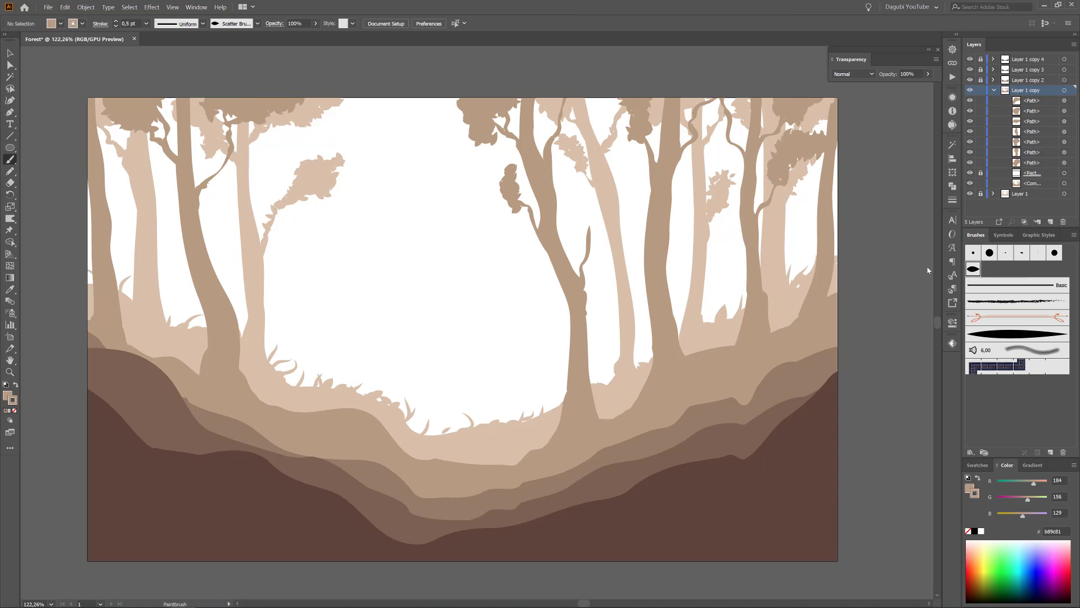
pyautogui.moveTo(728, 124); pyautogui.dragTo(723, 102)
pyautogui.moveTo(722, 102); pyautogui.dragTo(708, 102)
pyautogui.moveTo(695, 110)
pyautogui.mouseDown()
pyautogui.moveTo(712, 101)
pyautogui.moveTo(697, 104)
pyautogui.mouseUp()
# Paint clusters of scatter-brush leaves around the leaning tree's short side branch and its upper right branch tips.
pyautogui.moveTo(589, 231); pyautogui.dragTo(583, 259)
pyautogui.moveTo(585, 248); pyautogui.dragTo(588, 226)
pyautogui.moveTo(589, 236); pyautogui.dragTo(594, 219)
pyautogui.moveTo(594, 222)
pyautogui.mouseDown()
pyautogui.moveTo(592, 247)
pyautogui.moveTo(597, 232)
pyautogui.mouseUp()
pyautogui.moveTo(593, 243); pyautogui.dragTo(604, 236)
pyautogui.moveTo(563, 121)
pyautogui.mouseDown()
pyautogui.moveTo(566, 100)
pyautogui.moveTo(577, 101)
pyautogui.mouseUp()
pyautogui.moveTo(557, 105); pyautogui.dragTo(573, 104)
pyautogui.moveTo(589, 100); pyautogui.dragTo(573, 107)
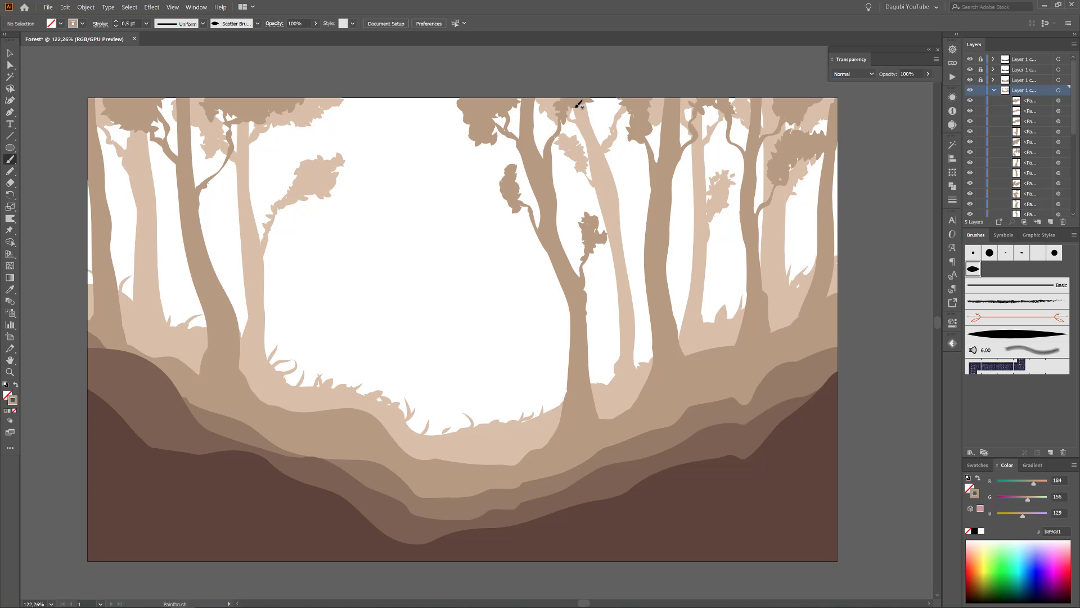
# Paint scatter-brush leaves on the left second-layer tree's side branch and along the second hill layer's upper edge.
pyautogui.moveTo(233, 135); pyautogui.dragTo(213, 172)
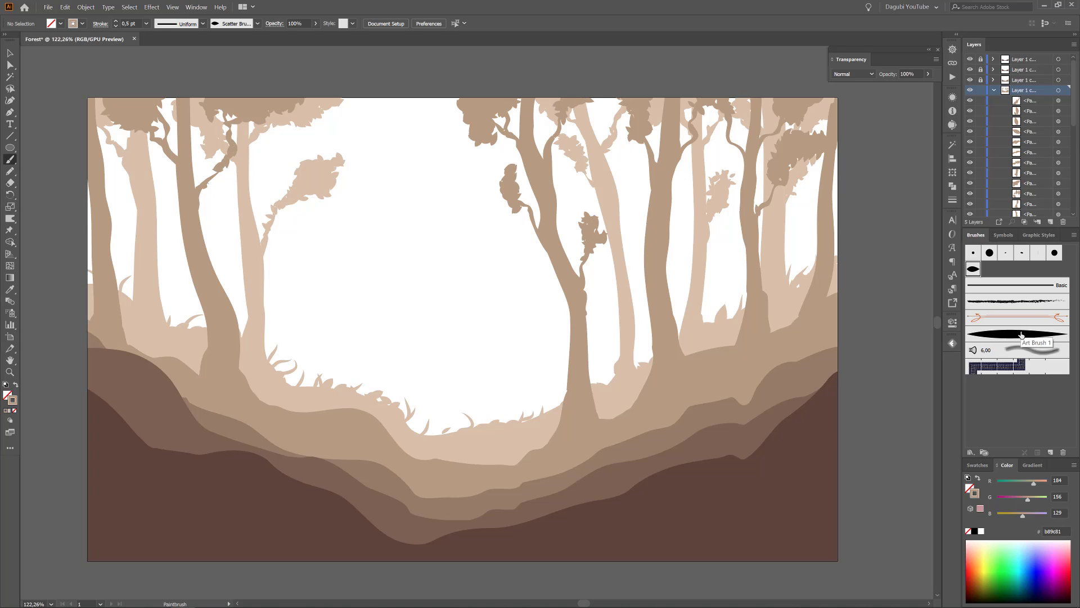
pyautogui.moveTo(772, 330); pyautogui.dragTo(798, 313)
pyautogui.moveTo(810, 316); pyautogui.dragTo(835, 288)
pyautogui.moveTo(731, 345); pyautogui.dragTo(683, 353)
pyautogui.moveTo(639, 392); pyautogui.dragTo(601, 418)
pyautogui.moveTo(546, 444); pyautogui.dragTo(510, 457)
pyautogui.moveTo(506, 457); pyautogui.dragTo(438, 459)
pyautogui.moveTo(391, 431)
pyautogui.mouseDown()
pyautogui.moveTo(278, 405)
pyautogui.moveTo(92, 315)
pyautogui.mouseUp()
# Draw grass blades with Art Brush 1 at 0.25 pt along the second hill layer's upper edge.
pyautogui.click(991, 332)
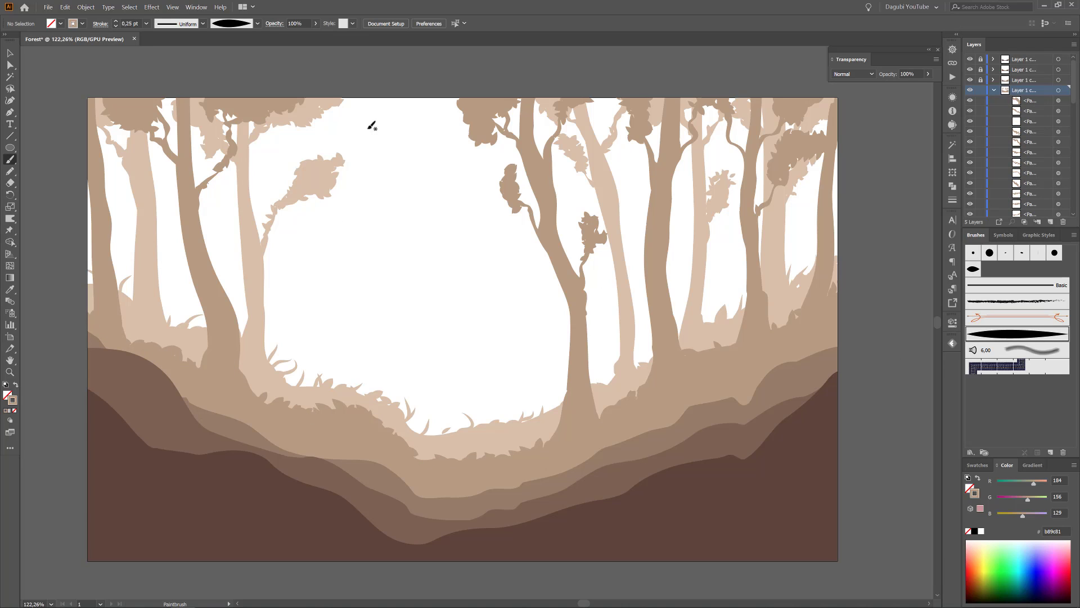
pyautogui.moveTo(707, 349)
pyautogui.mouseDown()
pyautogui.moveTo(698, 316)
pyautogui.moveTo(719, 325)
pyautogui.mouseUp()
pyautogui.moveTo(725, 345); pyautogui.dragTo(731, 323)
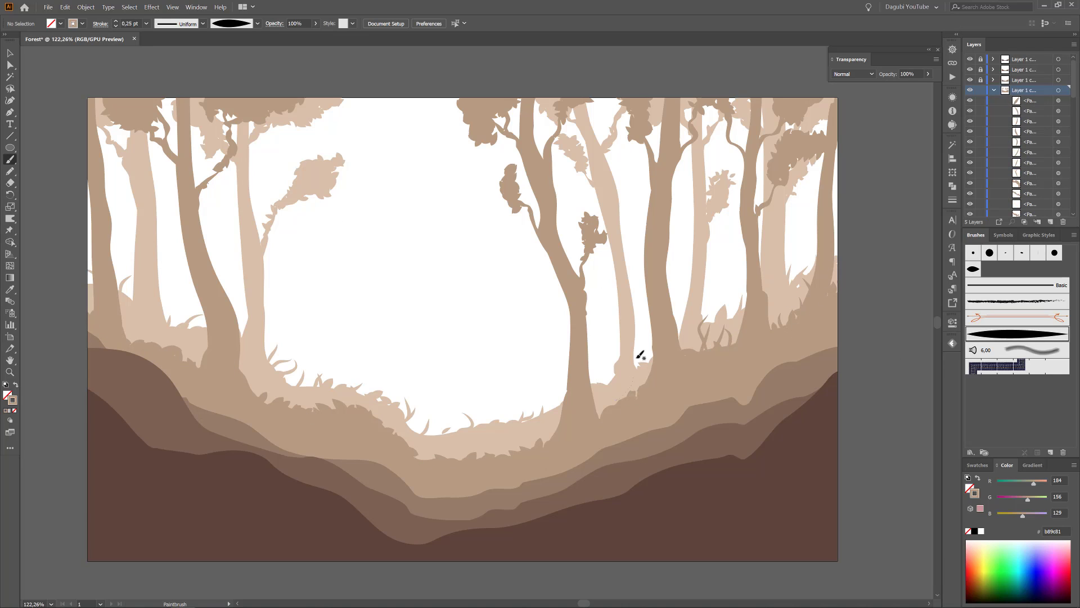
pyautogui.moveTo(617, 400); pyautogui.dragTo(636, 363)
pyautogui.moveTo(615, 403)
pyautogui.mouseDown()
pyautogui.moveTo(620, 372)
pyautogui.moveTo(603, 347)
pyautogui.moveTo(610, 375)
pyautogui.mouseUp()
pyautogui.moveTo(602, 415); pyautogui.dragTo(590, 379)
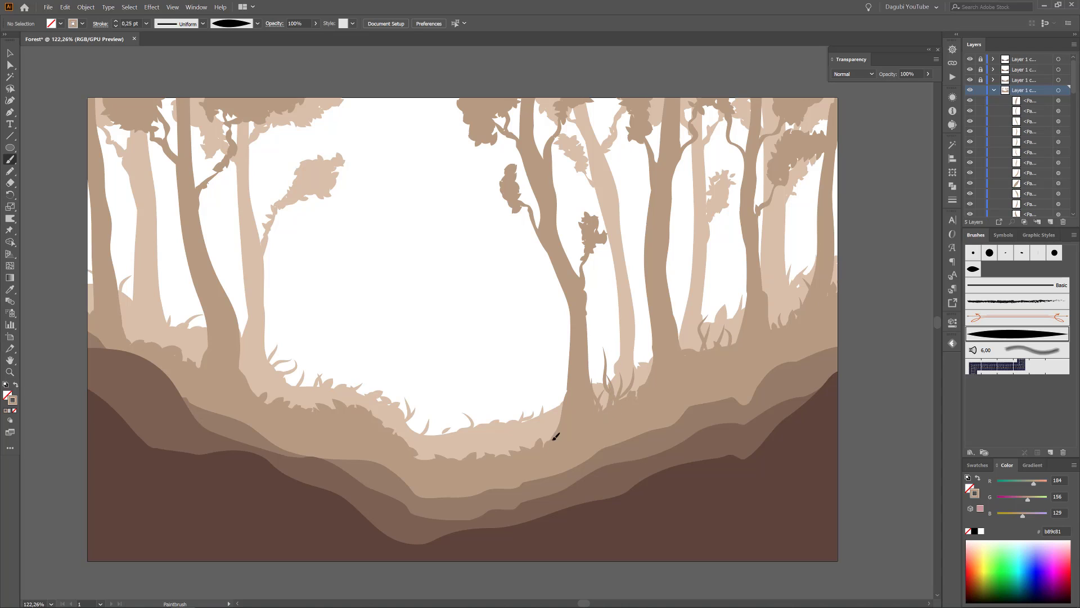
pyautogui.moveTo(426, 460); pyautogui.dragTo(423, 437)
pyautogui.moveTo(128, 330); pyautogui.dragTo(132, 293)
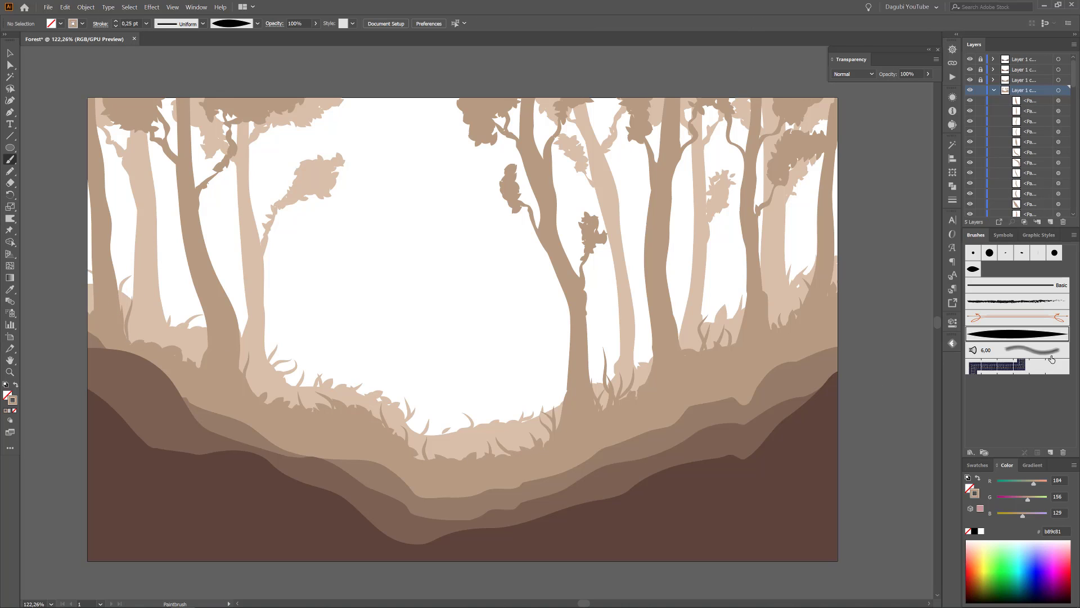
# Duplicate Art Brush 1 and set the copy to scale proportionately.
pyautogui.moveTo(1051, 450); pyautogui.dragTo(1051, 452)
pyautogui.doubleClick(1014, 351)
pyautogui.click(641, 208)
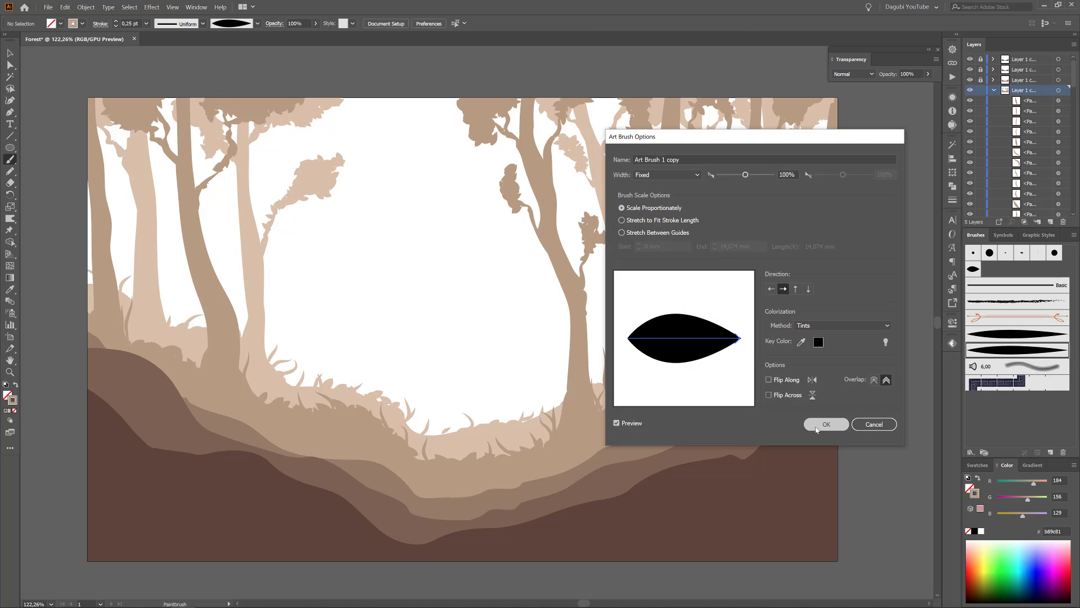
pyautogui.click(824, 425)
pyautogui.moveTo(458, 330); pyautogui.dragTo(459, 320)
pyautogui.hotkey('ctrl', 'z')
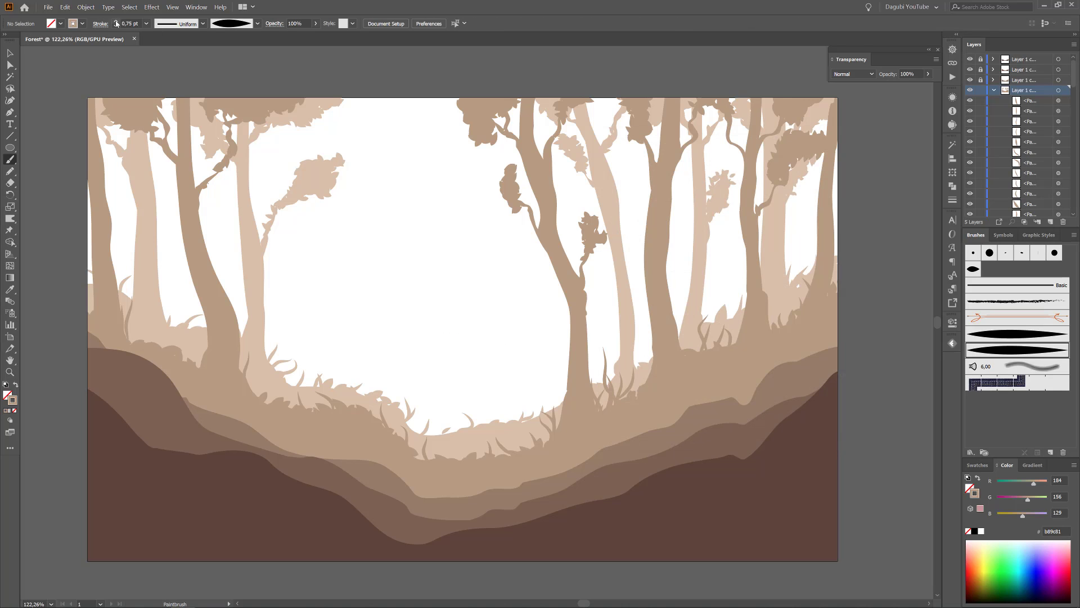
pyautogui.moveTo(454, 258); pyautogui.dragTo(448, 306)
pyautogui.hotkey('ctrl', 'z')
pyautogui.moveTo(640, 160); pyautogui.dragTo(695, 162)
pyautogui.keyDown('ctrl'); pyautogui.click(589, 287); pyautogui.keyUp('ctrl')
pyautogui.press('Delete')
# Paint individual leaves with the copied art brush at 1 pt on the branches of the right slope's second-layer trees.
pyautogui.moveTo(597, 288); pyautogui.dragTo(559, 302)
pyautogui.moveTo(621, 224); pyautogui.dragTo(609, 257)
pyautogui.moveTo(580, 286); pyautogui.dragTo(584, 285)
pyautogui.keyDown('ctrl'); pyautogui.click(545, 388); pyautogui.keyUp('ctrl')
pyautogui.moveTo(568, 376); pyautogui.dragTo(549, 376)
pyautogui.moveTo(732, 321); pyautogui.dragTo(557, 306)
pyautogui.moveTo(625, 298); pyautogui.dragTo(648, 286)
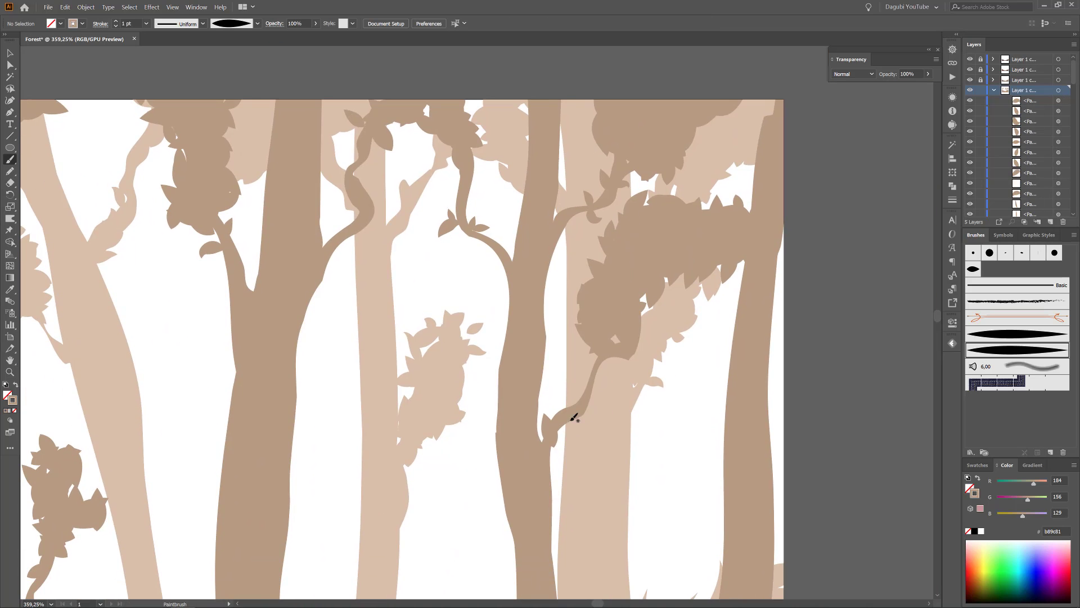
pyautogui.moveTo(572, 417); pyautogui.dragTo(559, 415)
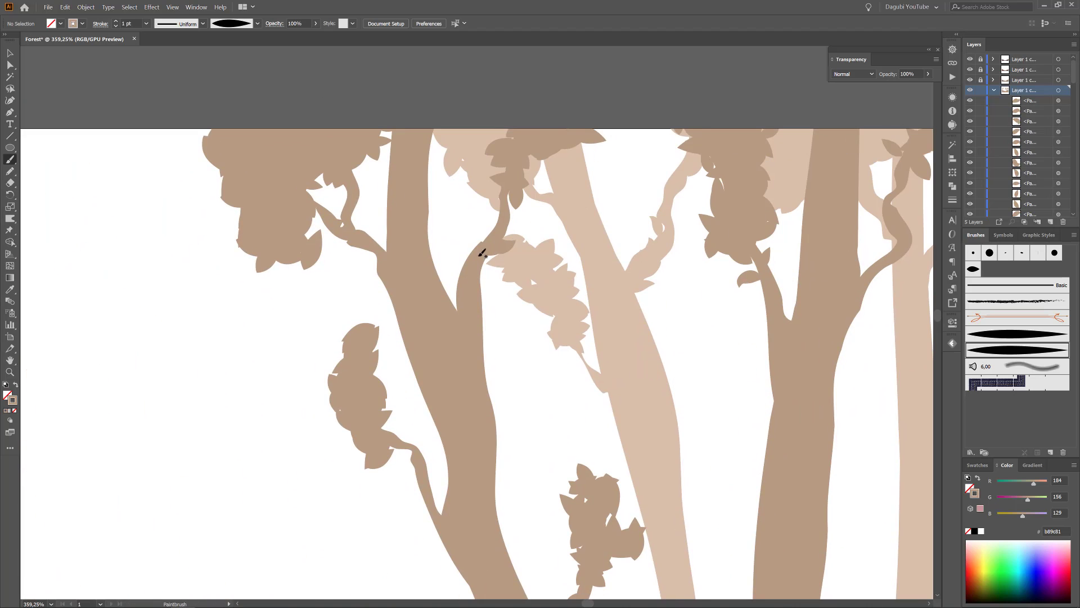
# Paint single 1 pt leaves on the leaning second-layer tree's upper branches and around its side branch's foliage clump.
pyautogui.moveTo(482, 248); pyautogui.dragTo(485, 230)
pyautogui.moveTo(369, 198); pyautogui.dragTo(372, 185)
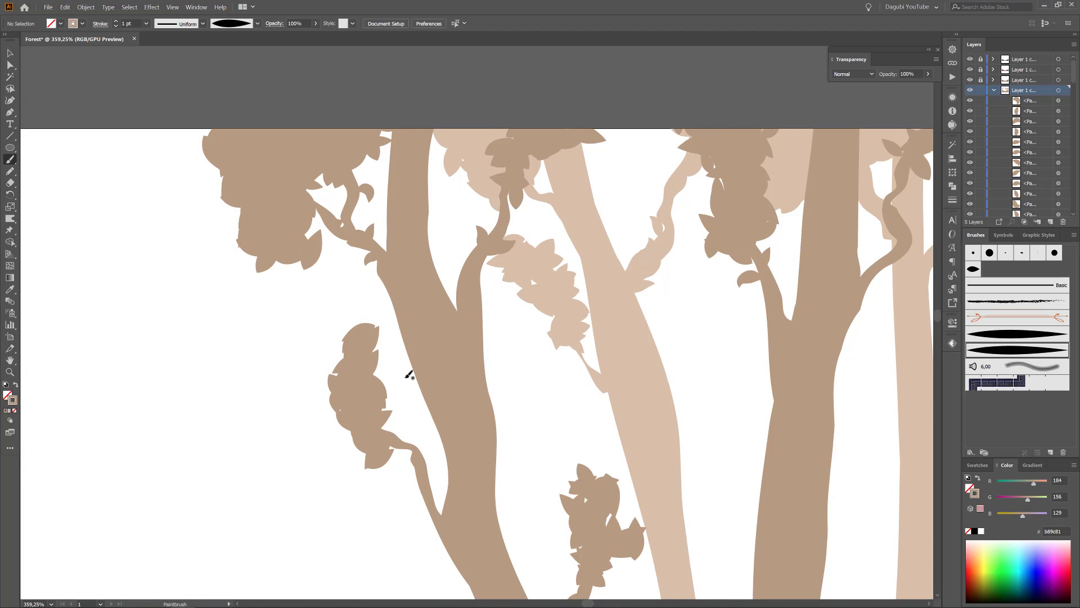
pyautogui.moveTo(417, 447)
pyautogui.mouseDown()
pyautogui.moveTo(421, 433)
pyautogui.moveTo(401, 422)
pyautogui.mouseUp()
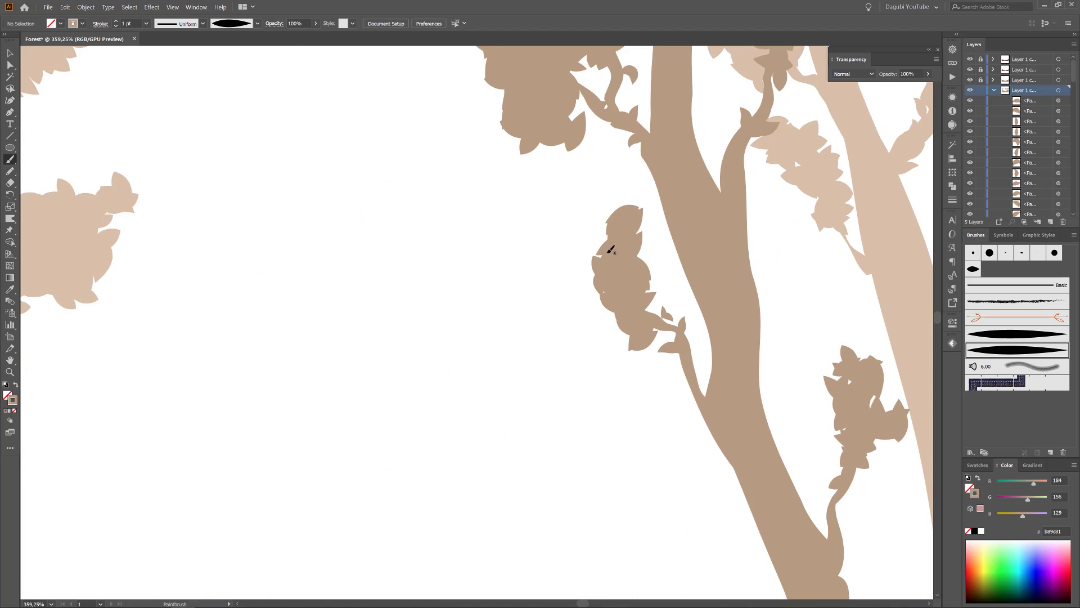
pyautogui.moveTo(598, 282)
pyautogui.mouseDown()
pyautogui.moveTo(567, 291)
pyautogui.moveTo(591, 267)
pyautogui.mouseUp()
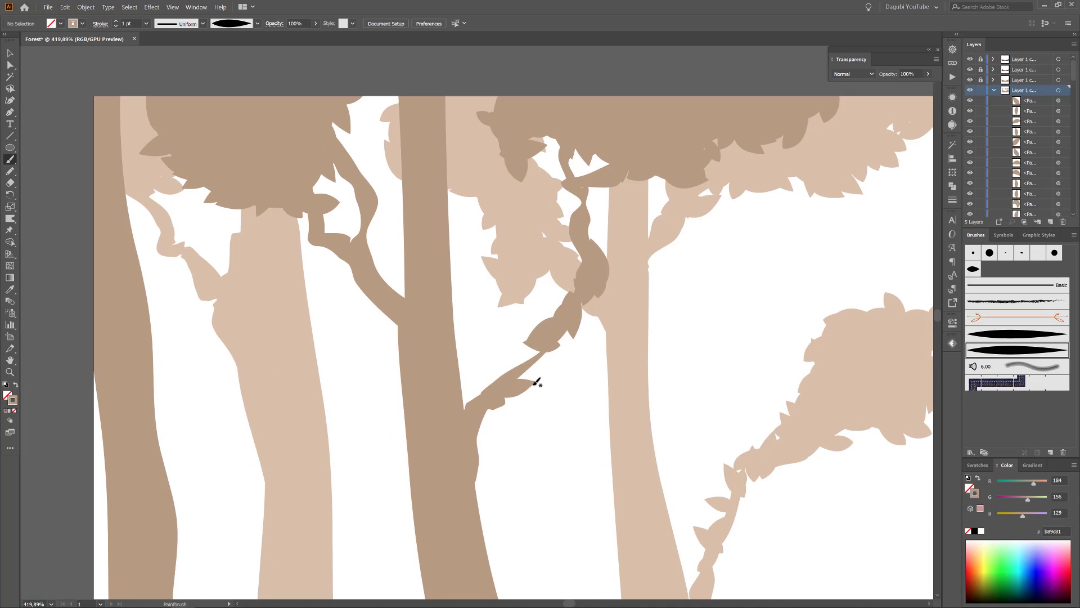
pyautogui.moveTo(514, 370); pyautogui.dragTo(505, 350)
# Add single 1 pt leaves to the branches of the second-layer trees on the left slope.
pyautogui.moveTo(579, 318); pyautogui.dragTo(605, 329)
pyautogui.moveTo(590, 317)
pyautogui.mouseDown()
pyautogui.moveTo(609, 301)
pyautogui.moveTo(624, 325)
pyautogui.mouseUp()
pyautogui.moveTo(610, 312)
pyautogui.mouseDown()
pyautogui.moveTo(616, 291)
pyautogui.moveTo(595, 303)
pyautogui.mouseUp()
pyautogui.moveTo(564, 311)
pyautogui.mouseDown()
pyautogui.moveTo(540, 288)
pyautogui.moveTo(571, 275)
pyautogui.mouseUp()
pyautogui.moveTo(501, 387); pyautogui.dragTo(482, 359)
pyautogui.moveTo(366, 262)
pyautogui.mouseDown()
pyautogui.moveTo(383, 239)
pyautogui.moveTo(318, 271)
pyautogui.mouseUp()
pyautogui.moveTo(565, 430); pyautogui.dragTo(427, 431)
pyautogui.moveTo(848, 539); pyautogui.dragTo(483, 275)
pyautogui.scroll(-1, 527, 319)
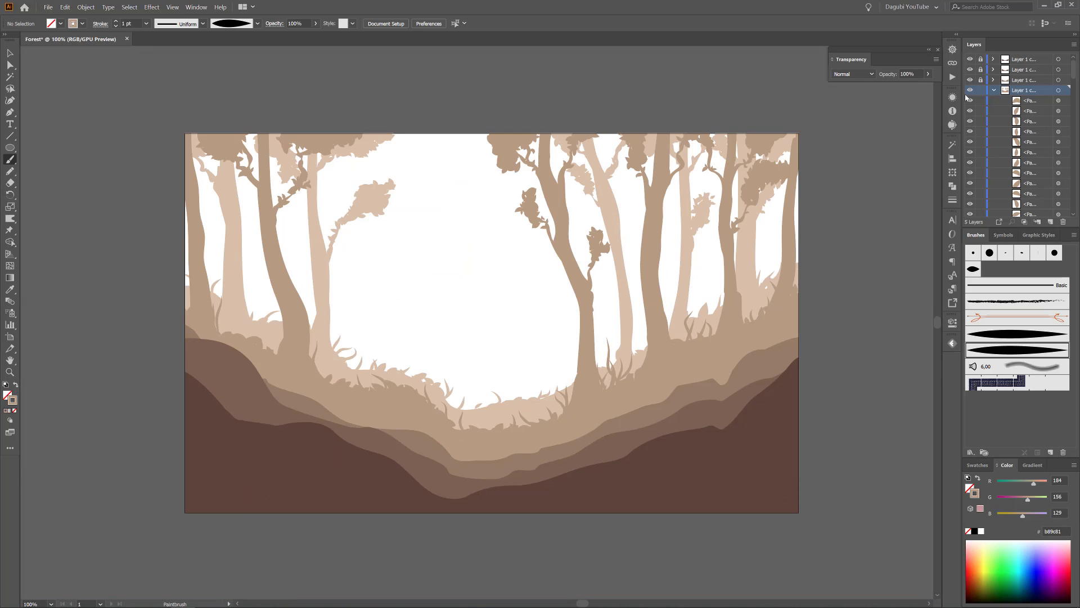
# Lock Layer 1 copy, then unlock Layer 1 copy 2 and select its hill shape.
pyautogui.click(993, 90)
pyautogui.click(980, 90)
pyautogui.click(980, 80)
pyautogui.click(1064, 80)
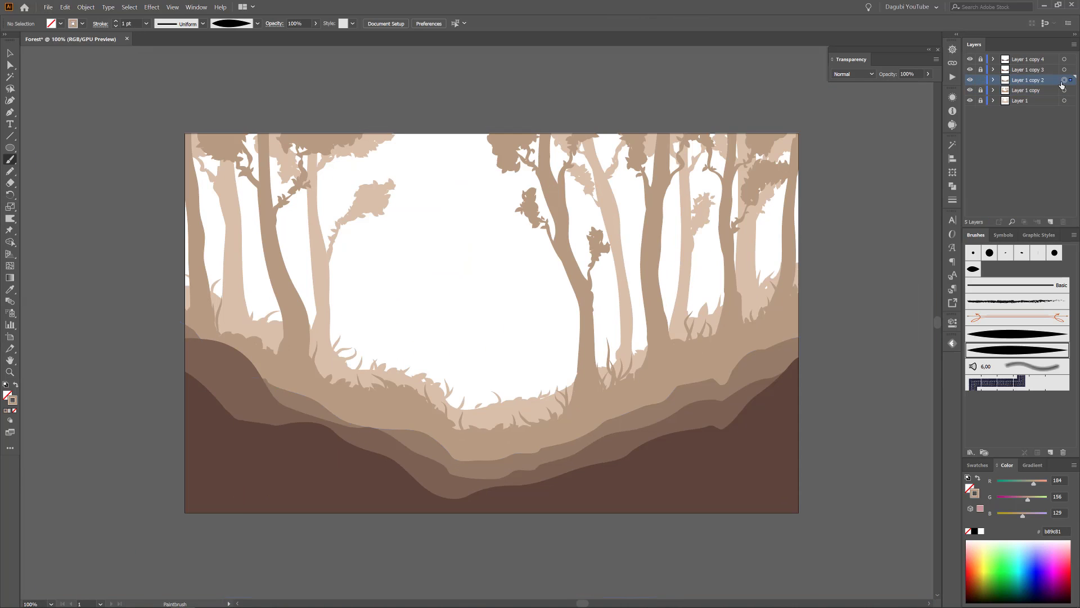
# Reshape the third hill layer's upper edge with the Warp tool, raising its far ends.
pyautogui.click(10, 219)
pyautogui.moveTo(773, 369); pyautogui.dragTo(794, 344)
pyautogui.moveTo(524, 471); pyautogui.dragTo(517, 462)
pyautogui.moveTo(163, 339); pyautogui.dragTo(137, 331)
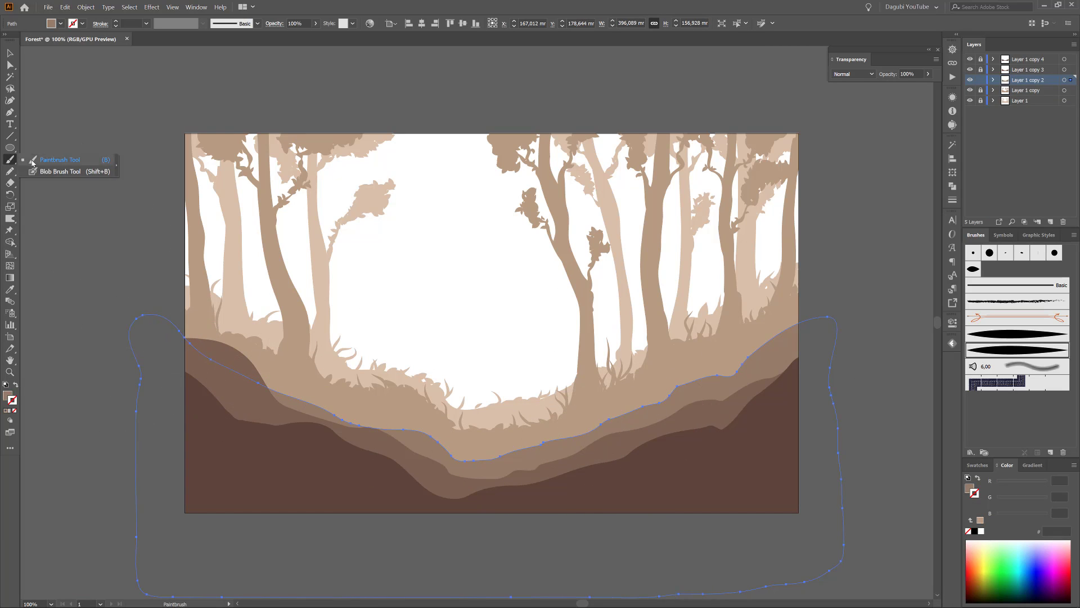
# Paint a tall trunk with a flared base on the third layer's right slope using the Blob Brush.
pyautogui.doubleClick(10, 160)
pyautogui.click(604, 401)
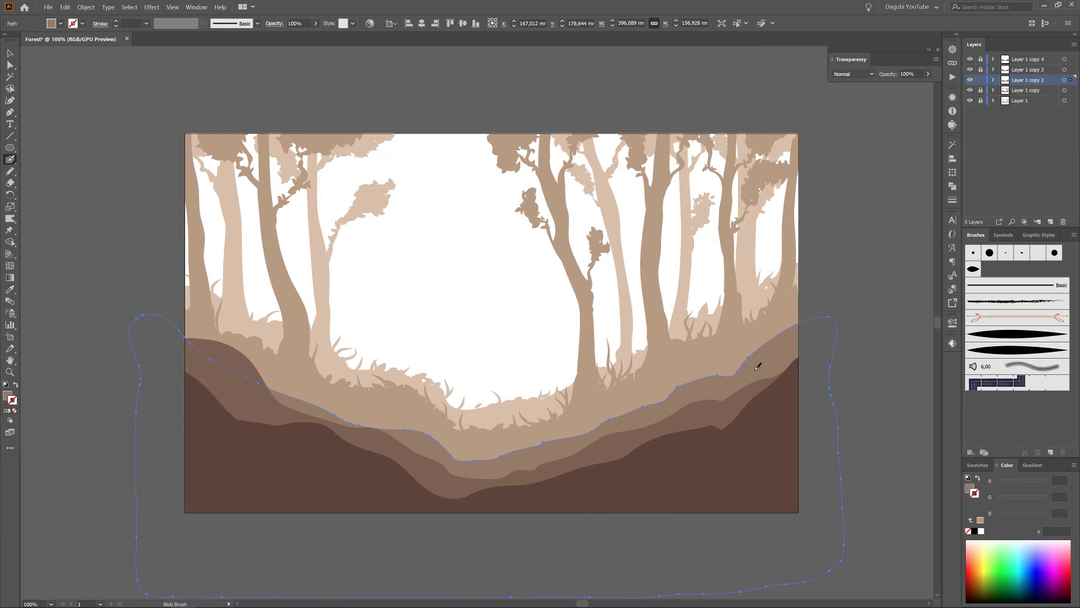
pyautogui.moveTo(748, 361); pyautogui.dragTo(769, 135)
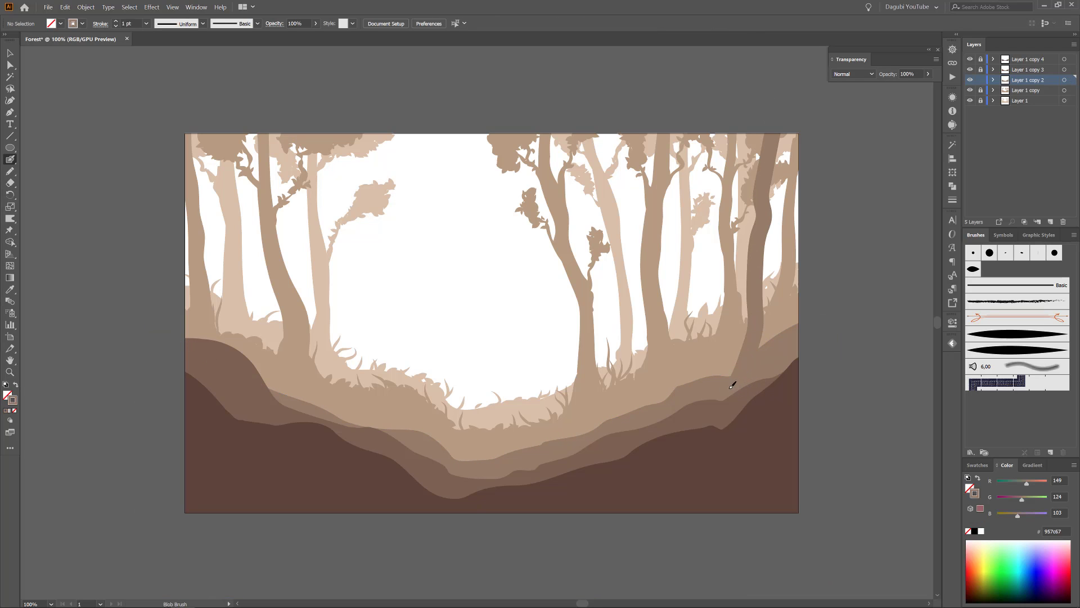
pyautogui.moveTo(730, 381)
pyautogui.mouseDown()
pyautogui.moveTo(762, 284)
pyautogui.moveTo(765, 346)
pyautogui.moveTo(760, 239)
pyautogui.mouseUp()
pyautogui.hotkey('ctrl', 'z')
pyautogui.hotkey('ctrl', 'z')
# Paint three more third-layer trunks: one left of centre, one at the far left and a leaning one right of centre.
pyautogui.moveTo(393, 437); pyautogui.dragTo(358, 133)
pyautogui.moveTo(376, 439); pyautogui.dragTo(361, 121)
pyautogui.moveTo(247, 377)
pyautogui.mouseDown()
pyautogui.moveTo(241, 300)
pyautogui.moveTo(184, 128)
pyautogui.moveTo(214, 272)
pyautogui.moveTo(182, 194)
pyautogui.mouseUp()
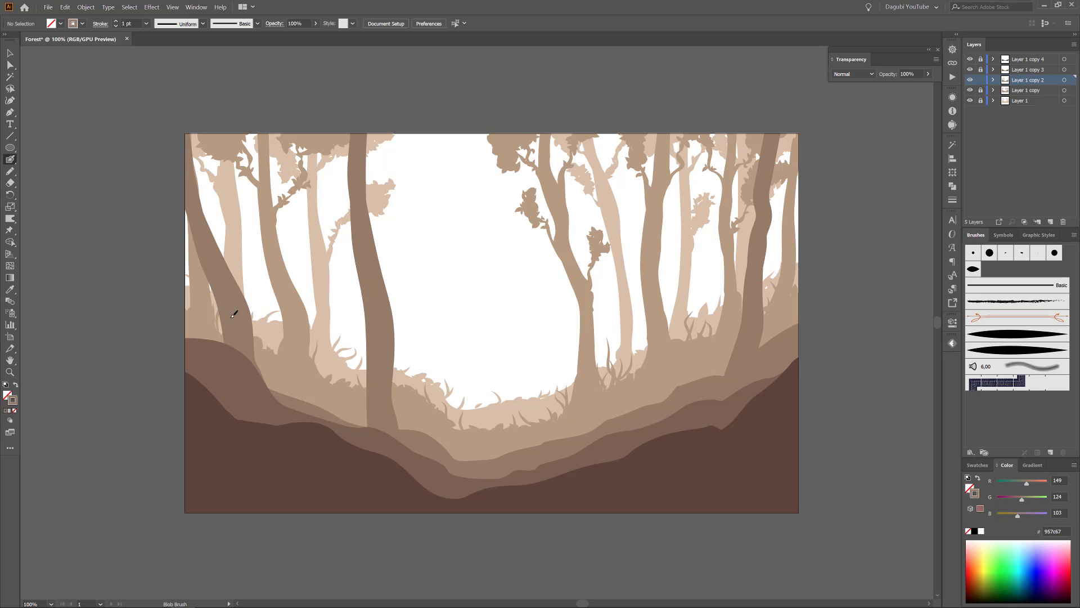
pyautogui.moveTo(375, 388); pyautogui.dragTo(353, 443)
pyautogui.moveTo(697, 392); pyautogui.dragTo(611, 129)
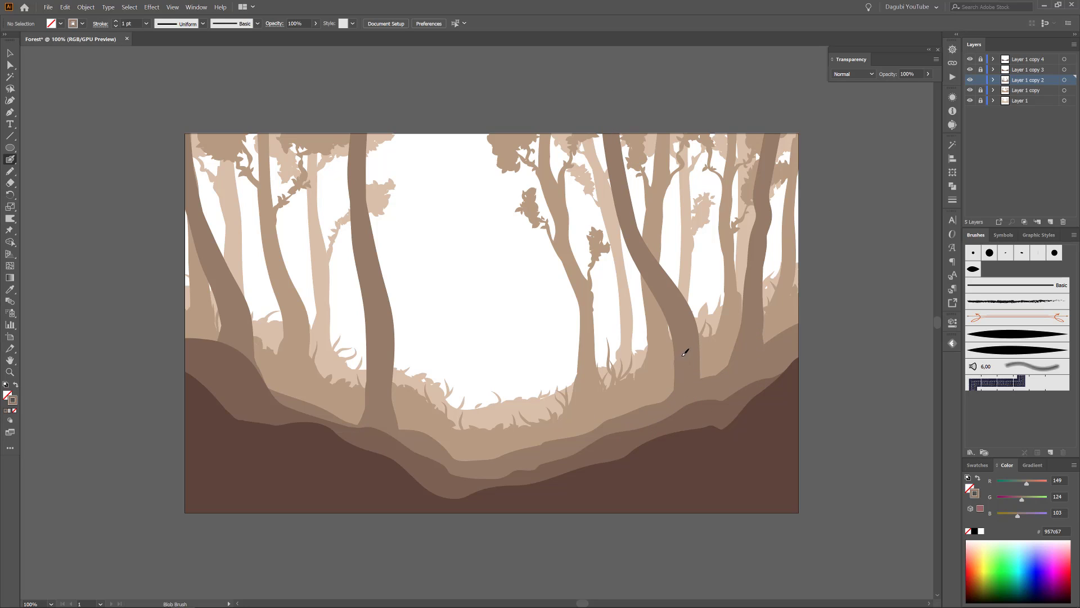
# Reduce the Blob Brush size and paint thin branches on the two third-layer trees on the right slope.
pyautogui.doubleClick(10, 159)
pyautogui.moveTo(467, 340); pyautogui.dragTo(461, 339)
pyautogui.click(603, 401)
pyautogui.moveTo(629, 195); pyautogui.dragTo(661, 134)
pyautogui.moveTo(628, 189); pyautogui.dragTo(648, 160)
pyautogui.moveTo(681, 291); pyautogui.dragTo(698, 263)
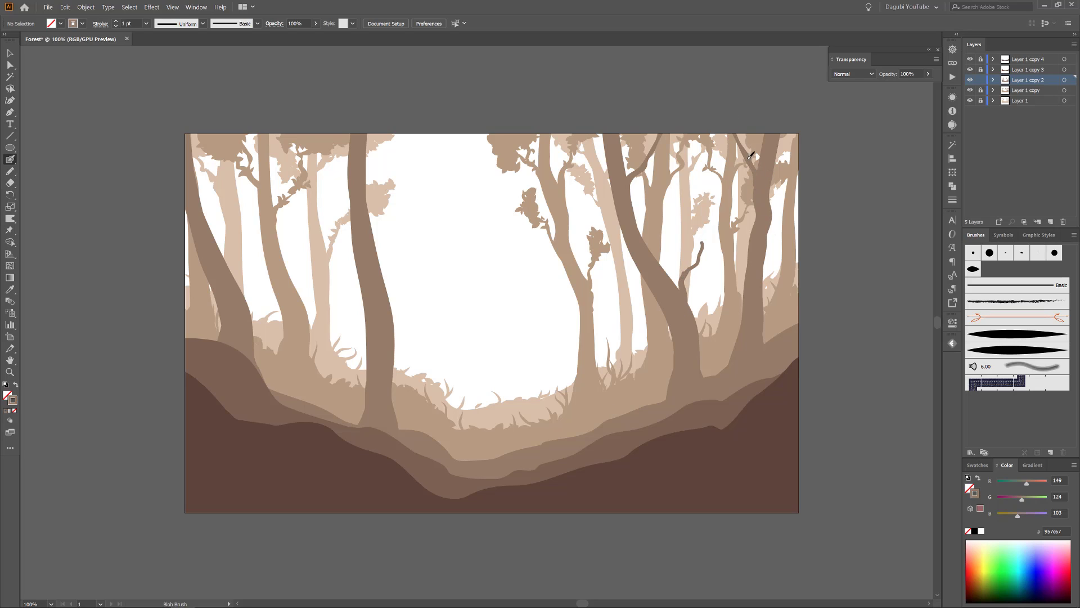
pyautogui.moveTo(647, 286); pyautogui.dragTo(621, 274)
# Paint forked branches on the left-of-centre and far-left third-layer trees.
pyautogui.moveTo(371, 226); pyautogui.dragTo(425, 124)
pyautogui.moveTo(397, 171)
pyautogui.mouseDown()
pyautogui.moveTo(396, 135)
pyautogui.moveTo(446, 135)
pyautogui.mouseUp()
pyautogui.moveTo(343, 217); pyautogui.dragTo(291, 118)
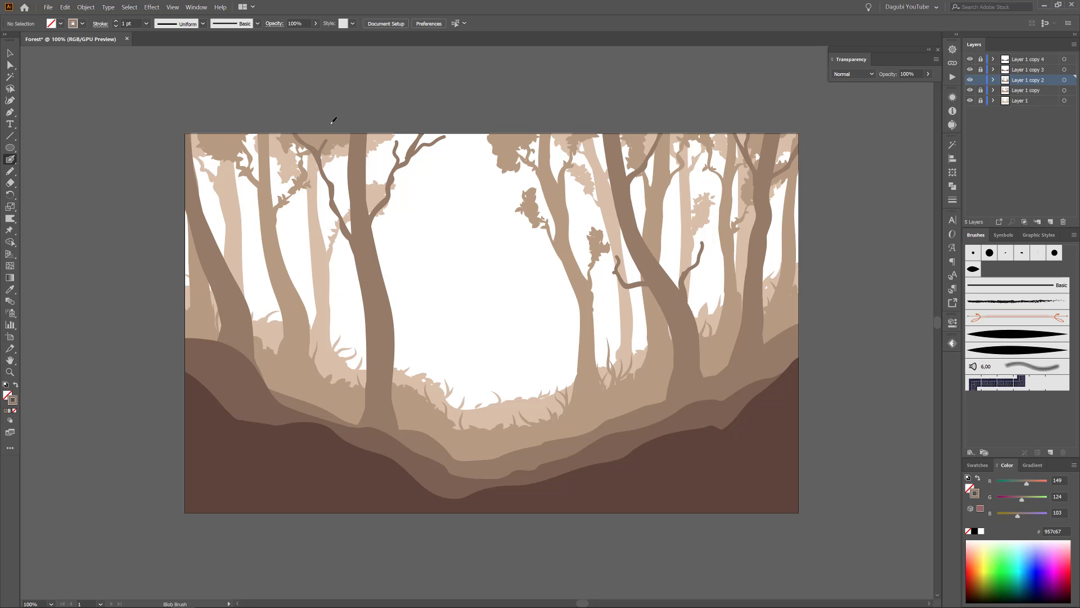
pyautogui.moveTo(210, 228)
pyautogui.mouseDown()
pyautogui.moveTo(235, 136)
pyautogui.moveTo(228, 194)
pyautogui.mouseUp()
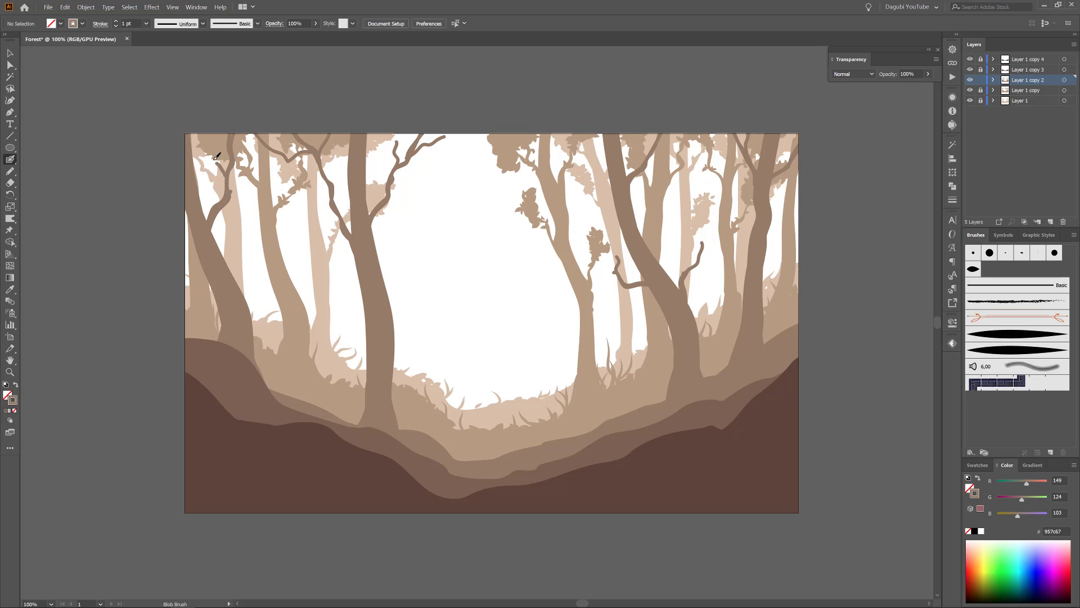
# Start a Roughen effect with smooth points and preview on the merged third-layer hill and tree shape.
pyautogui.click(993, 80)
pyautogui.click(1064, 100)
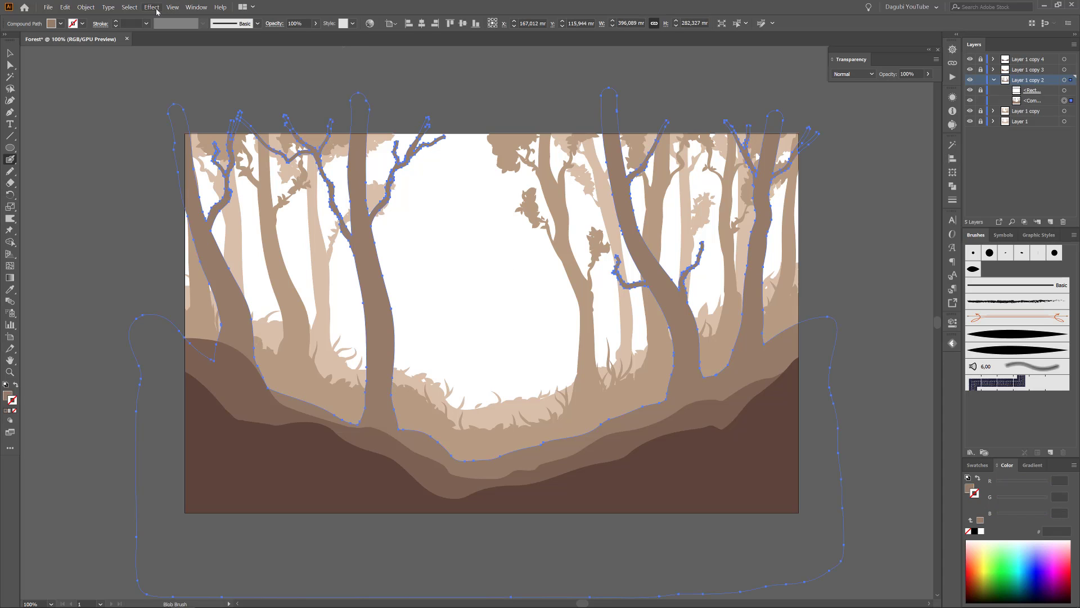
pyautogui.click(152, 7)
pyautogui.moveTo(217, 92)
pyautogui.click(293, 112)
pyautogui.click(813, 223)
pyautogui.click(789, 251)
# Set the roughening to 0.2% size and 2 per inch detail, apply it and expand the shape's appearance.
pyautogui.moveTo(816, 159); pyautogui.dragTo(812, 159)
pyautogui.click(918, 159)
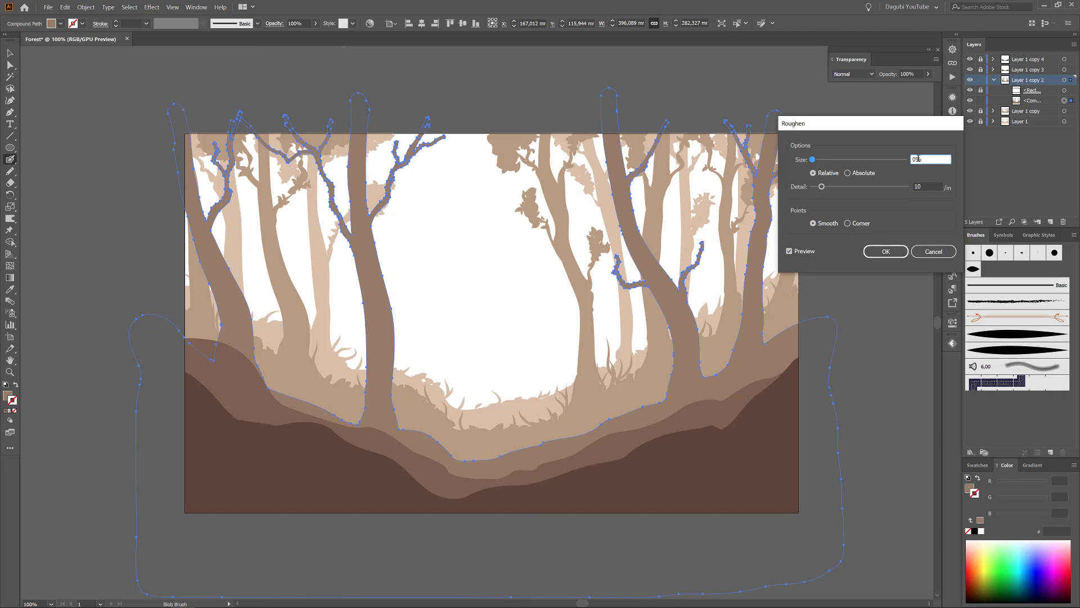
pyautogui.scroll(-12, 925, 189)
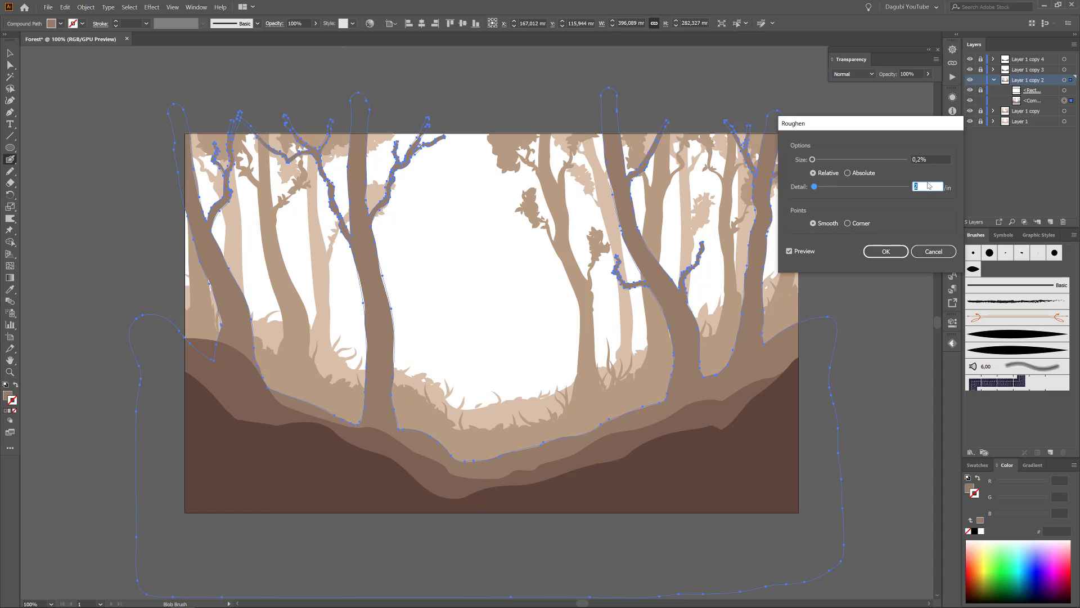
pyautogui.scroll(-1, 927, 188)
pyautogui.scroll(1, 927, 188)
pyautogui.scroll(-1, 927, 188)
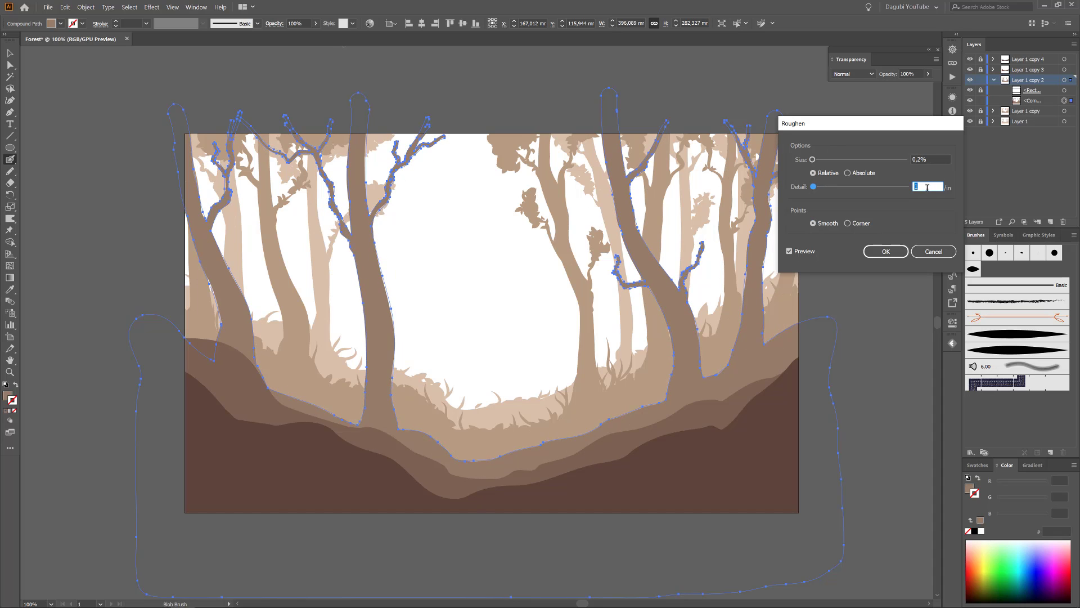
pyautogui.click(886, 251)
pyautogui.click(85, 7)
pyautogui.click(99, 108)
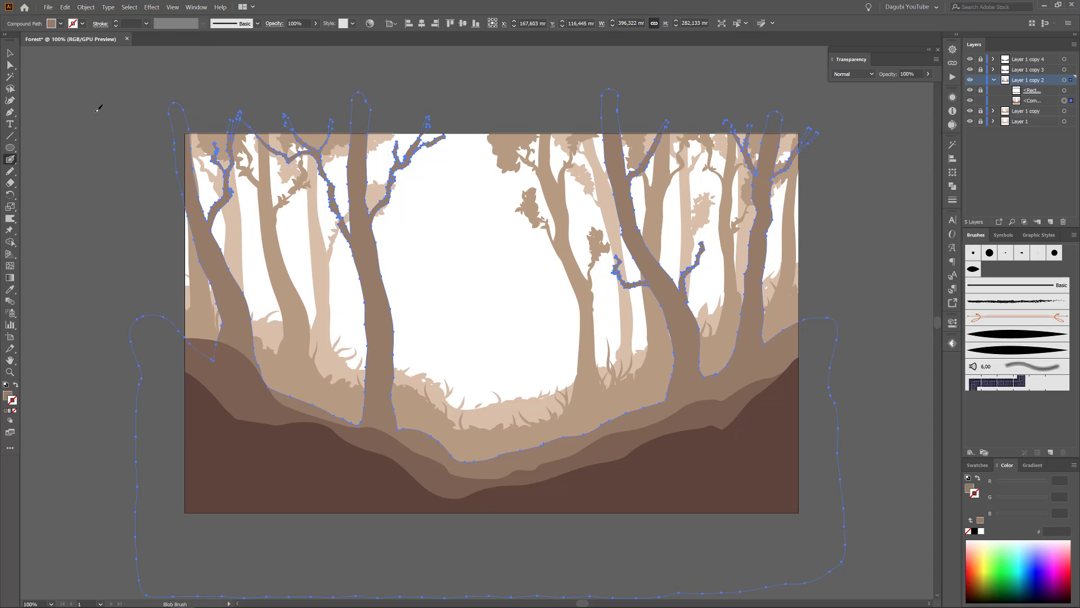
# Warp the third-layer trees' trunks and branches into more irregular shapes.
pyautogui.click(10, 219)
pyautogui.hotkey('ctrl', 'shift', 'a')
pyautogui.moveTo(702, 234)
pyautogui.mouseDown()
pyautogui.moveTo(669, 274)
pyautogui.moveTo(688, 310)
pyautogui.mouseUp()
pyautogui.moveTo(637, 288)
pyautogui.mouseDown()
pyautogui.moveTo(621, 288)
pyautogui.moveTo(618, 252)
pyautogui.moveTo(653, 293)
pyautogui.mouseUp()
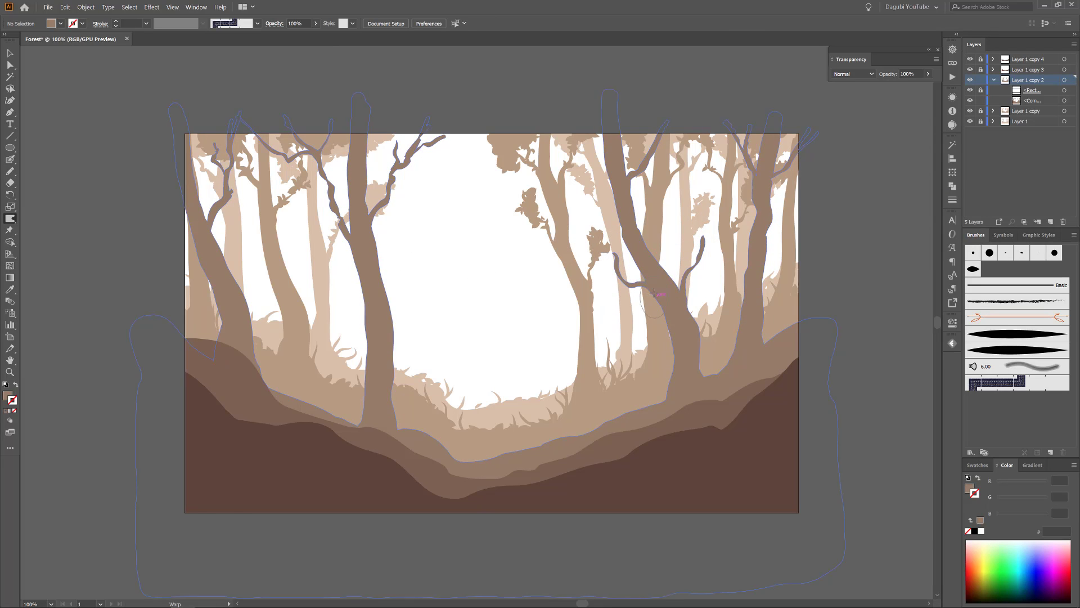
pyautogui.moveTo(761, 188); pyautogui.dragTo(761, 236)
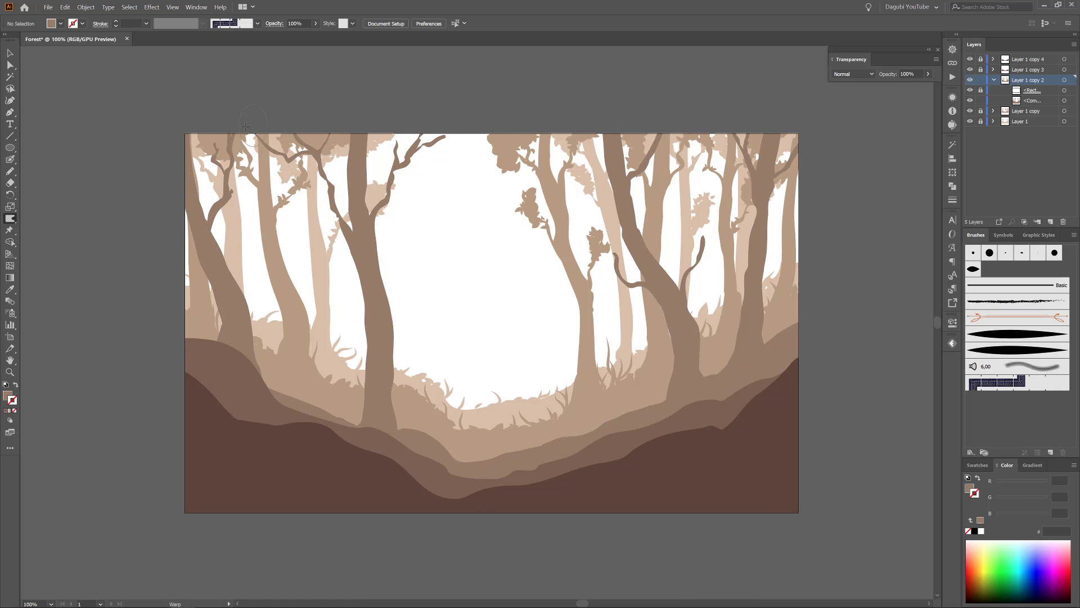
# Draw four freehand foliage shapes with the Pencil tool over the tops of the third-layer trees.
pyautogui.press('n')
pyautogui.moveTo(738, 113); pyautogui.dragTo(715, 120)
pyautogui.moveTo(637, 117)
pyautogui.mouseDown()
pyautogui.moveTo(684, 140)
pyautogui.moveTo(636, 106)
pyautogui.mouseUp()
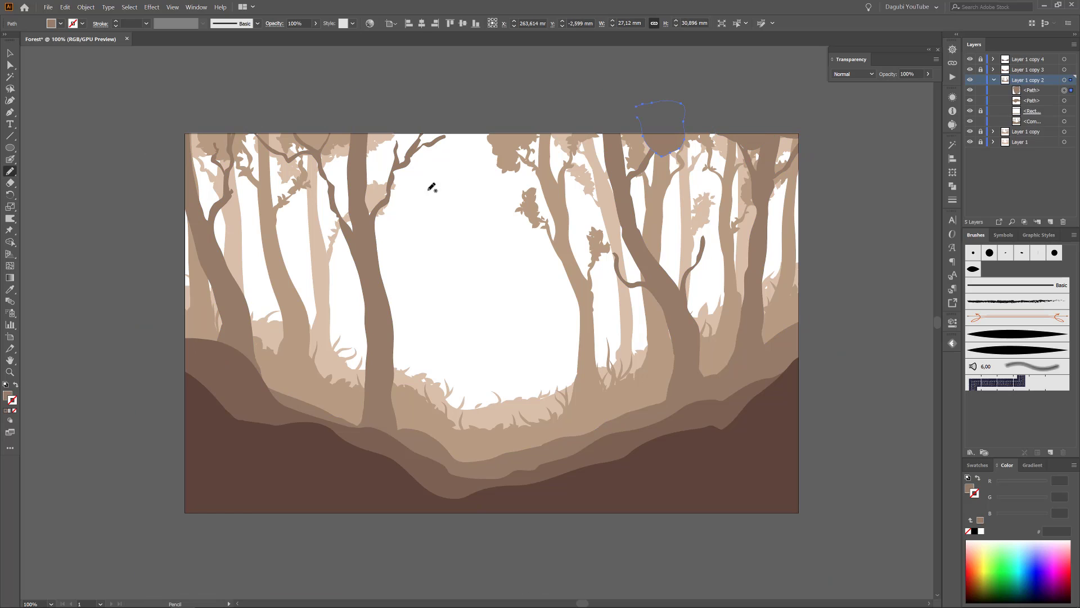
pyautogui.moveTo(388, 152)
pyautogui.mouseDown()
pyautogui.moveTo(186, 139)
pyautogui.moveTo(351, 118)
pyautogui.moveTo(340, 141)
pyautogui.mouseUp()
# Apply the leaf scatter brush at 0.6 pt to the outlines of the four new foliage shapes.
pyautogui.hotkey('ctrl', 'a')
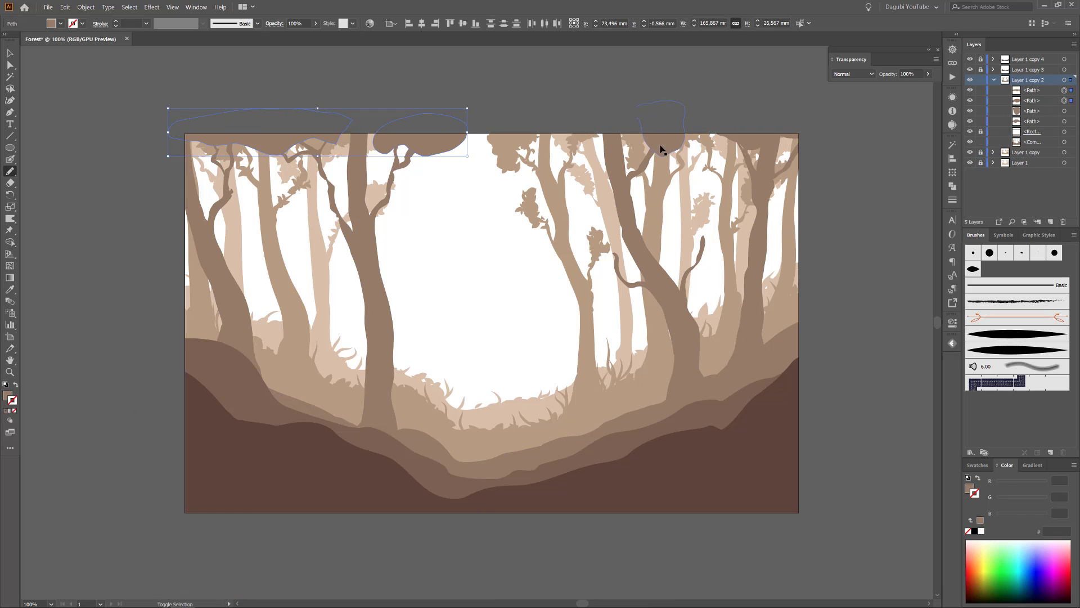
pyautogui.click(973, 269)
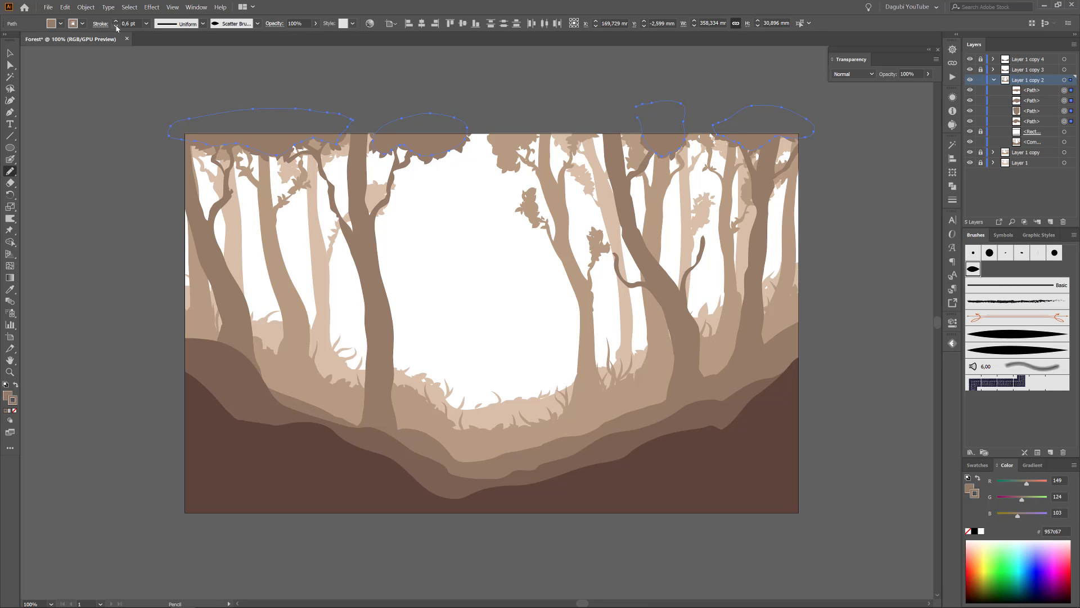
pyautogui.keyDown('ctrl'); pyautogui.click(80, 105); pyautogui.keyUp('ctrl')
# Paint scatter-brush leaves on the right side branch and upper branch of the leaning third-layer tree.
pyautogui.click(10, 159)
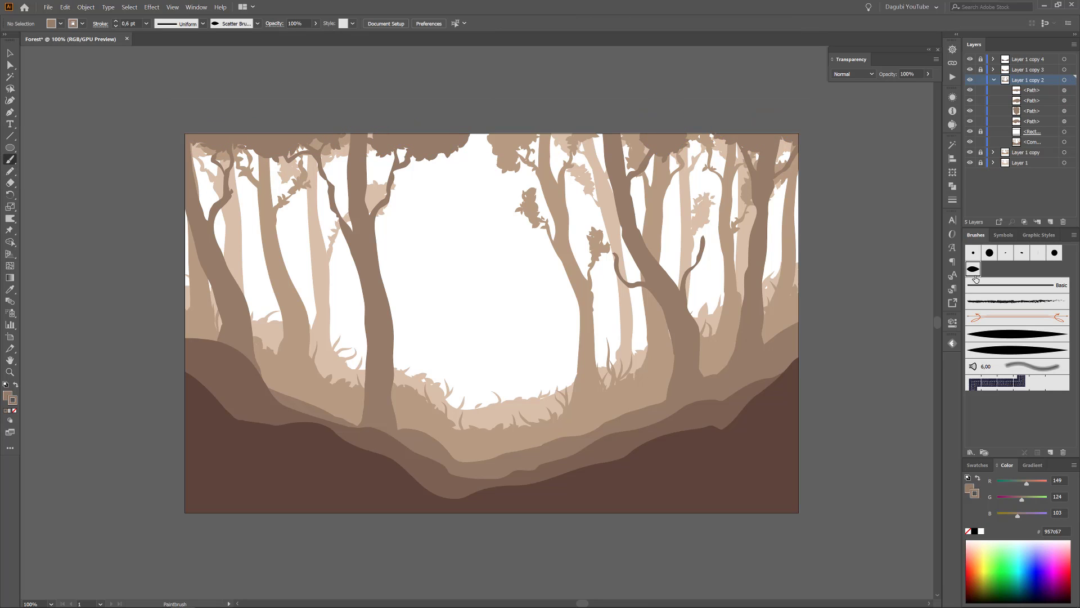
pyautogui.moveTo(702, 246); pyautogui.dragTo(697, 266)
pyautogui.moveTo(712, 240)
pyautogui.mouseDown()
pyautogui.moveTo(703, 259)
pyautogui.moveTo(697, 252)
pyautogui.mouseUp()
pyautogui.moveTo(704, 235); pyautogui.dragTo(707, 251)
pyautogui.moveTo(660, 147)
pyautogui.mouseDown()
pyautogui.moveTo(653, 161)
pyautogui.moveTo(634, 158)
pyautogui.mouseUp()
# Paint scatter-brush leaves over both upper branches of the left-of-centre third-layer tree.
pyautogui.moveTo(397, 178); pyautogui.dragTo(393, 194)
pyautogui.moveTo(405, 169); pyautogui.dragTo(396, 184)
pyautogui.moveTo(391, 156); pyautogui.dragTo(402, 167)
pyautogui.moveTo(323, 171); pyautogui.dragTo(330, 193)
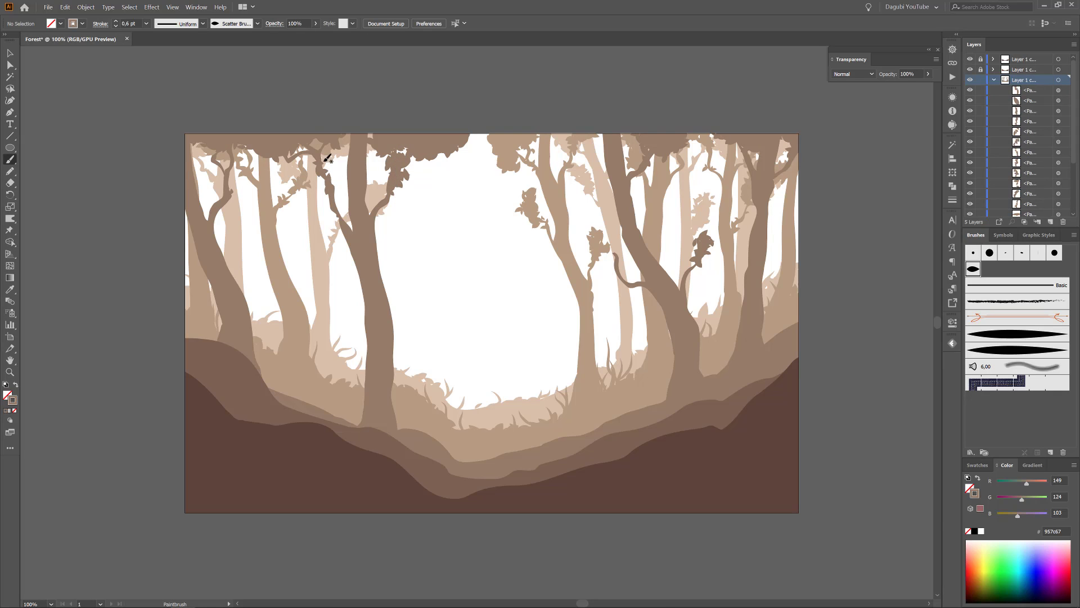
pyautogui.moveTo(322, 148); pyautogui.dragTo(324, 171)
pyautogui.moveTo(324, 180); pyautogui.dragTo(312, 184)
# Add scatter-brush leaves to the far-left third-layer tree's branches and to the left-of-centre tree's trunk fork.
pyautogui.moveTo(230, 171); pyautogui.dragTo(207, 171)
pyautogui.moveTo(235, 178); pyautogui.dragTo(231, 191)
pyautogui.moveTo(345, 249); pyautogui.dragTo(355, 259)
# Paint a cluster of scatter-brush leaves around the leaning third-layer tree's left side branch tip.
pyautogui.moveTo(624, 267)
pyautogui.mouseDown()
pyautogui.moveTo(630, 277)
pyautogui.moveTo(612, 263)
pyautogui.mouseUp()
pyautogui.moveTo(611, 256); pyautogui.dragTo(619, 276)
pyautogui.moveTo(610, 265); pyautogui.dragTo(623, 277)
pyautogui.moveTo(629, 273); pyautogui.dragTo(620, 258)
# Paint single leaves with the tapered art brush on the rightmost third-layer tree's forked branches and the leaning tree's upper branch.
pyautogui.click(1017, 349)
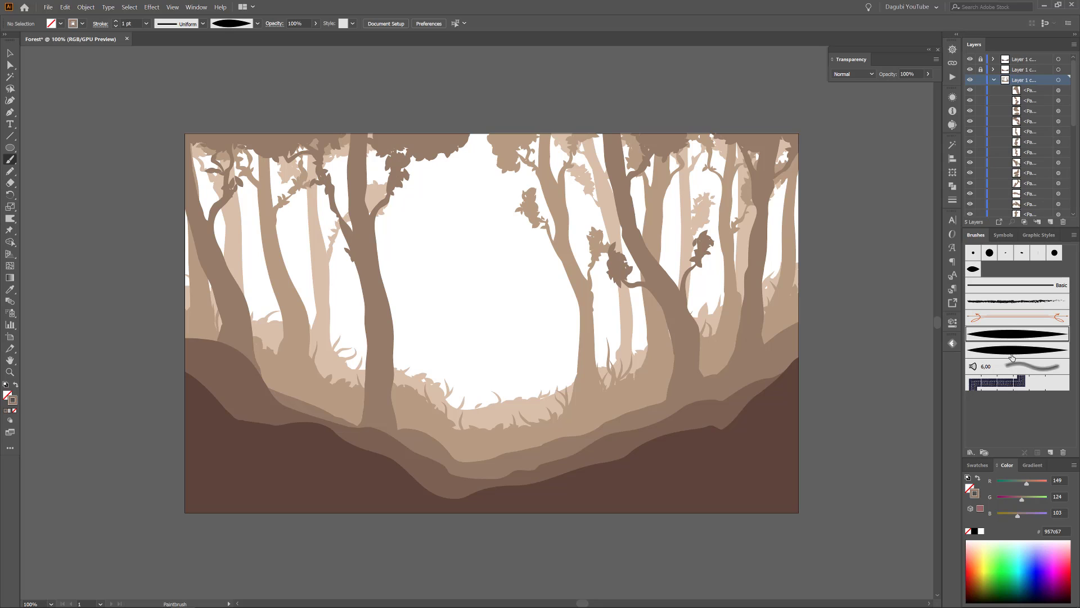
pyautogui.scroll(5, 785, 151)
pyautogui.moveTo(808, 209); pyautogui.dragTo(791, 199)
pyautogui.moveTo(809, 214); pyautogui.dragTo(820, 203)
pyautogui.moveTo(693, 195); pyautogui.dragTo(676, 190)
pyautogui.moveTo(692, 193); pyautogui.dragTo(680, 205)
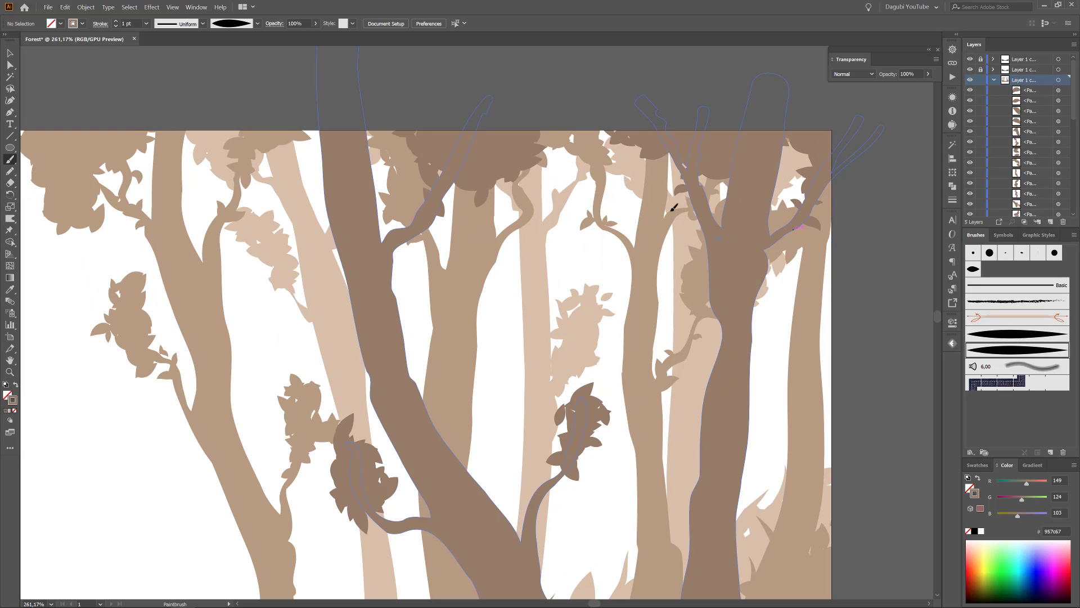
pyautogui.moveTo(429, 200); pyautogui.dragTo(406, 198)
pyautogui.moveTo(438, 201); pyautogui.dragTo(454, 197)
# Paint single tapered-brush leaves around both lower side branches of the leaning third-layer tree.
pyautogui.moveTo(565, 431)
pyautogui.mouseDown()
pyautogui.moveTo(539, 435)
pyautogui.moveTo(544, 412)
pyautogui.mouseUp()
pyautogui.moveTo(554, 487); pyautogui.dragTo(554, 498)
pyautogui.moveTo(551, 482)
pyautogui.mouseDown()
pyautogui.moveTo(530, 478)
pyautogui.moveTo(587, 467)
pyautogui.mouseUp()
pyautogui.moveTo(389, 528); pyautogui.dragTo(498, 363)
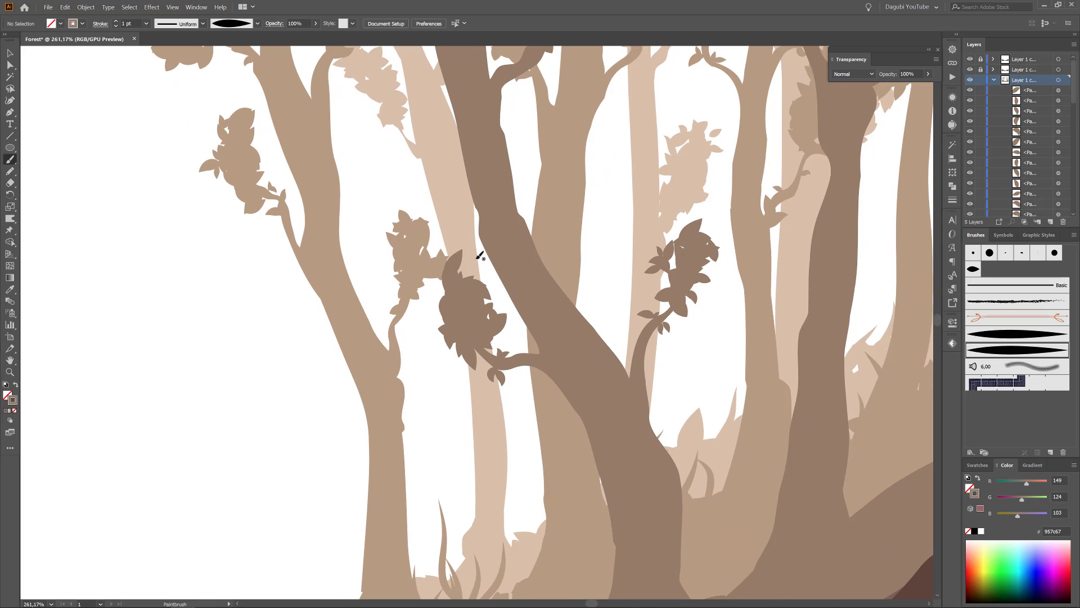
# Paint single tapered-brush leaves on the trunk and both upper branches of the left-of-centre third-layer tree.
pyautogui.moveTo(479, 255); pyautogui.dragTo(748, 404)
pyautogui.moveTo(281, 259); pyautogui.dragTo(682, 284)
pyautogui.moveTo(451, 474)
pyautogui.mouseDown()
pyautogui.moveTo(427, 480)
pyautogui.moveTo(416, 463)
pyautogui.mouseUp()
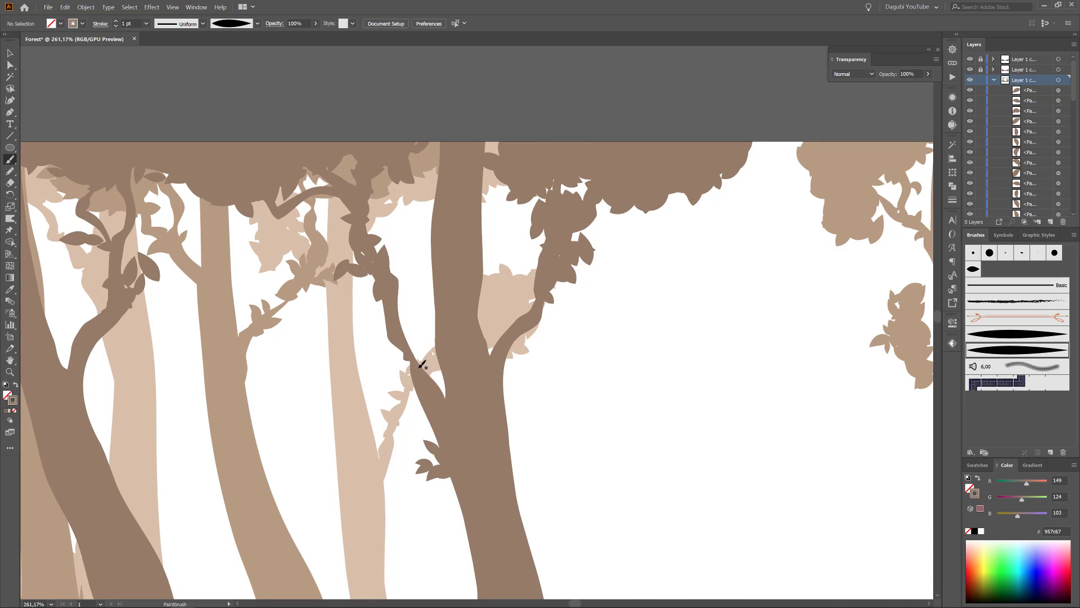
pyautogui.moveTo(414, 360); pyautogui.dragTo(394, 376)
pyautogui.moveTo(404, 356)
pyautogui.mouseDown()
pyautogui.moveTo(388, 348)
pyautogui.moveTo(416, 340)
pyautogui.mouseUp()
pyautogui.moveTo(512, 346); pyautogui.dragTo(524, 358)
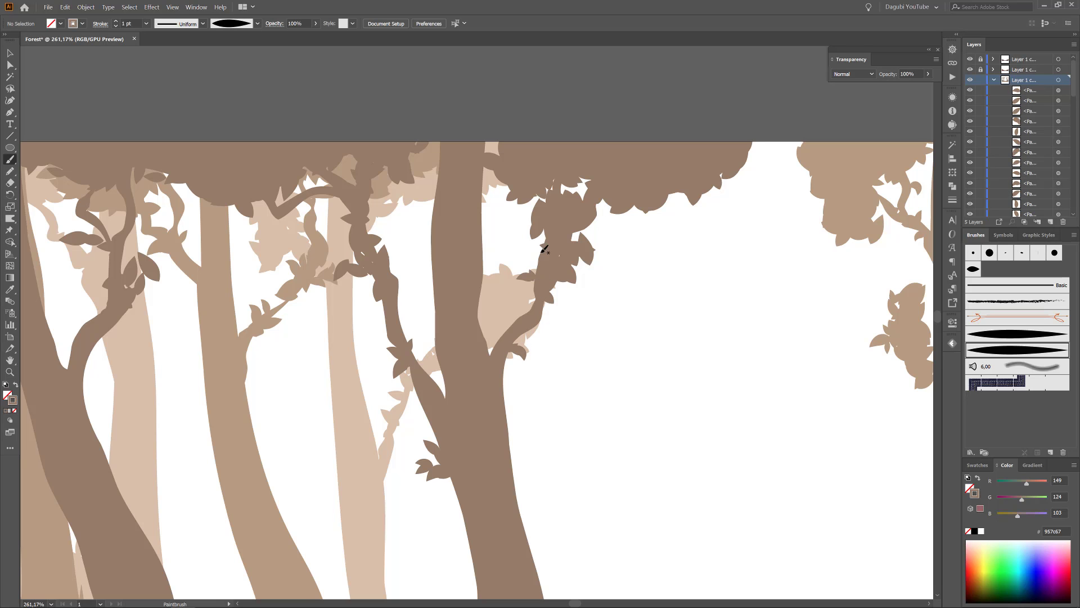
# Paint scatter-brush leaves along the whole upper edge of the third-layer hill, from the far right to the far left.
pyautogui.scroll(-4, 542, 241)
pyautogui.scroll(-3, 433, 240)
pyautogui.scroll(2, 398, 216)
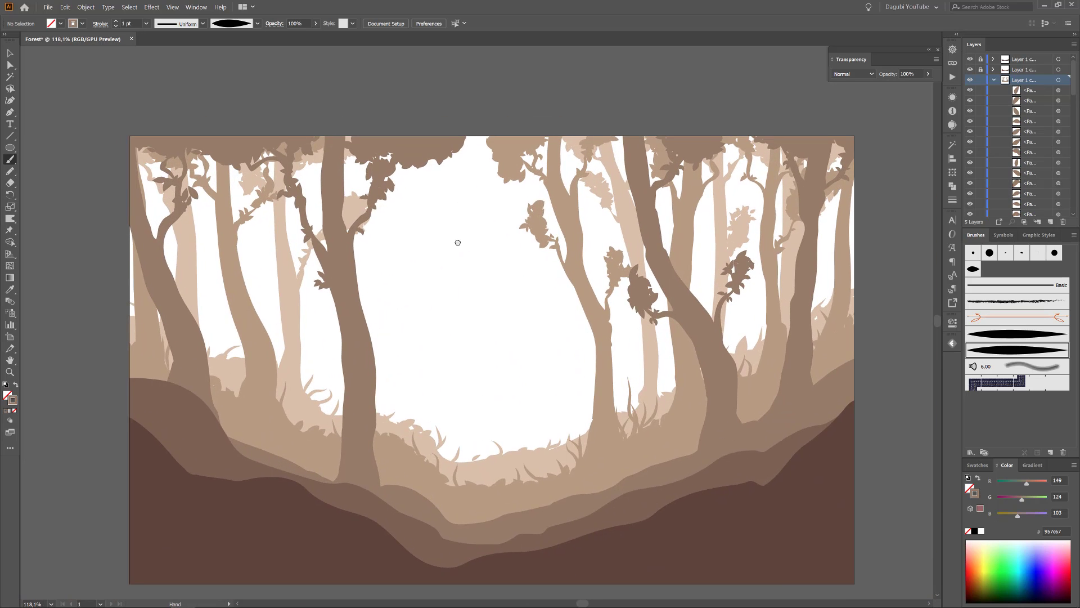
pyautogui.click(973, 269)
pyautogui.moveTo(864, 349); pyautogui.dragTo(837, 366)
pyautogui.moveTo(836, 366); pyautogui.dragTo(819, 375)
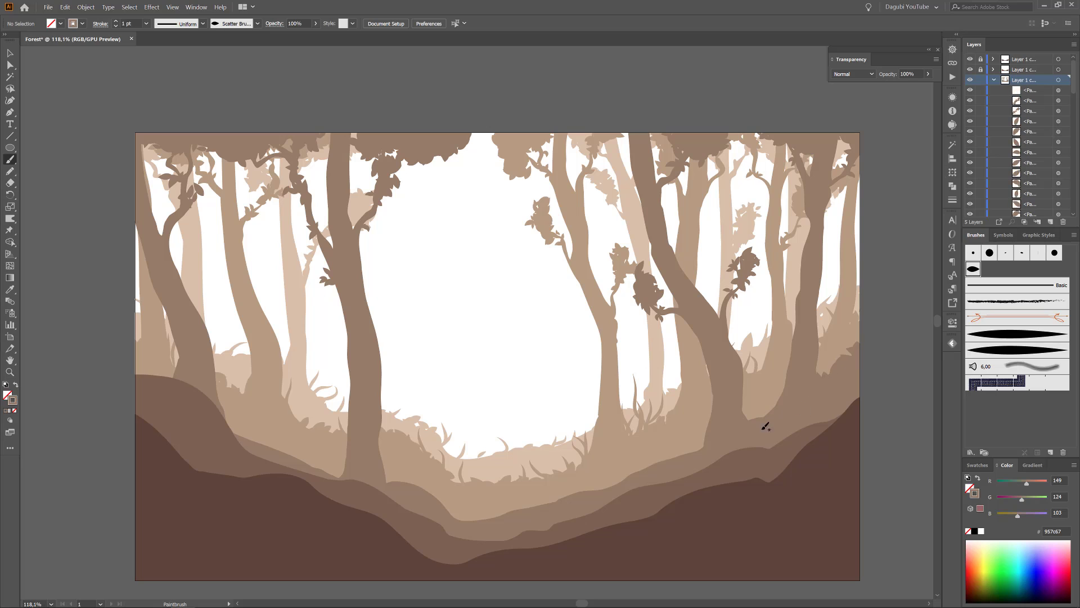
pyautogui.moveTo(699, 437); pyautogui.dragTo(672, 454)
pyautogui.moveTo(665, 456); pyautogui.dragTo(608, 480)
pyautogui.moveTo(706, 434); pyautogui.dragTo(689, 449)
pyautogui.moveTo(616, 482); pyautogui.dragTo(574, 492)
pyautogui.moveTo(485, 518); pyautogui.dragTo(456, 516)
pyautogui.moveTo(343, 476)
pyautogui.mouseDown()
pyautogui.moveTo(242, 445)
pyautogui.moveTo(230, 422)
pyautogui.mouseUp()
pyautogui.moveTo(169, 376); pyautogui.dragTo(142, 371)
# Paint grass blades around the third-layer tree bases and hill edge with the tapered art brush at a 0.25 pt stroke.
pyautogui.click(1007, 336)
pyautogui.moveTo(524, 425); pyautogui.dragTo(492, 281)
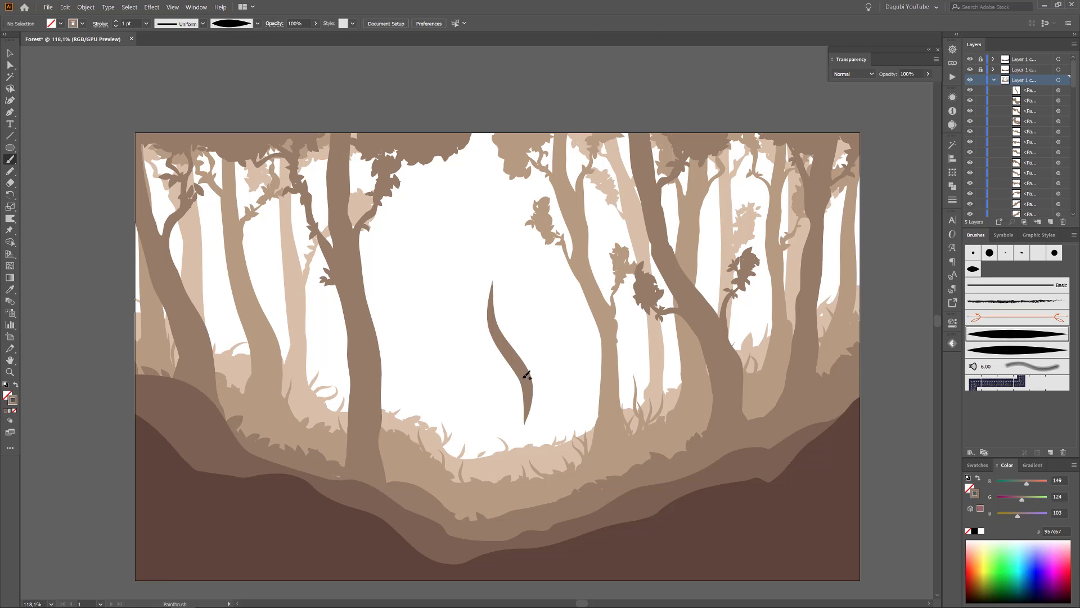
pyautogui.click(116, 26)
pyautogui.click(116, 26)
pyautogui.click(116, 26)
pyautogui.press('Delete')
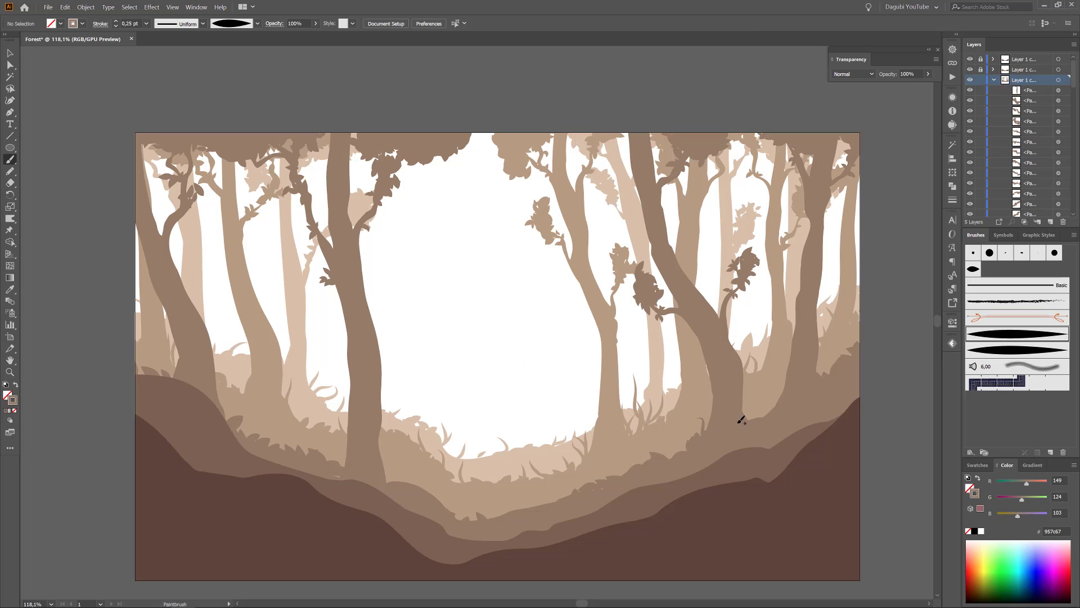
pyautogui.moveTo(388, 482)
pyautogui.mouseDown()
pyautogui.moveTo(395, 453)
pyautogui.moveTo(410, 470)
pyautogui.mouseUp()
pyautogui.moveTo(344, 470)
pyautogui.mouseDown()
pyautogui.moveTo(340, 446)
pyautogui.moveTo(346, 452)
pyautogui.mouseUp()
pyautogui.moveTo(343, 467); pyautogui.dragTo(334, 449)
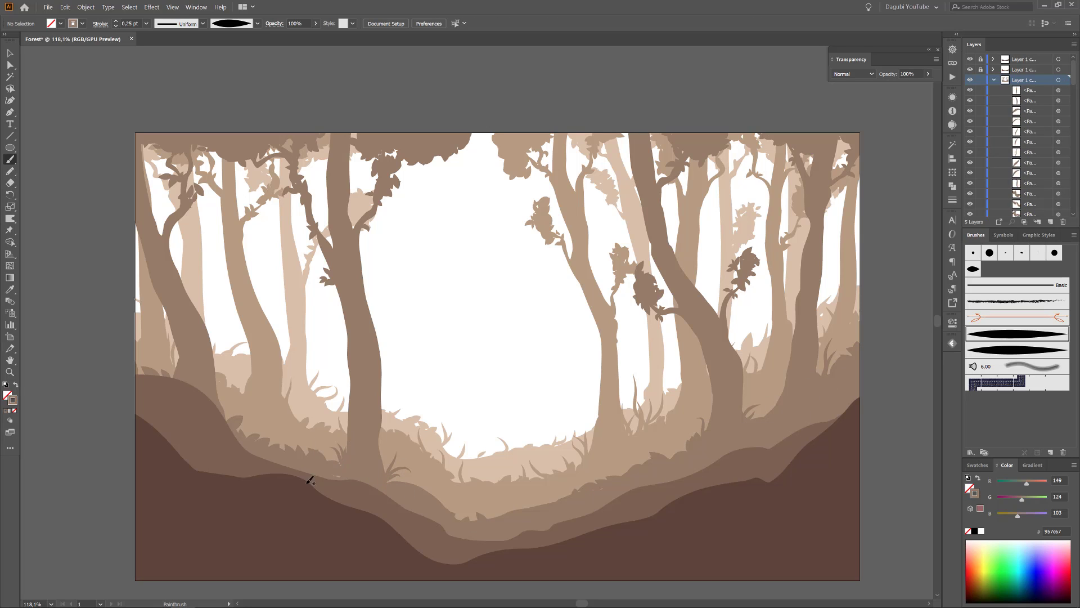
pyautogui.moveTo(226, 420)
pyautogui.mouseDown()
pyautogui.moveTo(237, 372)
pyautogui.moveTo(246, 400)
pyautogui.mouseUp()
pyautogui.moveTo(226, 419)
pyautogui.mouseDown()
pyautogui.moveTo(239, 399)
pyautogui.moveTo(228, 397)
pyautogui.mouseUp()
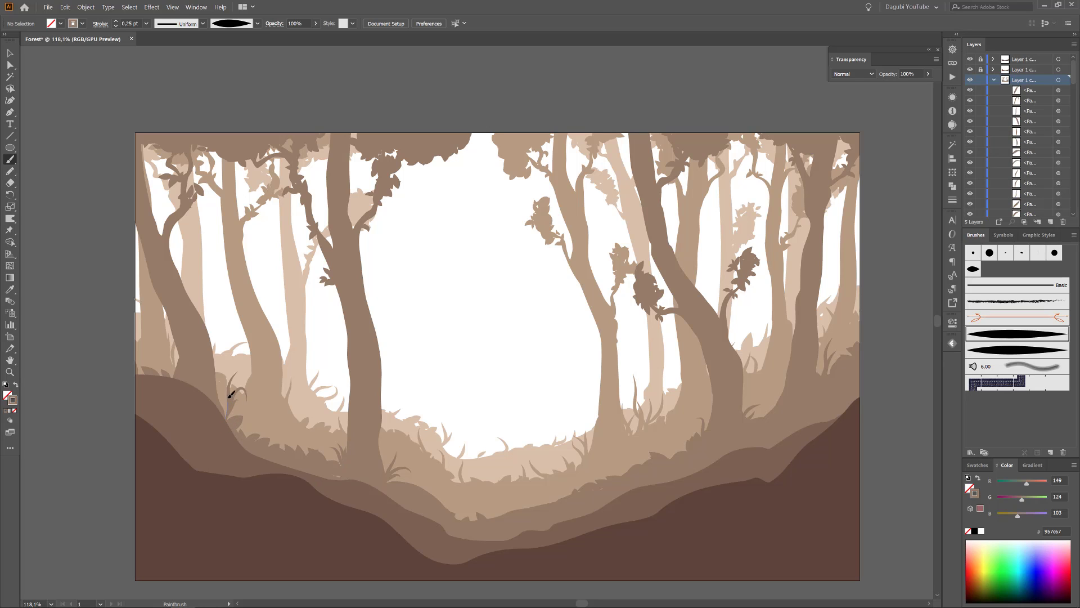
pyautogui.moveTo(161, 348); pyautogui.dragTo(166, 342)
# Lock Layer 1 copy 2 and make Layer 1 copy 3 the unlocked, active layer.
pyautogui.click(994, 79)
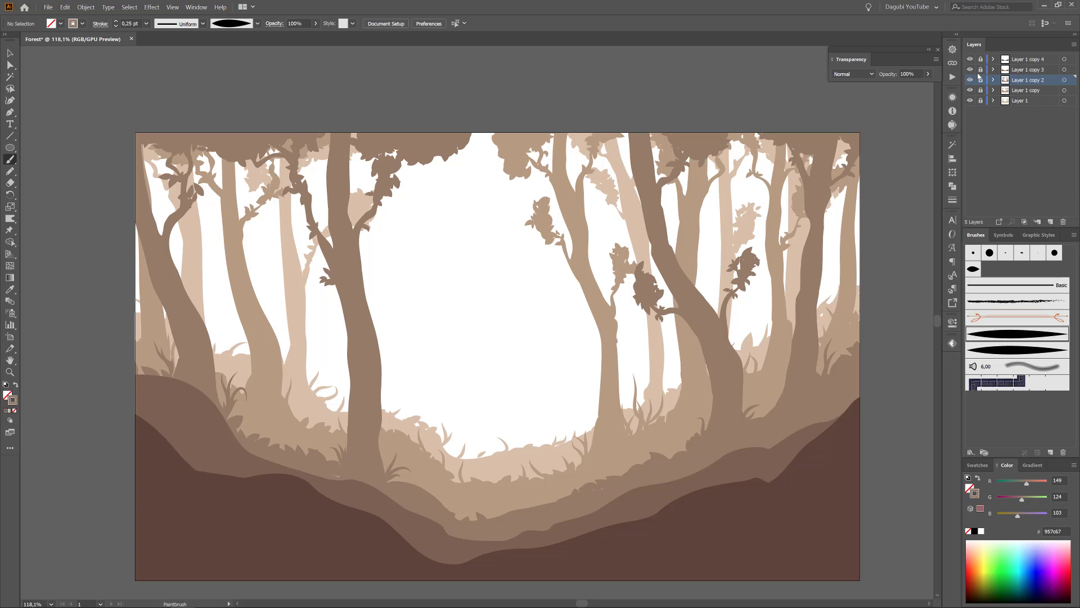
pyautogui.moveTo(970, 94); pyautogui.dragTo(970, 102)
pyautogui.click(970, 101)
pyautogui.click(970, 91)
pyautogui.click(970, 80)
pyautogui.click(1031, 71)
pyautogui.hotkey('ctrl', '=')
pyautogui.hotkey('ctrl', '1')
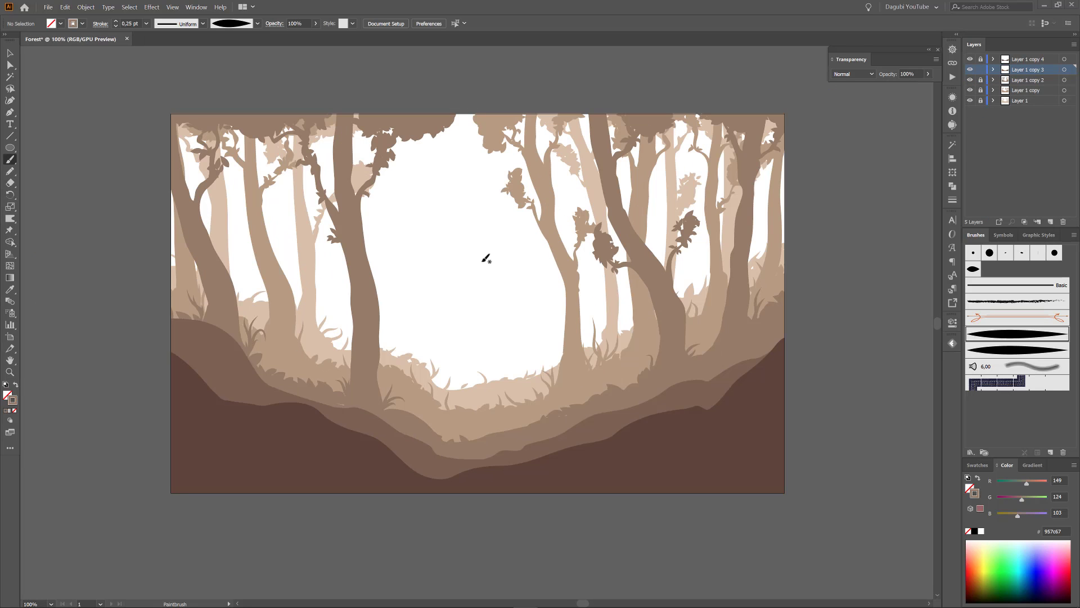
# Pick up the Layer 1 copy 3 hill's colour and set the Blob Brush size to 16 pt.
pyautogui.click(1063, 74)
pyautogui.hotkey('shift', 'b')
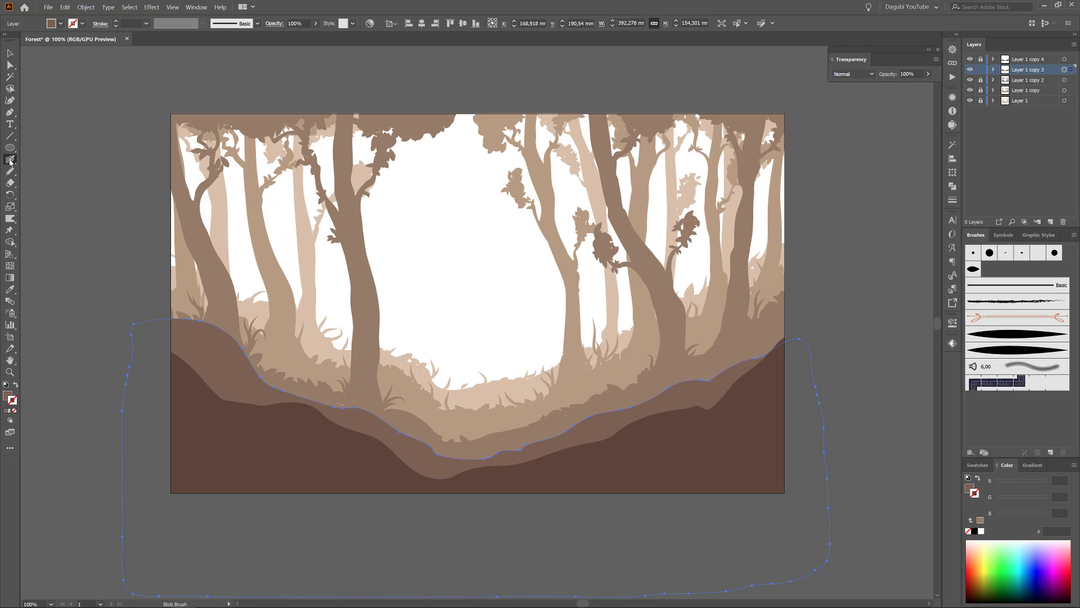
pyautogui.doubleClick(10, 161)
pyautogui.moveTo(531, 340); pyautogui.dragTo(452, 317)
pyautogui.write('10')
pyautogui.click(603, 401)
# Paint a curved fourth-layer trunk right of centre and a forked, outward-leaning tree near the right edge of the artwork.
pyautogui.moveTo(665, 397)
pyautogui.mouseDown()
pyautogui.moveTo(655, 329)
pyautogui.moveTo(672, 117)
pyautogui.moveTo(643, 388)
pyautogui.moveTo(672, 119)
pyautogui.mouseUp()
pyautogui.moveTo(646, 325); pyautogui.dragTo(636, 410)
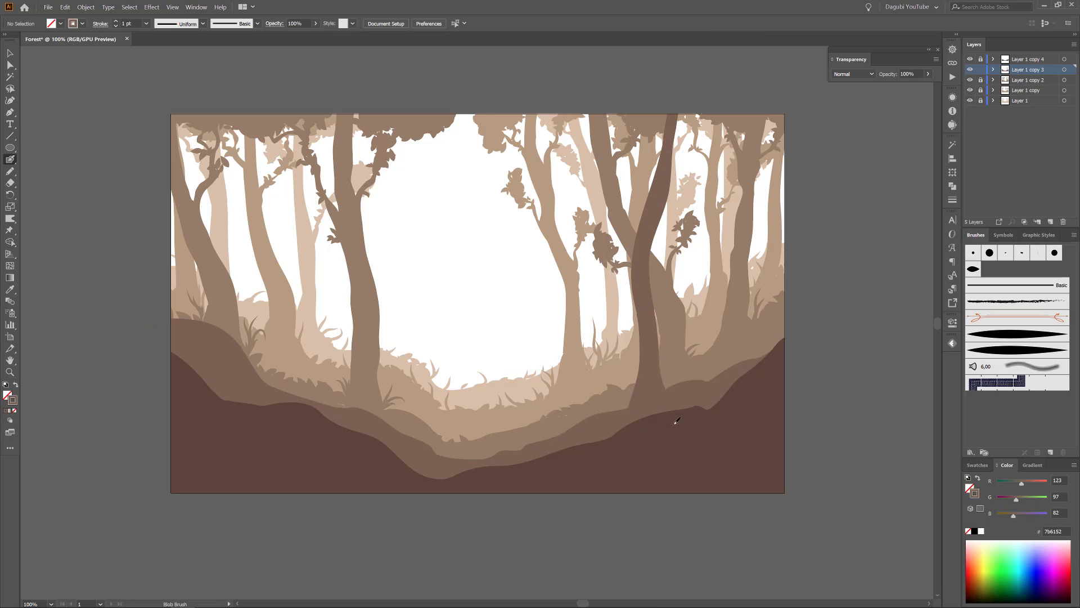
pyautogui.moveTo(697, 389)
pyautogui.mouseDown()
pyautogui.moveTo(804, 163)
pyautogui.moveTo(717, 306)
pyautogui.moveTo(810, 171)
pyautogui.mouseUp()
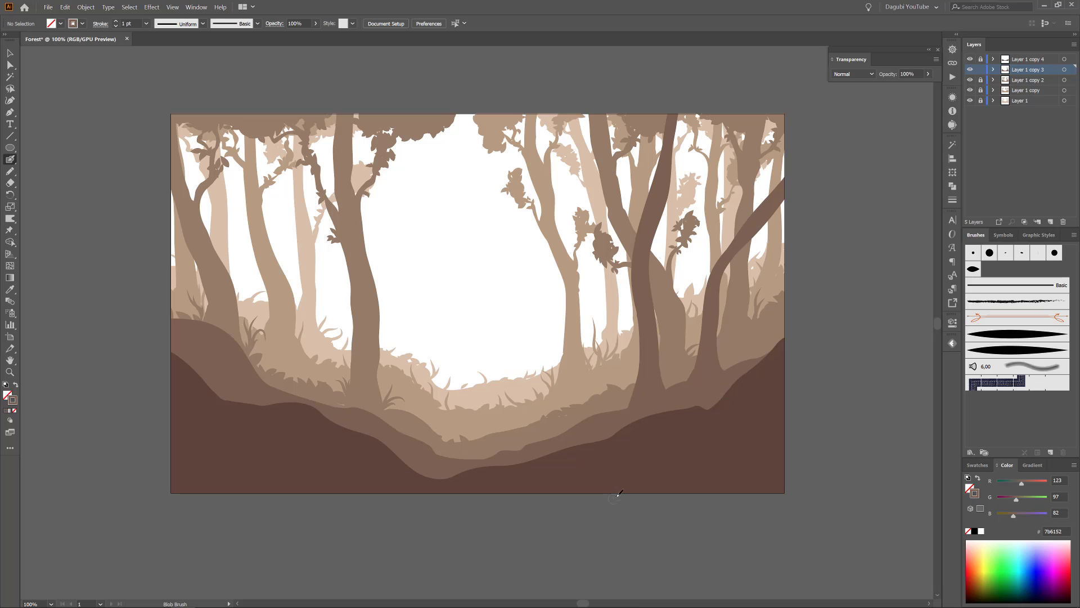
pyautogui.moveTo(757, 204)
pyautogui.mouseDown()
pyautogui.moveTo(715, 115)
pyautogui.moveTo(730, 249)
pyautogui.mouseUp()
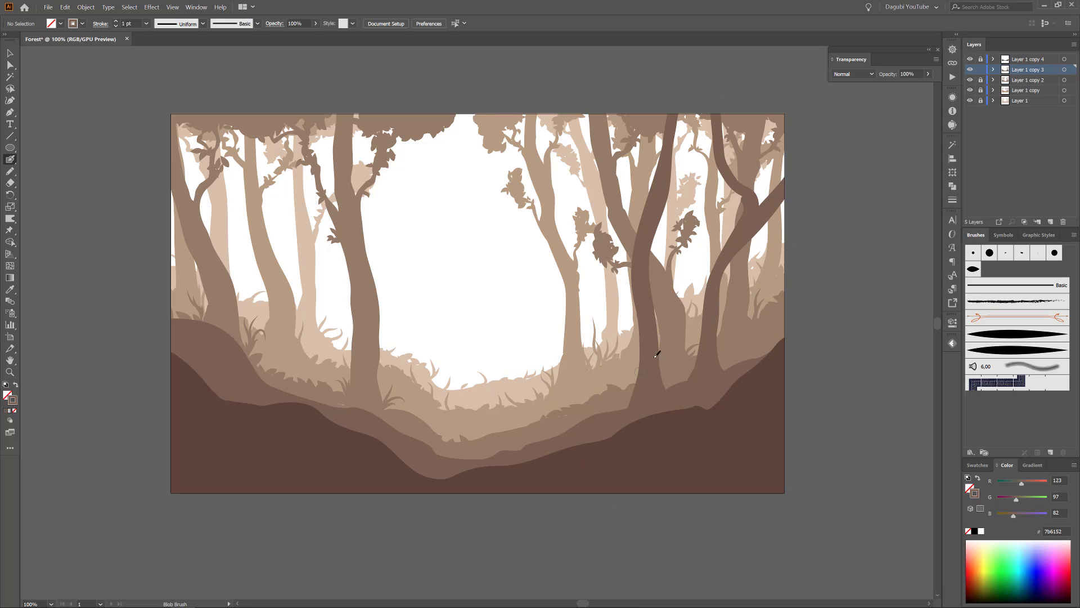
# Paint a right-leaning forked tree on the left slope and a tall fourth-layer trunk rising from the central dip.
pyautogui.moveTo(236, 352)
pyautogui.mouseDown()
pyautogui.moveTo(246, 276)
pyautogui.moveTo(314, 108)
pyautogui.moveTo(239, 331)
pyautogui.moveTo(234, 311)
pyautogui.mouseUp()
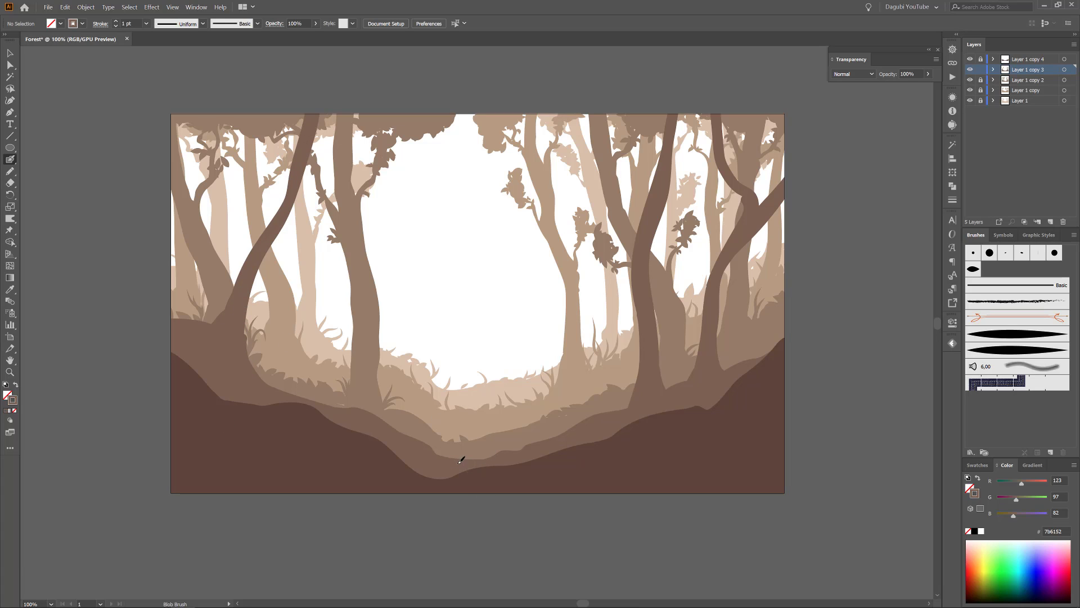
pyautogui.moveTo(460, 460)
pyautogui.mouseDown()
pyautogui.moveTo(396, 90)
pyautogui.moveTo(434, 422)
pyautogui.moveTo(401, 247)
pyautogui.moveTo(403, 304)
pyautogui.moveTo(447, 453)
pyautogui.moveTo(412, 448)
pyautogui.moveTo(437, 313)
pyautogui.moveTo(405, 101)
pyautogui.moveTo(412, 269)
pyautogui.mouseUp()
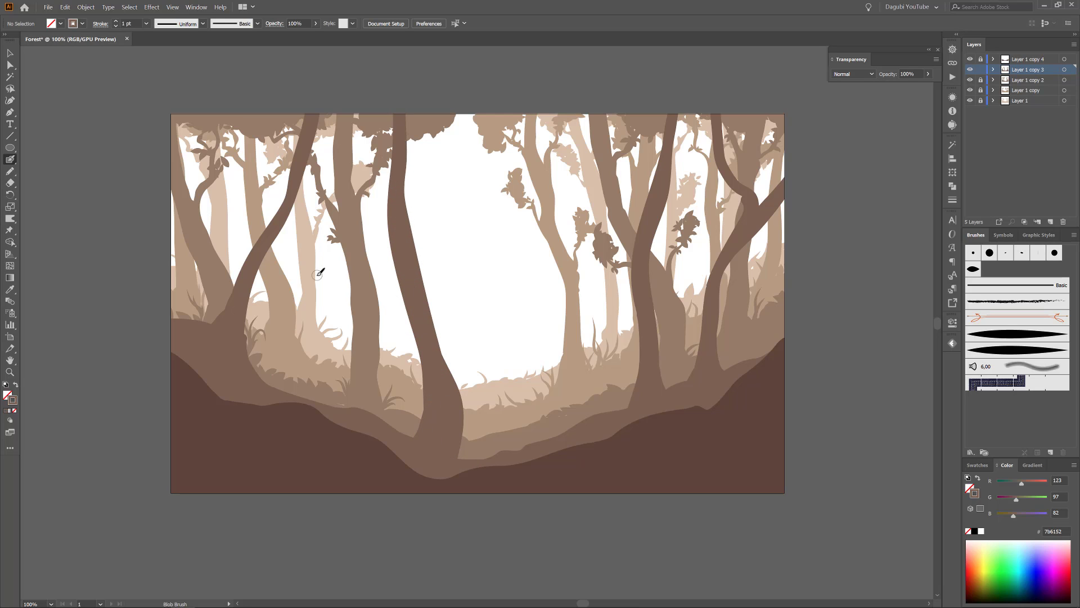
pyautogui.moveTo(233, 301)
pyautogui.mouseDown()
pyautogui.moveTo(239, 188)
pyautogui.moveTo(242, 264)
pyautogui.moveTo(279, 114)
pyautogui.mouseUp()
# Reduce the Blob Brush size and paint thin, twisting branches on the left, central and right fourth-layer trees.
pyautogui.doubleClick(10, 160)
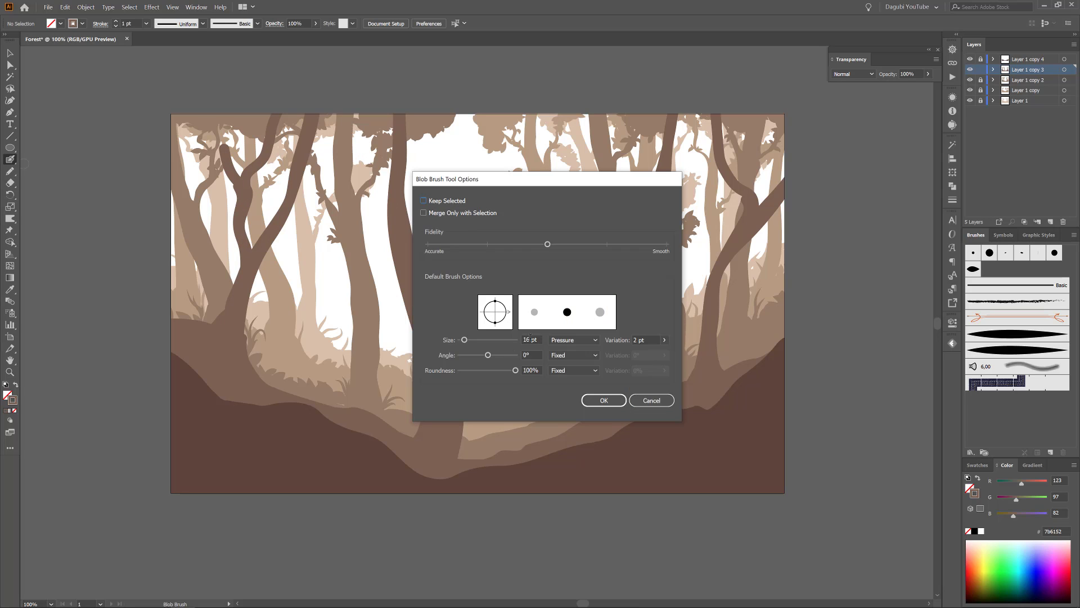
pyautogui.moveTo(464, 340); pyautogui.dragTo(460, 340)
pyautogui.click(603, 400)
pyautogui.moveTo(407, 237)
pyautogui.mouseDown()
pyautogui.moveTo(458, 115)
pyautogui.moveTo(442, 176)
pyautogui.moveTo(495, 114)
pyautogui.mouseUp()
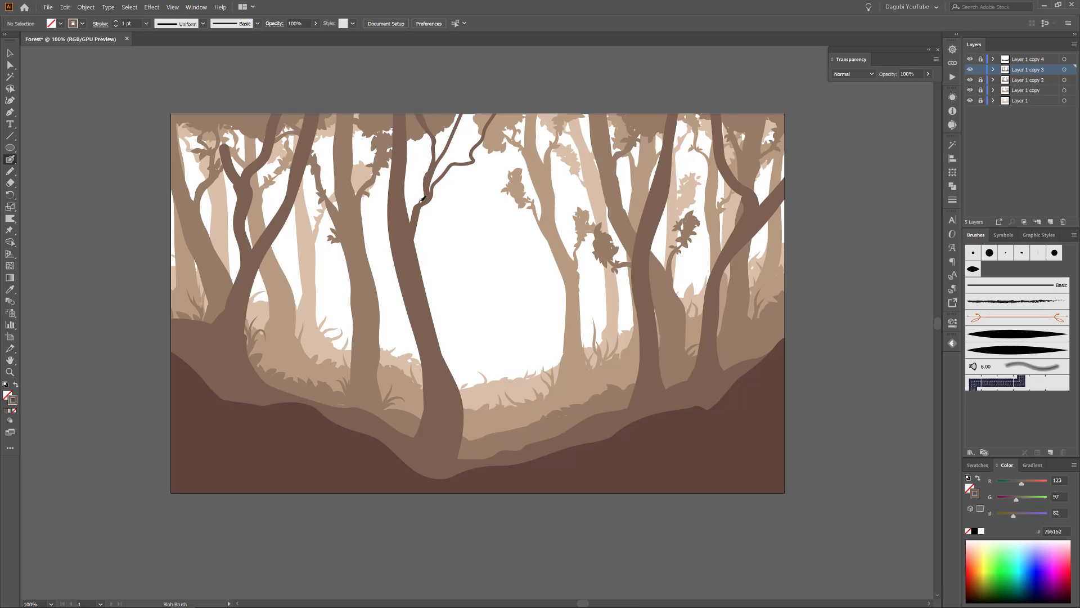
pyautogui.moveTo(378, 176)
pyautogui.mouseDown()
pyautogui.moveTo(365, 143)
pyautogui.moveTo(351, 141)
pyautogui.mouseUp()
pyautogui.moveTo(438, 340); pyautogui.dragTo(444, 275)
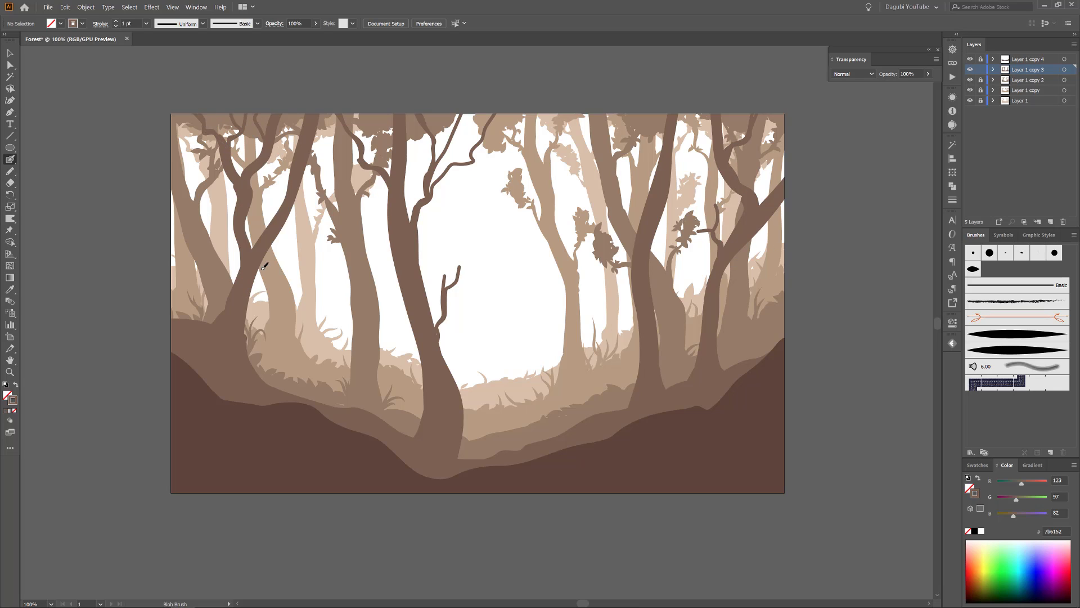
pyautogui.moveTo(263, 268); pyautogui.dragTo(307, 226)
# Roughen the fourth-layer compound path with 0.2% relative size and smooth points, and expand its appearance.
pyautogui.click(993, 69)
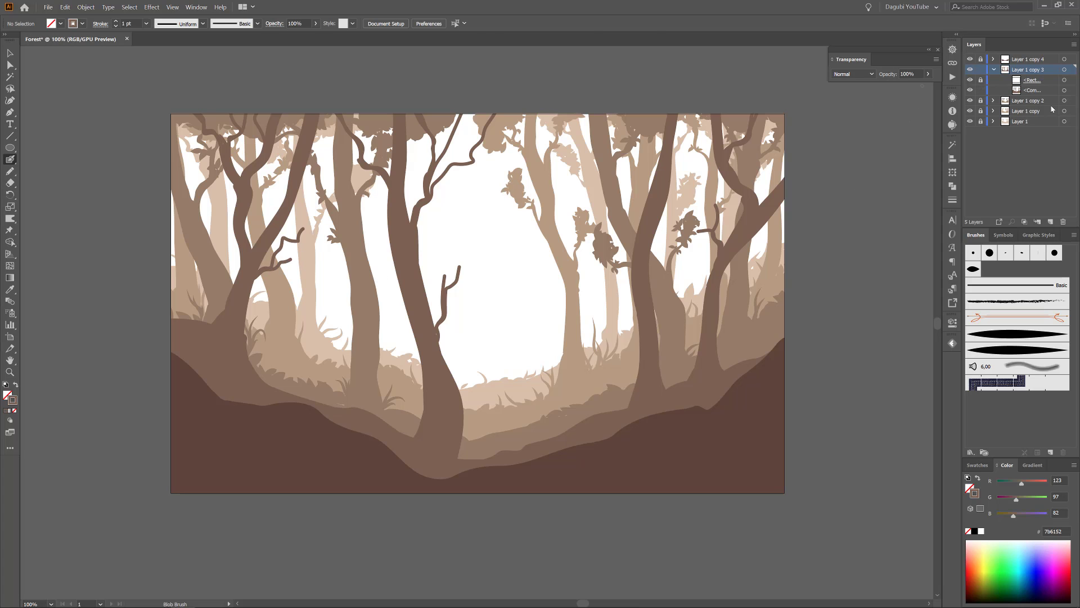
pyautogui.click(1064, 91)
pyautogui.click(151, 8)
pyautogui.moveTo(170, 95)
pyautogui.click(266, 113)
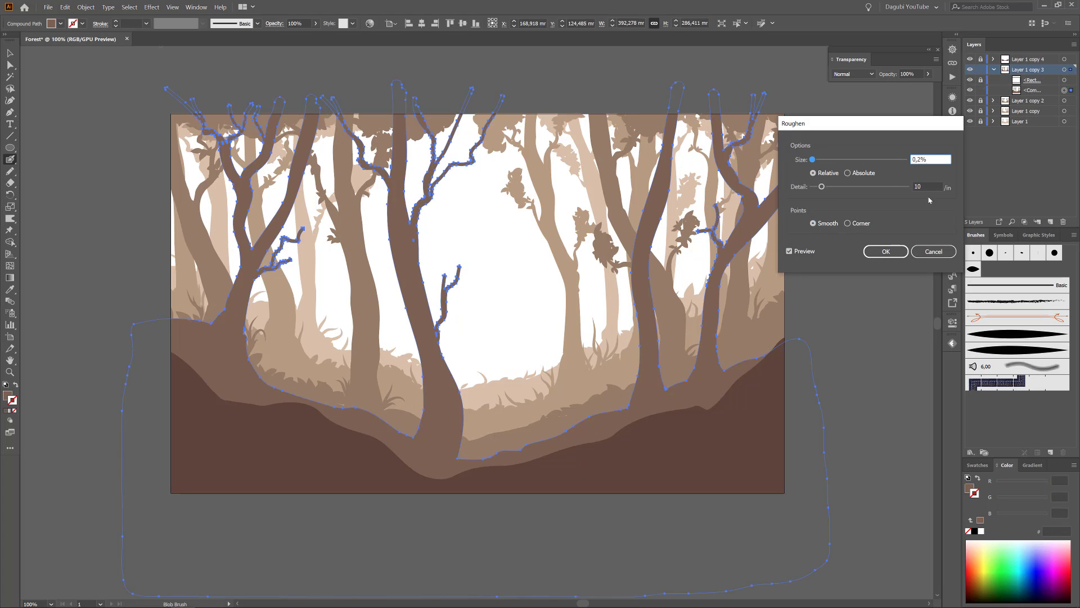
pyautogui.press('Tab')
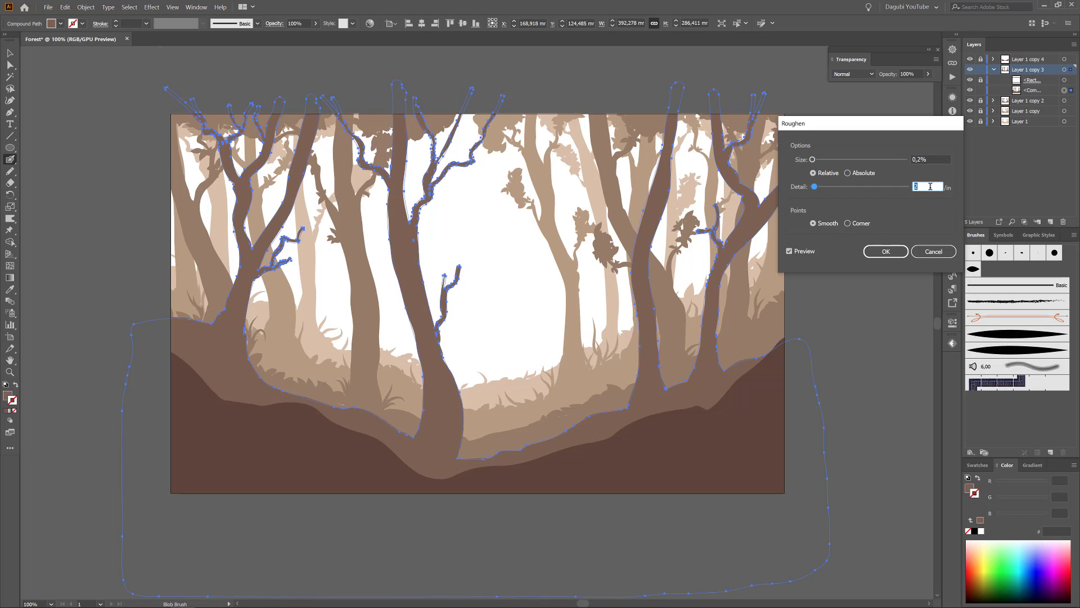
pyautogui.press('Return')
pyautogui.click(84, 8)
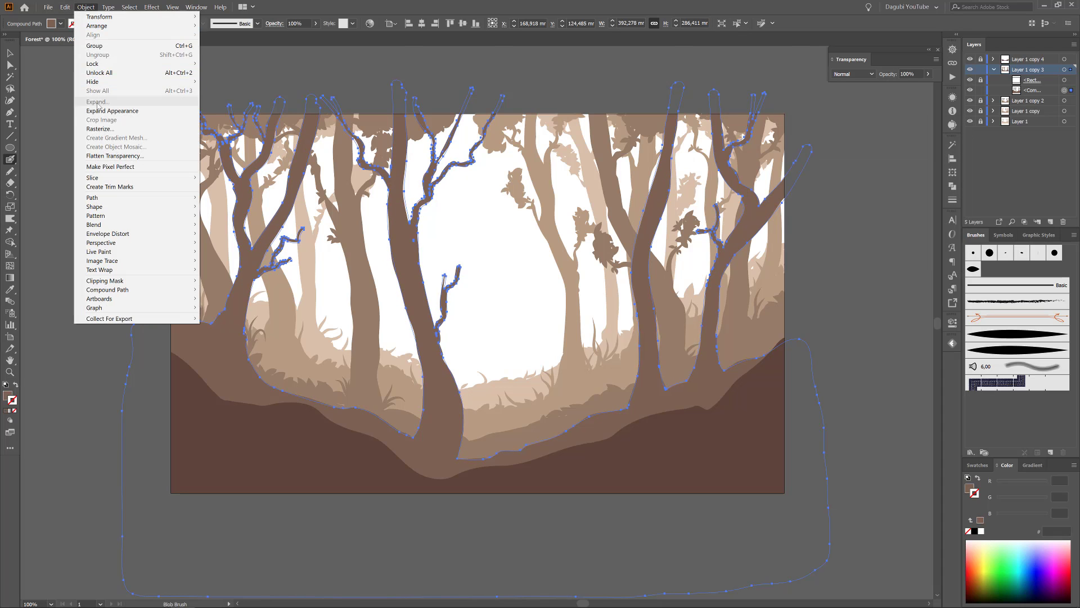
pyautogui.click(110, 109)
# Warp the fourth-layer trunks, branch tips and trunk bases into more irregular, tapered shapes.
pyautogui.click(10, 219)
pyautogui.moveTo(472, 272); pyautogui.dragTo(465, 249)
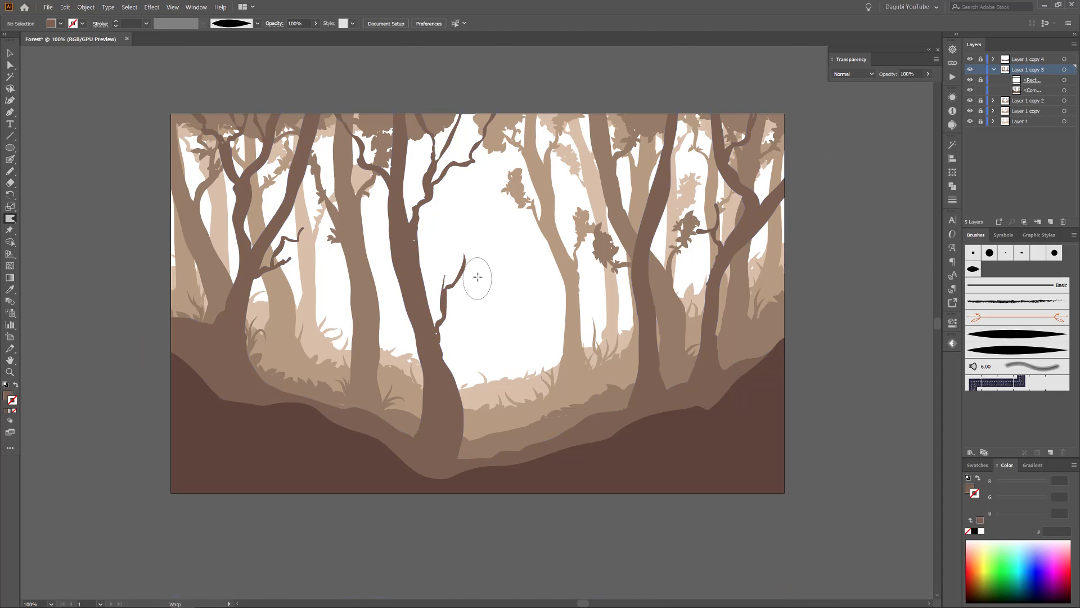
pyautogui.moveTo(445, 297); pyautogui.dragTo(442, 287)
pyautogui.moveTo(299, 250)
pyautogui.mouseDown()
pyautogui.moveTo(309, 246)
pyautogui.moveTo(316, 134)
pyautogui.mouseUp()
pyautogui.moveTo(421, 181); pyautogui.dragTo(431, 182)
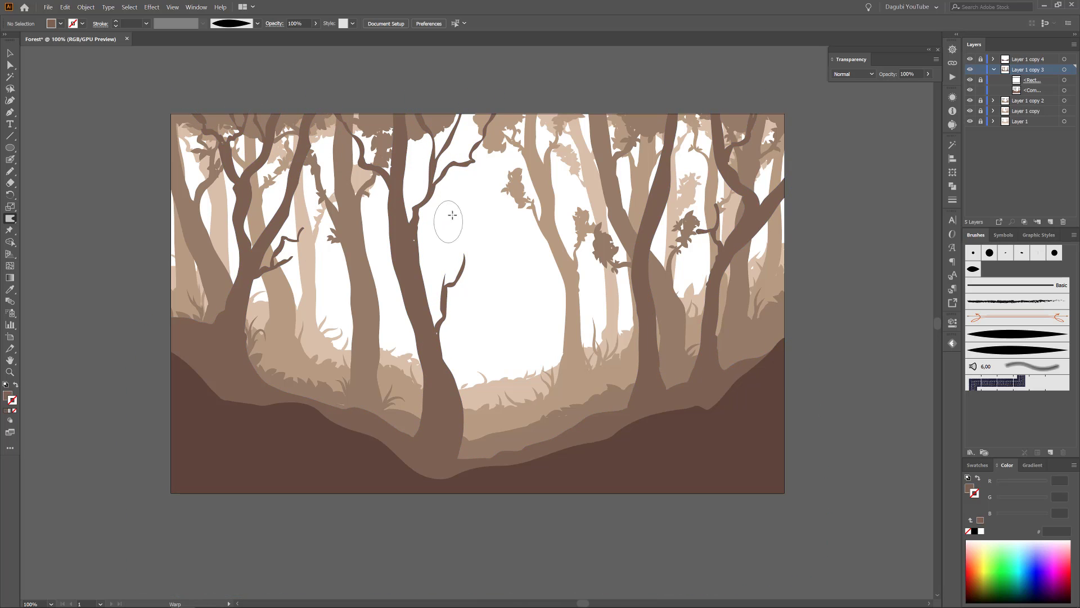
pyautogui.moveTo(712, 178); pyautogui.dragTo(713, 131)
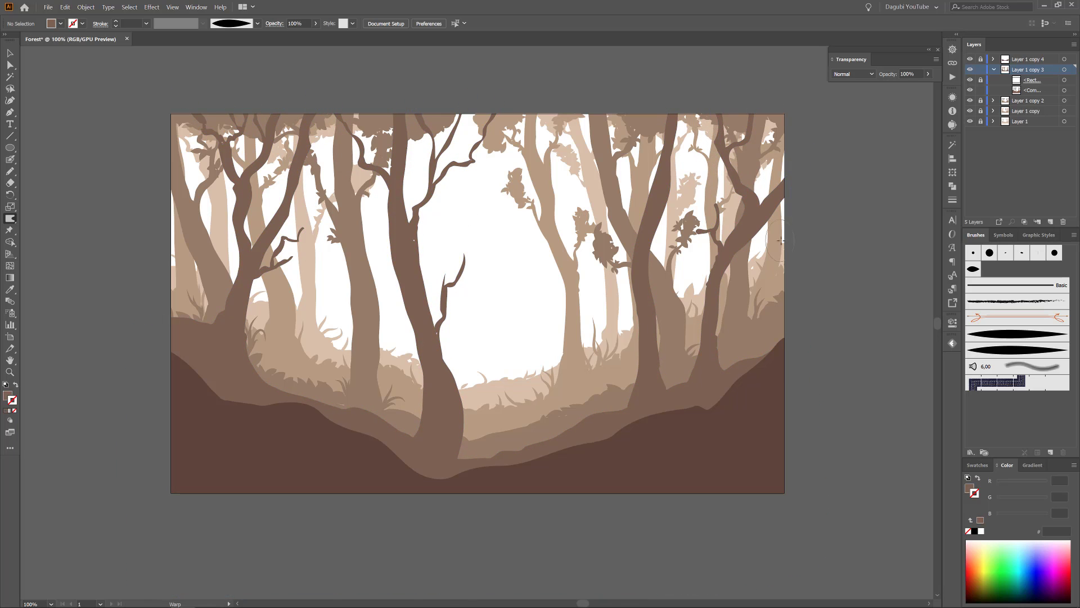
pyautogui.moveTo(780, 224)
pyautogui.mouseDown()
pyautogui.moveTo(779, 209)
pyautogui.moveTo(753, 248)
pyautogui.mouseUp()
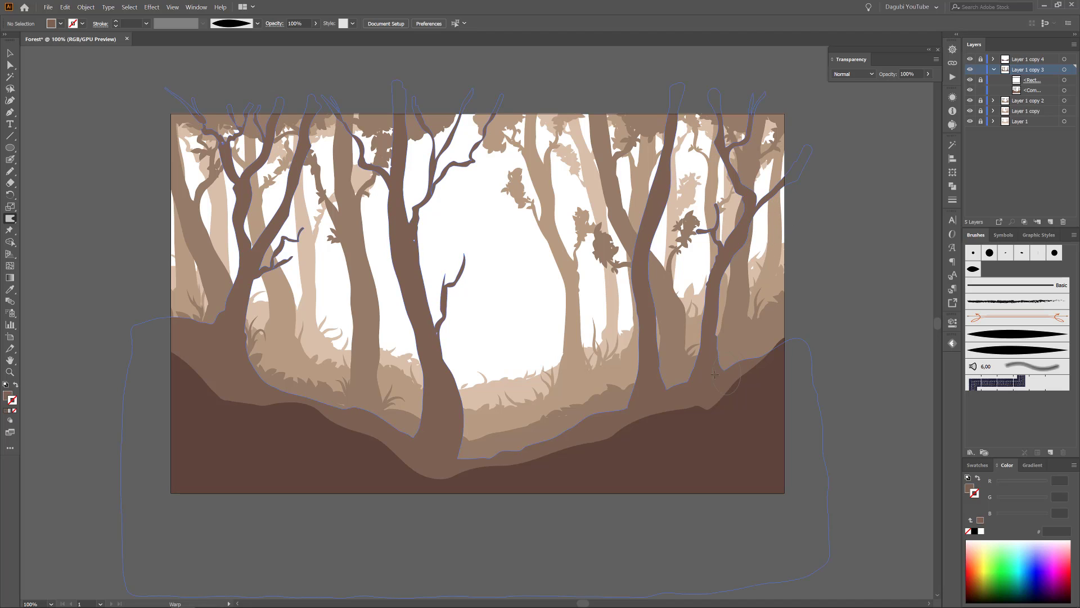
pyautogui.moveTo(478, 394)
pyautogui.mouseDown()
pyautogui.moveTo(455, 383)
pyautogui.moveTo(460, 412)
pyautogui.mouseUp()
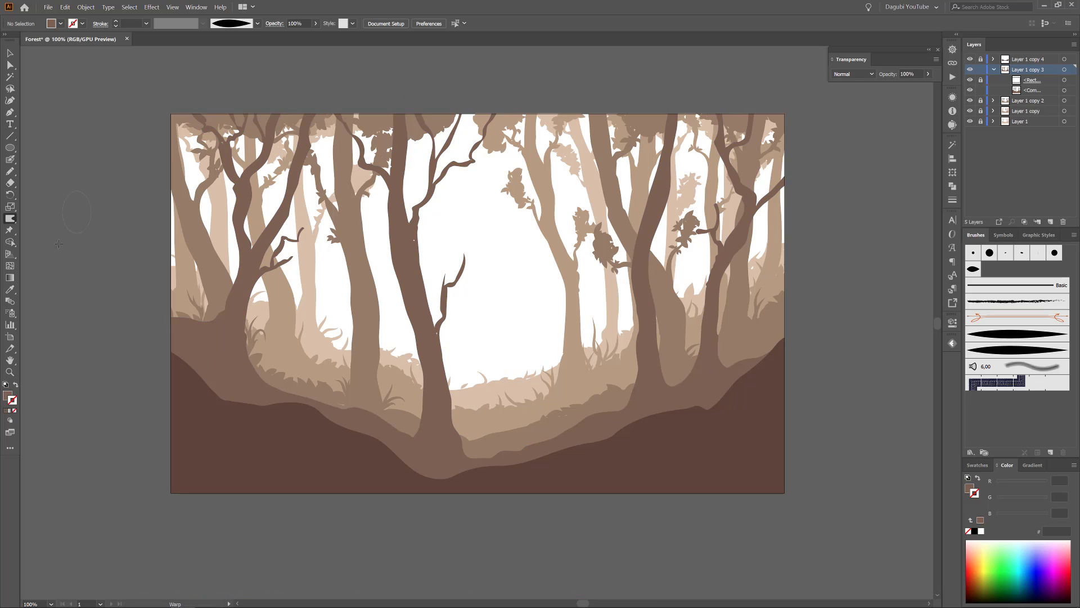
# Draw freehand Pencil canopy shapes along the artwork's upper edge and a foliage blob on the rightmost branch.
pyautogui.press('n')
pyautogui.moveTo(801, 112); pyautogui.dragTo(787, 126)
pyautogui.moveTo(795, 164); pyautogui.dragTo(791, 181)
pyautogui.moveTo(585, 104)
pyautogui.mouseDown()
pyautogui.moveTo(631, 121)
pyautogui.moveTo(588, 99)
pyautogui.mouseUp()
pyautogui.moveTo(417, 136); pyautogui.dragTo(393, 133)
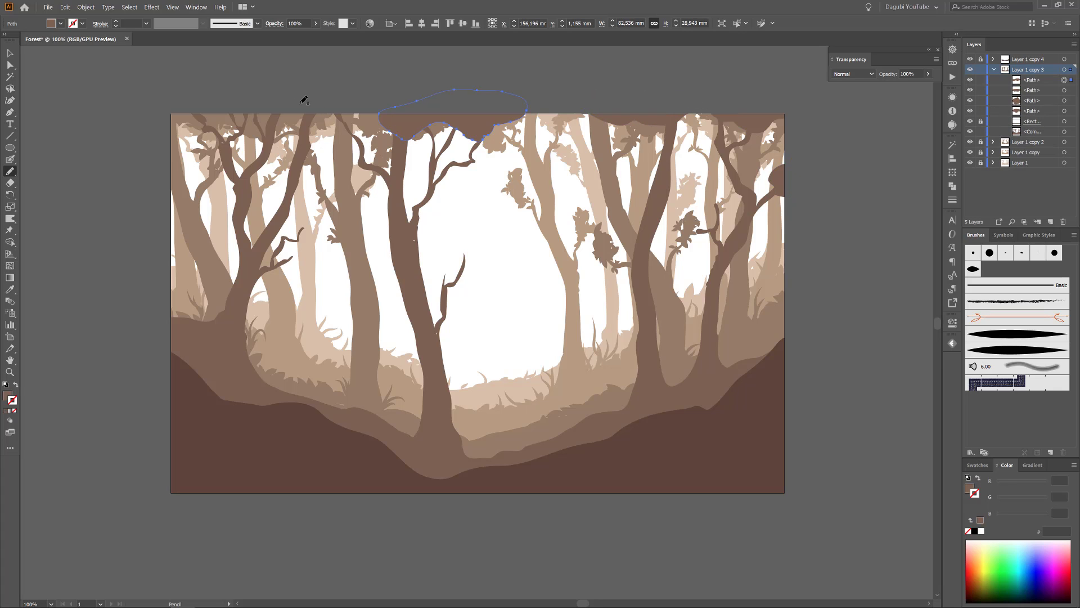
pyautogui.moveTo(309, 117); pyautogui.dragTo(303, 118)
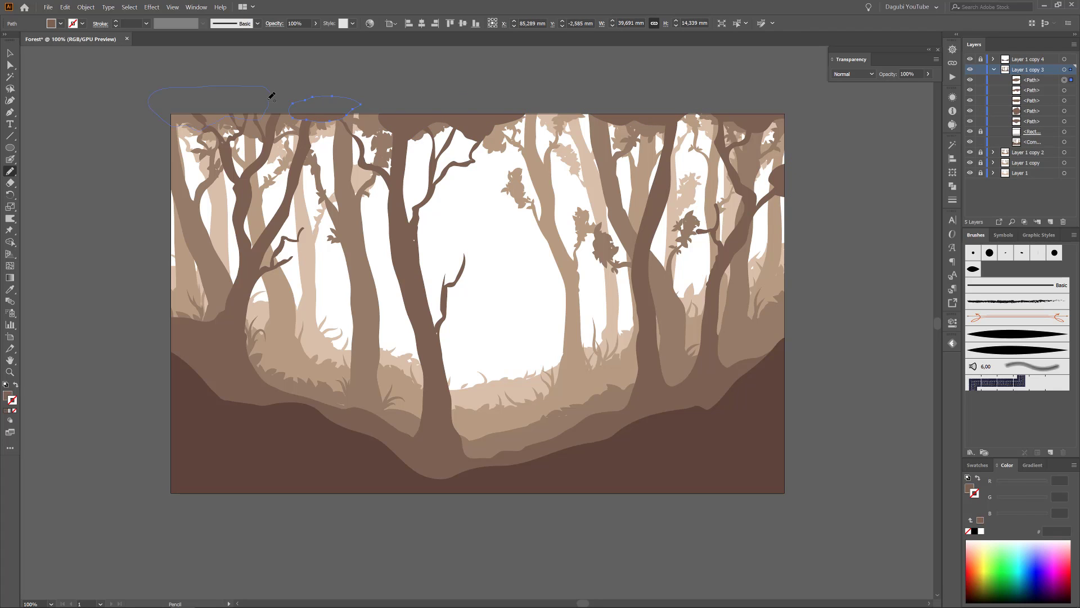
# Apply the leaf scatter brush to the outlines of all the fourth-layer canopy shapes.
pyautogui.press('v')
pyautogui.moveTo(145, 84)
pyautogui.mouseDown()
pyautogui.moveTo(386, 120)
pyautogui.moveTo(743, 126)
pyautogui.moveTo(816, 169)
pyautogui.mouseUp()
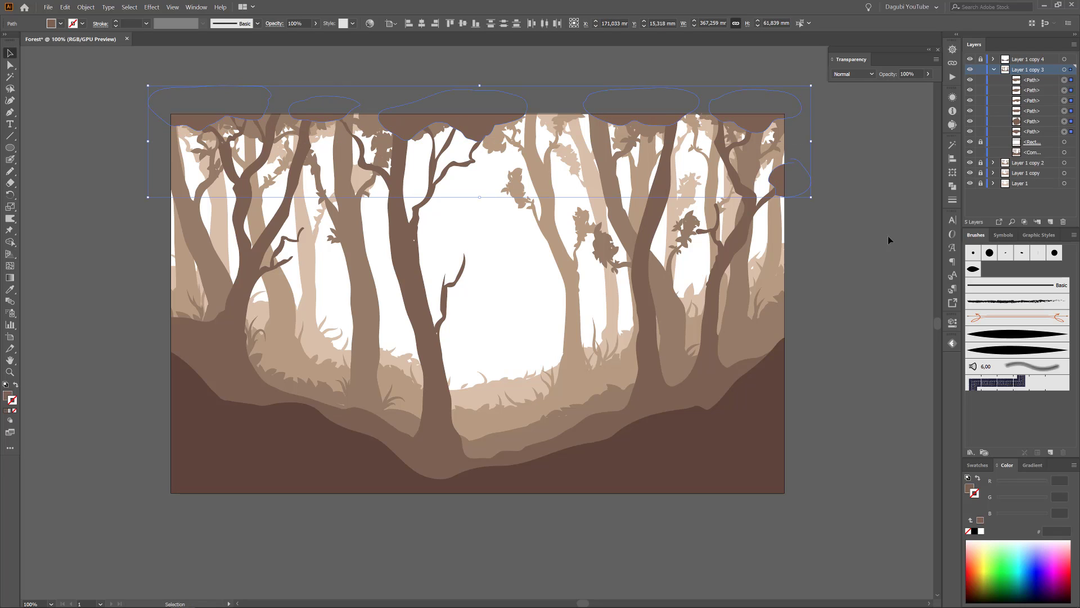
pyautogui.click(972, 269)
pyautogui.click(96, 91)
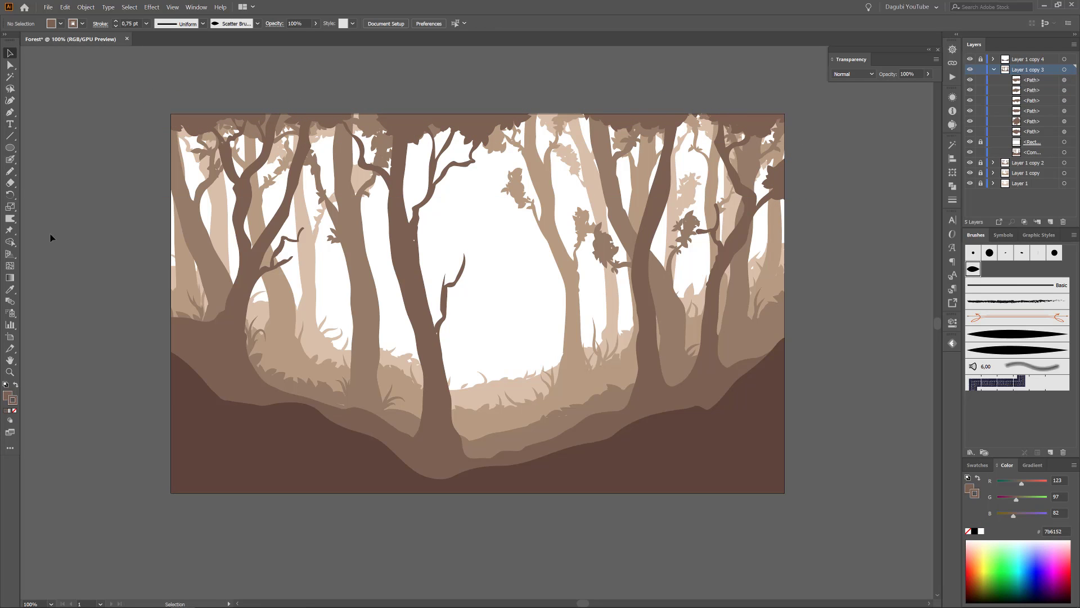
# Paint leaf-brush foliage clusters on the central tree's low branch and on the right-hand tree's branches in the fourth layer.
pyautogui.click(10, 160)
pyautogui.moveTo(464, 257); pyautogui.dragTo(474, 268)
pyautogui.moveTo(461, 274)
pyautogui.mouseDown()
pyautogui.moveTo(451, 291)
pyautogui.moveTo(442, 260)
pyautogui.mouseUp()
pyautogui.moveTo(457, 256); pyautogui.dragTo(478, 249)
pyautogui.moveTo(471, 263)
pyautogui.mouseDown()
pyautogui.moveTo(485, 272)
pyautogui.moveTo(487, 263)
pyautogui.mouseUp()
pyautogui.moveTo(716, 204)
pyautogui.mouseDown()
pyautogui.moveTo(725, 217)
pyautogui.moveTo(686, 233)
pyautogui.mouseUp()
pyautogui.moveTo(710, 227); pyautogui.dragTo(701, 221)
pyautogui.moveTo(721, 216); pyautogui.dragTo(732, 209)
pyautogui.moveTo(733, 135); pyautogui.dragTo(742, 147)
pyautogui.moveTo(750, 137); pyautogui.dragTo(759, 143)
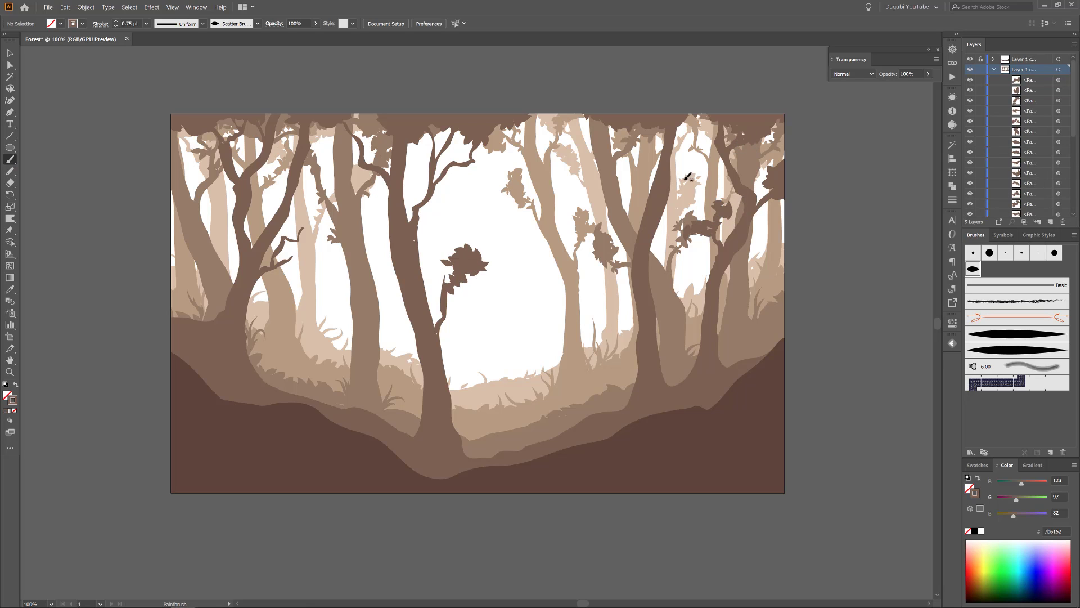
# Paint leaf-brush foliage on the upper branches of the left and central fourth-layer trees and on the left tree's low twigs.
pyautogui.moveTo(228, 133); pyautogui.dragTo(235, 144)
pyautogui.moveTo(242, 132); pyautogui.dragTo(250, 143)
pyautogui.moveTo(359, 135)
pyautogui.mouseDown()
pyautogui.moveTo(342, 139)
pyautogui.moveTo(368, 142)
pyautogui.mouseUp()
pyautogui.moveTo(450, 165)
pyautogui.mouseDown()
pyautogui.moveTo(424, 160)
pyautogui.moveTo(420, 177)
pyautogui.mouseUp()
pyautogui.moveTo(472, 161); pyautogui.dragTo(464, 170)
pyautogui.moveTo(429, 162)
pyautogui.mouseDown()
pyautogui.moveTo(410, 165)
pyautogui.moveTo(416, 152)
pyautogui.mouseUp()
pyautogui.moveTo(298, 231); pyautogui.dragTo(313, 224)
pyautogui.moveTo(296, 229)
pyautogui.mouseDown()
pyautogui.moveTo(281, 229)
pyautogui.moveTo(279, 261)
pyautogui.mouseUp()
pyautogui.moveTo(292, 254); pyautogui.dragTo(306, 260)
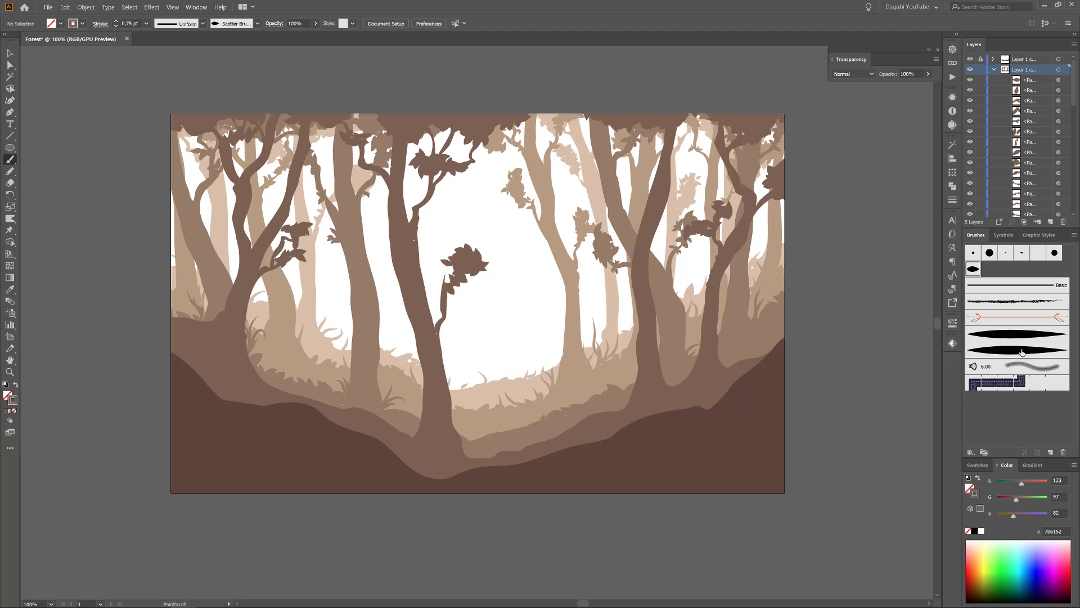
# Draw individual leaves with the wide tapered art brush on the rightmost foliage blob and the right tree's upper branch.
pyautogui.click(1022, 350)
pyautogui.scroll(3, 716, 188)
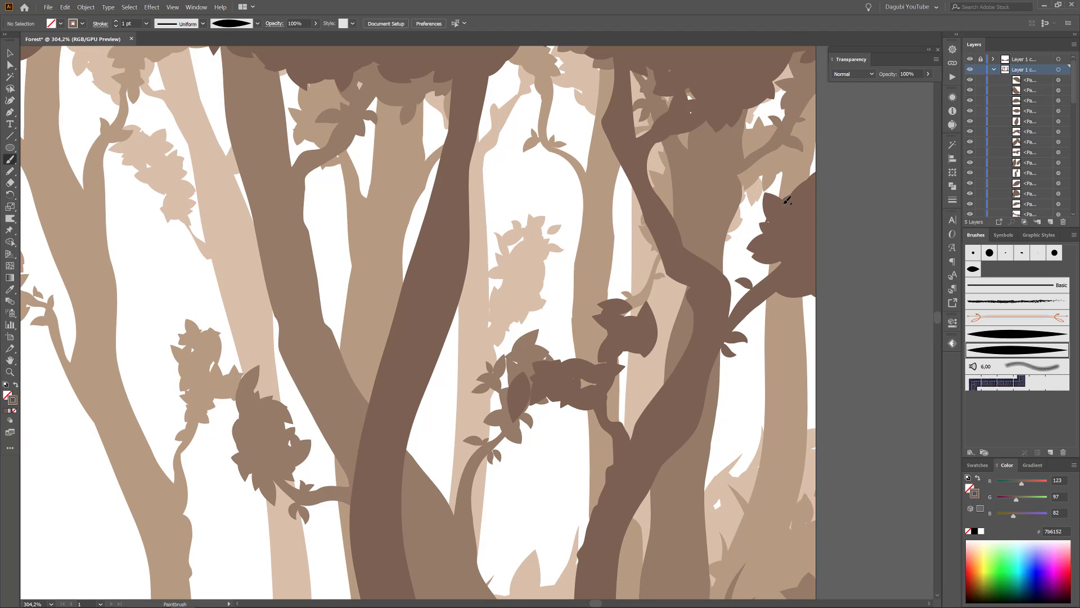
pyautogui.moveTo(790, 203); pyautogui.dragTo(774, 187)
pyautogui.moveTo(785, 200)
pyautogui.mouseDown()
pyautogui.moveTo(793, 180)
pyautogui.moveTo(782, 174)
pyautogui.mouseUp()
pyautogui.moveTo(800, 194); pyautogui.dragTo(803, 174)
pyautogui.moveTo(610, 119)
pyautogui.mouseDown()
pyautogui.moveTo(572, 115)
pyautogui.moveTo(606, 95)
pyautogui.mouseUp()
pyautogui.moveTo(603, 116); pyautogui.dragTo(595, 92)
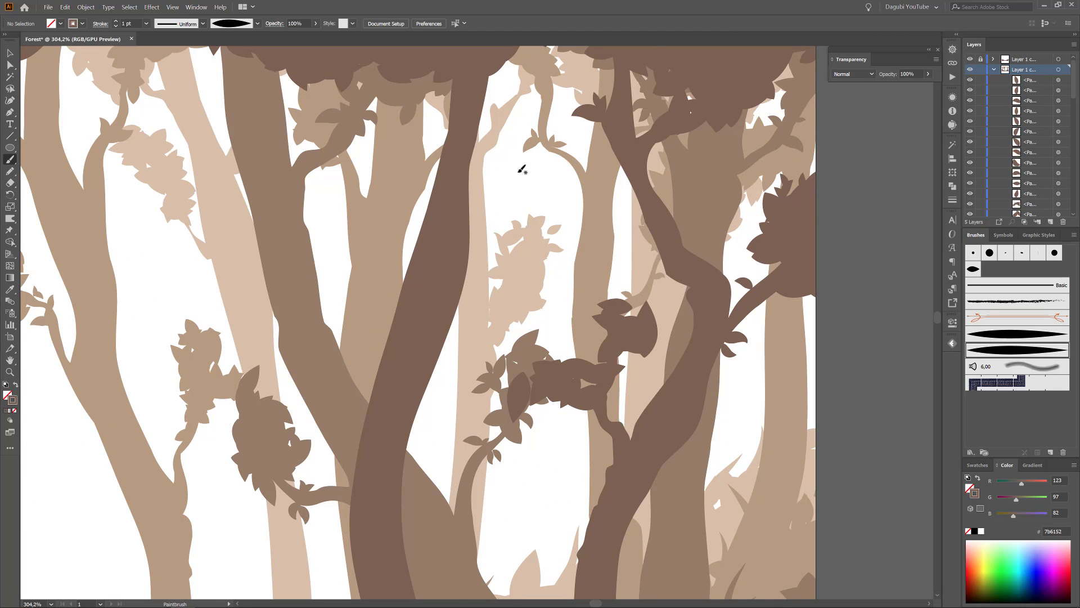
# Add single tapered leaves to the twig ends and branches of the central and left fourth-layer trees.
pyautogui.moveTo(146, 185)
pyautogui.mouseDown()
pyautogui.moveTo(444, 328)
pyautogui.moveTo(774, 265)
pyautogui.mouseUp()
pyautogui.moveTo(502, 265)
pyautogui.mouseDown()
pyautogui.moveTo(514, 246)
pyautogui.moveTo(508, 285)
pyautogui.mouseUp()
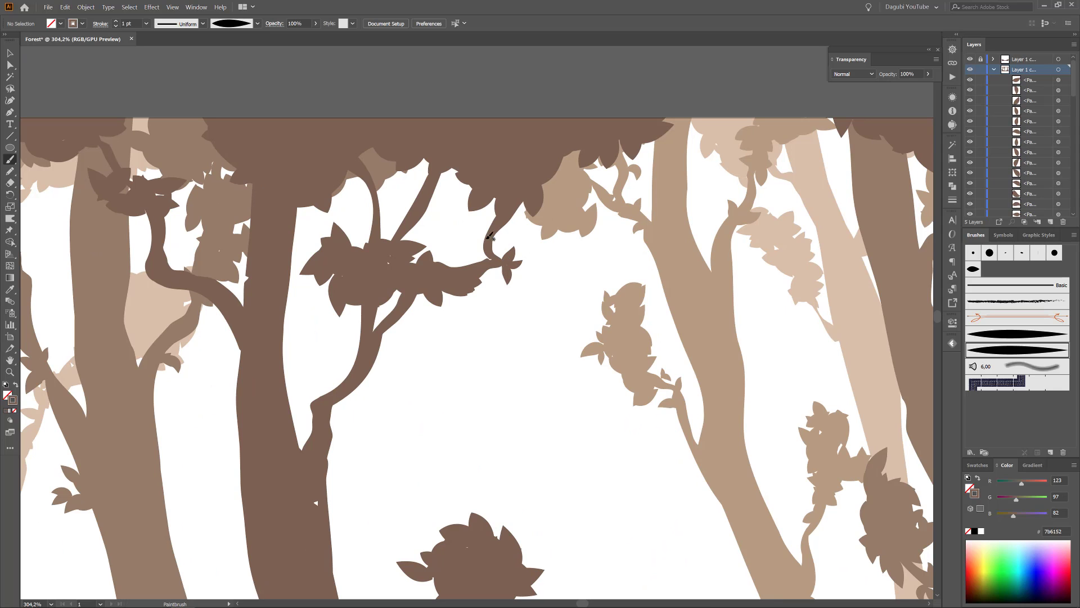
pyautogui.moveTo(492, 229)
pyautogui.mouseDown()
pyautogui.moveTo(461, 232)
pyautogui.moveTo(471, 244)
pyautogui.mouseUp()
pyautogui.moveTo(489, 231); pyautogui.dragTo(473, 251)
pyautogui.moveTo(285, 262); pyautogui.dragTo(397, 237)
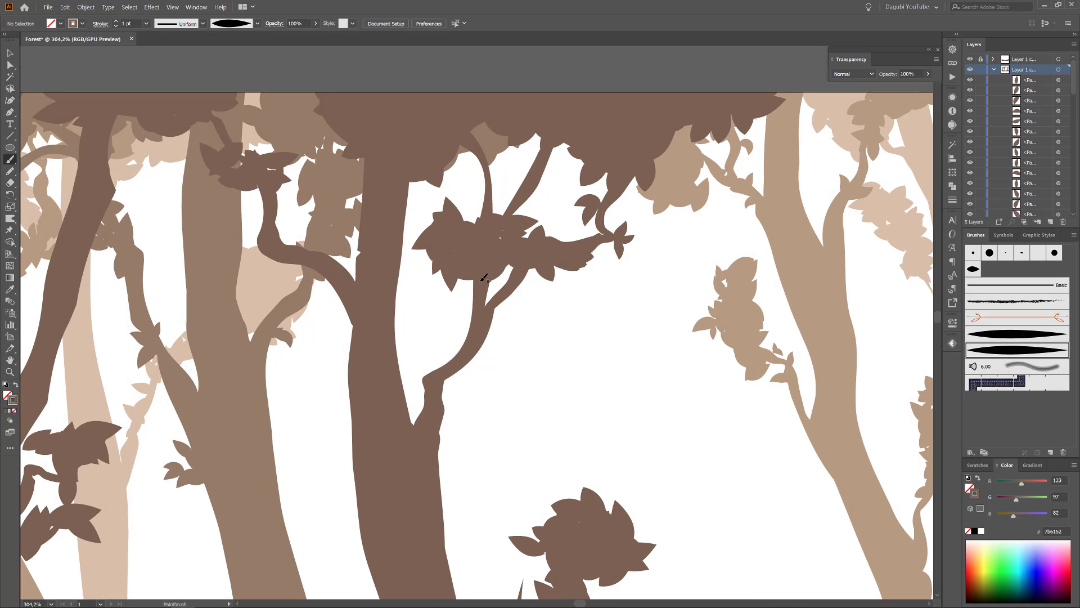
pyautogui.moveTo(265, 280); pyautogui.dragTo(499, 229)
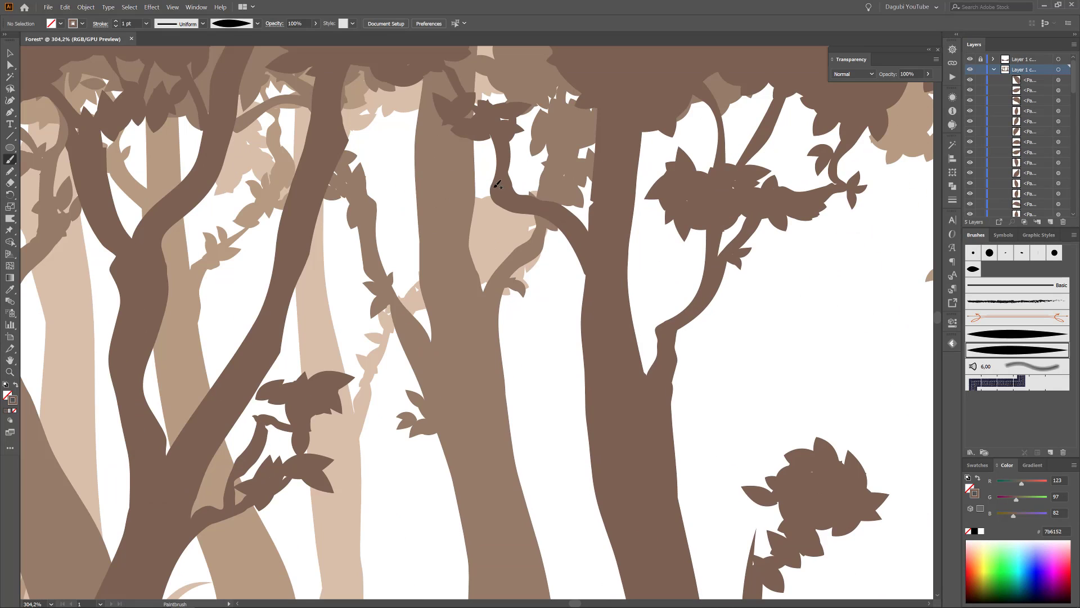
pyautogui.moveTo(495, 187); pyautogui.dragTo(475, 174)
pyautogui.moveTo(494, 190); pyautogui.dragTo(475, 206)
pyautogui.moveTo(751, 360)
pyautogui.mouseDown()
pyautogui.moveTo(684, 388)
pyautogui.moveTo(704, 400)
pyautogui.mouseUp()
pyautogui.moveTo(704, 403)
pyautogui.mouseDown()
pyautogui.moveTo(429, 262)
pyautogui.moveTo(388, 254)
pyautogui.mouseUp()
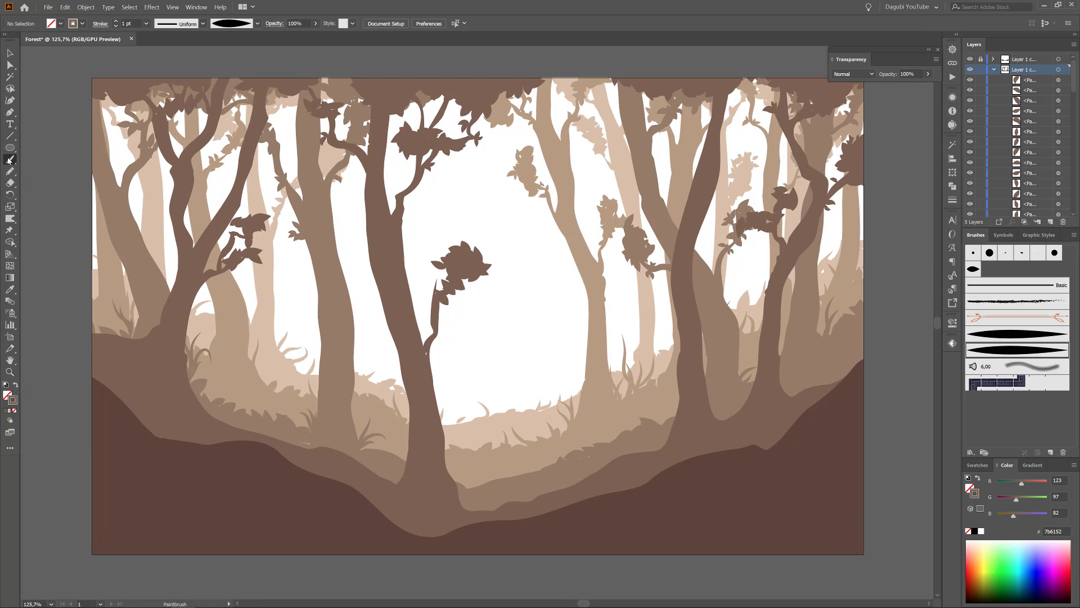
# Paint leaf scatter-brush foliage along the upper edge of the fourth-layer hill.
pyautogui.click(973, 269)
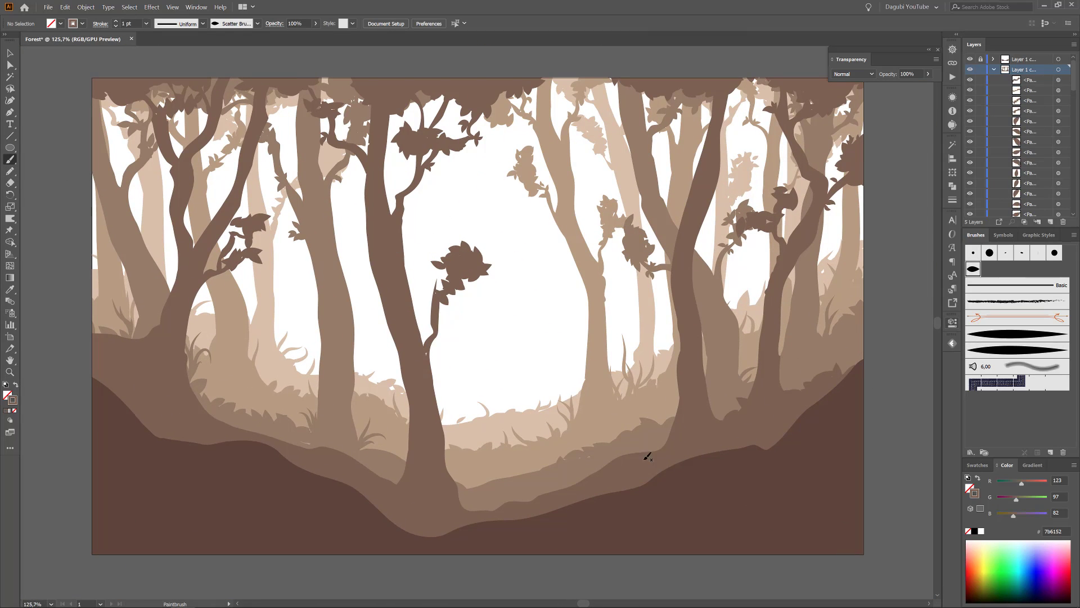
pyautogui.moveTo(385, 466); pyautogui.dragTo(363, 471)
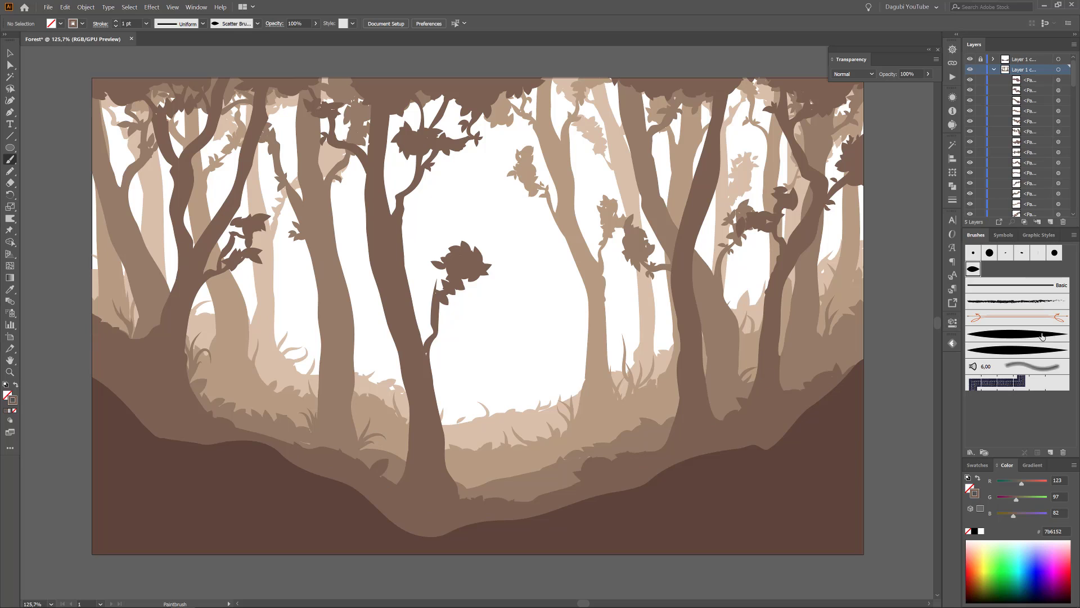
# Draw grass blades with the narrow tapered art brush at 0.5 pt along the fourth-layer hill and around its trunk bases.
pyautogui.click(1017, 334)
pyautogui.moveTo(549, 413); pyautogui.dragTo(536, 352)
pyautogui.hotkey('ctrl', 'z')
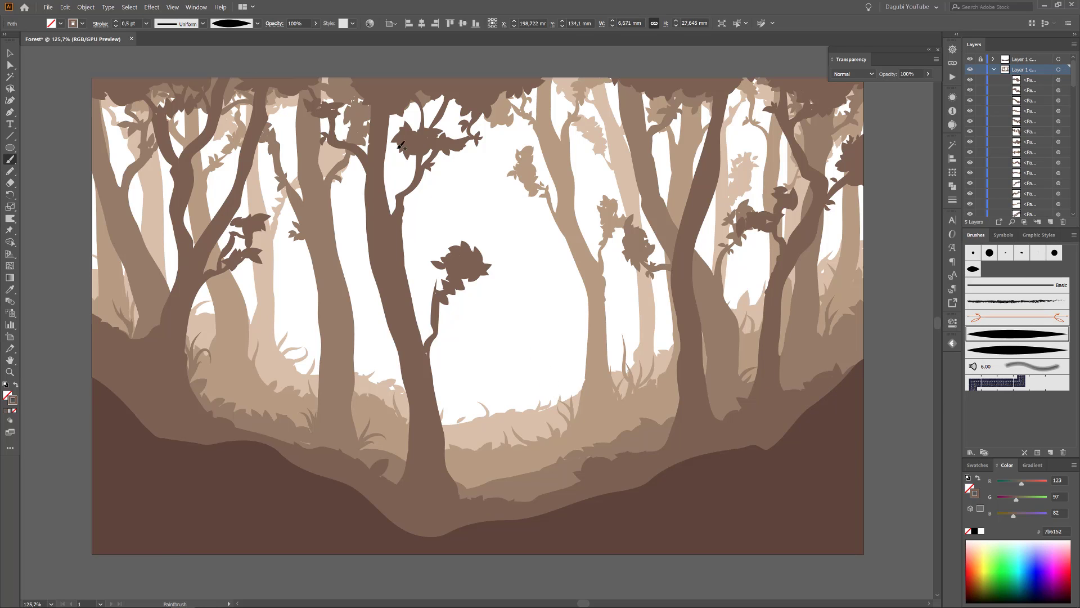
pyautogui.moveTo(663, 411); pyautogui.dragTo(655, 447)
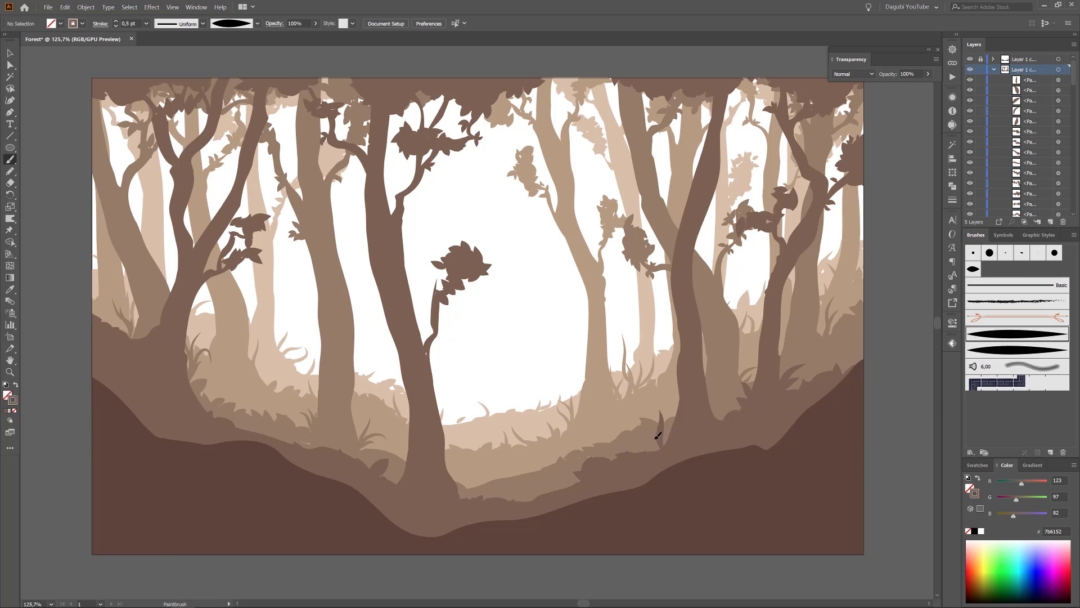
pyautogui.moveTo(472, 449); pyautogui.dragTo(458, 493)
pyautogui.moveTo(409, 436); pyautogui.dragTo(397, 482)
pyautogui.moveTo(256, 398); pyautogui.dragTo(273, 435)
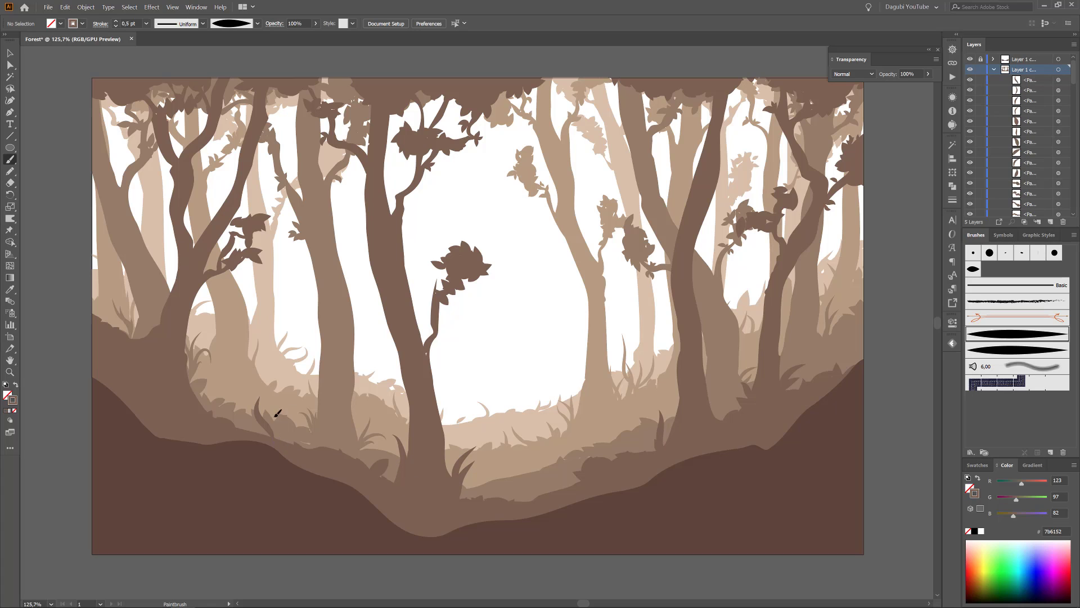
pyautogui.moveTo(151, 299)
pyautogui.mouseDown()
pyautogui.moveTo(145, 339)
pyautogui.moveTo(134, 308)
pyautogui.mouseUp()
# Add thinner grass blades at 0.25 pt stroke beside the existing tufts and tree bases on the fourth-layer hill.
pyautogui.click(115, 26)
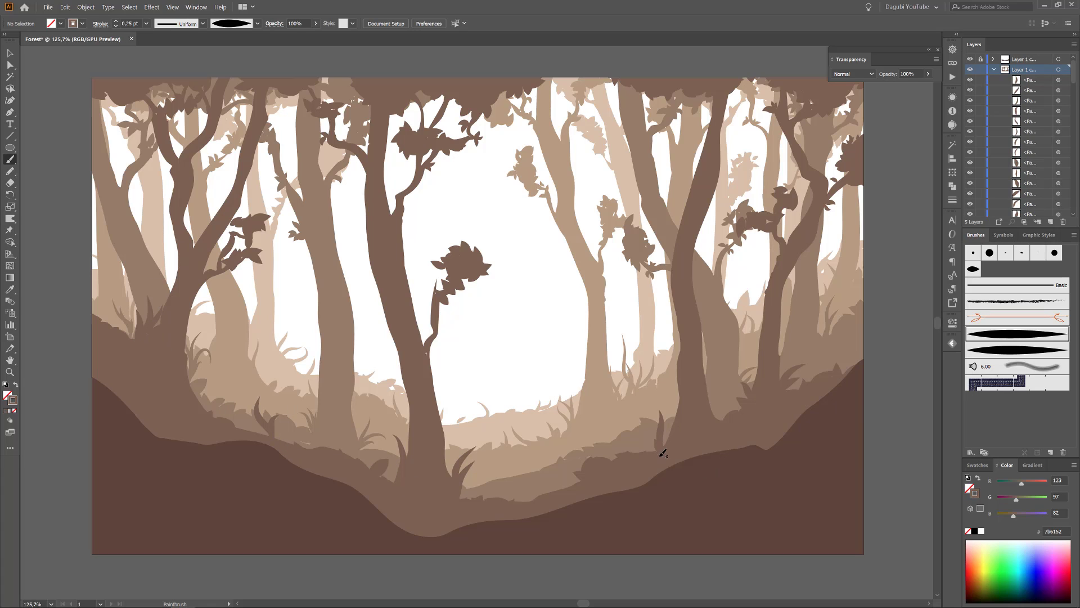
pyautogui.moveTo(654, 448)
pyautogui.mouseDown()
pyautogui.moveTo(638, 442)
pyautogui.moveTo(668, 431)
pyautogui.mouseUp()
pyautogui.moveTo(779, 386); pyautogui.dragTo(807, 351)
pyautogui.moveTo(790, 373); pyautogui.dragTo(797, 346)
pyautogui.moveTo(795, 377)
pyautogui.mouseDown()
pyautogui.moveTo(811, 365)
pyautogui.moveTo(758, 362)
pyautogui.mouseUp()
pyautogui.moveTo(757, 388)
pyautogui.mouseDown()
pyautogui.moveTo(732, 365)
pyautogui.moveTo(752, 349)
pyautogui.mouseUp()
pyautogui.moveTo(456, 488)
pyautogui.mouseDown()
pyautogui.moveTo(450, 447)
pyautogui.moveTo(477, 479)
pyautogui.mouseUp()
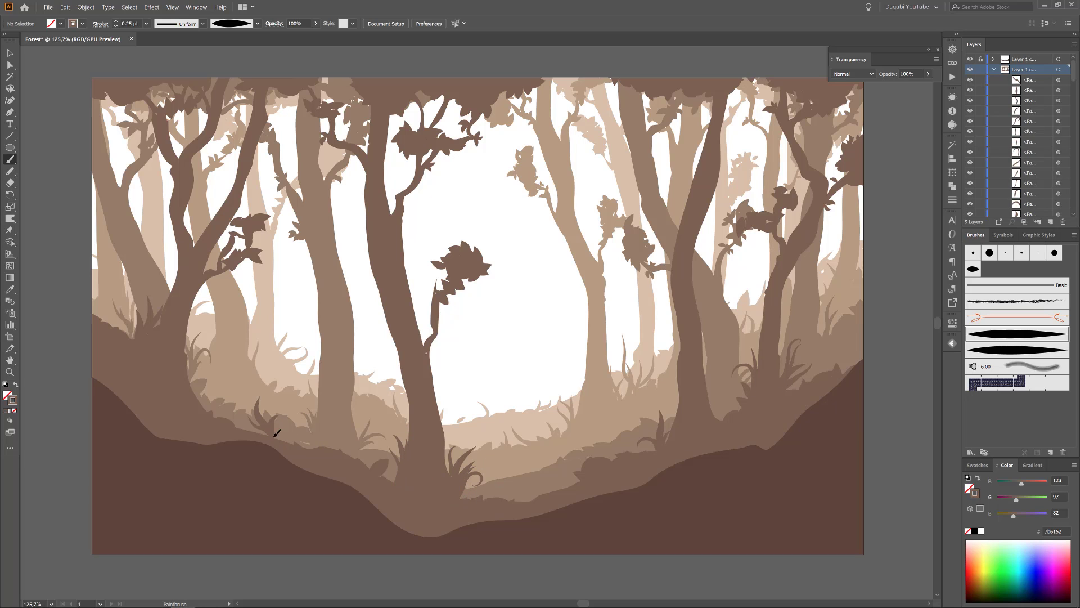
pyautogui.moveTo(136, 336)
pyautogui.mouseDown()
pyautogui.moveTo(128, 310)
pyautogui.moveTo(162, 293)
pyautogui.mouseUp()
# Add individual 1 pt tapered leaves to the central tree's low branch tip and around its foliage cluster.
pyautogui.scroll(3, 636, 368)
pyautogui.click(992, 349)
pyautogui.scroll(5, 453, 273)
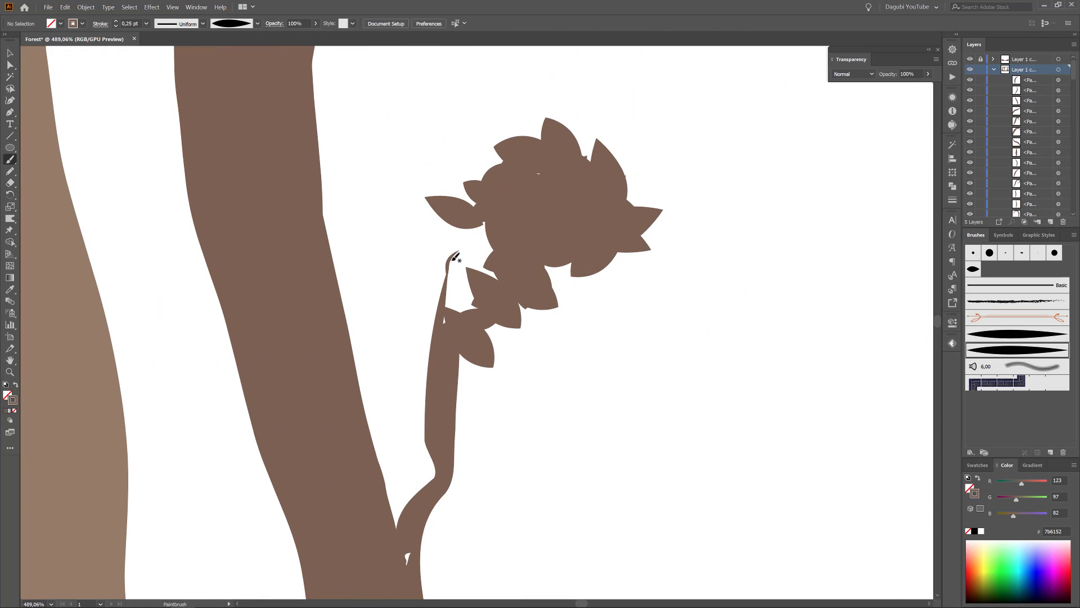
pyautogui.keyDown('ctrl'); pyautogui.click(452, 259); pyautogui.keyUp('ctrl')
pyautogui.click(116, 21)
pyautogui.click(116, 22)
pyautogui.click(116, 21)
pyautogui.keyDown('ctrl'); pyautogui.click(441, 118); pyautogui.keyUp('ctrl')
pyautogui.moveTo(419, 266); pyautogui.dragTo(448, 284)
pyautogui.moveTo(451, 183)
pyautogui.mouseDown()
pyautogui.moveTo(473, 229)
pyautogui.moveTo(468, 264)
pyautogui.mouseUp()
pyautogui.moveTo(647, 177); pyautogui.dragTo(623, 206)
pyautogui.moveTo(657, 197)
pyautogui.mouseDown()
pyautogui.moveTo(627, 209)
pyautogui.moveTo(671, 240)
pyautogui.mouseUp()
pyautogui.moveTo(641, 236)
pyautogui.mouseDown()
pyautogui.moveTo(674, 255)
pyautogui.moveTo(642, 231)
pyautogui.mouseUp()
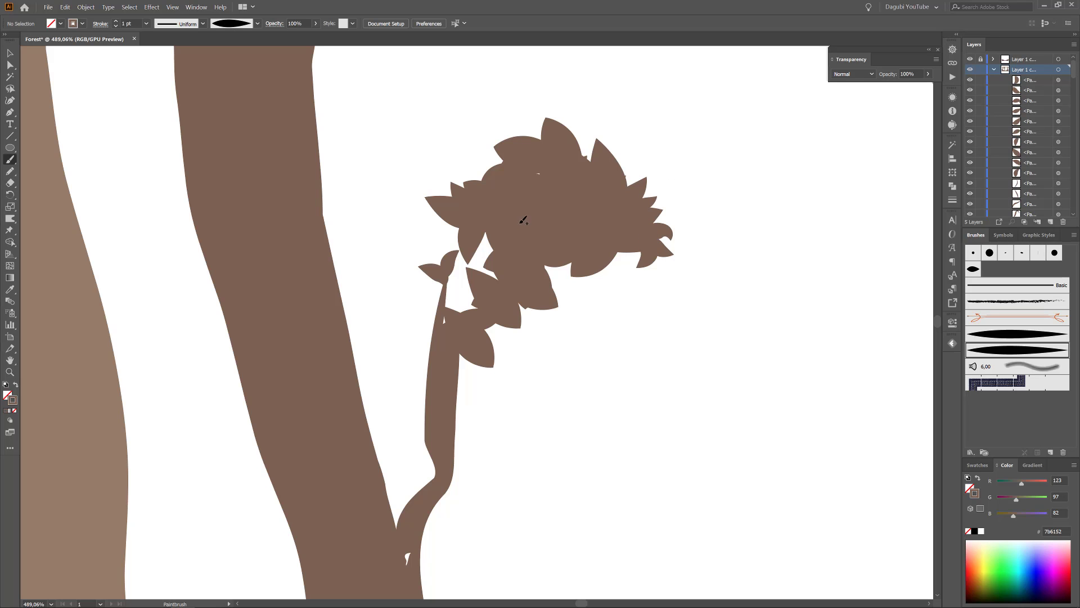
pyautogui.moveTo(580, 129)
pyautogui.mouseDown()
pyautogui.moveTo(586, 158)
pyautogui.moveTo(629, 181)
pyautogui.mouseUp()
pyautogui.moveTo(608, 302); pyautogui.dragTo(453, 340)
# Lock Layer 1 copy 3, unlock Layer 1 copy 4, and select the front hill's artwork.
pyautogui.hotkey('ctrl', '0')
pyautogui.click(993, 70)
pyautogui.click(980, 69)
pyautogui.hotkey('ctrl', '1')
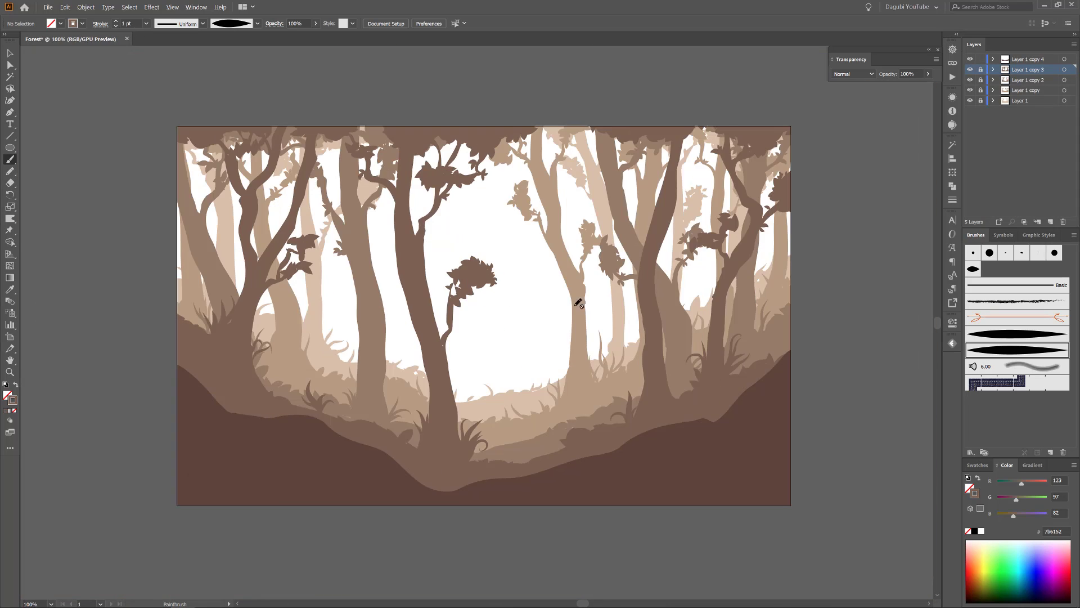
pyautogui.click(970, 59)
pyautogui.click(970, 59)
pyautogui.click(980, 59)
pyautogui.click(1056, 60)
pyautogui.click(1064, 59)
# Paint thick Blob Brush trunks along both side edges of the front layer, each with a branch reaching the artwork's upper edge.
pyautogui.moveTo(10, 159); pyautogui.dragTo(44, 172)
pyautogui.doubleClick(9, 160)
pyautogui.press('Return')
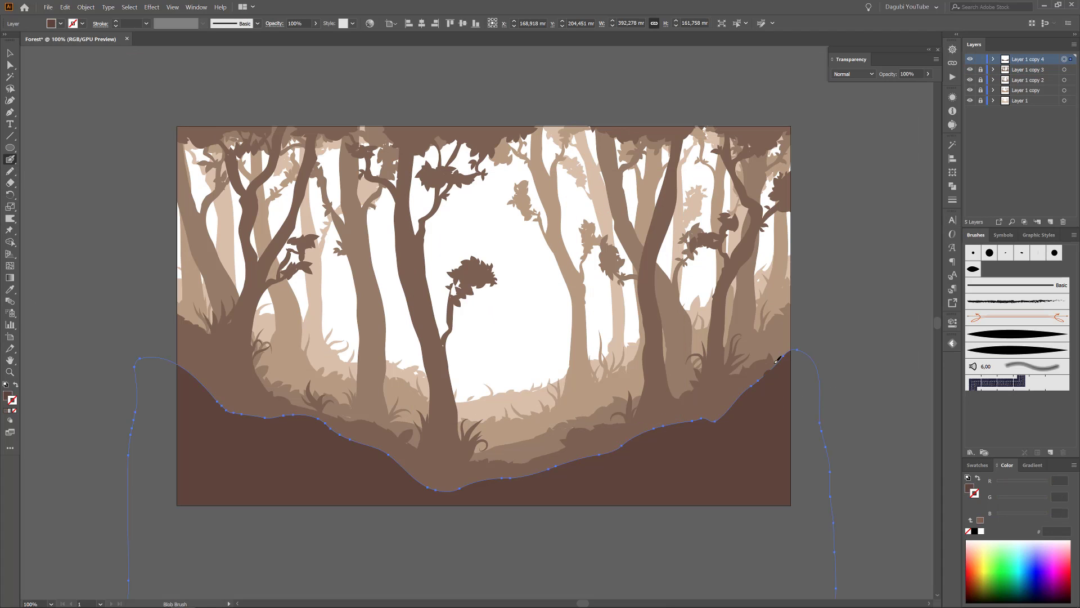
pyautogui.moveTo(778, 359)
pyautogui.mouseDown()
pyautogui.moveTo(789, 293)
pyautogui.moveTo(788, 129)
pyautogui.mouseUp()
pyautogui.moveTo(219, 408)
pyautogui.mouseDown()
pyautogui.moveTo(194, 352)
pyautogui.moveTo(193, 175)
pyautogui.moveTo(183, 376)
pyautogui.moveTo(183, 178)
pyautogui.mouseUp()
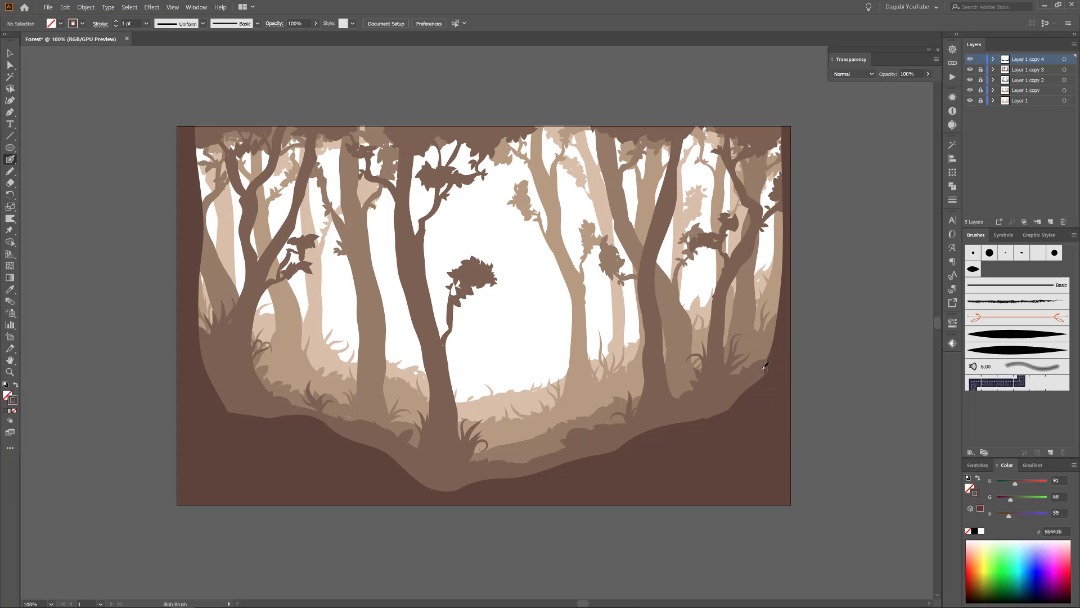
pyautogui.moveTo(229, 144); pyautogui.dragTo(234, 127)
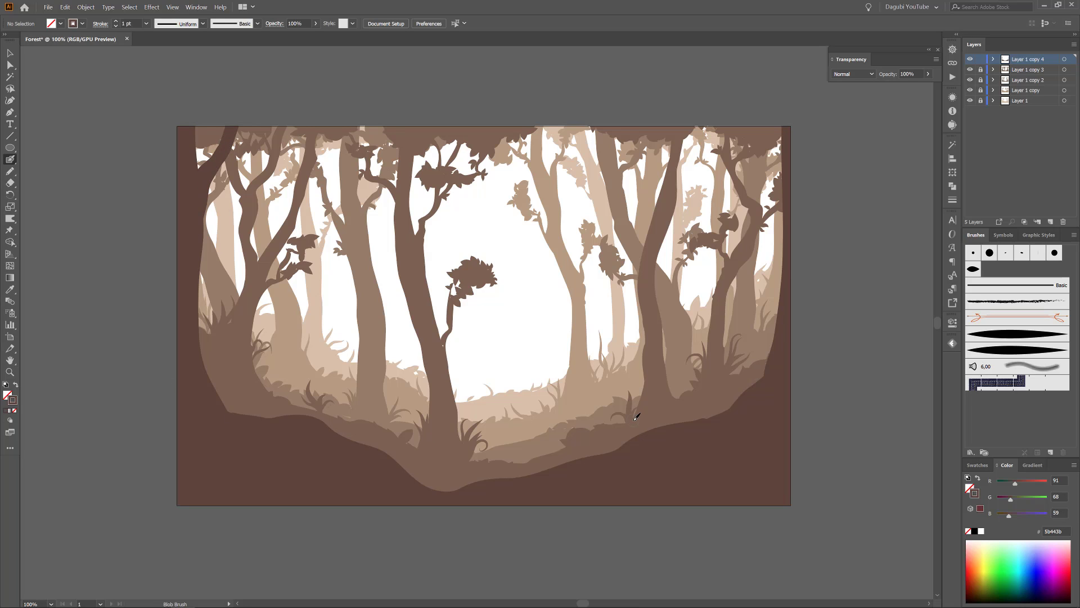
pyautogui.moveTo(787, 236)
pyautogui.mouseDown()
pyautogui.moveTo(762, 159)
pyautogui.moveTo(780, 202)
pyautogui.moveTo(783, 186)
pyautogui.moveTo(730, 112)
pyautogui.mouseUp()
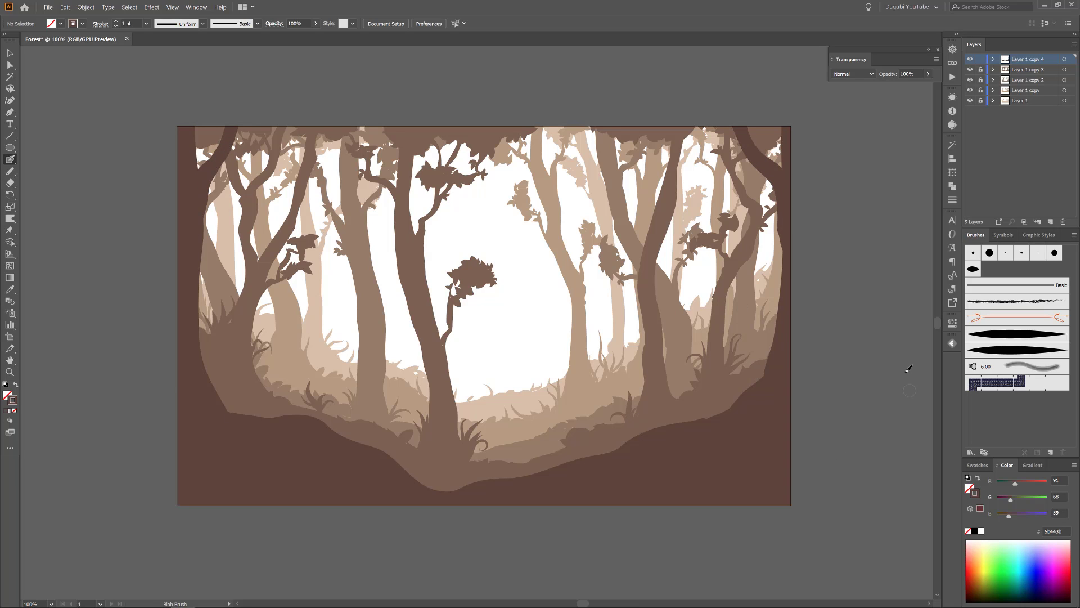
# Adjust the Blob Brush size and paint thin, crooked trunks rising from the front hill near both side edges.
pyautogui.moveTo(466, 340); pyautogui.dragTo(442, 344)
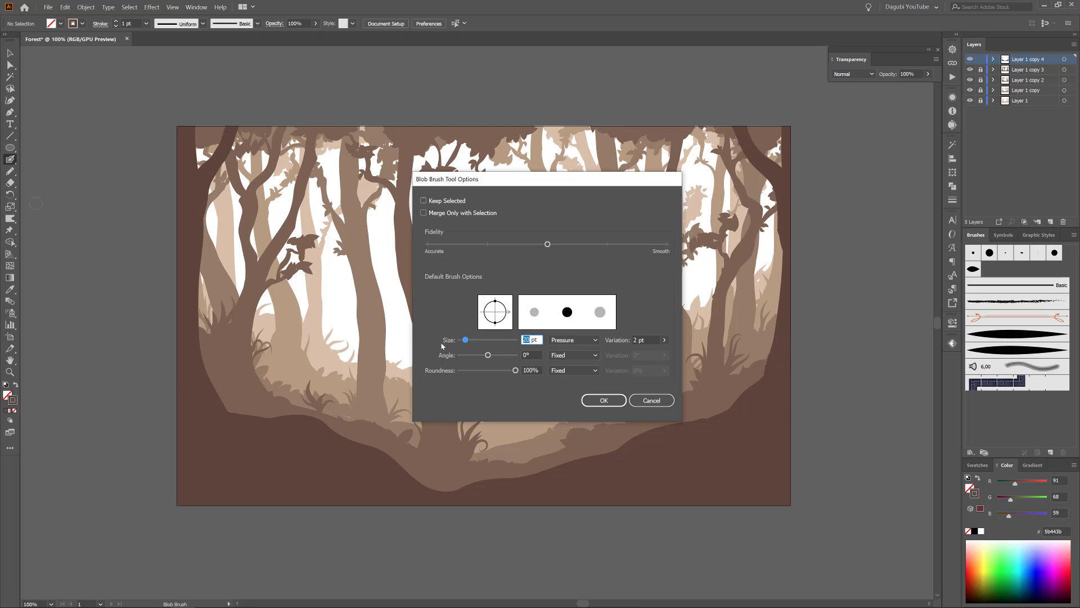
pyautogui.click(613, 401)
pyautogui.moveTo(763, 377); pyautogui.dragTo(753, 332)
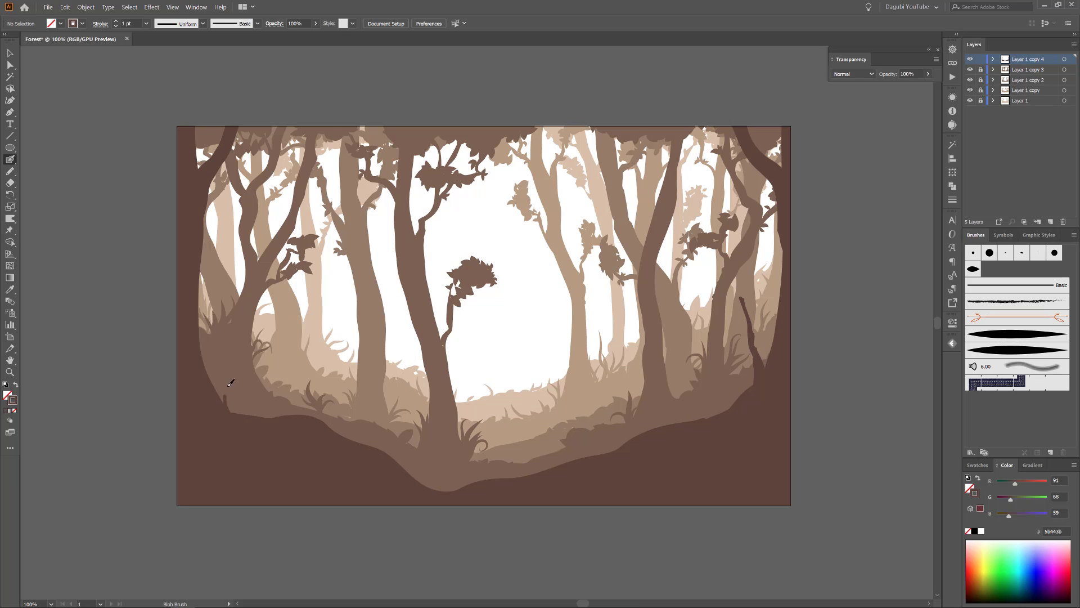
pyautogui.moveTo(227, 300); pyautogui.dragTo(233, 309)
pyautogui.moveTo(197, 394); pyautogui.dragTo(358, 371)
pyautogui.keyDown('ctrl'); pyautogui.click(357, 372); pyautogui.keyUp('ctrl')
# Remove the hollow gap inside the left thin trunk so its shape is solid.
pyautogui.moveTo(10, 64); pyautogui.dragTo(70, 77)
pyautogui.click(387, 158)
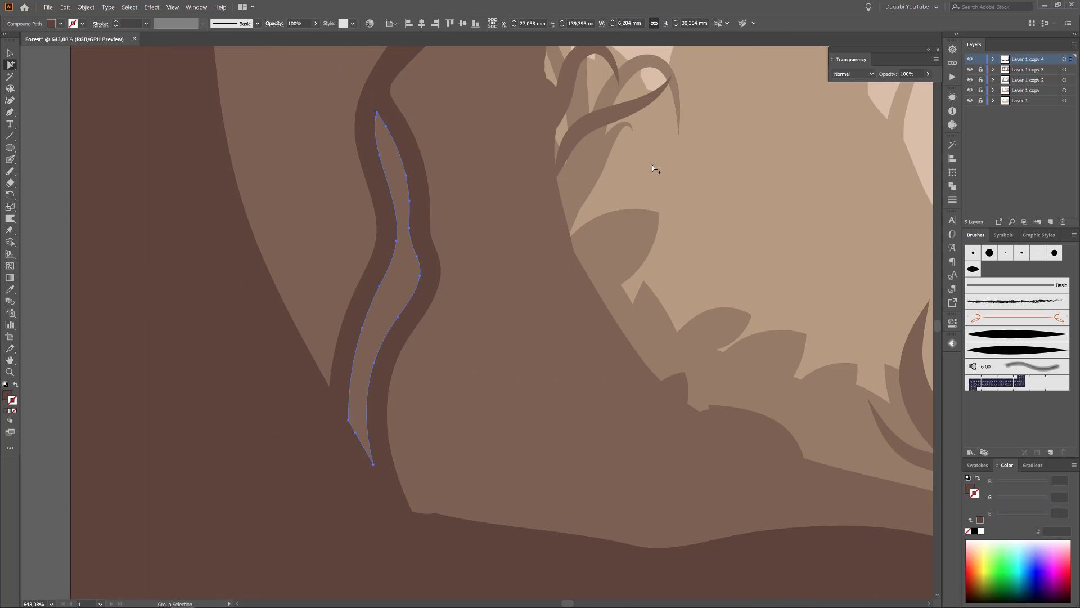
pyautogui.scroll(-3, 651, 163)
pyautogui.scroll(5, 513, 236)
pyautogui.scroll(-10, 716, 152)
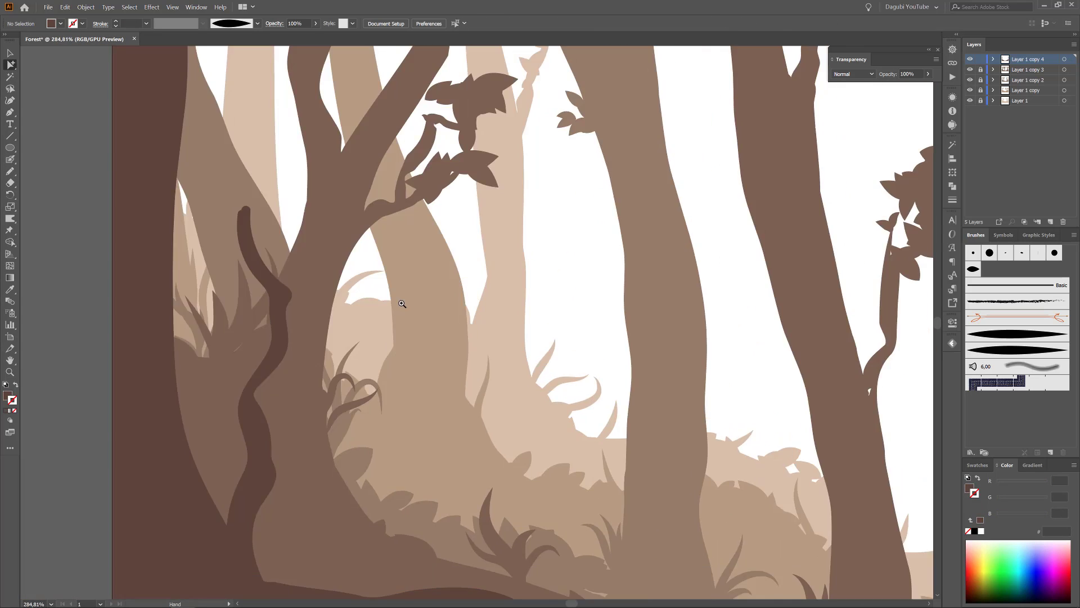
pyautogui.scroll(3, 552, 252)
# Paint a third thin, crooked trunk on the front hill's right slope with the Blob Brush and fill its inner gaps.
pyautogui.click(11, 159)
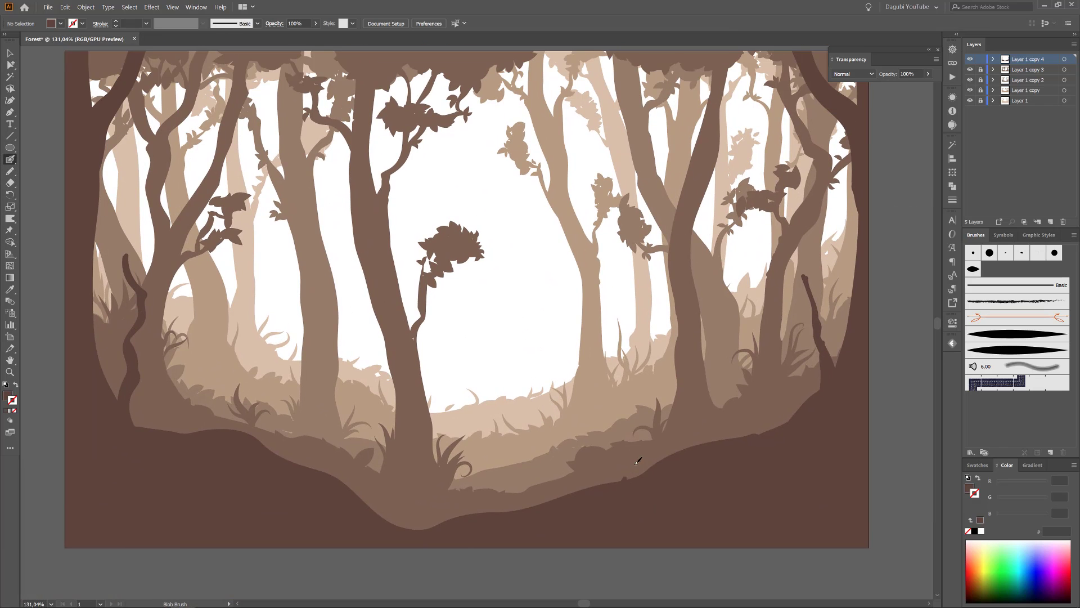
pyautogui.moveTo(626, 477); pyautogui.dragTo(622, 387)
pyautogui.scroll(4, 648, 467)
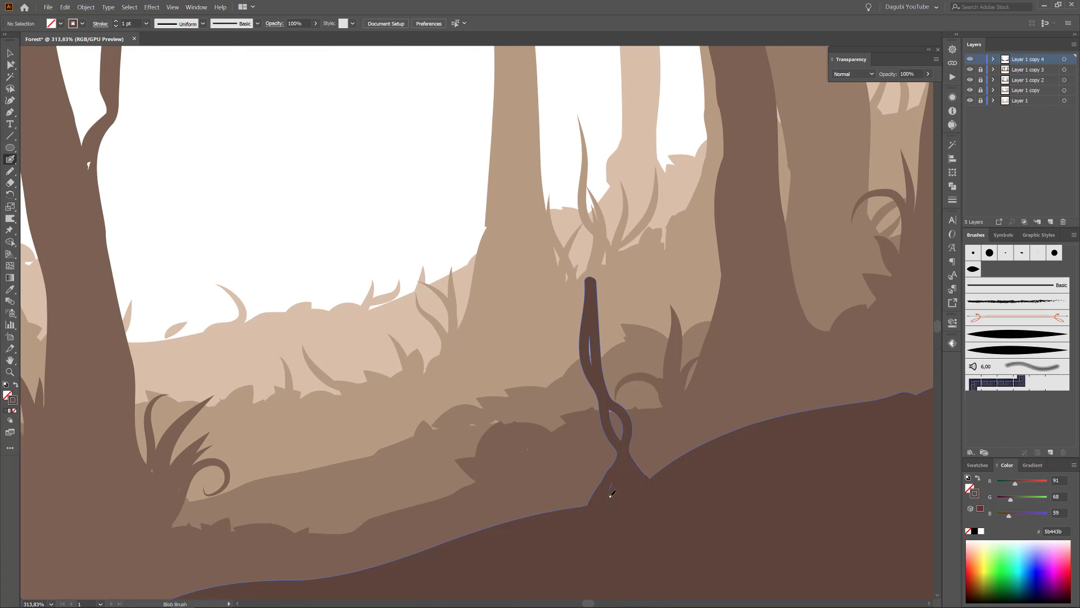
pyautogui.scroll(-5, 590, 341)
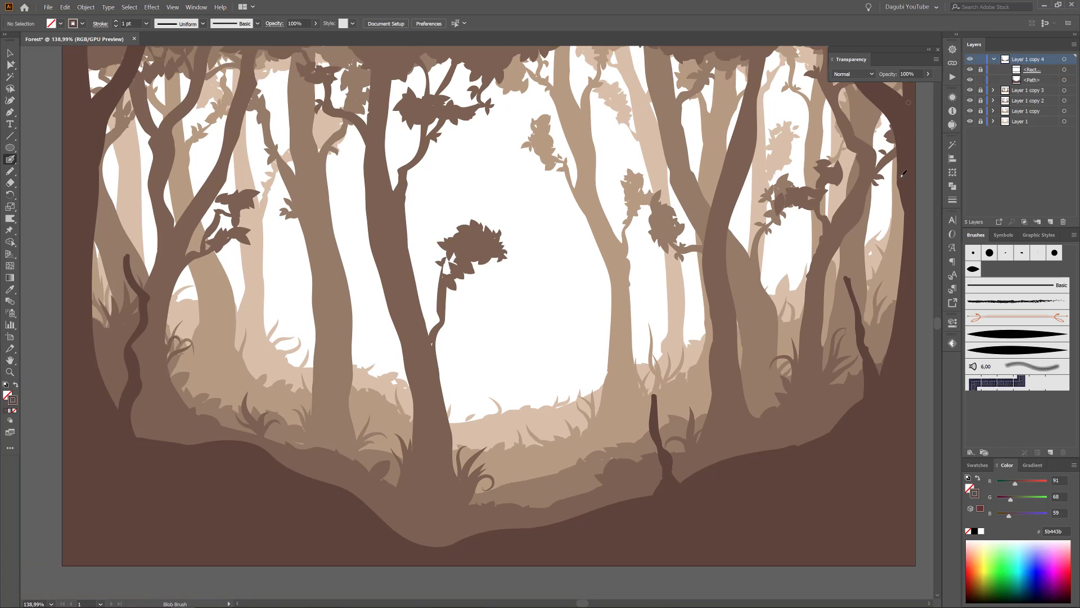
pyautogui.scroll(2, 638, 428)
# Roughen the front-layer path with 0.2% relative size and smooth points, and expand its appearance.
pyautogui.click(1064, 80)
pyautogui.hotkey('ctrl', '0')
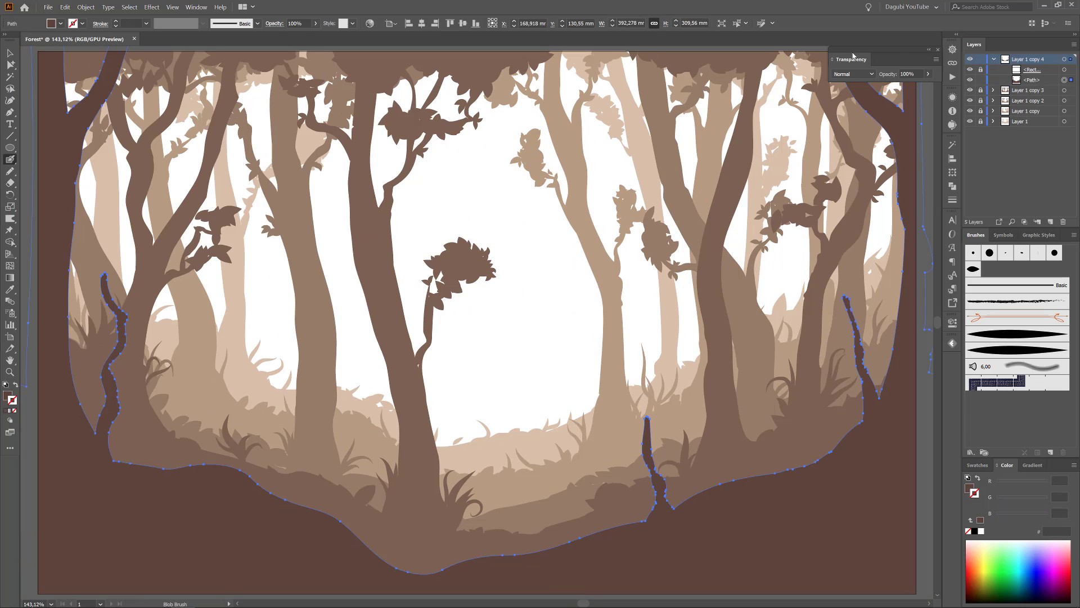
pyautogui.click(152, 8)
pyautogui.moveTo(214, 91)
pyautogui.click(288, 109)
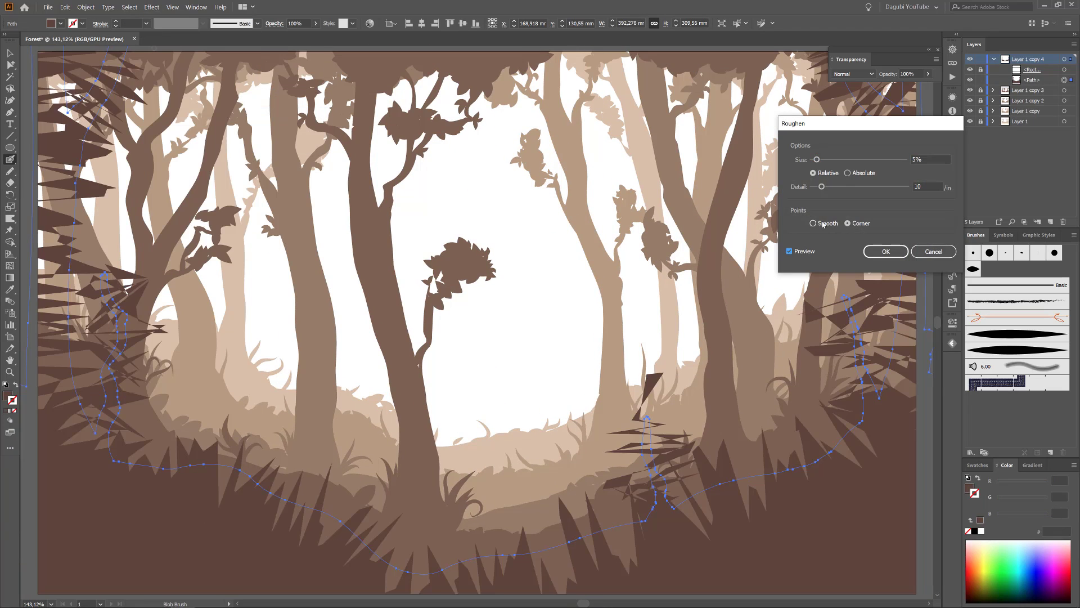
pyautogui.click(934, 186)
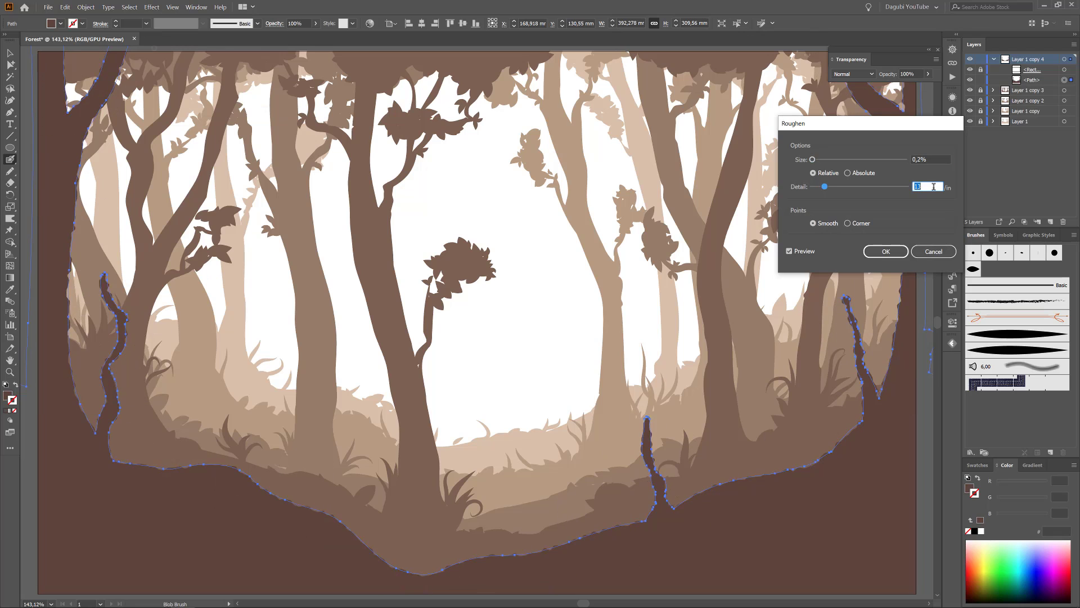
pyautogui.click(886, 252)
pyautogui.click(91, 9)
pyautogui.click(107, 105)
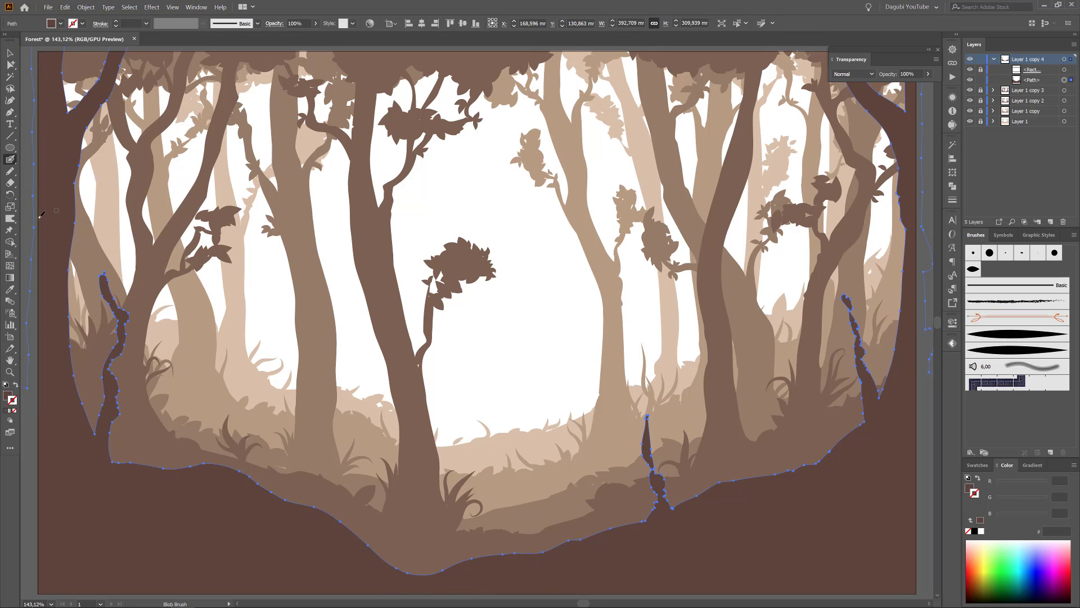
# Warp the tip of the front layer's left thin trunk upward into a tapered point.
pyautogui.click(10, 218)
pyautogui.click(129, 8)
pyautogui.click(135, 34)
pyautogui.moveTo(102, 271); pyautogui.dragTo(106, 247)
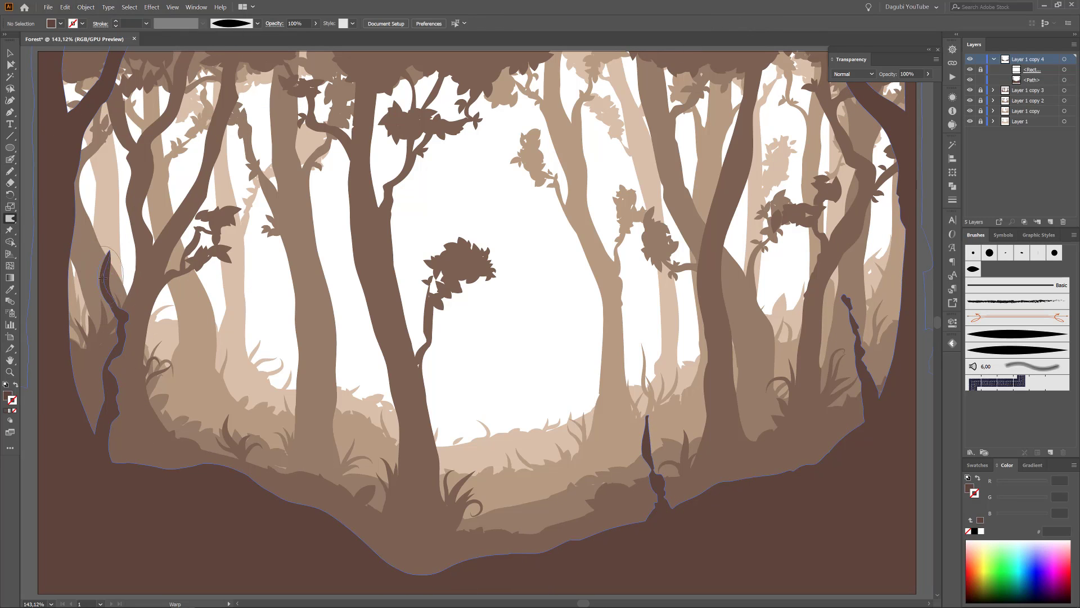
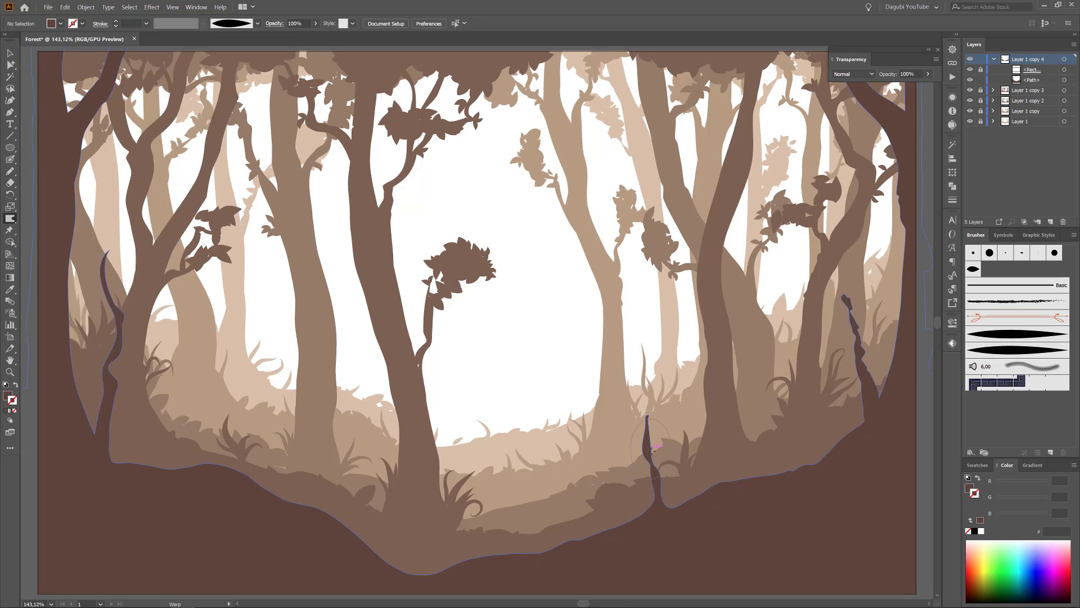
# Warp thin side branches out of the front layer's middle and right thin trunks.
pyautogui.moveTo(651, 450); pyautogui.dragTo(669, 469)
pyautogui.moveTo(859, 360)
pyautogui.mouseDown()
pyautogui.moveTo(838, 348)
pyautogui.moveTo(851, 360)
pyautogui.mouseUp()
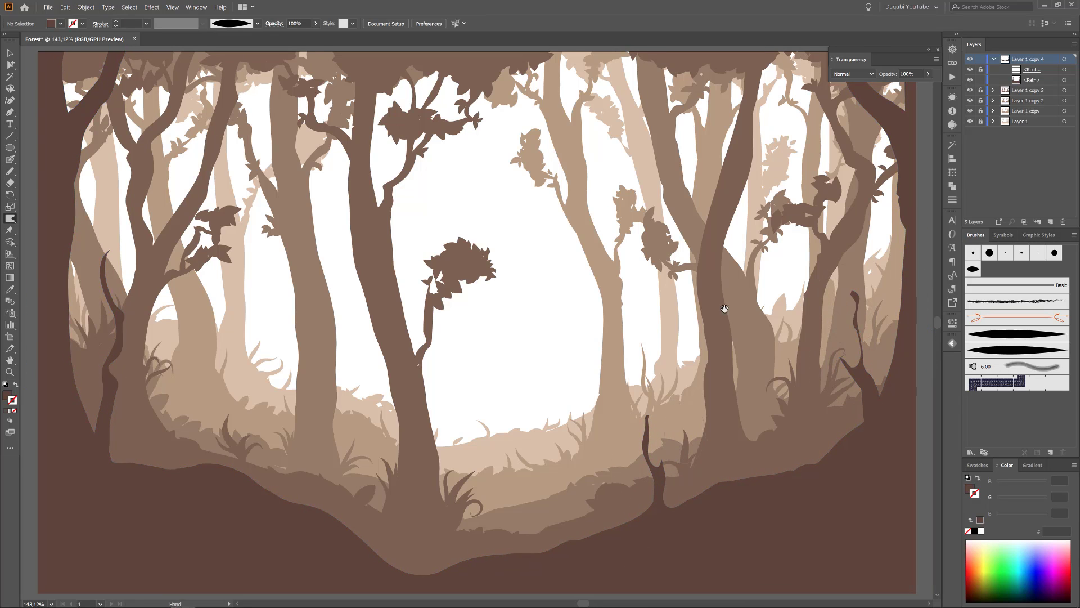
pyautogui.moveTo(724, 308); pyautogui.dragTo(613, 409)
pyautogui.moveTo(304, 338); pyautogui.dragTo(562, 318)
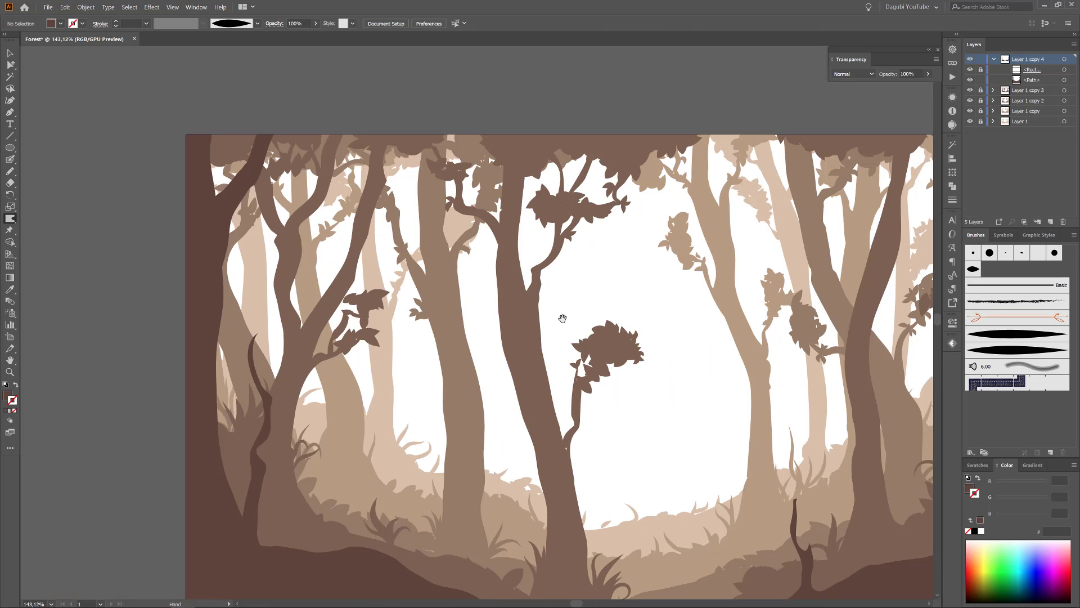
pyautogui.moveTo(527, 419); pyautogui.dragTo(388, 385)
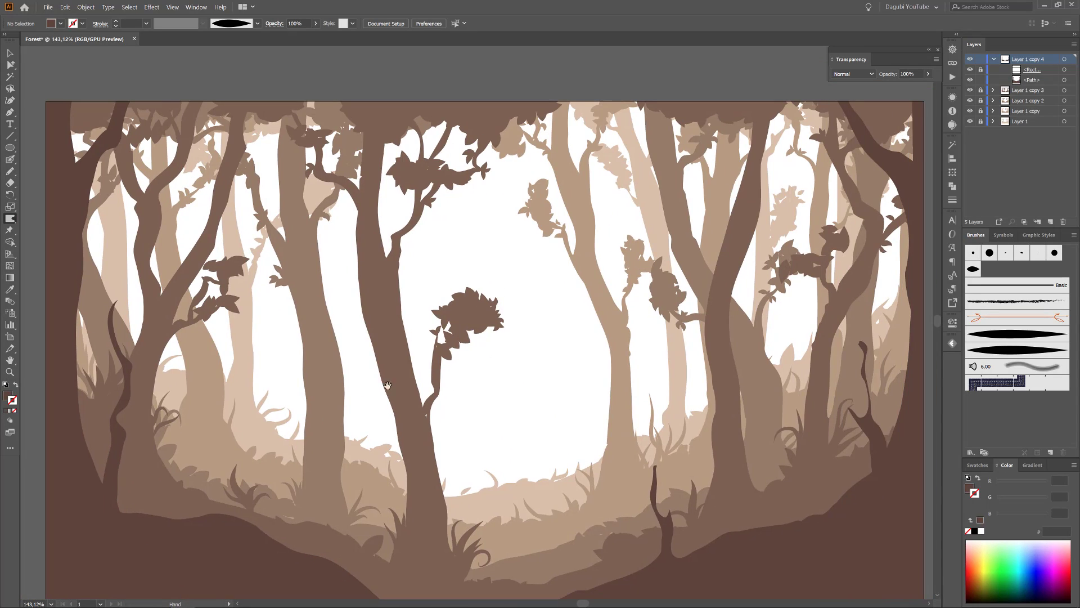
# With the Paintbrush and the leaf scatter brush at 1 pt, paint leaves in the upper-right canopy and on the right thin trunk.
pyautogui.click(10, 161)
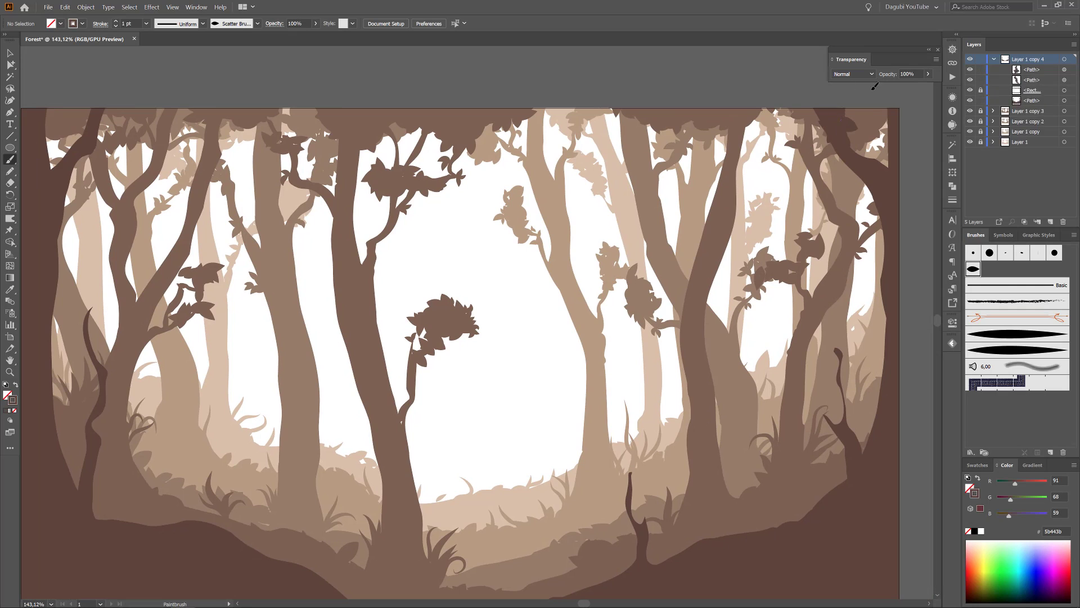
pyautogui.moveTo(869, 128); pyautogui.dragTo(838, 113)
pyautogui.moveTo(832, 121); pyautogui.dragTo(799, 111)
pyautogui.moveTo(819, 128)
pyautogui.mouseDown()
pyautogui.moveTo(784, 107)
pyautogui.moveTo(796, 131)
pyautogui.mouseUp()
pyautogui.moveTo(833, 124); pyautogui.dragTo(813, 146)
pyautogui.moveTo(849, 433); pyautogui.dragTo(850, 391)
pyautogui.moveTo(856, 394); pyautogui.dragTo(832, 379)
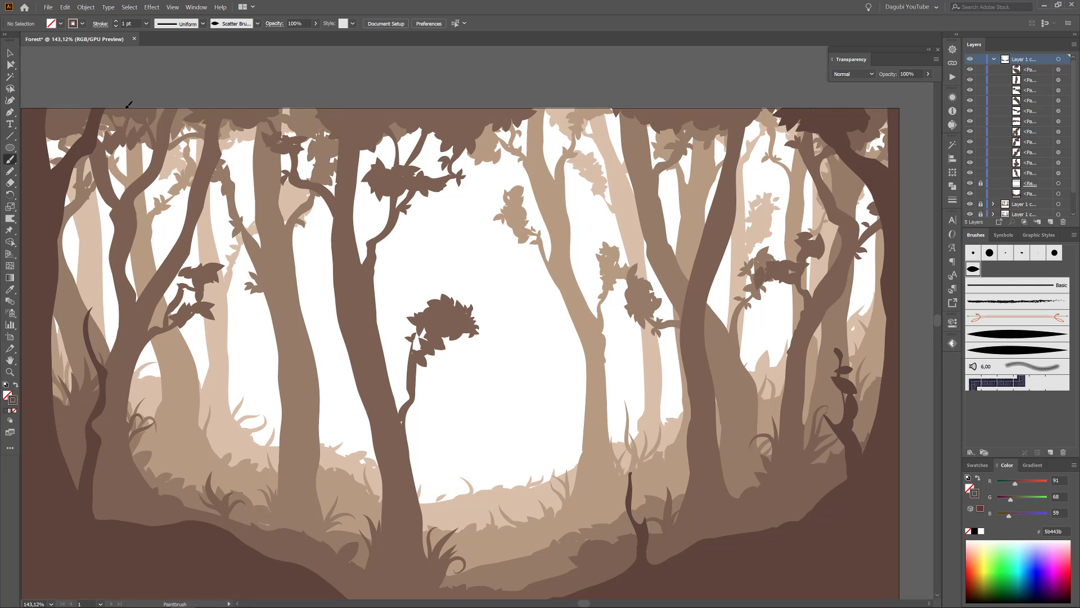
# Paint scatter-brush leaves in the upper-left canopy and along the front hill's edge, using 1 pt and 2 pt strokes.
pyautogui.moveTo(128, 105)
pyautogui.mouseDown()
pyautogui.moveTo(79, 133)
pyautogui.moveTo(127, 130)
pyautogui.mouseUp()
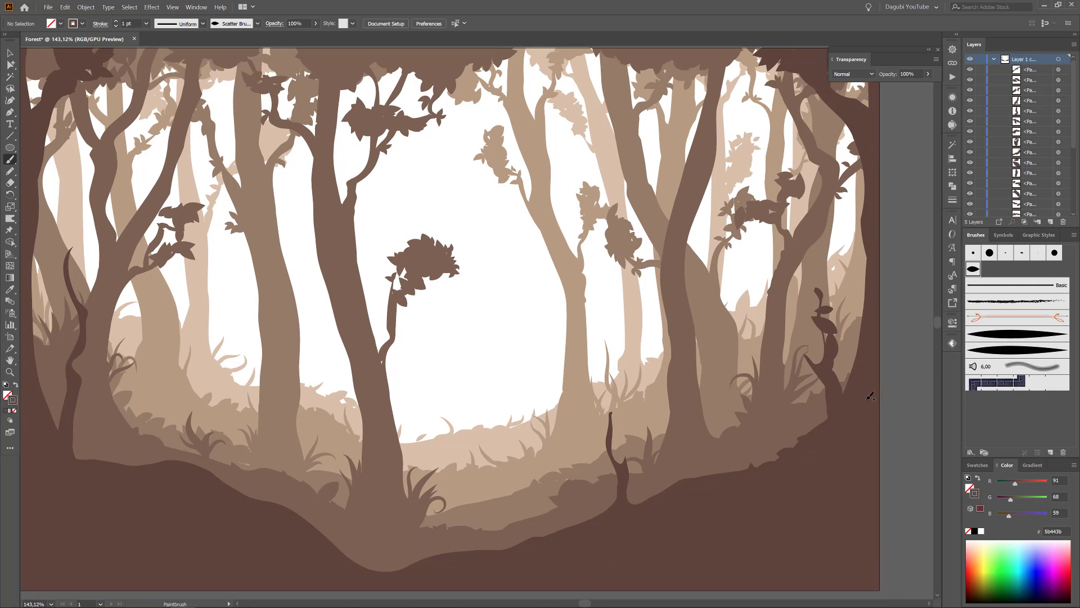
pyautogui.moveTo(596, 523)
pyautogui.mouseDown()
pyautogui.moveTo(500, 563)
pyautogui.moveTo(332, 543)
pyautogui.moveTo(76, 453)
pyautogui.moveTo(51, 408)
pyautogui.mouseUp()
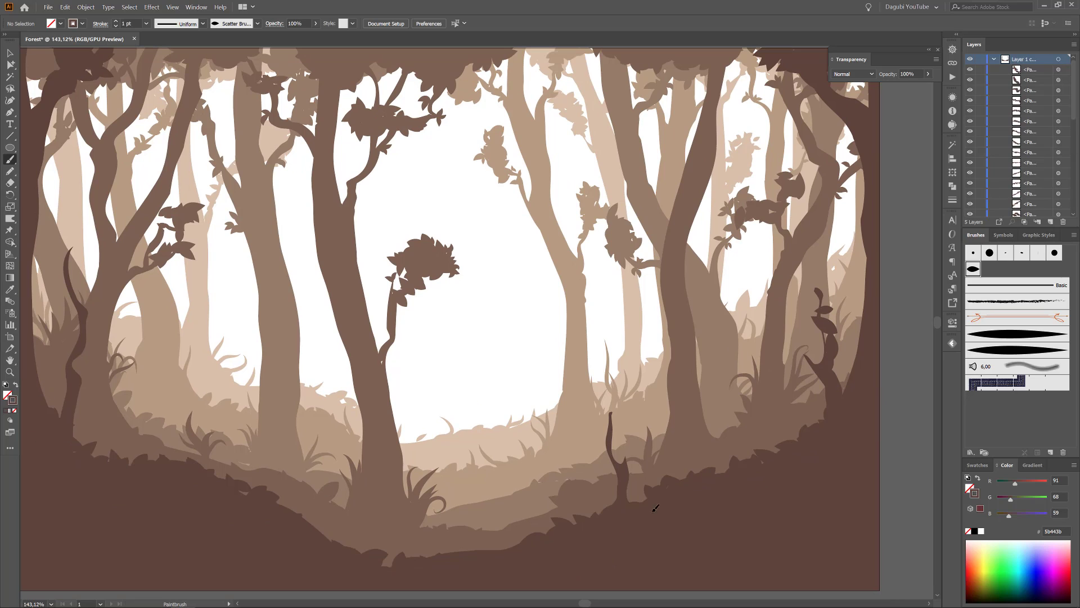
pyautogui.click(115, 22)
pyautogui.moveTo(670, 495); pyautogui.dragTo(731, 462)
pyautogui.moveTo(759, 456)
pyautogui.mouseDown()
pyautogui.moveTo(802, 430)
pyautogui.moveTo(756, 453)
pyautogui.mouseUp()
pyautogui.moveTo(523, 533); pyautogui.dragTo(405, 554)
pyautogui.moveTo(399, 556); pyautogui.dragTo(332, 544)
pyautogui.moveTo(278, 498); pyautogui.dragTo(247, 486)
pyautogui.moveTo(115, 457); pyautogui.dragTo(76, 433)
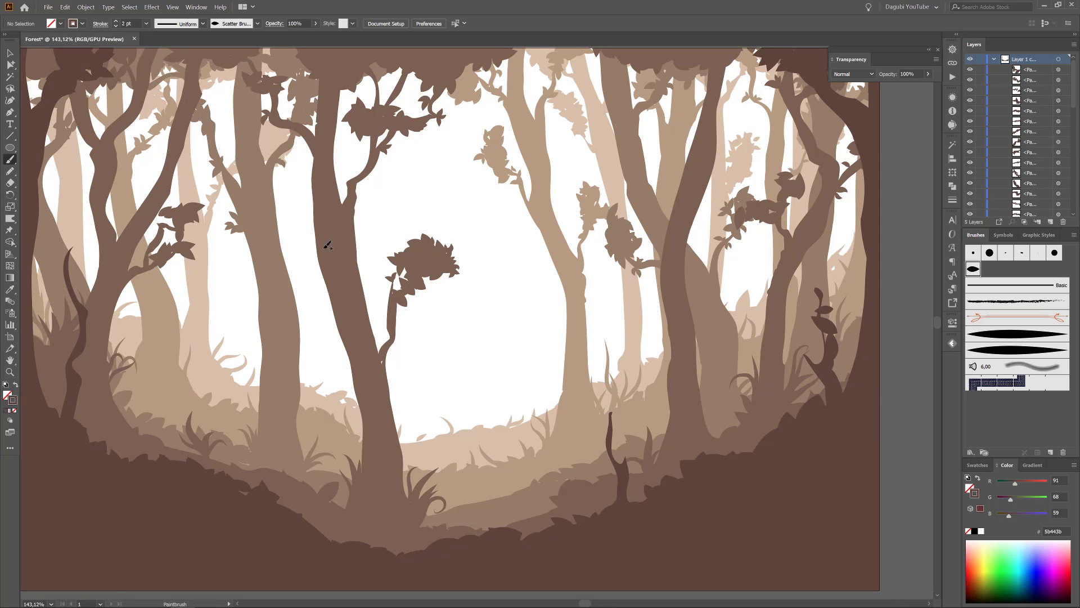
# Paint 0.5 pt scatter-brush leaves around the branches of the right and middle thin trunks.
pyautogui.moveTo(801, 347); pyautogui.dragTo(819, 367)
pyautogui.moveTo(807, 344); pyautogui.dragTo(792, 340)
pyautogui.moveTo(834, 363); pyautogui.dragTo(839, 344)
pyautogui.moveTo(820, 314); pyautogui.dragTo(838, 308)
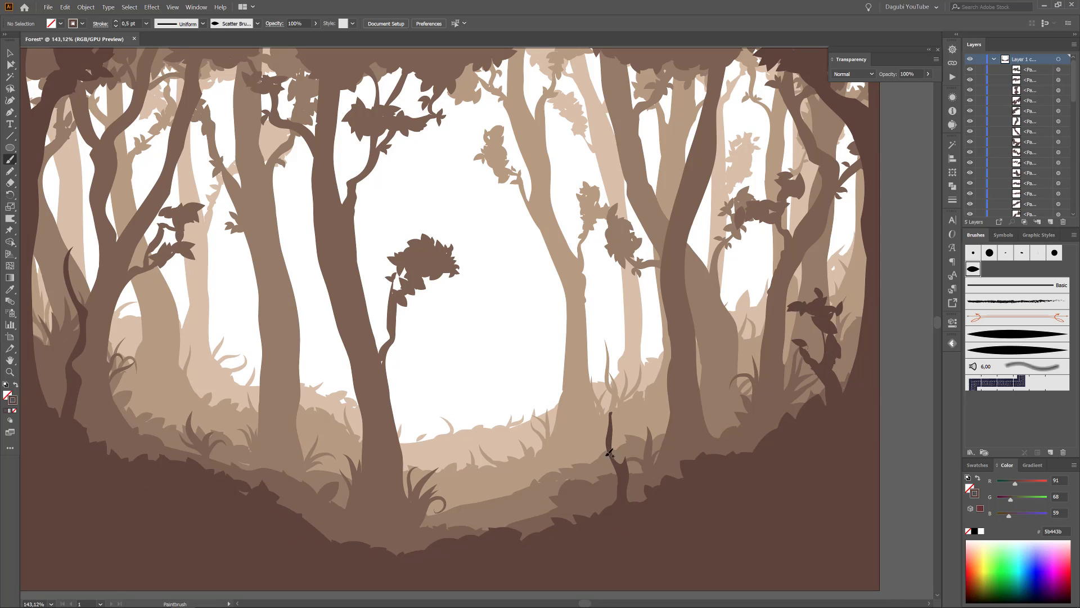
pyautogui.moveTo(609, 451); pyautogui.dragTo(626, 448)
pyautogui.moveTo(609, 439); pyautogui.dragTo(603, 422)
pyautogui.moveTo(613, 430); pyautogui.dragTo(625, 412)
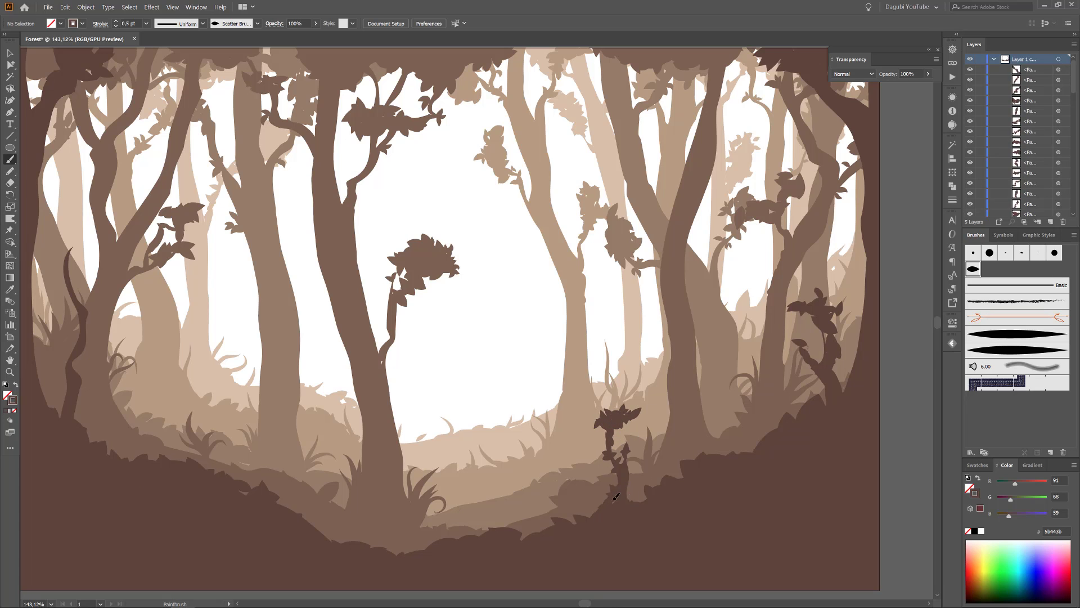
# Paint small pointed leaves on the right thin trunk's lower branch with a tapered art brush at 0.75 pt.
pyautogui.click(1019, 347)
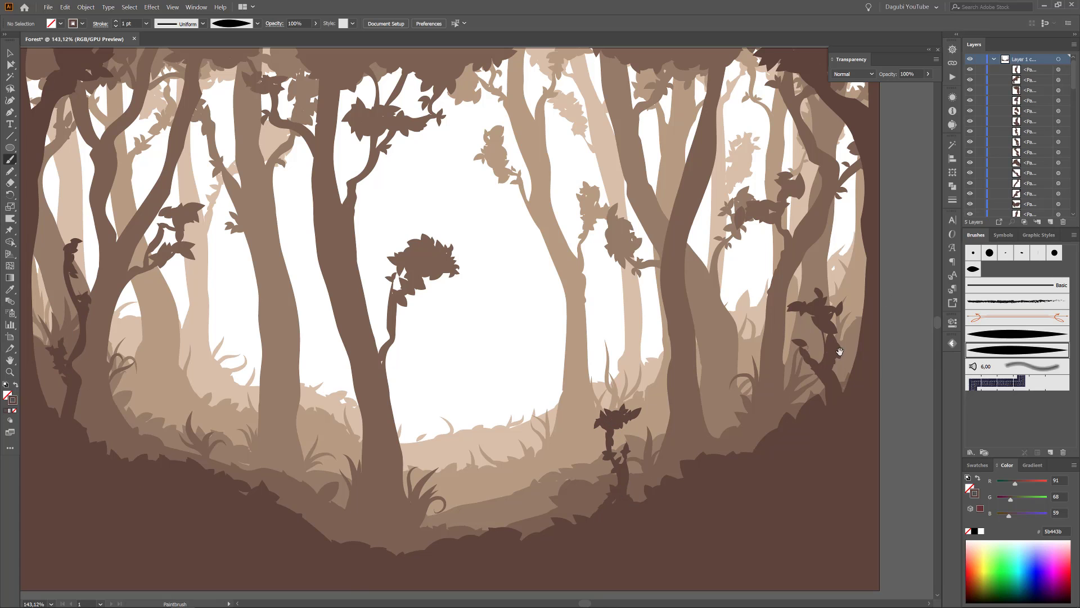
pyautogui.scroll(7, 854, 356)
pyautogui.moveTo(630, 342); pyautogui.dragTo(651, 308)
pyautogui.moveTo(636, 311); pyautogui.dragTo(631, 288)
pyautogui.moveTo(631, 340); pyautogui.dragTo(665, 338)
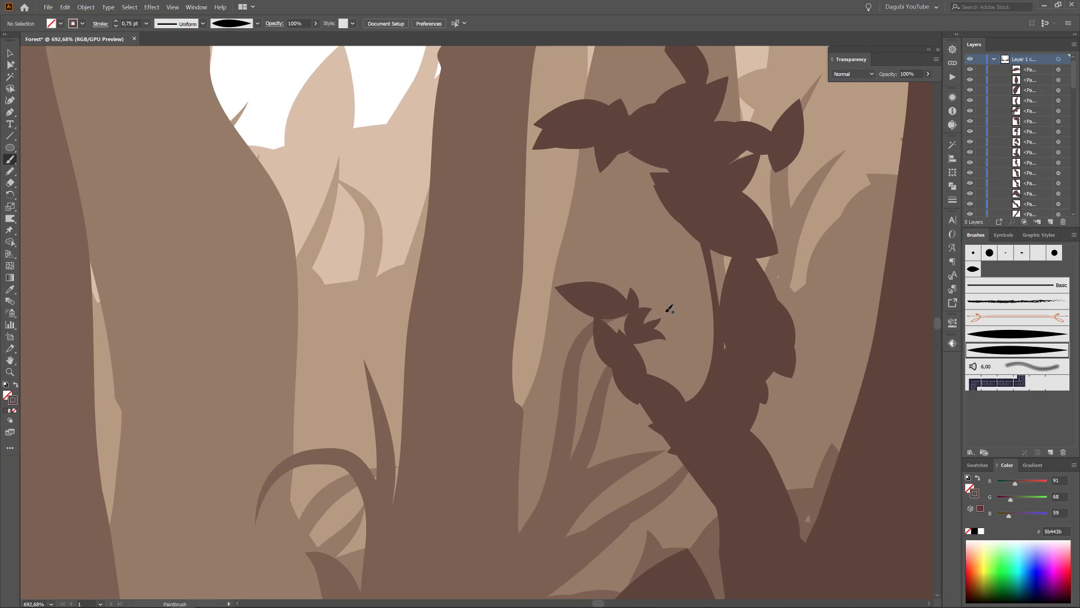
pyautogui.moveTo(596, 324); pyautogui.dragTo(558, 314)
pyautogui.moveTo(602, 341); pyautogui.dragTo(577, 344)
pyautogui.moveTo(597, 284); pyautogui.dragTo(583, 265)
pyautogui.moveTo(615, 290); pyautogui.dragTo(612, 275)
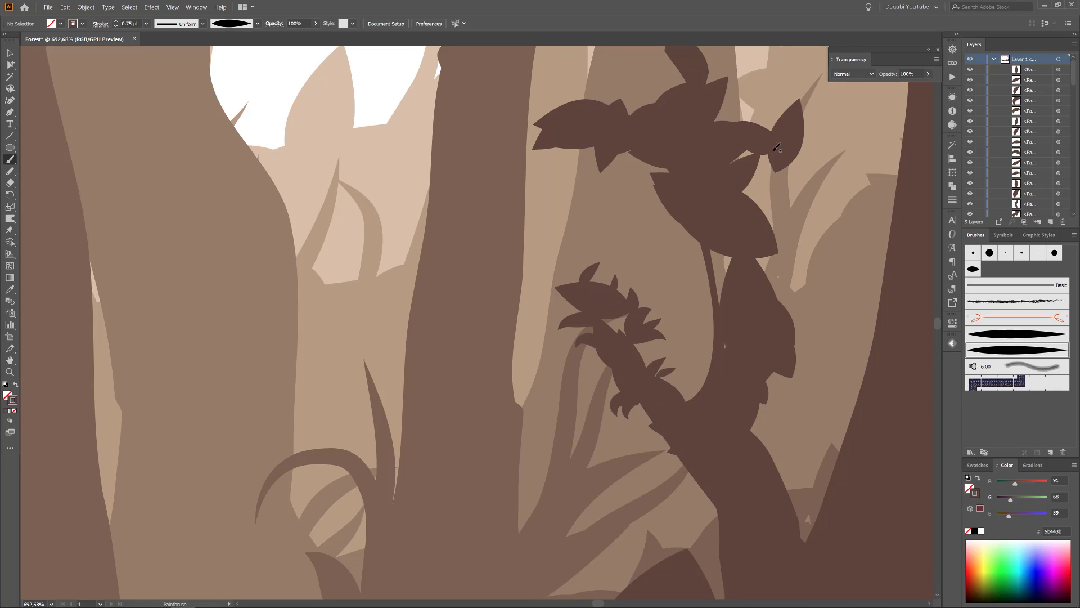
# Add pointed 0.75 pt leaves to the outer twig and the tip of the right thin trunk.
pyautogui.moveTo(781, 179); pyautogui.dragTo(742, 191)
pyautogui.moveTo(757, 176)
pyautogui.mouseDown()
pyautogui.moveTo(790, 164)
pyautogui.moveTo(772, 111)
pyautogui.mouseUp()
pyautogui.moveTo(787, 169)
pyautogui.mouseDown()
pyautogui.moveTo(823, 156)
pyautogui.moveTo(814, 128)
pyautogui.mouseUp()
pyautogui.scroll(3, 816, 123)
pyautogui.moveTo(678, 209); pyautogui.dragTo(642, 167)
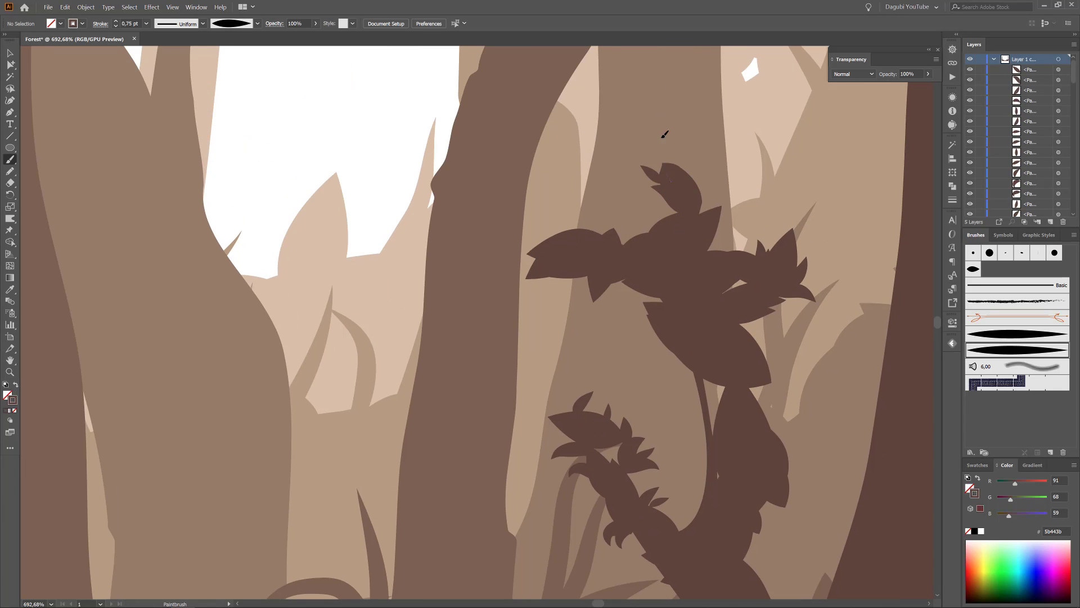
# Add more pointed leaves along the stem and upper branches of the right thin trunk.
pyautogui.moveTo(659, 301); pyautogui.dragTo(617, 321)
pyautogui.moveTo(708, 452); pyautogui.dragTo(672, 439)
pyautogui.moveTo(706, 434); pyautogui.dragTo(663, 389)
pyautogui.moveTo(687, 360); pyautogui.dragTo(649, 351)
pyautogui.moveTo(639, 283); pyautogui.dragTo(572, 109)
pyautogui.moveTo(697, 230)
pyautogui.mouseDown()
pyautogui.moveTo(721, 183)
pyautogui.moveTo(732, 229)
pyautogui.mouseUp()
pyautogui.moveTo(697, 230); pyautogui.dragTo(722, 220)
# Paint pointed 0.75 pt leaves on the lower side branch of the left thin trunk.
pyautogui.moveTo(629, 389); pyautogui.dragTo(554, 299)
pyautogui.moveTo(388, 560)
pyautogui.mouseDown()
pyautogui.moveTo(513, 371)
pyautogui.moveTo(703, 484)
pyautogui.mouseUp()
pyautogui.moveTo(338, 318); pyautogui.dragTo(413, 323)
pyautogui.moveTo(413, 324); pyautogui.dragTo(498, 204)
pyautogui.moveTo(334, 471)
pyautogui.mouseDown()
pyautogui.moveTo(399, 475)
pyautogui.moveTo(354, 427)
pyautogui.mouseUp()
pyautogui.moveTo(378, 390)
pyautogui.mouseDown()
pyautogui.moveTo(416, 356)
pyautogui.moveTo(383, 382)
pyautogui.mouseUp()
pyautogui.moveTo(365, 397); pyautogui.dragTo(324, 415)
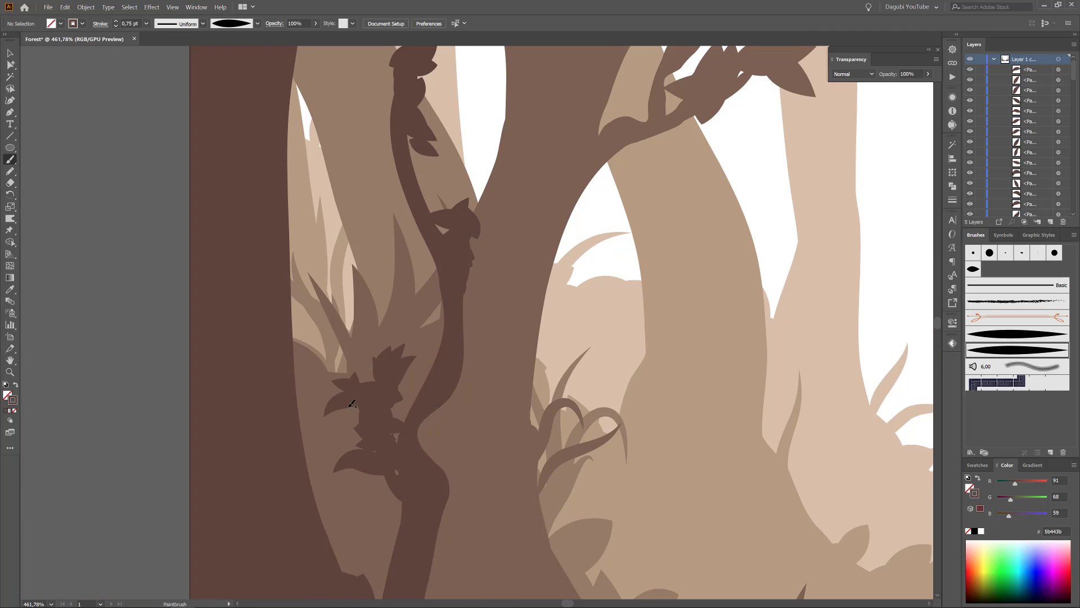
pyautogui.moveTo(297, 370); pyautogui.dragTo(352, 396)
# Paint pointed leaves around the leaf cluster halfway up the left thin trunk.
pyautogui.moveTo(463, 298); pyautogui.dragTo(500, 278)
pyautogui.moveTo(463, 304); pyautogui.dragTo(479, 313)
pyautogui.moveTo(506, 213); pyautogui.dragTo(470, 243)
pyautogui.moveTo(479, 204); pyautogui.dragTo(467, 230)
pyautogui.moveTo(450, 178); pyautogui.dragTo(457, 220)
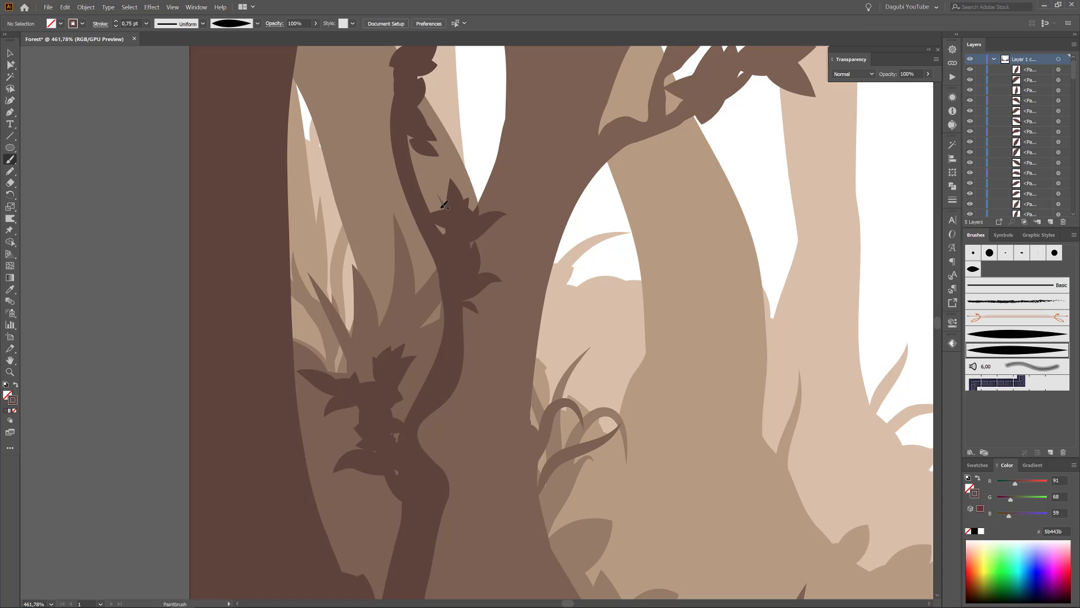
# Paint pointed leaves around the upper stem and crown of the left thin trunk.
pyautogui.moveTo(406, 252); pyautogui.dragTo(448, 232)
pyautogui.moveTo(418, 278); pyautogui.dragTo(417, 230)
pyautogui.moveTo(378, 195); pyautogui.dragTo(413, 214)
pyautogui.moveTo(425, 262)
pyautogui.mouseDown()
pyautogui.moveTo(428, 228)
pyautogui.moveTo(510, 462)
pyautogui.moveTo(458, 255)
pyautogui.mouseUp()
pyautogui.moveTo(448, 224); pyautogui.dragTo(450, 248)
pyautogui.moveTo(463, 227)
pyautogui.mouseDown()
pyautogui.moveTo(454, 248)
pyautogui.moveTo(517, 262)
pyautogui.mouseUp()
pyautogui.moveTo(477, 272); pyautogui.dragTo(517, 293)
# Thicken the middle thin trunk and enlarge its leaves with the other tapered art brush at 0.75 pt.
pyautogui.moveTo(692, 418); pyautogui.dragTo(582, 381)
pyautogui.moveTo(649, 440); pyautogui.dragTo(540, 411)
pyautogui.moveTo(833, 484)
pyautogui.mouseDown()
pyautogui.moveTo(488, 383)
pyautogui.moveTo(376, 393)
pyautogui.mouseUp()
pyautogui.moveTo(622, 434); pyautogui.dragTo(844, 422)
pyautogui.click(993, 337)
pyautogui.moveTo(540, 358); pyautogui.dragTo(531, 307)
pyautogui.moveTo(571, 484); pyautogui.dragTo(605, 380)
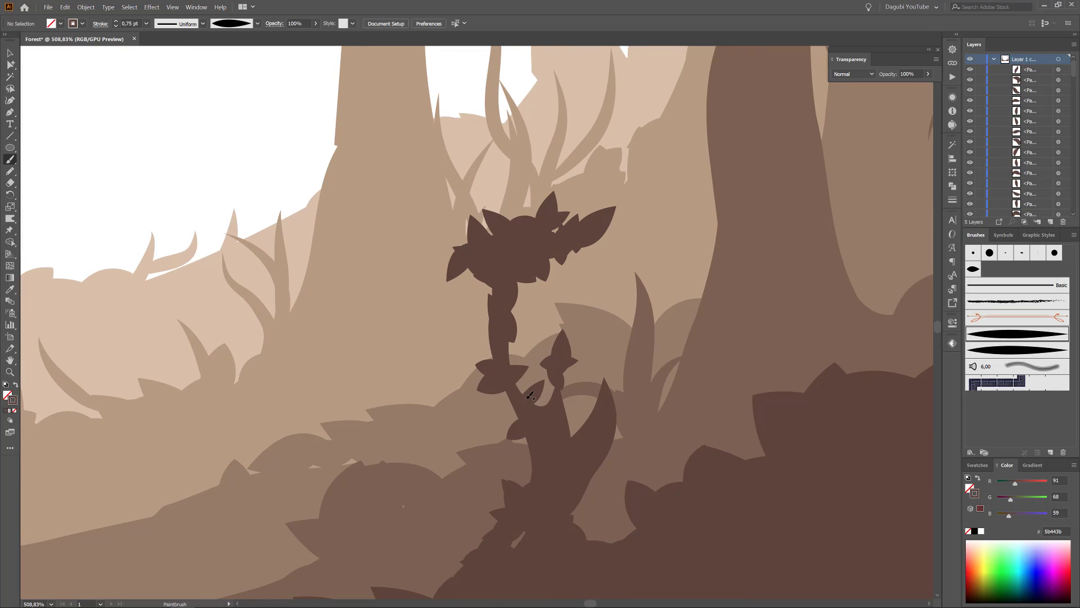
pyautogui.moveTo(526, 284); pyautogui.dragTo(489, 360)
pyautogui.moveTo(535, 220); pyautogui.dragTo(567, 170)
pyautogui.moveTo(536, 286); pyautogui.dragTo(610, 262)
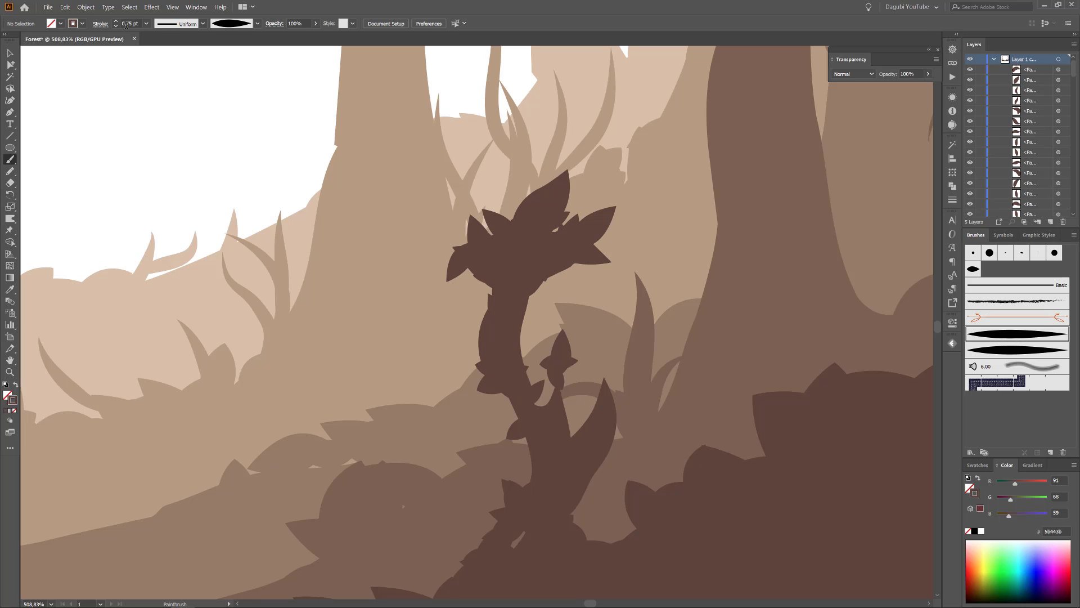
# Accept the Paintbrush options and paint thin curved grass blades at 0.25 pt around the middle thin trunk.
pyautogui.moveTo(509, 405); pyautogui.dragTo(413, 257)
pyautogui.doubleClick(11, 161)
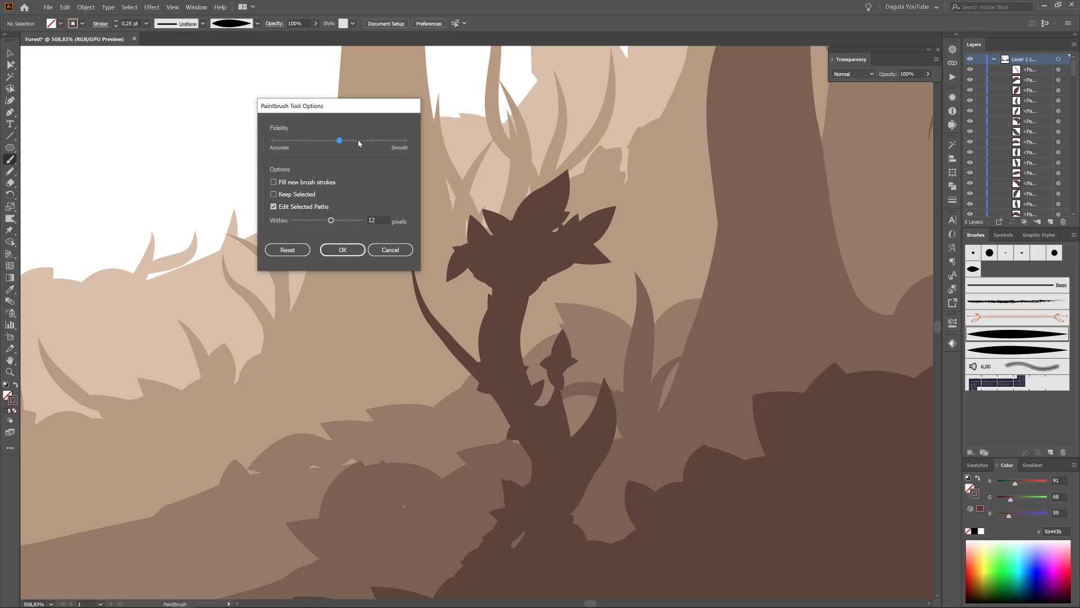
pyautogui.press('Return')
pyautogui.moveTo(529, 484); pyautogui.dragTo(445, 373)
pyautogui.moveTo(526, 383); pyautogui.dragTo(563, 284)
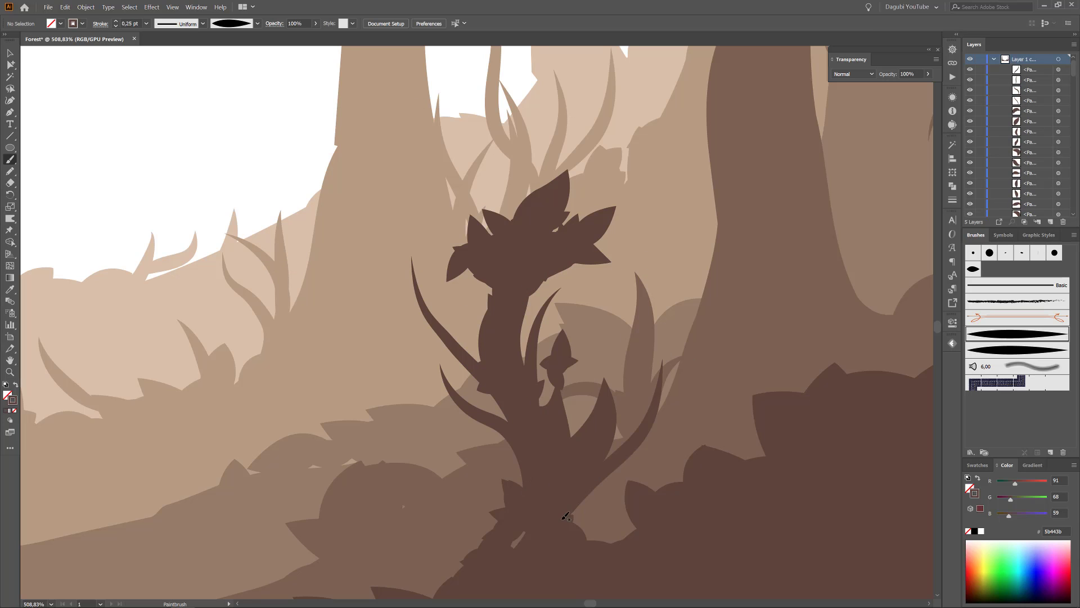
# Paint thin 0.25 pt grass blades around the right thin trunk and along the slope beside the middle trunk.
pyautogui.scroll(-6, 619, 490)
pyautogui.moveTo(656, 261); pyautogui.dragTo(675, 209)
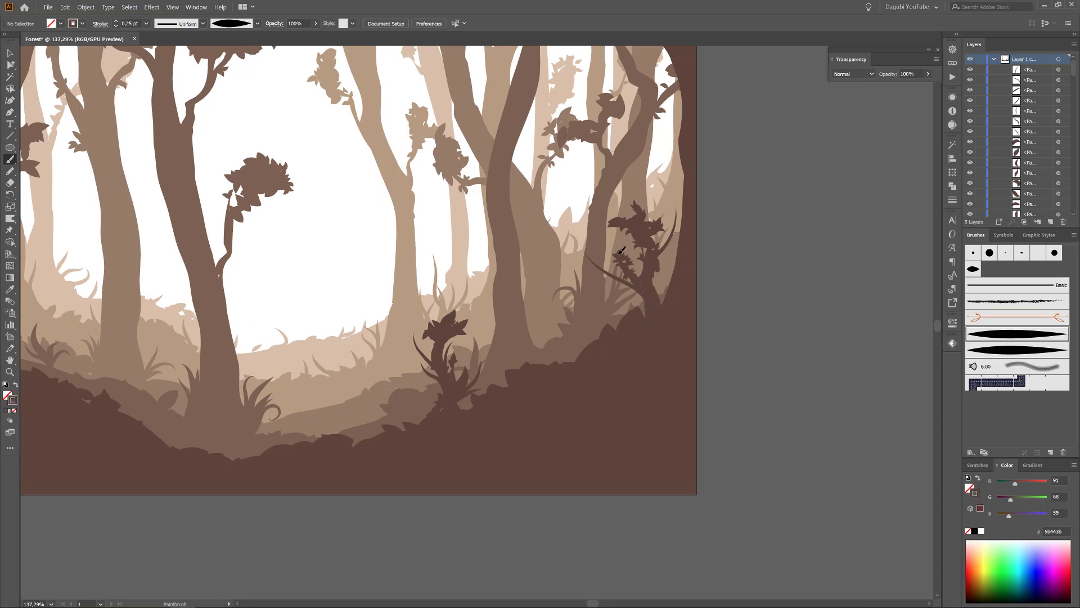
pyautogui.moveTo(625, 253); pyautogui.dragTo(588, 218)
pyautogui.moveTo(638, 304)
pyautogui.mouseDown()
pyautogui.moveTo(606, 279)
pyautogui.moveTo(668, 245)
pyautogui.mouseUp()
pyautogui.moveTo(428, 419)
pyautogui.mouseDown()
pyautogui.moveTo(413, 367)
pyautogui.moveTo(402, 399)
pyautogui.mouseUp()
pyautogui.moveTo(511, 389)
pyautogui.mouseDown()
pyautogui.moveTo(537, 315)
pyautogui.moveTo(550, 329)
pyautogui.mouseUp()
pyautogui.moveTo(389, 360); pyautogui.dragTo(676, 363)
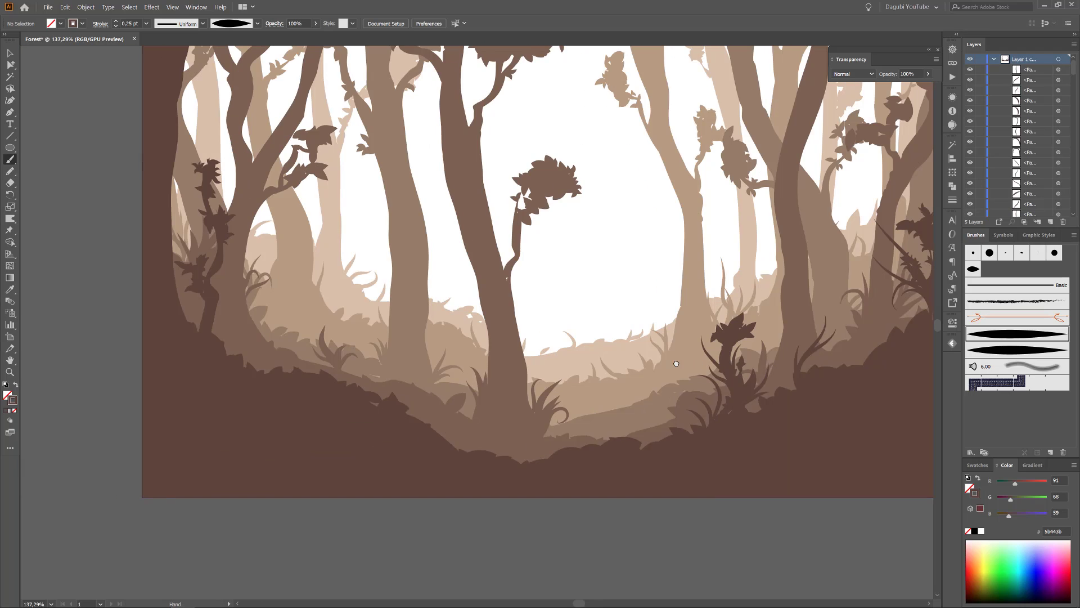
# Paint grass tufts on the front hill's left slope, starting with thin blades and setting the stroke to 0.7 pt for thicker ones.
pyautogui.moveTo(409, 423); pyautogui.dragTo(412, 356)
pyautogui.moveTo(406, 419); pyautogui.dragTo(428, 361)
pyautogui.moveTo(138, 23); pyautogui.dragTo(117, 24)
pyautogui.write('0,7')
pyautogui.press('Return')
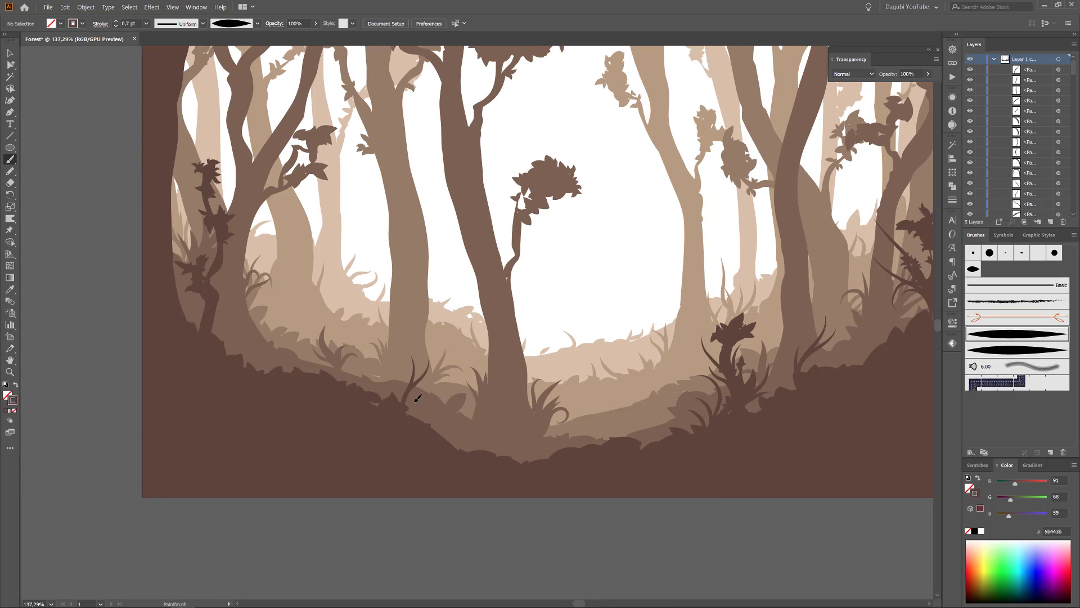
pyautogui.moveTo(407, 423)
pyautogui.mouseDown()
pyautogui.moveTo(448, 375)
pyautogui.moveTo(441, 403)
pyautogui.mouseUp()
pyautogui.moveTo(465, 451)
pyautogui.mouseDown()
pyautogui.moveTo(455, 402)
pyautogui.moveTo(482, 414)
pyautogui.mouseUp()
pyautogui.moveTo(469, 451); pyautogui.dragTo(497, 427)
# Paint a tall grass tuft near the left thin trunk and reduce the brush stroke to 0.25 pt.
pyautogui.moveTo(279, 373)
pyautogui.mouseDown()
pyautogui.moveTo(296, 275)
pyautogui.moveTo(304, 298)
pyautogui.moveTo(241, 316)
pyautogui.mouseUp()
pyautogui.moveTo(273, 370); pyautogui.dragTo(231, 305)
pyautogui.keyDown('ctrl'); pyautogui.click(220, 402); pyautogui.keyUp('ctrl')
pyautogui.click(116, 26)
pyautogui.click(116, 21)
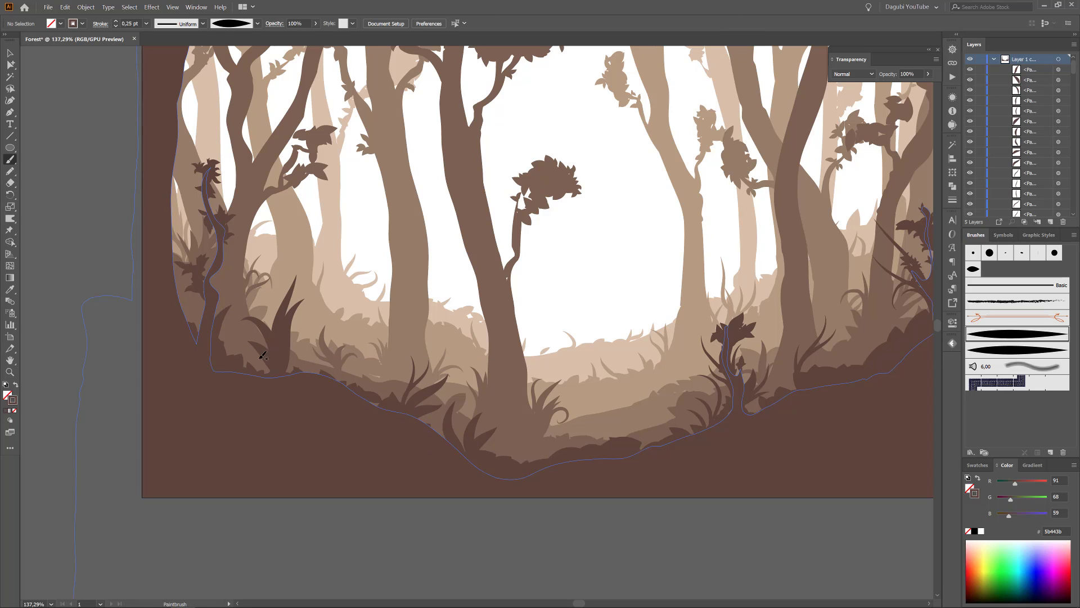
# Fill out the front hill's grass tufts with thin and curled 0.25 pt blades.
pyautogui.moveTo(407, 398); pyautogui.dragTo(402, 372)
pyautogui.moveTo(400, 400); pyautogui.dragTo(388, 380)
pyautogui.moveTo(472, 402); pyautogui.dragTo(465, 457)
pyautogui.moveTo(242, 340)
pyautogui.mouseDown()
pyautogui.moveTo(288, 382)
pyautogui.moveTo(298, 346)
pyautogui.mouseUp()
pyautogui.moveTo(284, 375); pyautogui.dragTo(301, 356)
pyautogui.moveTo(711, 427); pyautogui.dragTo(707, 411)
pyautogui.moveTo(794, 389); pyautogui.dragTo(780, 372)
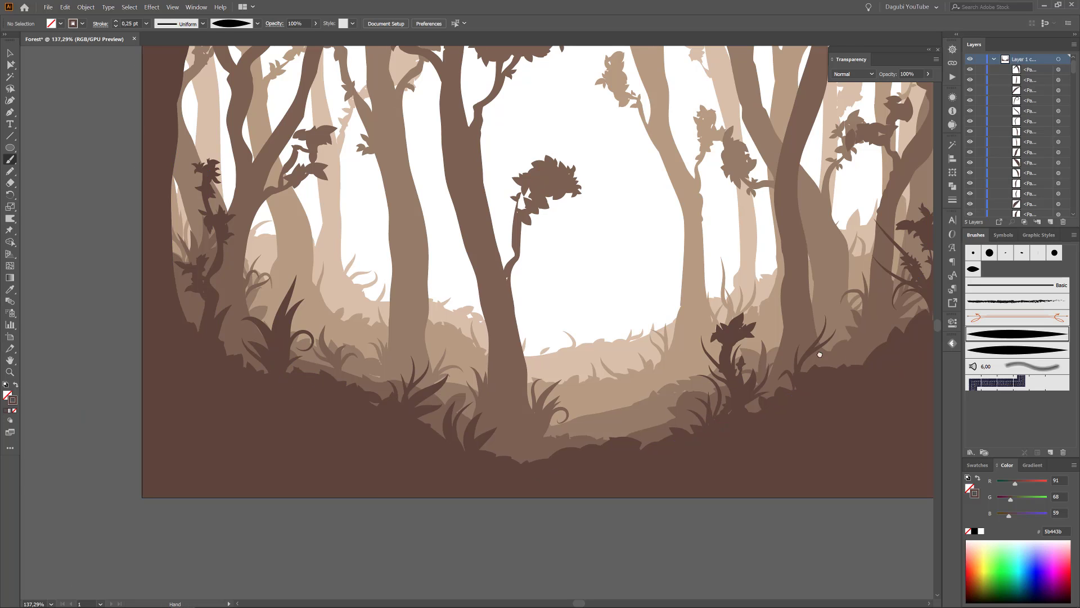
# Paint 0.5 pt grass blades in the hill's central dip and on its left slope, undoing unwanted strokes.
pyautogui.moveTo(853, 373); pyautogui.dragTo(712, 361)
pyautogui.moveTo(523, 427)
pyautogui.mouseDown()
pyautogui.moveTo(533, 382)
pyautogui.moveTo(509, 431)
pyautogui.moveTo(483, 391)
pyautogui.mouseUp()
pyautogui.hotkey('ctrl', 'z')
pyautogui.moveTo(444, 439)
pyautogui.mouseDown()
pyautogui.moveTo(459, 383)
pyautogui.moveTo(402, 371)
pyautogui.mouseUp()
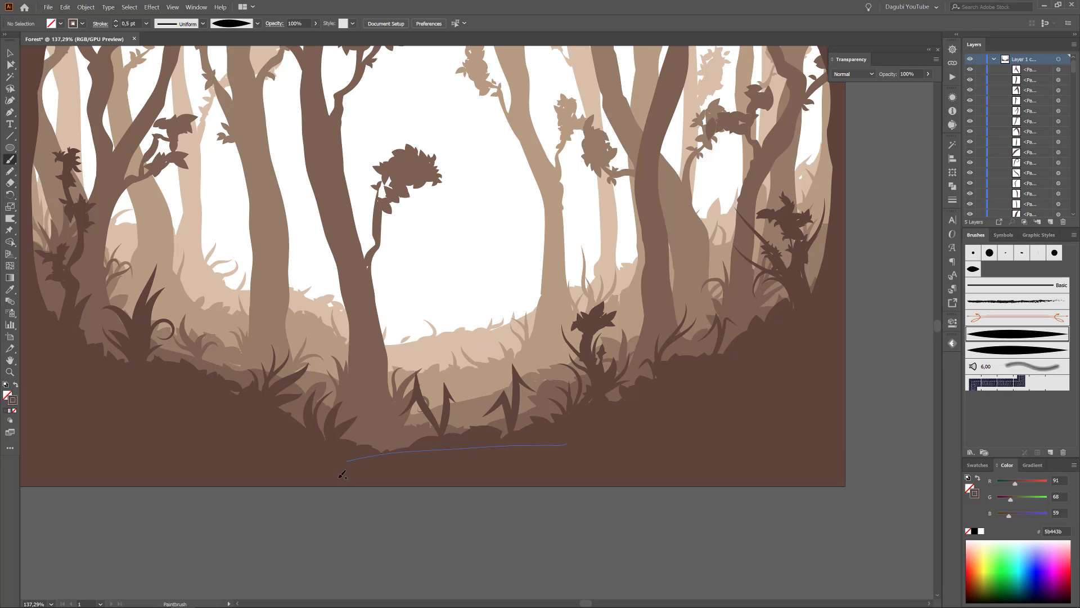
pyautogui.hotkey('ctrl', 'z')
pyautogui.moveTo(229, 371)
pyautogui.mouseDown()
pyautogui.moveTo(223, 319)
pyautogui.moveTo(210, 332)
pyautogui.mouseUp()
pyautogui.hotkey('ctrl', 'z')
pyautogui.moveTo(188, 369)
pyautogui.mouseDown()
pyautogui.moveTo(188, 337)
pyautogui.moveTo(179, 338)
pyautogui.mouseUp()
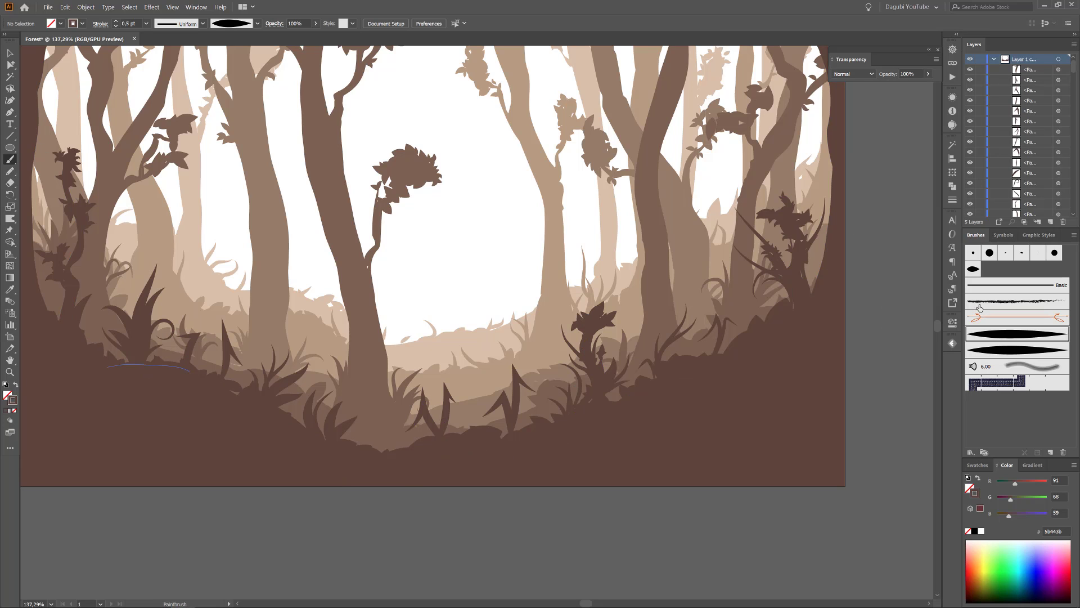
# Cover the front hill's edge with more leaves using the leaf scatter brush at 1 pt.
pyautogui.click(972, 269)
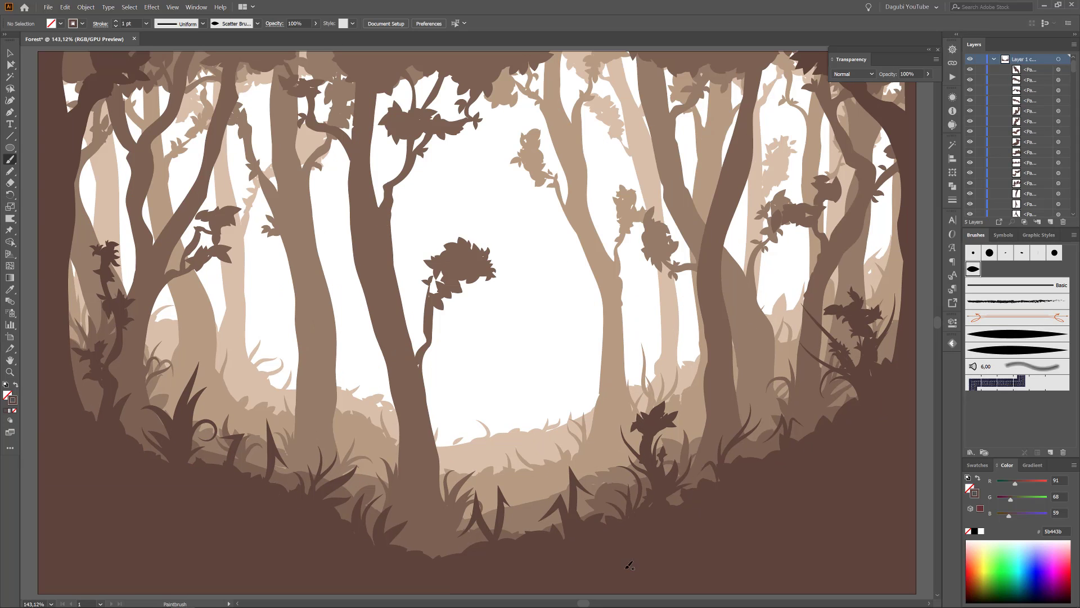
pyautogui.moveTo(543, 526); pyautogui.dragTo(430, 549)
pyautogui.moveTo(207, 485); pyautogui.dragTo(96, 449)
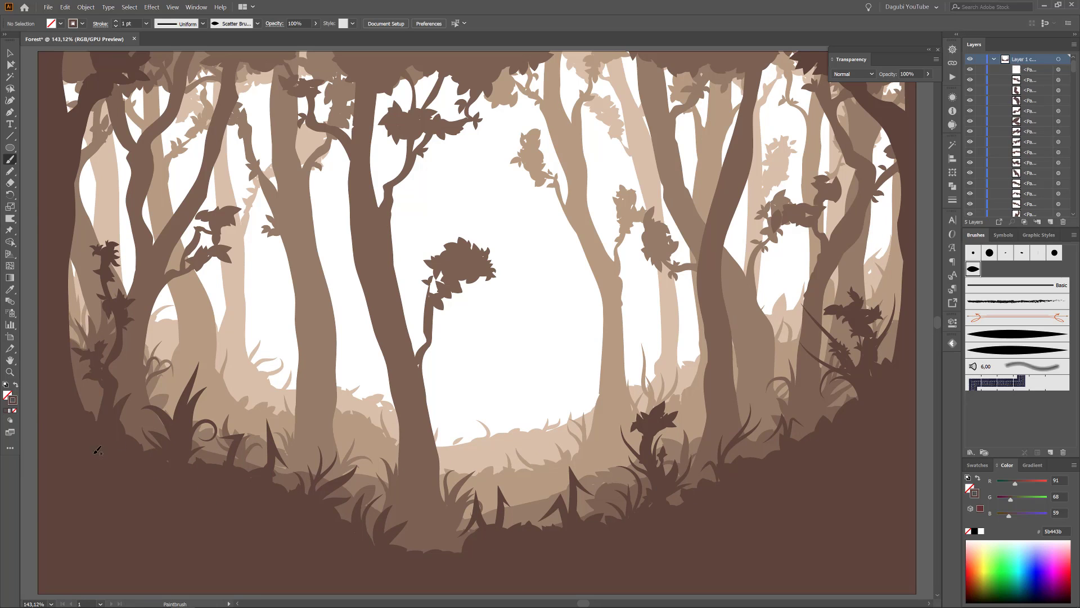
# Collapse and lock the front layer, create a new layer, and move it beneath all the others.
pyautogui.click(994, 59)
pyautogui.click(981, 59)
pyautogui.click(1051, 221)
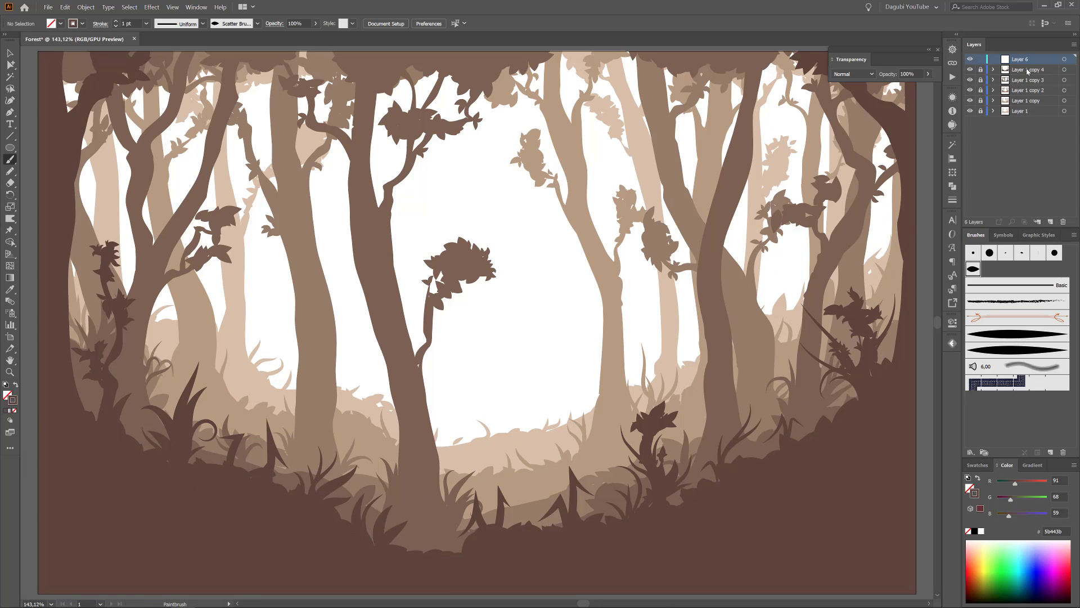
pyautogui.moveTo(1027, 60); pyautogui.dragTo(1036, 119)
# Draw a 340 × 210.32 mm rectangle covering the whole artboard on the bottom layer.
pyautogui.press('m')
pyautogui.hotkey('ctrl', '1')
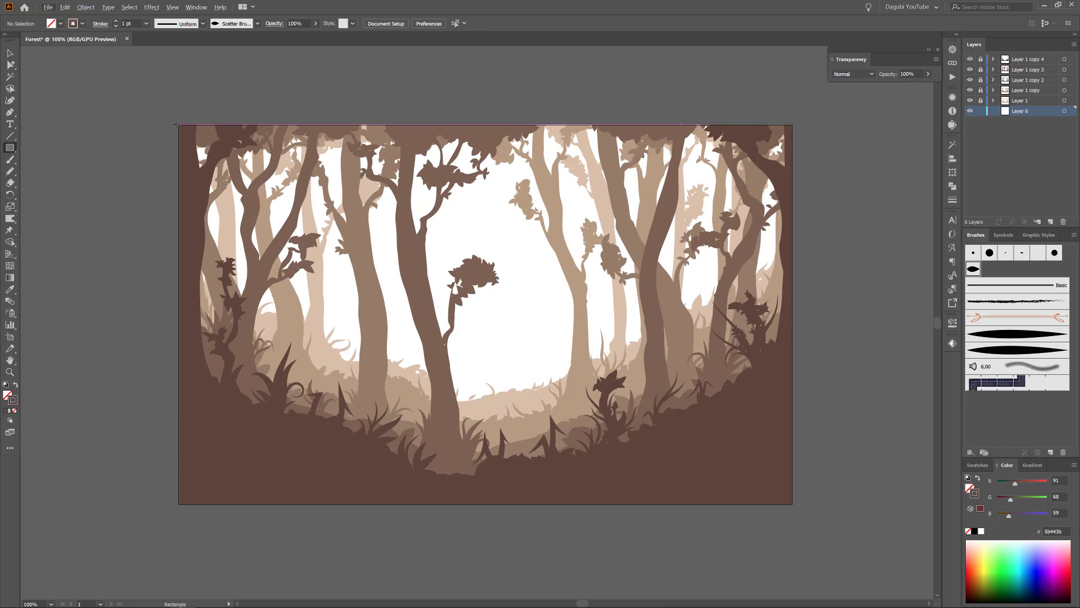
pyautogui.moveTo(179, 125); pyautogui.dragTo(792, 504)
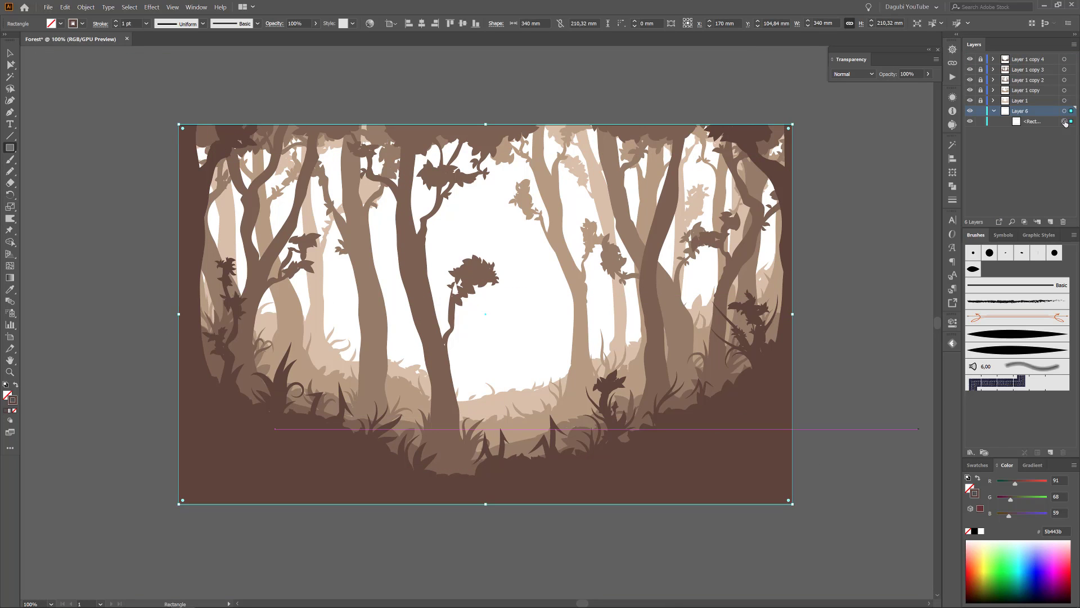
# Remove the background rectangle's stroke and fill it with a beige swatch lightened to f2dfca.
pyautogui.click(968, 532)
pyautogui.click(968, 488)
pyautogui.click(977, 466)
pyautogui.click(974, 539)
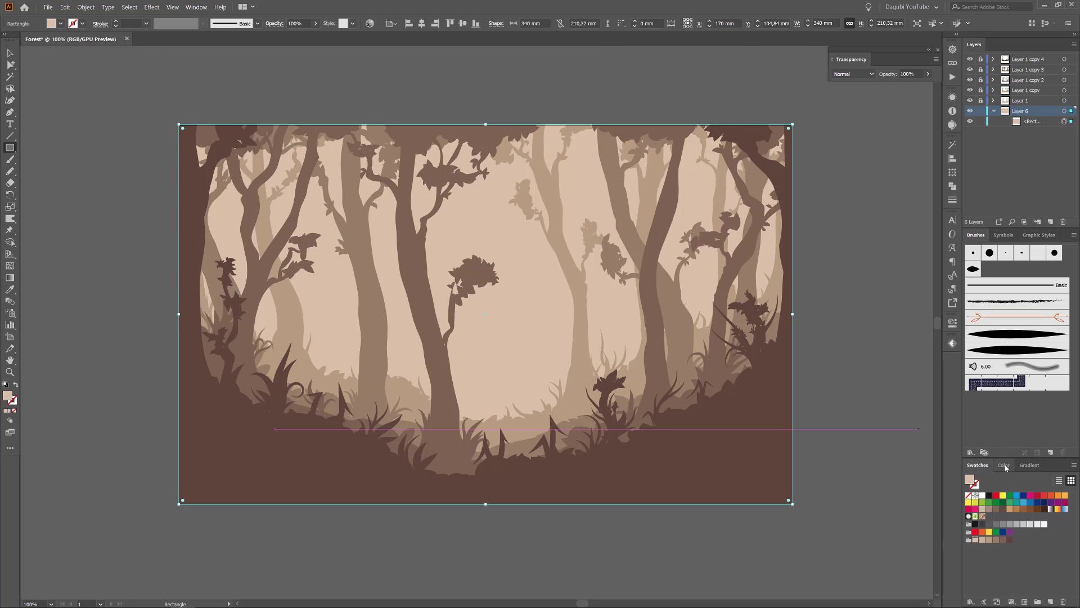
pyautogui.click(1006, 465)
pyautogui.moveTo(1041, 499); pyautogui.dragTo(1042, 499)
pyautogui.moveTo(1031, 514); pyautogui.dragTo(1036, 514)
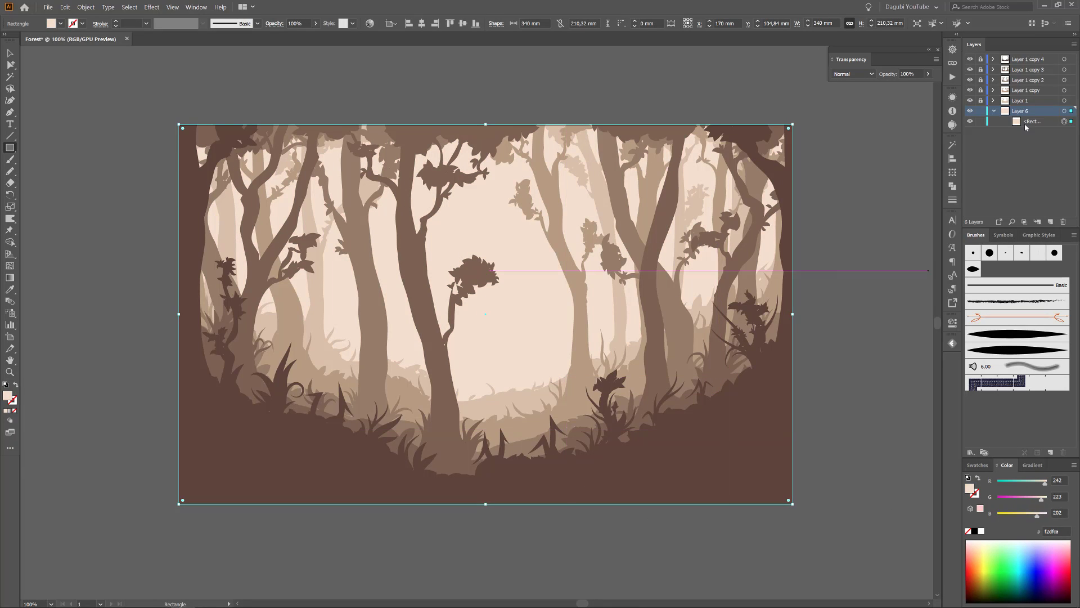
# Duplicate the background rectangle within the bottom layer and fill the copy with a radial gradient.
pyautogui.moveTo(1026, 123); pyautogui.dragTo(1050, 221)
pyautogui.click(1031, 469)
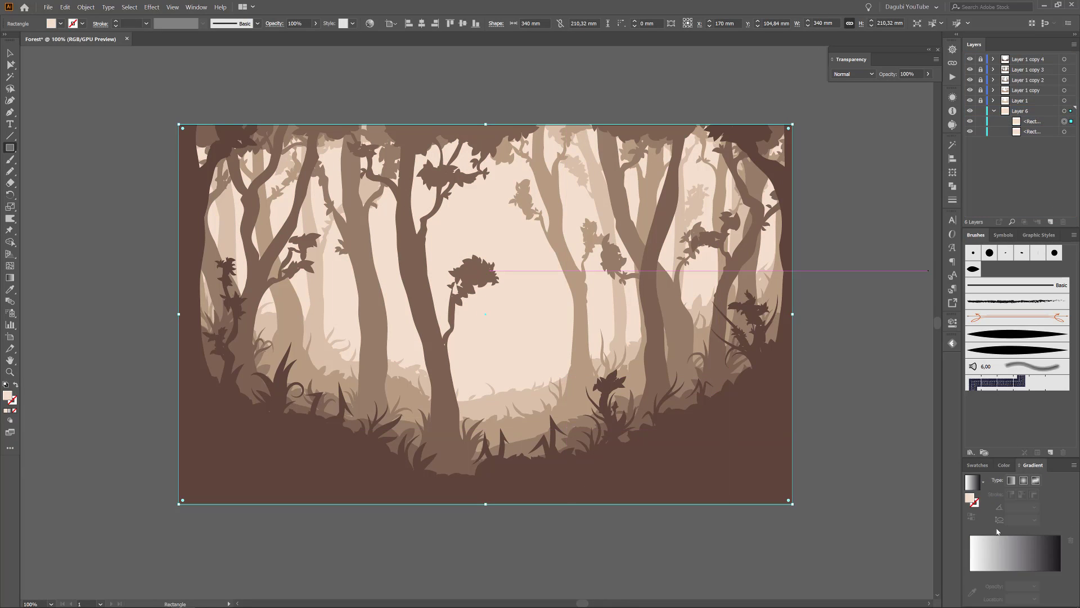
pyautogui.click(972, 497)
# Set both gradient stops to the lightest beige swatch of the brown colour group and the outer stop's opacity to 0%.
pyautogui.click(970, 574)
pyautogui.doubleClick(970, 574)
pyautogui.click(934, 499)
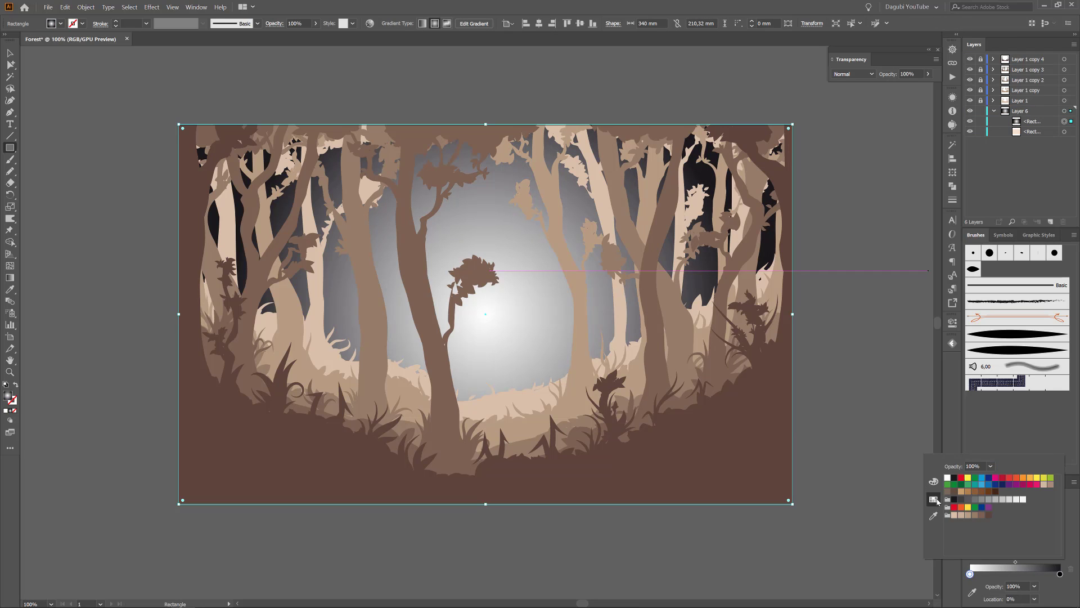
pyautogui.click(954, 516)
pyautogui.doubleClick(1059, 573)
pyautogui.click(954, 515)
pyautogui.write('0')
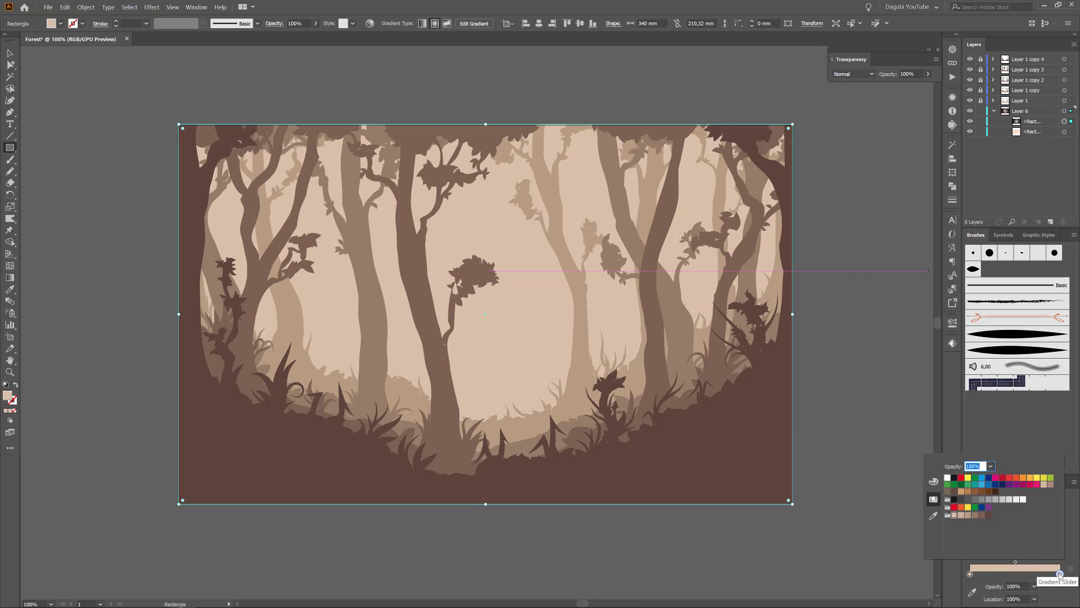
pyautogui.press('Return')
# Change the gradient's centre stop to a warm cream, f2d9a8.
pyautogui.click(969, 574)
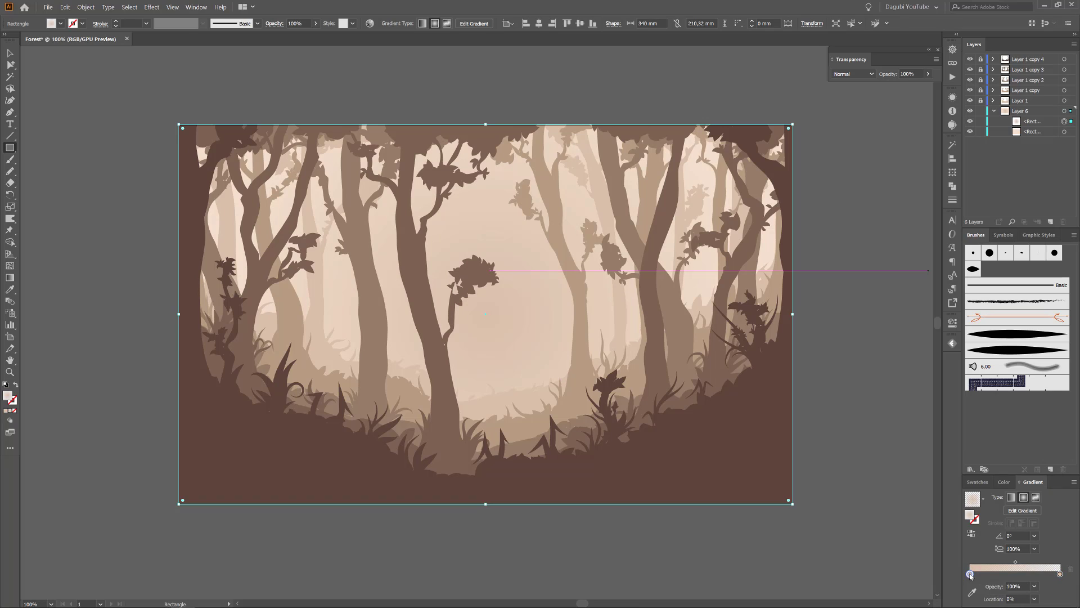
pyautogui.doubleClick(969, 573)
pyautogui.click(934, 481)
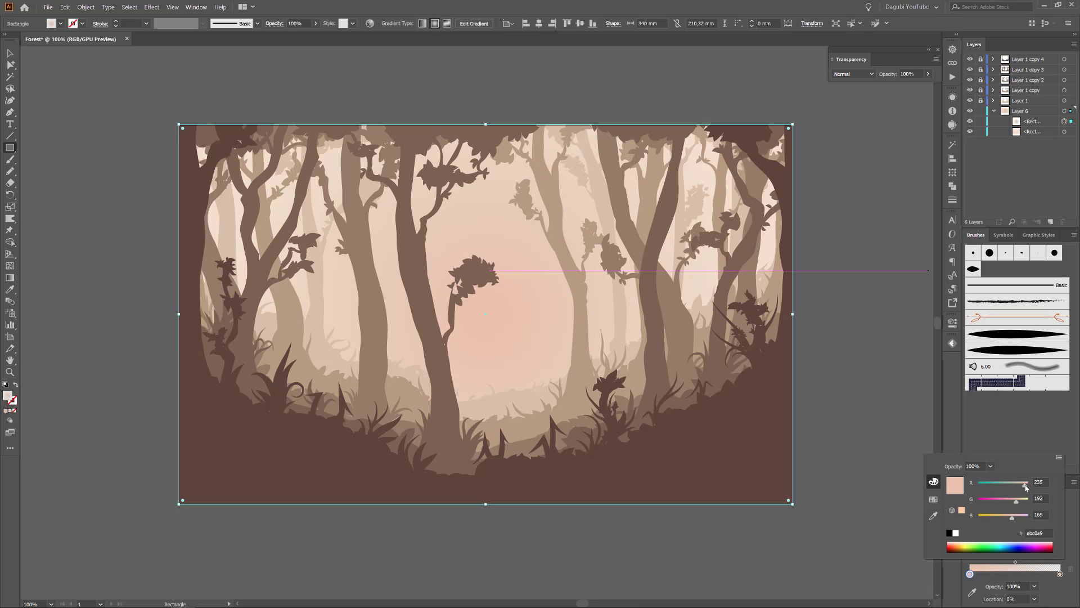
pyautogui.moveTo(1016, 500); pyautogui.dragTo(1022, 501)
# Set the gradient rectangle's blend mode to Screen and toggle its visibility to compare the effect.
pyautogui.click(854, 76)
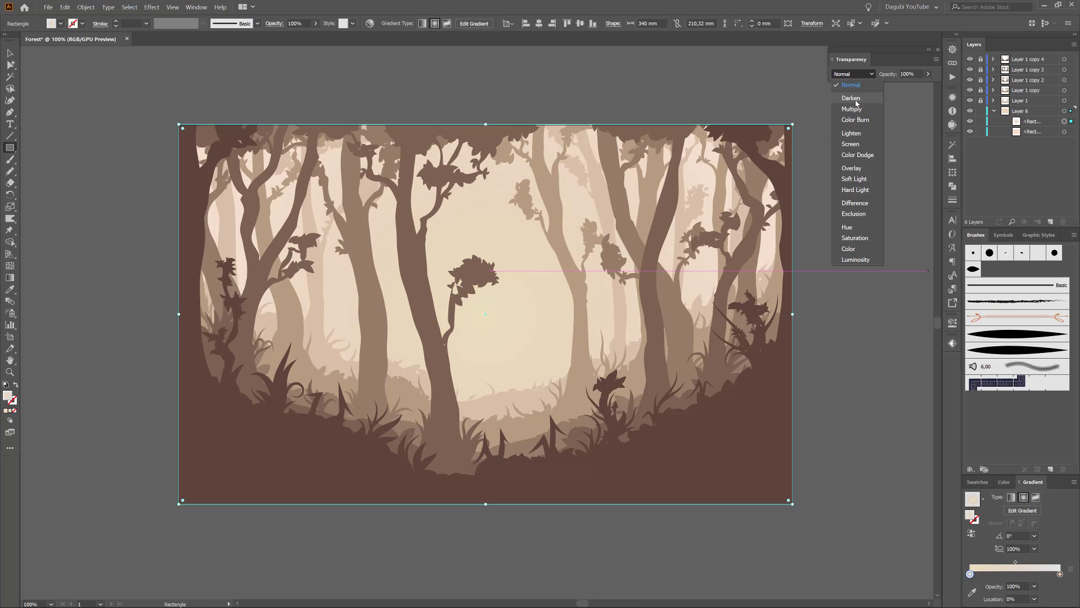
pyautogui.click(859, 145)
pyautogui.click(969, 122)
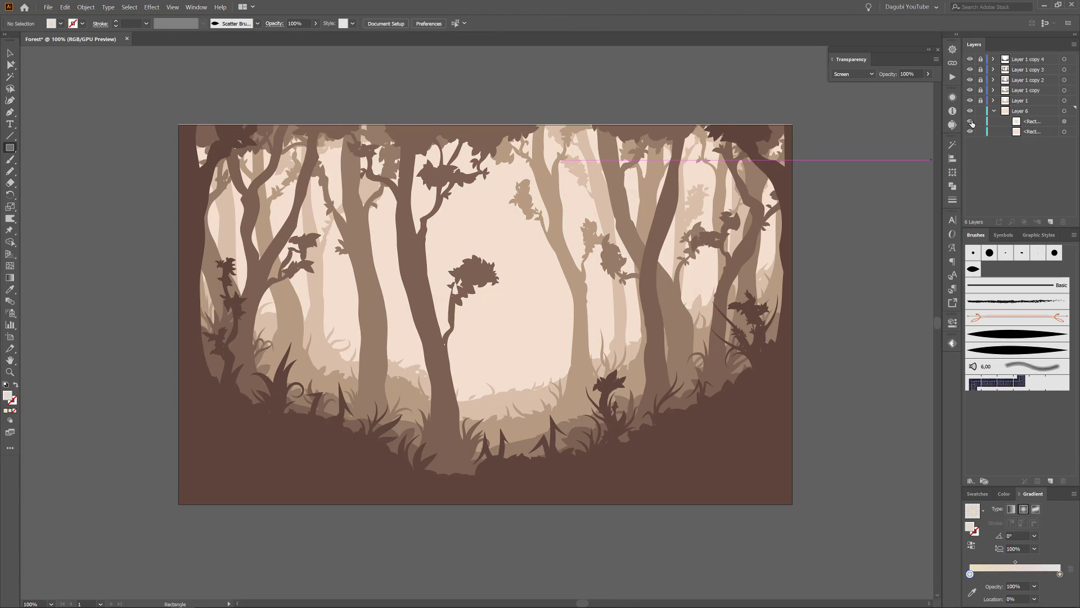
pyautogui.click(970, 122)
# Copy the gradient rectangle, paste it in place on Layer 1 above the farthest trees, and toggle its visibility to check.
pyautogui.click(1064, 122)
pyautogui.click(66, 8)
pyautogui.click(78, 39)
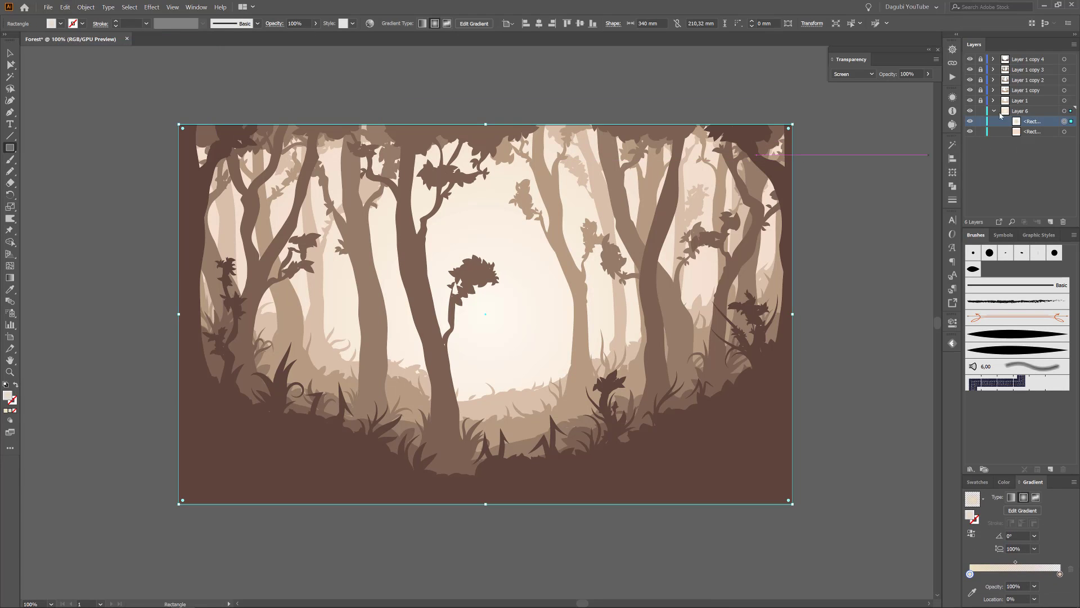
pyautogui.click(65, 8)
pyautogui.click(87, 64)
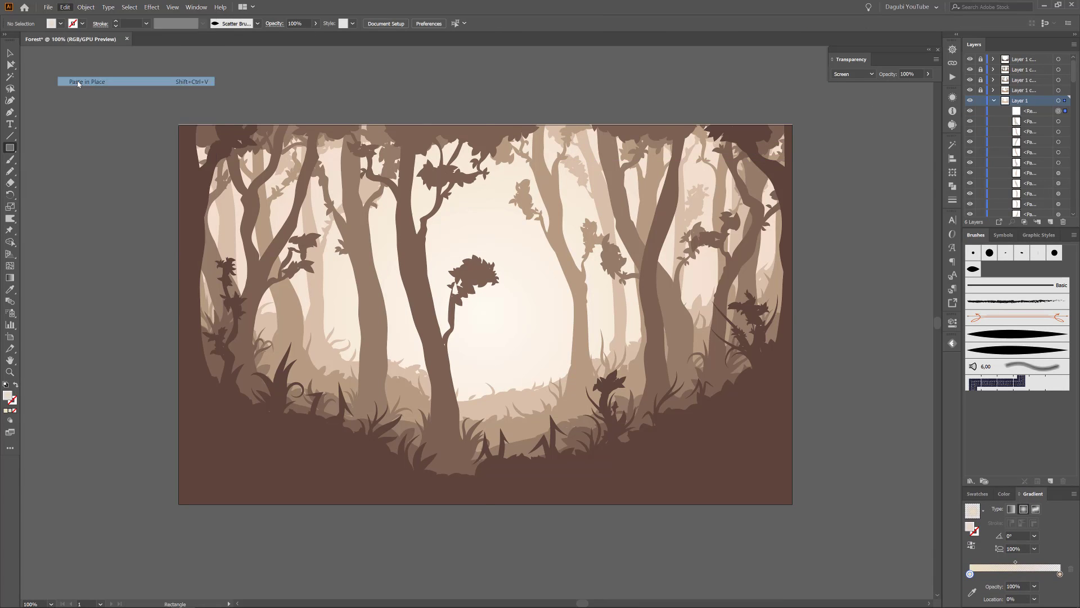
pyautogui.click(970, 111)
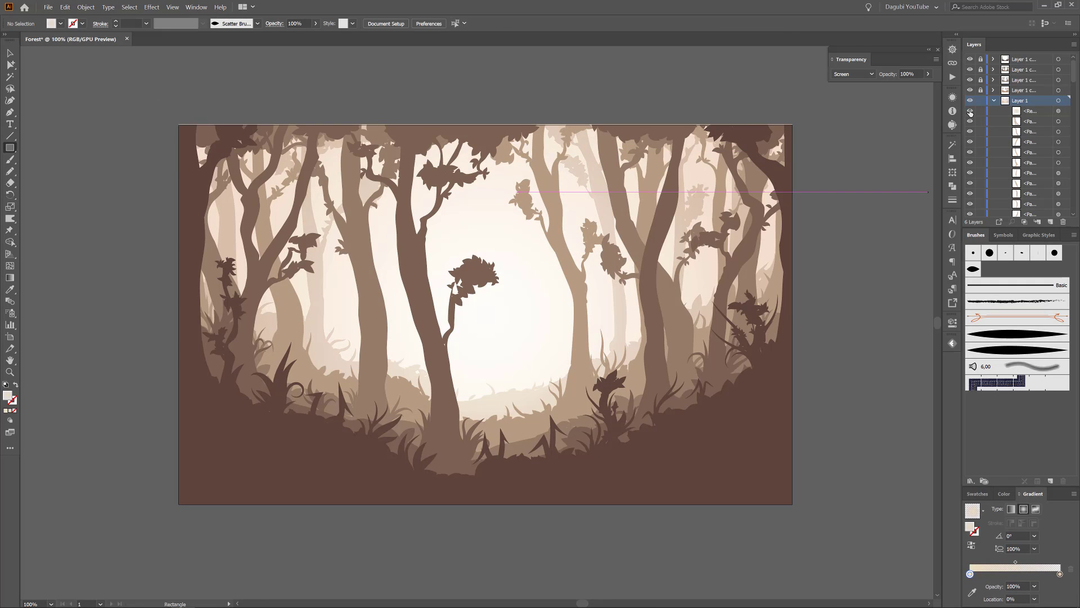
pyautogui.click(969, 111)
# Copy Layer 1's gradient rectangle, lock that layer, and paste the rectangle in place on the unlocked Layer 1 copy.
pyautogui.doubleClick(970, 574)
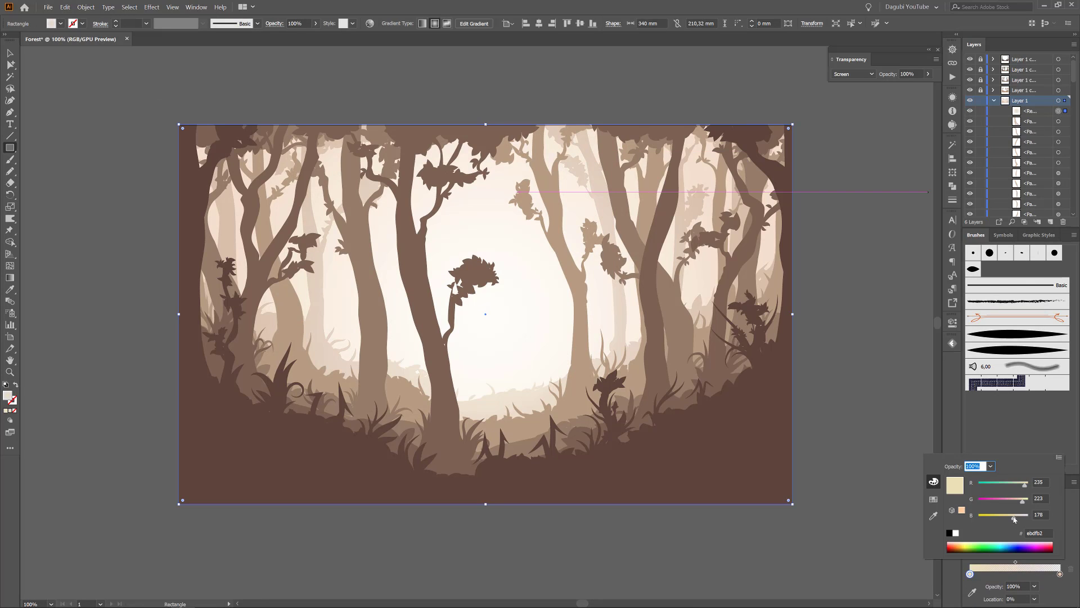
pyautogui.click(1058, 112)
pyautogui.click(66, 8)
pyautogui.click(79, 46)
pyautogui.click(993, 101)
pyautogui.click(981, 101)
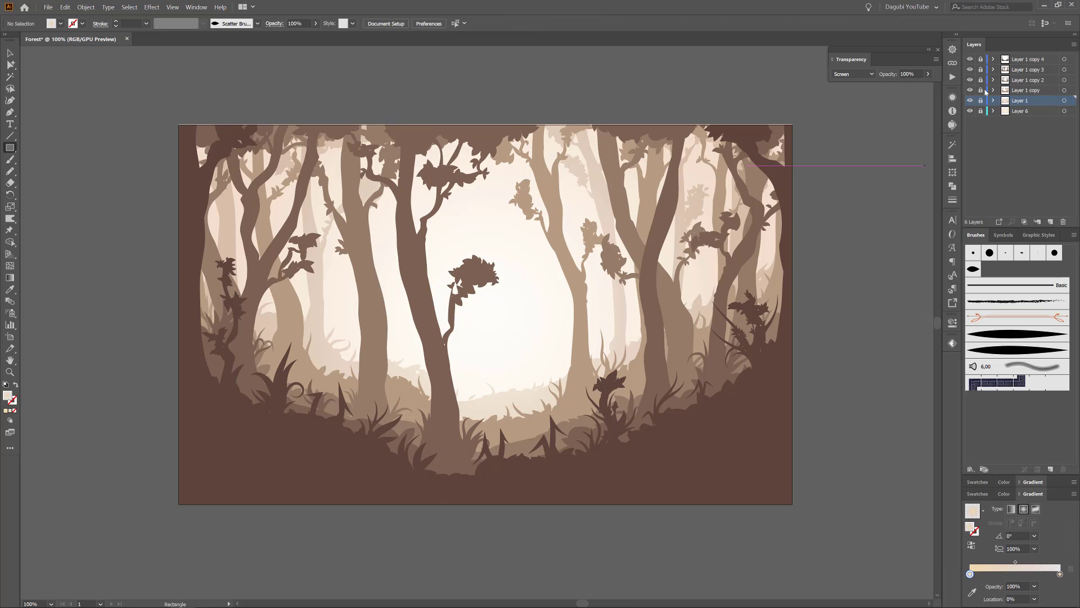
pyautogui.click(980, 90)
pyautogui.click(65, 7)
pyautogui.click(79, 79)
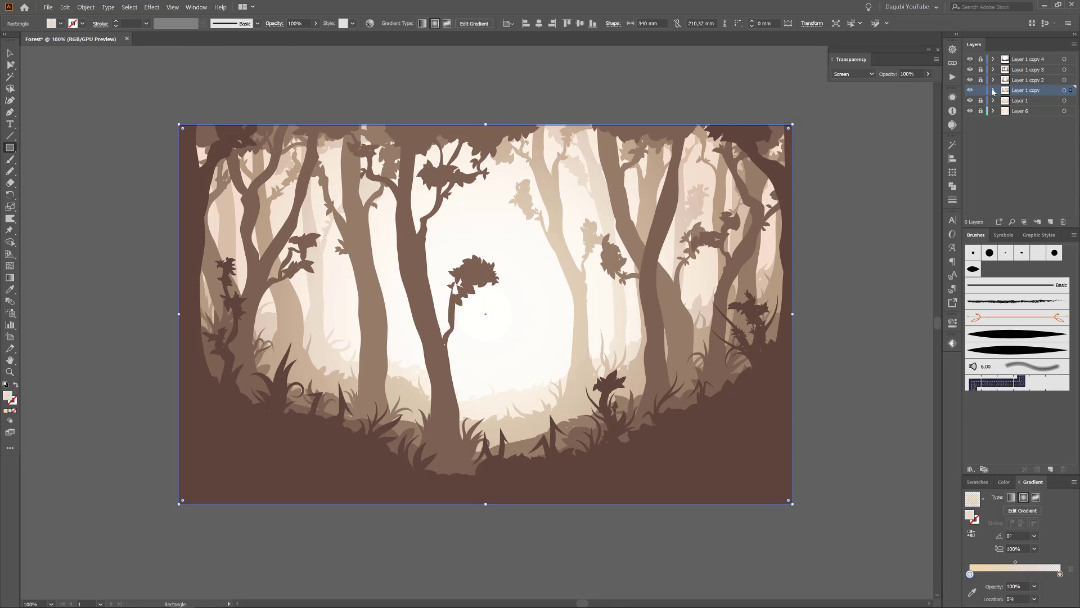
# Shift the gradient midpoint outward on Layer 1 copy's rectangle and make its centre stop a warmer orange.
pyautogui.click(993, 91)
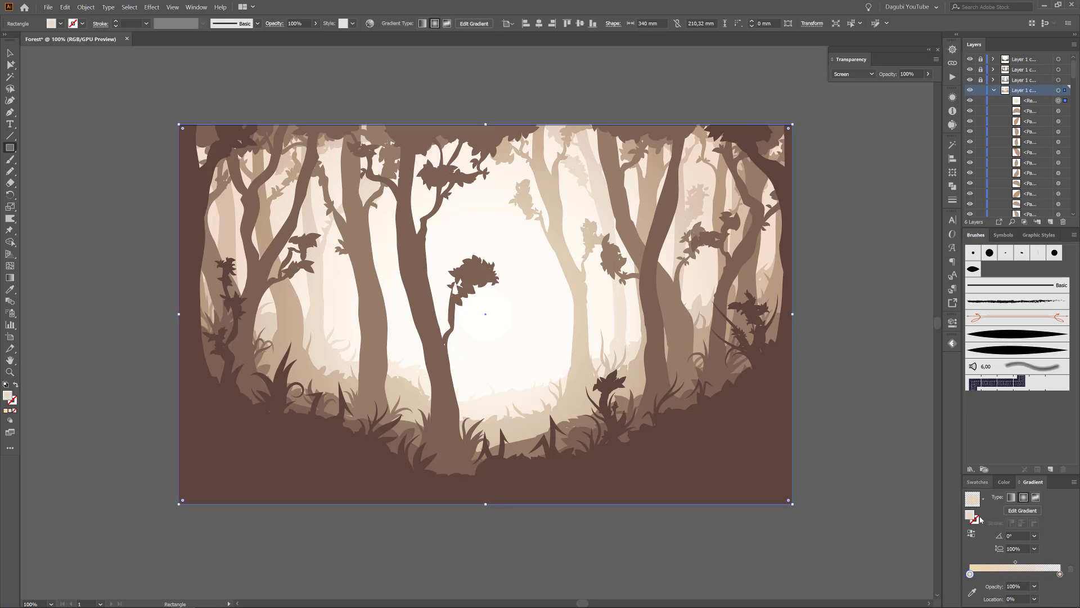
pyautogui.moveTo(1015, 562); pyautogui.dragTo(1029, 563)
pyautogui.doubleClick(969, 574)
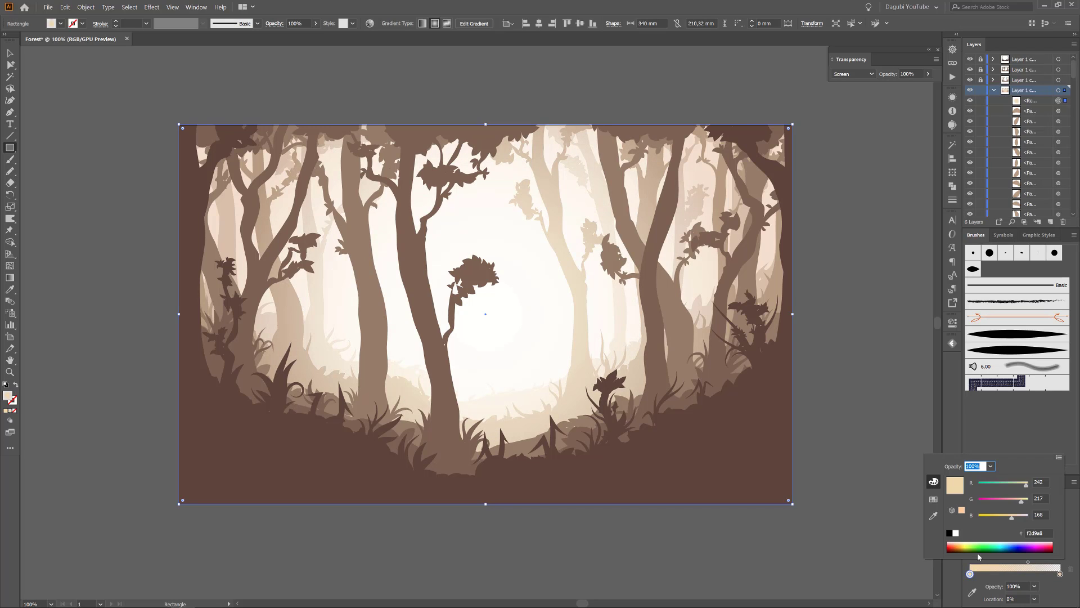
pyautogui.moveTo(1007, 519); pyautogui.dragTo(1009, 519)
pyautogui.click(1042, 102)
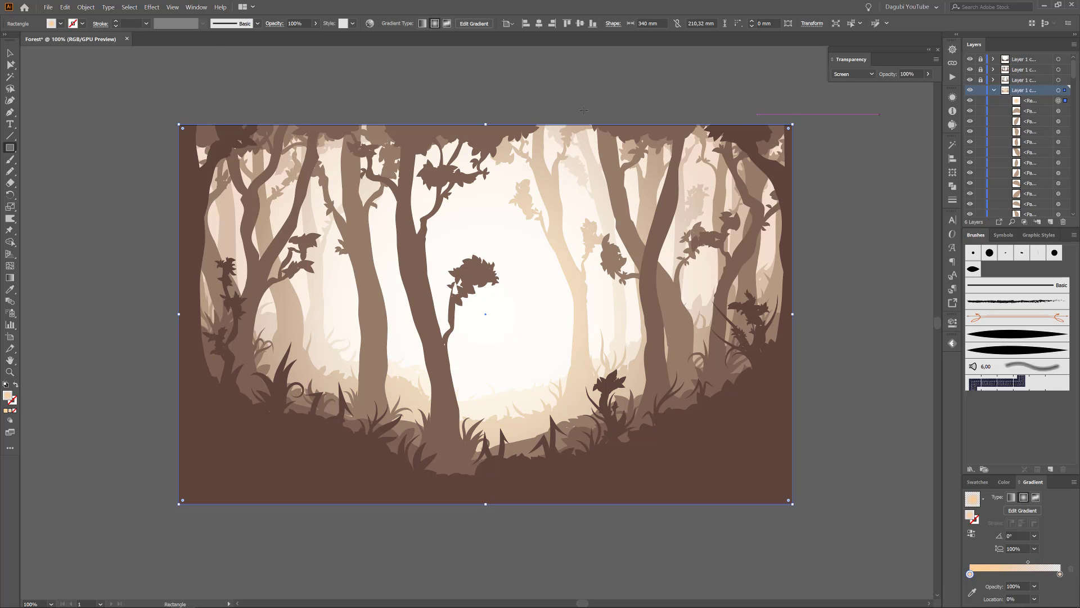
# Copy the orange gradient rectangle, lock Layer 1 copy, and paste the rectangle in place on Layer 1 copy 2.
pyautogui.click(65, 7)
pyautogui.click(76, 45)
pyautogui.click(994, 90)
pyautogui.click(981, 90)
pyautogui.click(980, 80)
pyautogui.click(993, 80)
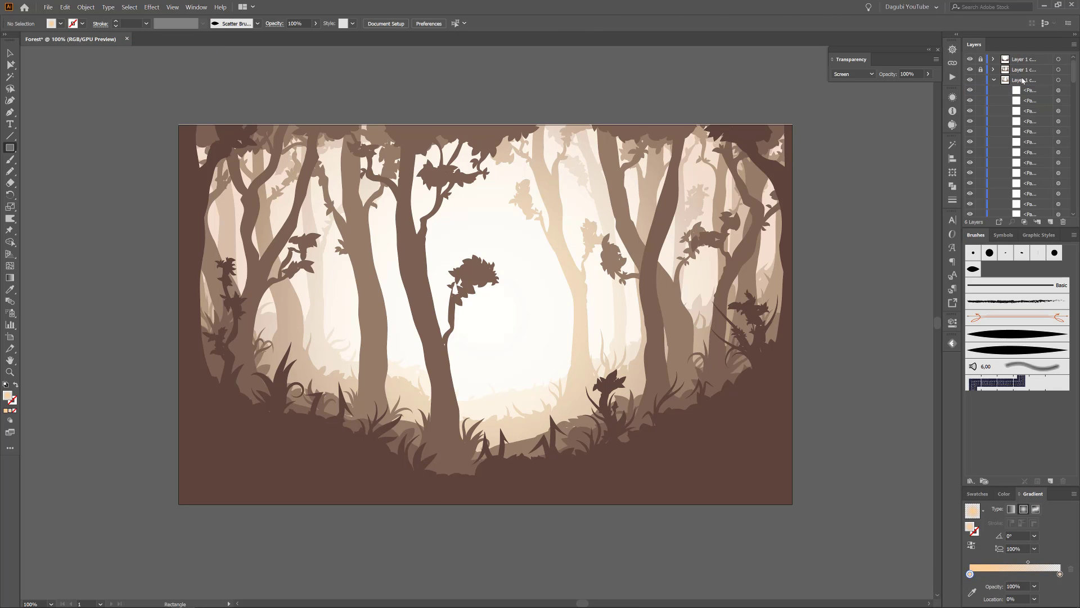
pyautogui.click(1025, 81)
pyautogui.click(65, 7)
pyautogui.click(77, 83)
pyautogui.click(1062, 90)
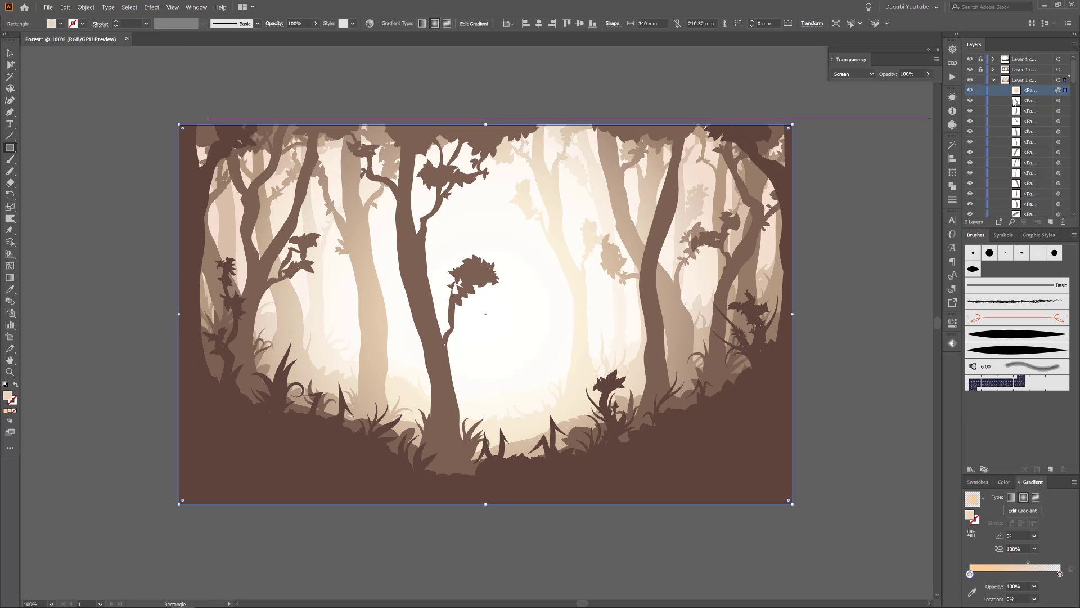
pyautogui.click(970, 90)
pyautogui.click(970, 91)
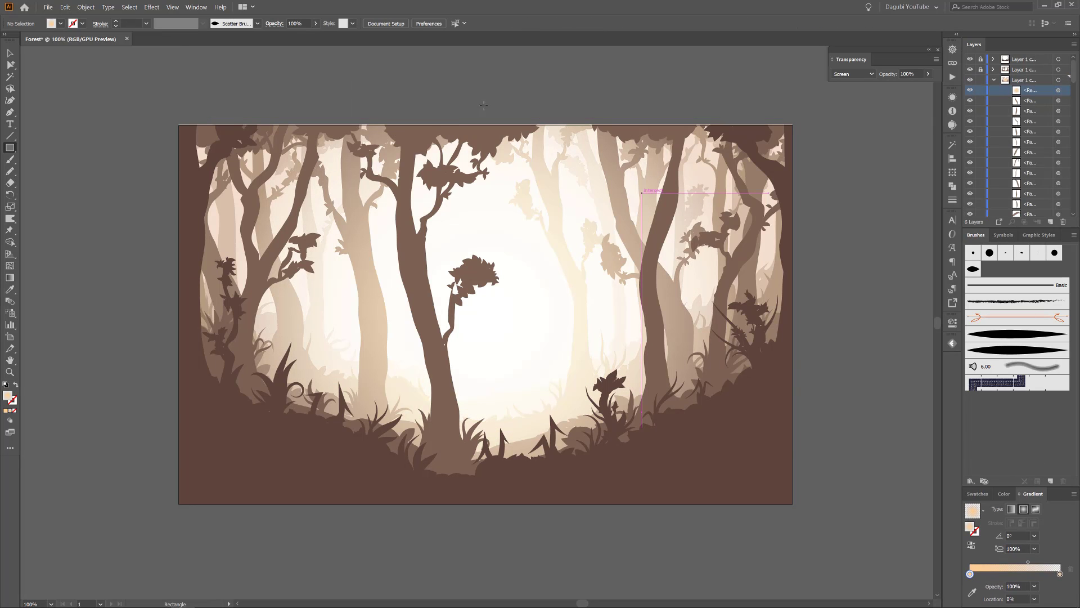
# Lower the opacity of Layer 1 copy 2's gradient rectangle to 59%.
pyautogui.click(316, 23)
pyautogui.moveTo(315, 36); pyautogui.dragTo(299, 37)
pyautogui.click(1058, 91)
pyautogui.click(315, 24)
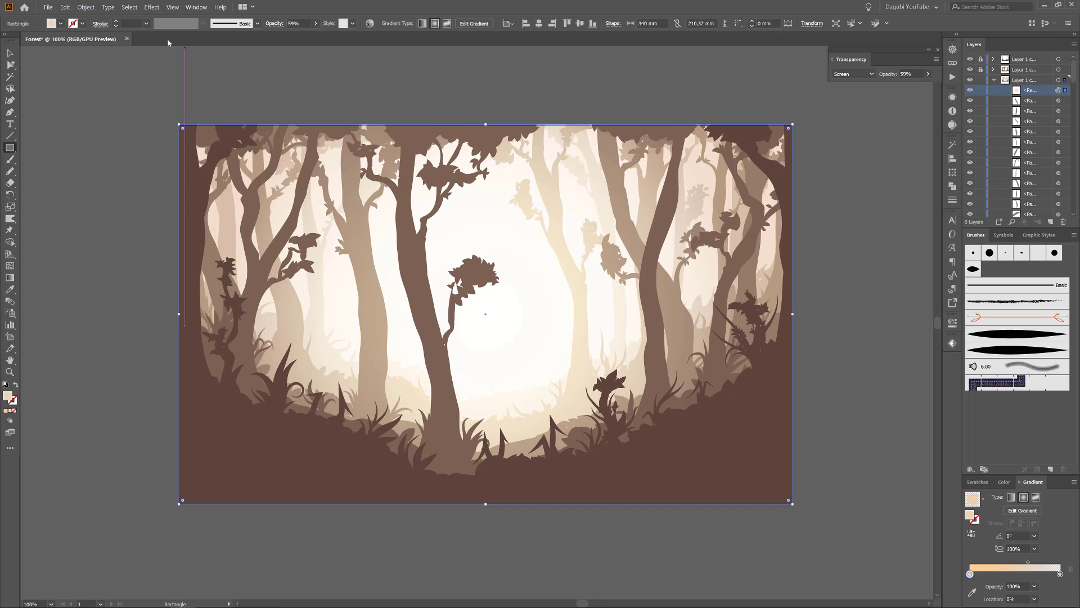
# Paste a copy of the gradient rectangle in place on Layer 1 copy 3 and set its opacity to 26%.
pyautogui.hotkey('ctrl', 'x')
pyautogui.hotkey('ctrl', 'f')
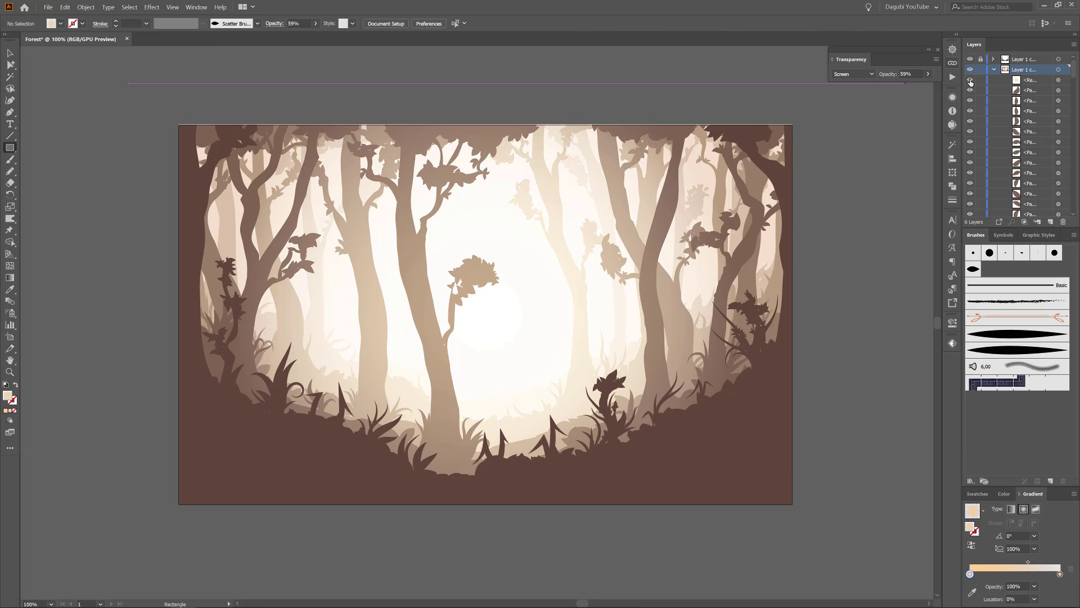
pyautogui.click(1058, 80)
pyautogui.click(315, 23)
pyautogui.moveTo(299, 36); pyautogui.dragTo(288, 36)
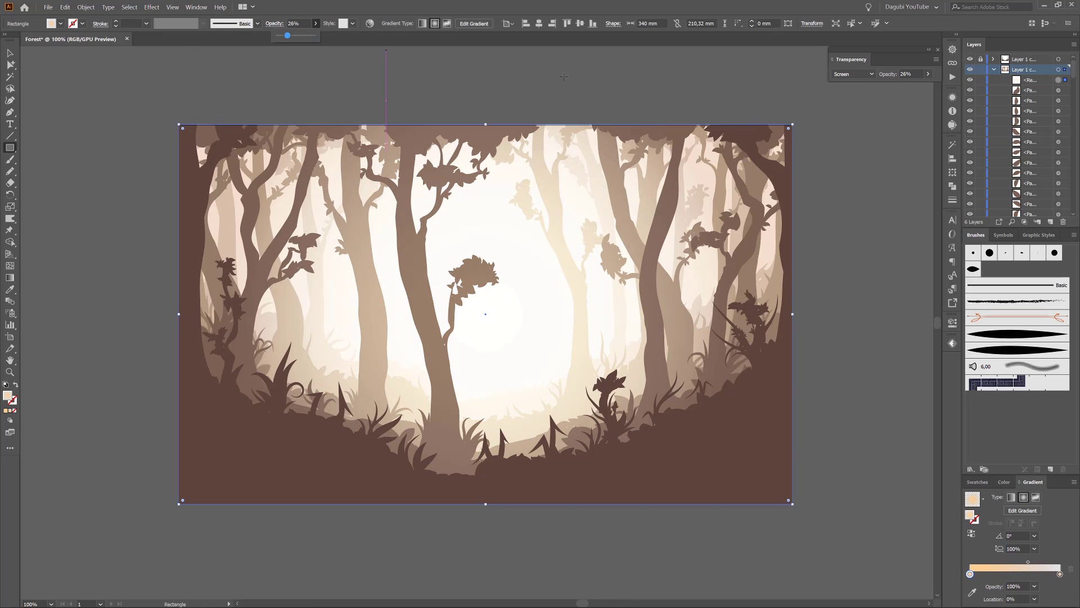
# Move the gradient midpoint to 42.06% on Layer 1 copy 3's rectangle, then collapse and lock the layer.
pyautogui.moveTo(1027, 562); pyautogui.dragTo(1010, 562)
pyautogui.click(970, 80)
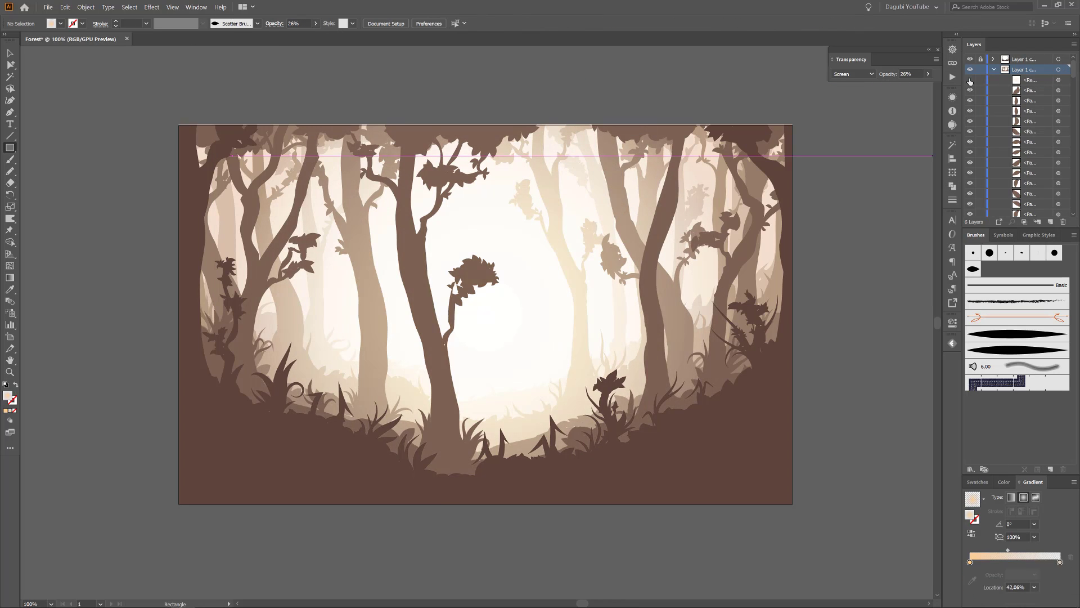
pyautogui.click(970, 79)
pyautogui.click(969, 80)
pyautogui.click(970, 80)
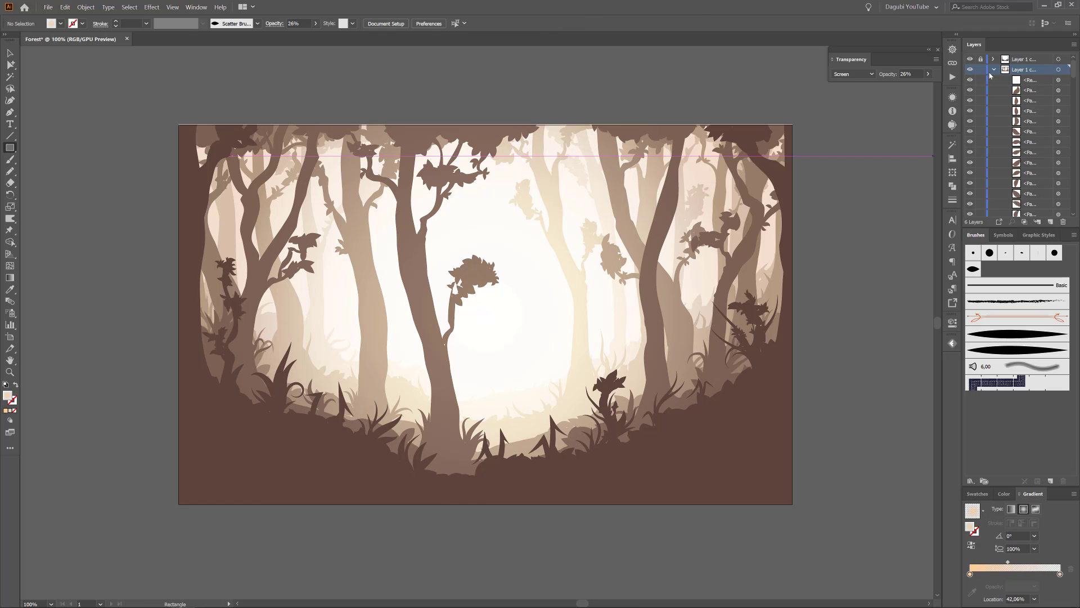
pyautogui.click(993, 70)
pyautogui.click(980, 70)
# Hide the forest layers and reveal them one by one from back to front to review the glow.
pyautogui.moveTo(970, 59); pyautogui.dragTo(969, 102)
pyautogui.click(970, 101)
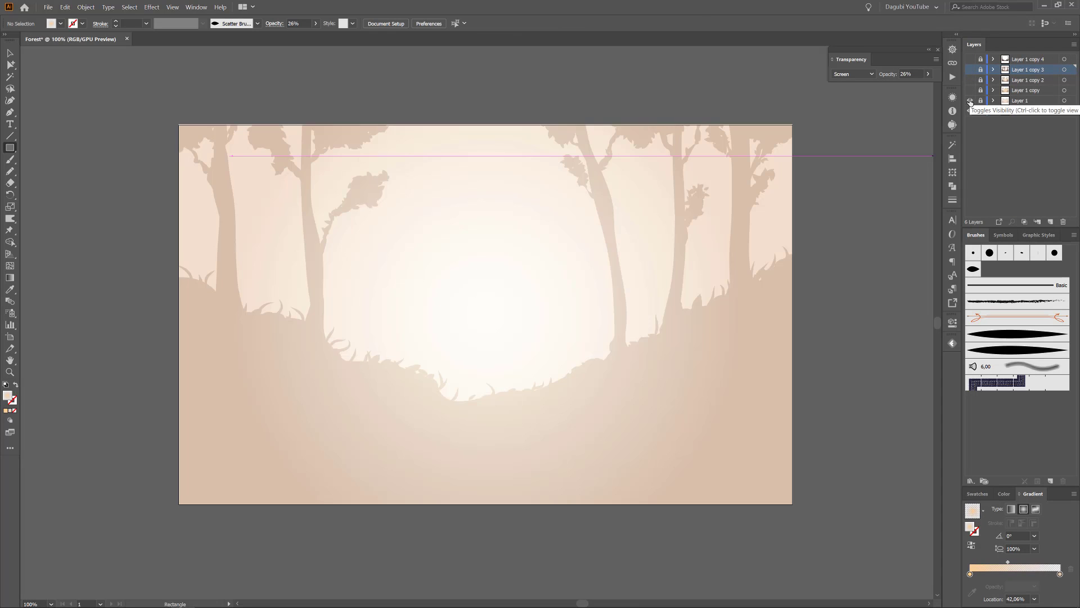
pyautogui.click(969, 90)
pyautogui.click(969, 90)
pyautogui.click(969, 80)
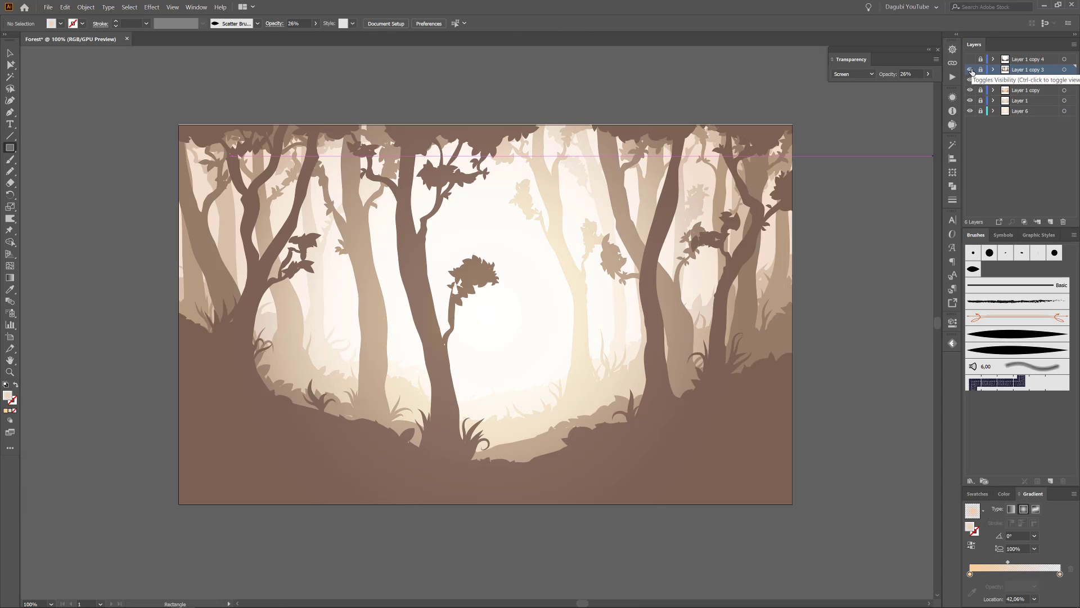
pyautogui.click(970, 70)
pyautogui.click(969, 59)
pyautogui.click(993, 60)
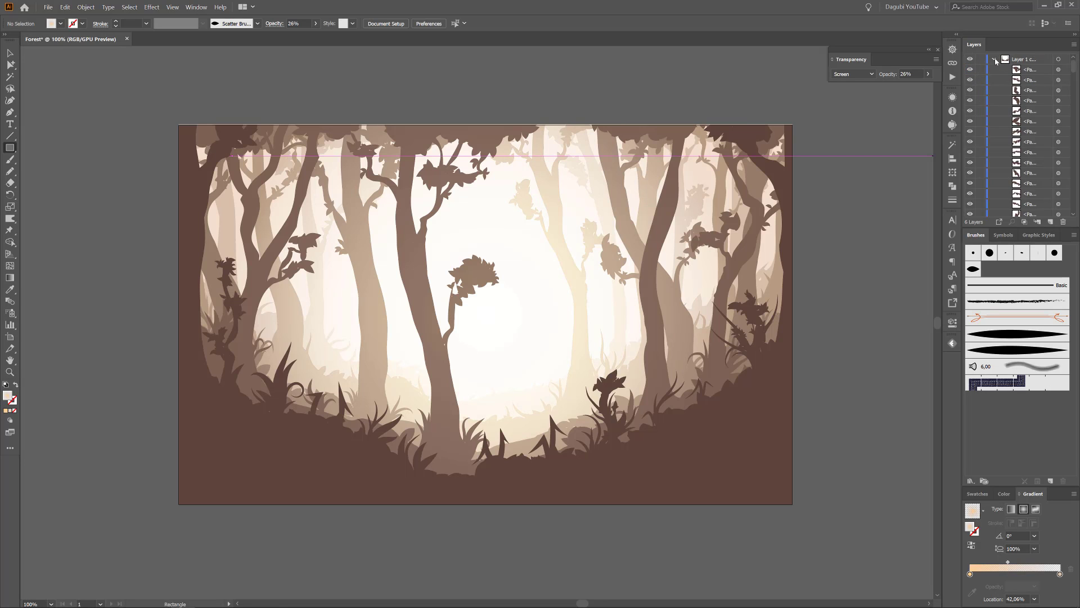
pyautogui.click(994, 59)
pyautogui.click(980, 59)
pyautogui.click(994, 70)
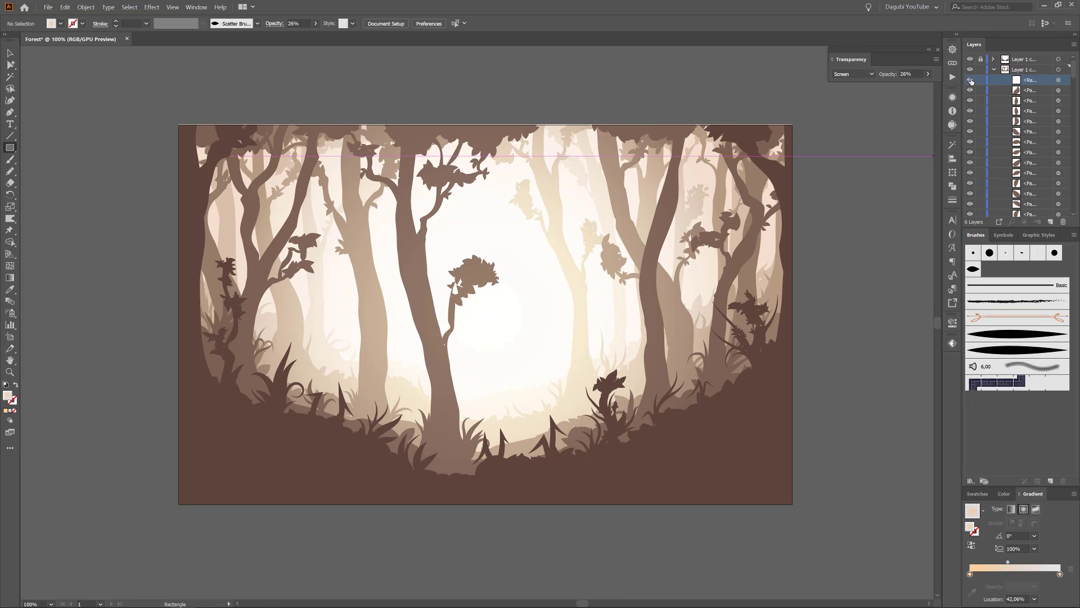
pyautogui.click(994, 70)
# Unlock Layer 1, lower its gradient rectangle's opacity to 48%, and collapse the layer.
pyautogui.click(981, 100)
pyautogui.click(994, 101)
pyautogui.click(970, 111)
pyautogui.click(970, 111)
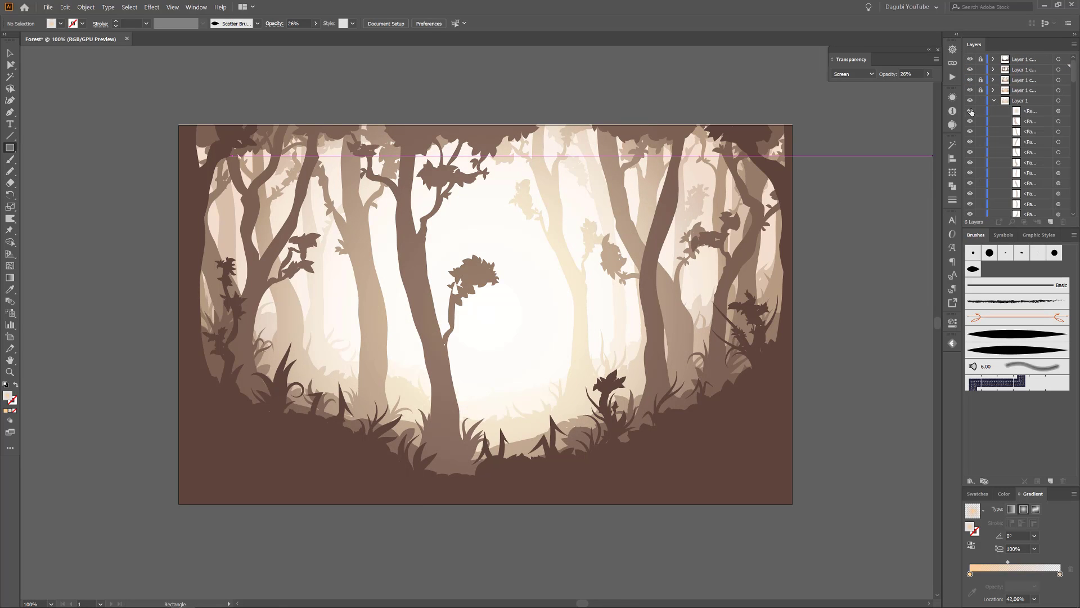
pyautogui.click(1058, 111)
pyautogui.click(316, 23)
pyautogui.moveTo(314, 39); pyautogui.dragTo(296, 39)
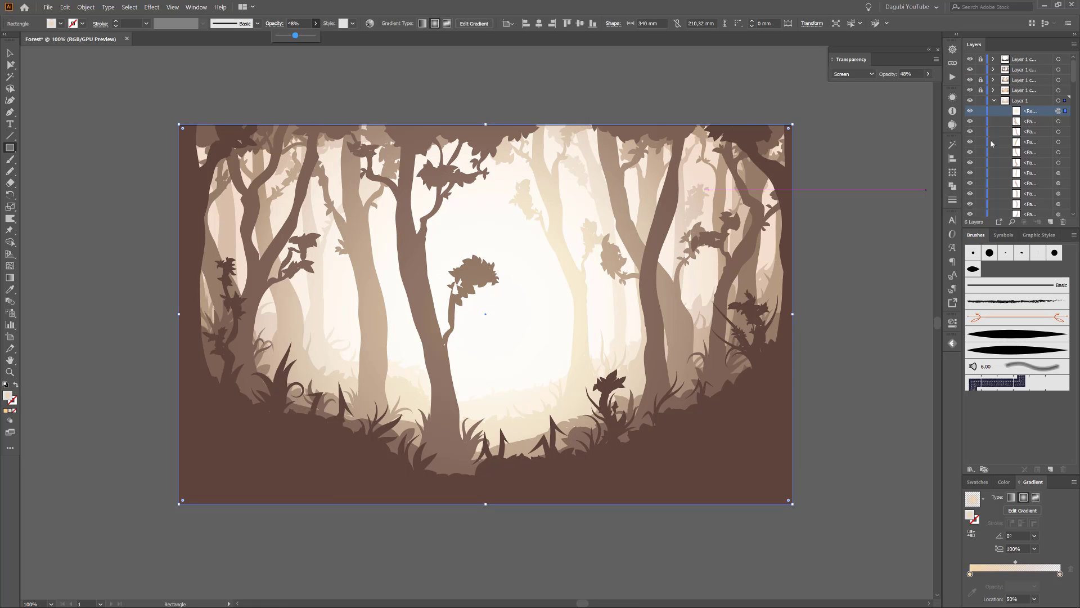
pyautogui.click(970, 102)
pyautogui.click(970, 102)
pyautogui.click(994, 101)
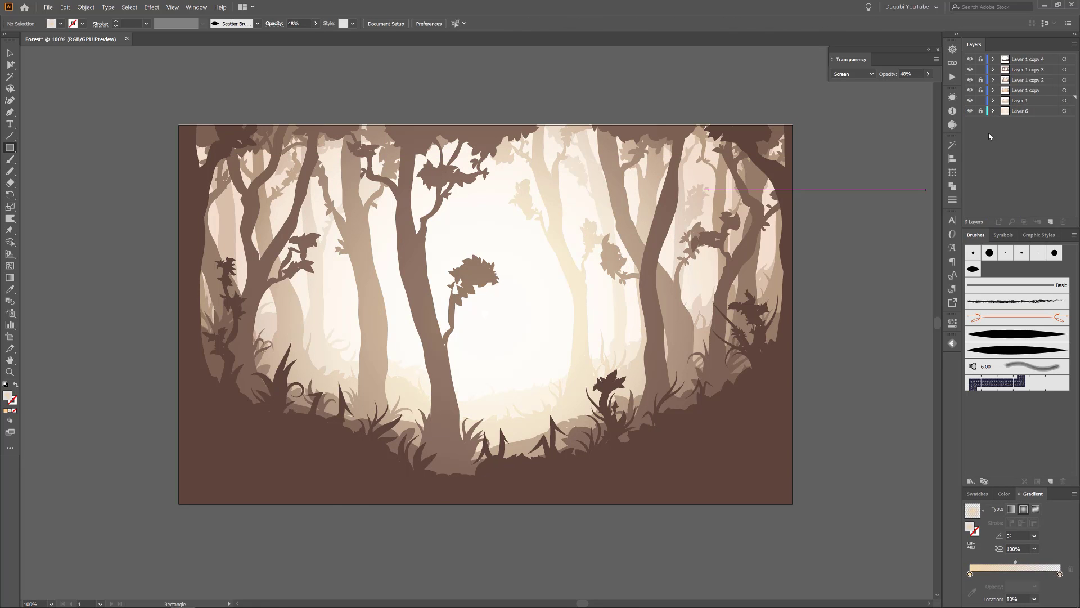
# Copy Layer 1 copy 3's gradient rectangle and paste it in place on the unlocked front layer, Layer 1 copy 4.
pyautogui.hotkey('ctrl', '0')
pyautogui.click(994, 70)
pyautogui.click(1058, 81)
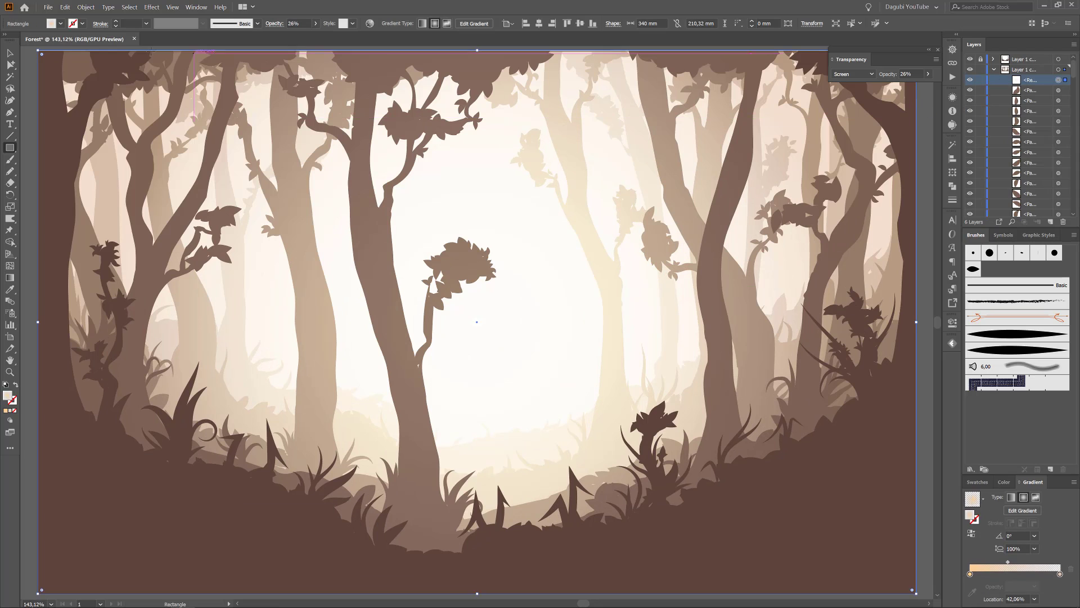
pyautogui.click(64, 7)
pyautogui.click(73, 45)
pyautogui.click(993, 69)
pyautogui.click(980, 59)
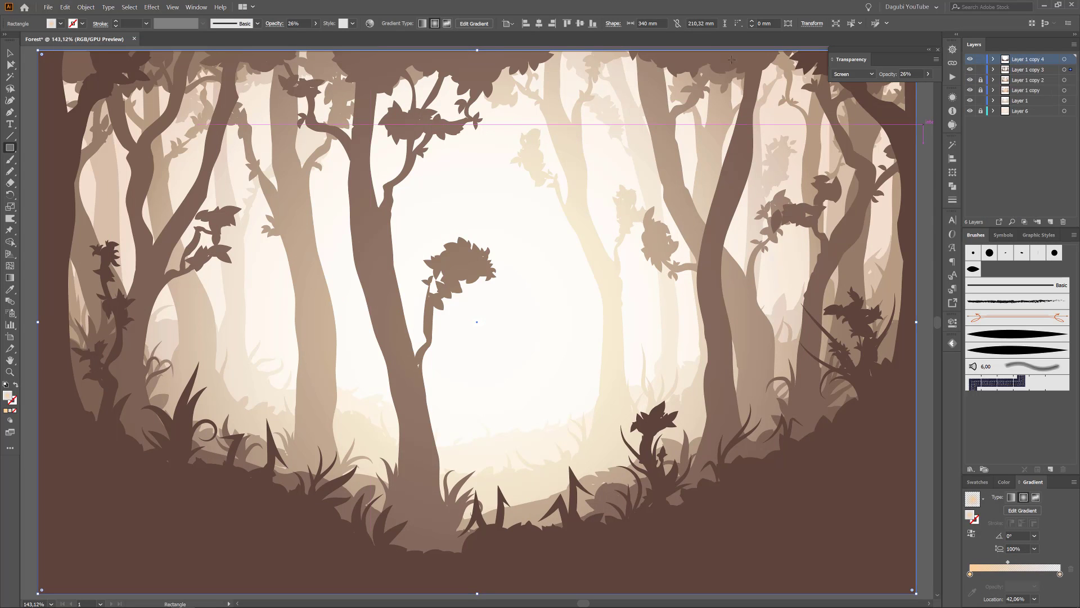
pyautogui.click(64, 8)
pyautogui.click(74, 82)
pyautogui.click(993, 59)
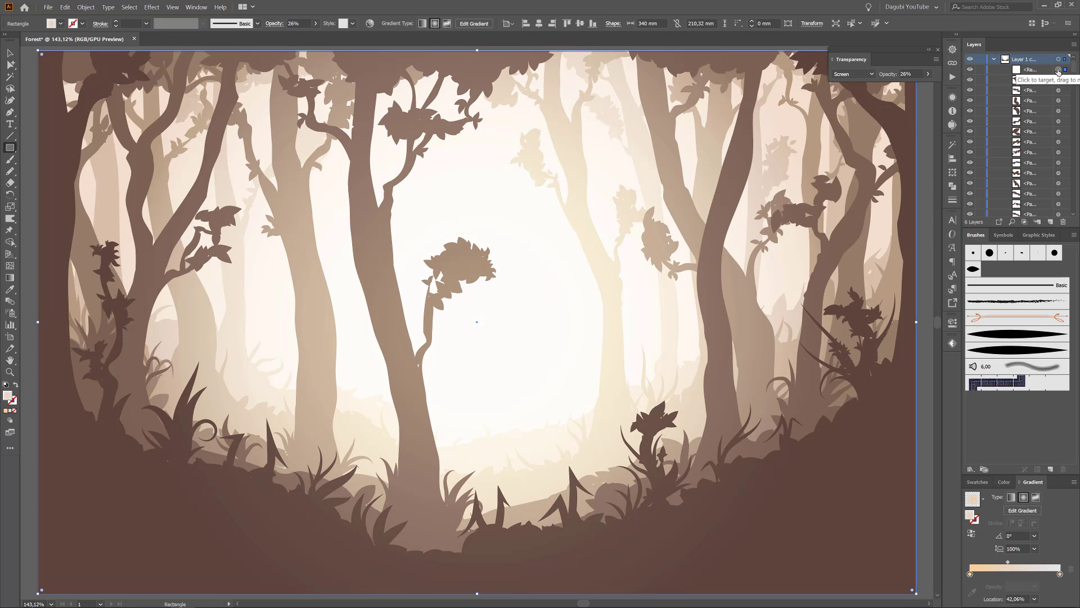
# Reverse the radial gradient of Layer 1 copy 4's pasted rectangle and set its blending mode to Multiply.
pyautogui.click(971, 533)
pyautogui.click(853, 73)
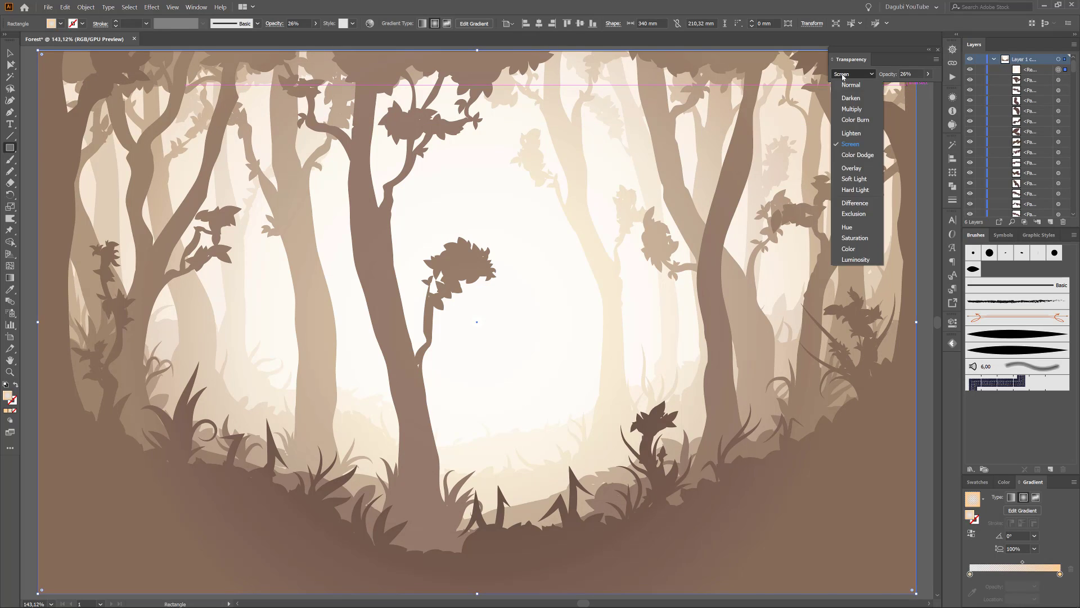
pyautogui.click(849, 108)
# Recolor the gradient's outer stop with the dark brown skin-tone swatch and place a brown stop just inside the outer end.
pyautogui.doubleClick(1060, 574)
pyautogui.click(933, 499)
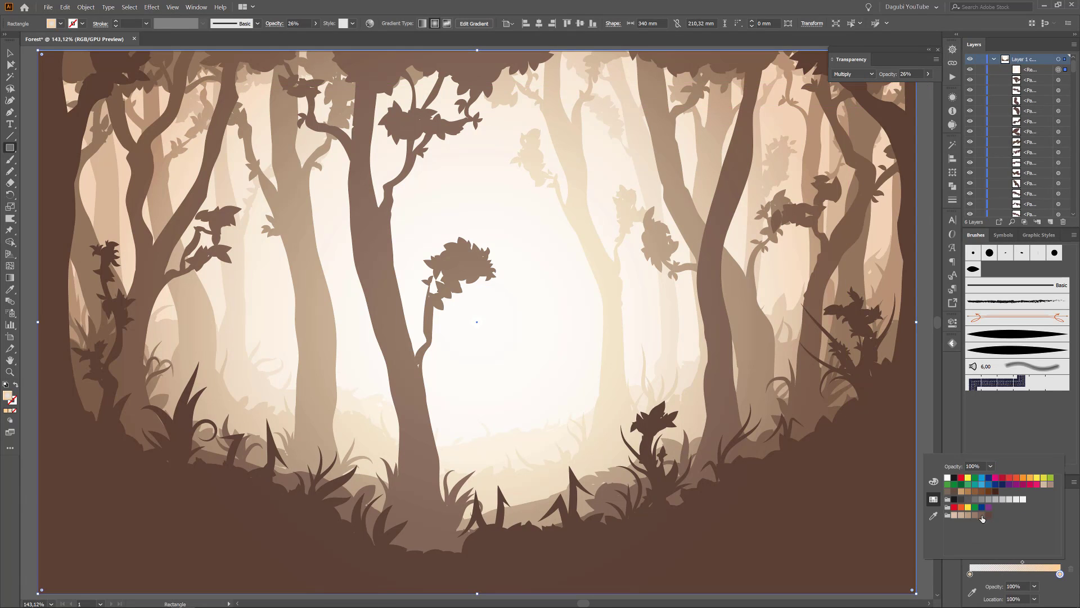
pyautogui.click(988, 516)
pyautogui.moveTo(1023, 564); pyautogui.dragTo(1046, 575)
# Darken the gradient's outermost stop to a very dark brown by lowering its red, green and blue values.
pyautogui.doubleClick(1060, 575)
pyautogui.click(934, 482)
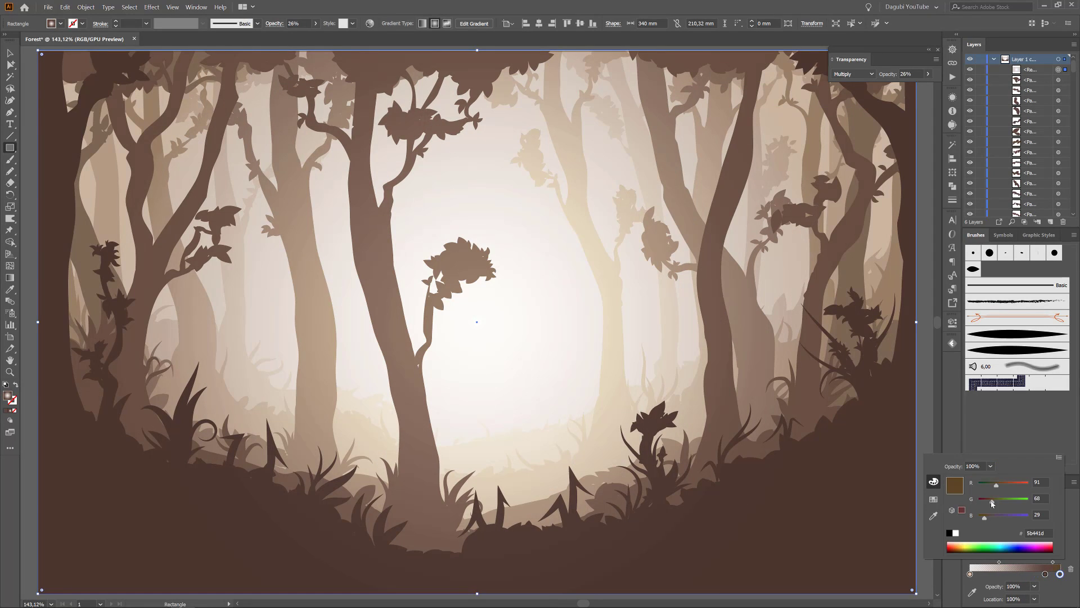
pyautogui.moveTo(993, 504); pyautogui.dragTo(985, 501)
pyautogui.moveTo(996, 485); pyautogui.dragTo(990, 487)
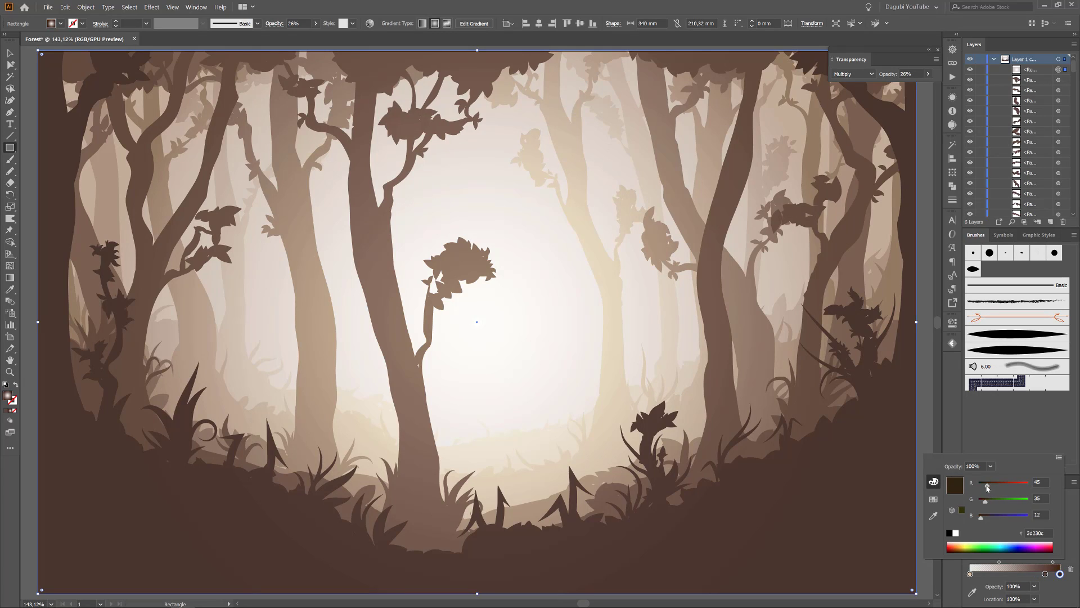
pyautogui.click(754, 419)
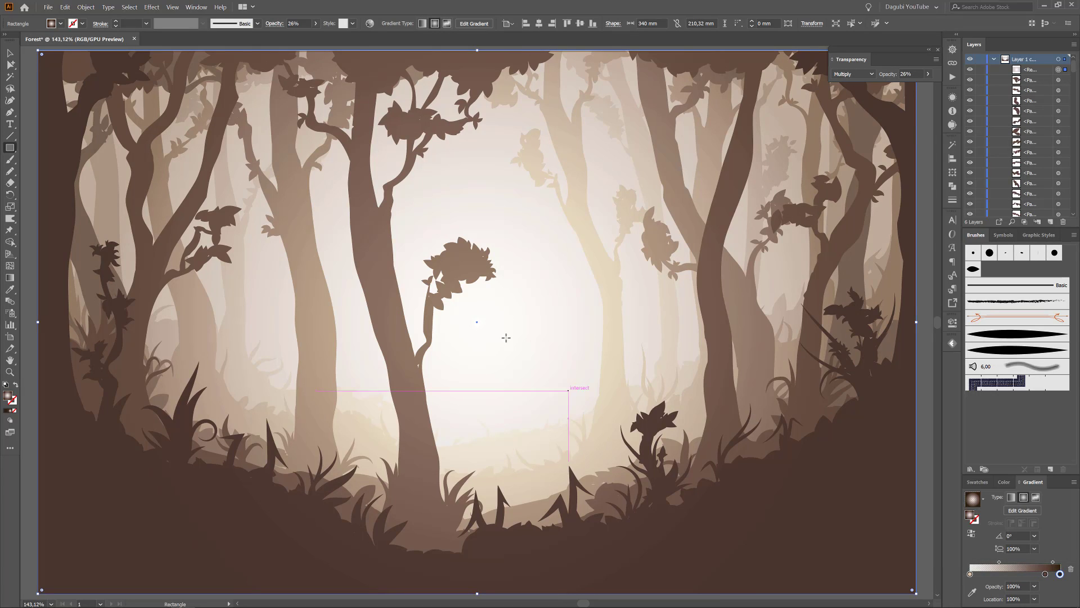
# Set the front gradient rectangle's opacity to 41% and collapse Layer 1 copy 4.
pyautogui.scroll(-1, 505, 333)
pyautogui.click(315, 24)
pyautogui.moveTo(293, 37); pyautogui.dragTo(296, 38)
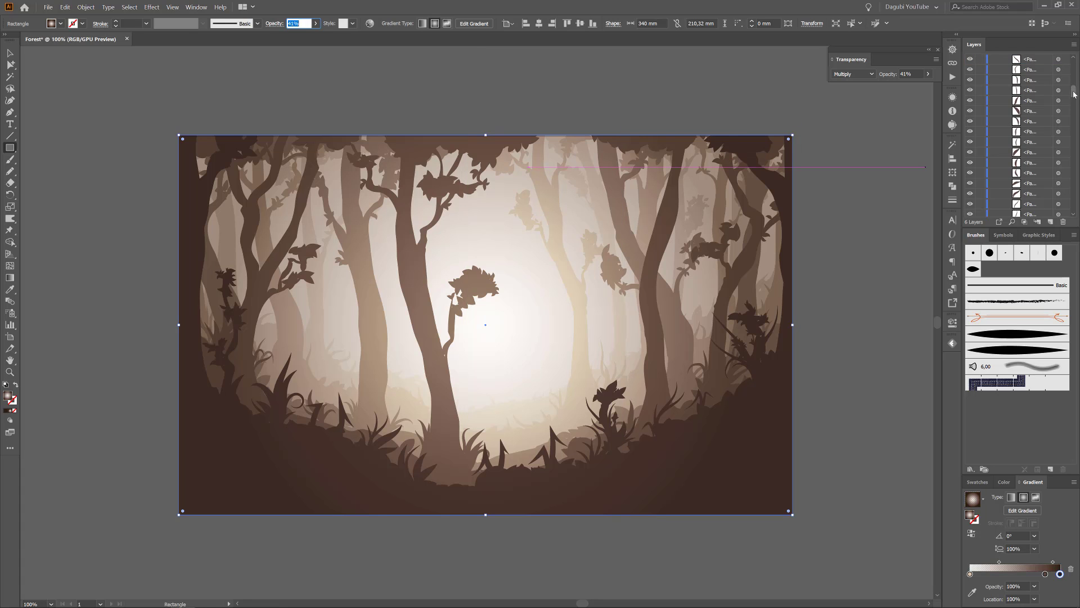
pyautogui.click(994, 59)
# Select Layer 6's background artwork and lower its upper edge, making it 209.982 mm high, to remove the light strip above the forest.
pyautogui.click(1065, 111)
pyautogui.scroll(7, 490, 126)
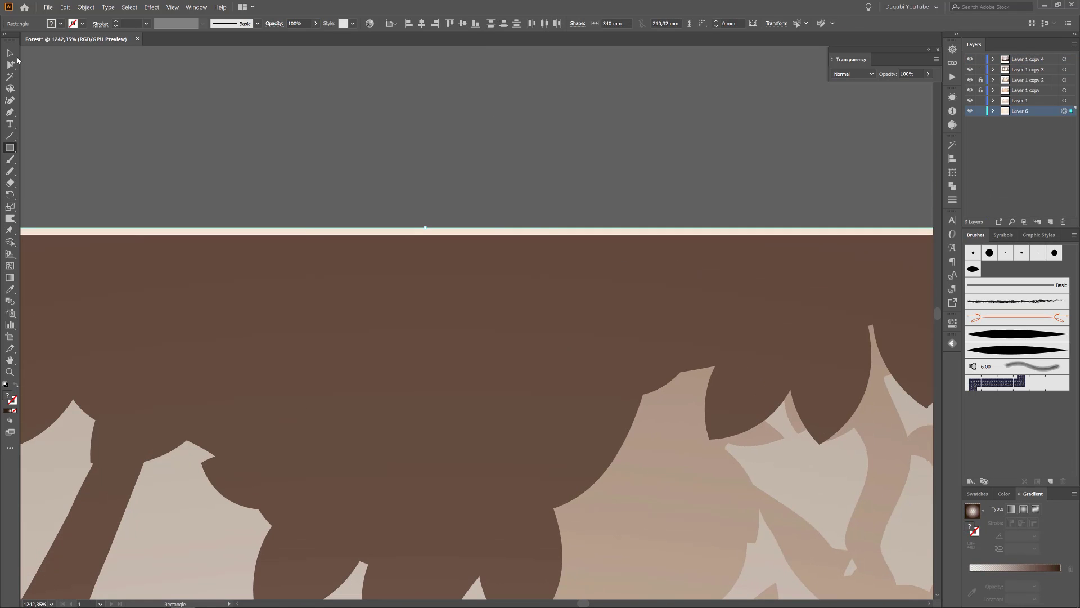
pyautogui.click(10, 53)
pyautogui.moveTo(425, 228); pyautogui.dragTo(424, 237)
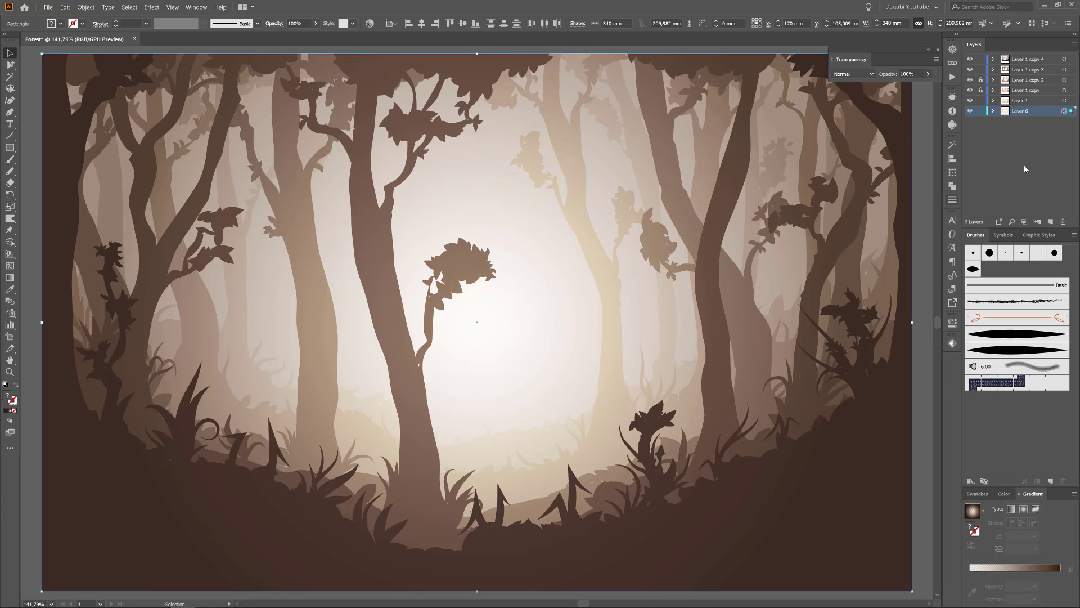
# Widen the front rectangle's radial gradient into an ellipse extending just beyond the artwork's sides, with a 59.3% aspect ratio.
pyautogui.click(689, 269)
pyautogui.hotkey('ctrl', '1')
pyautogui.press('g')
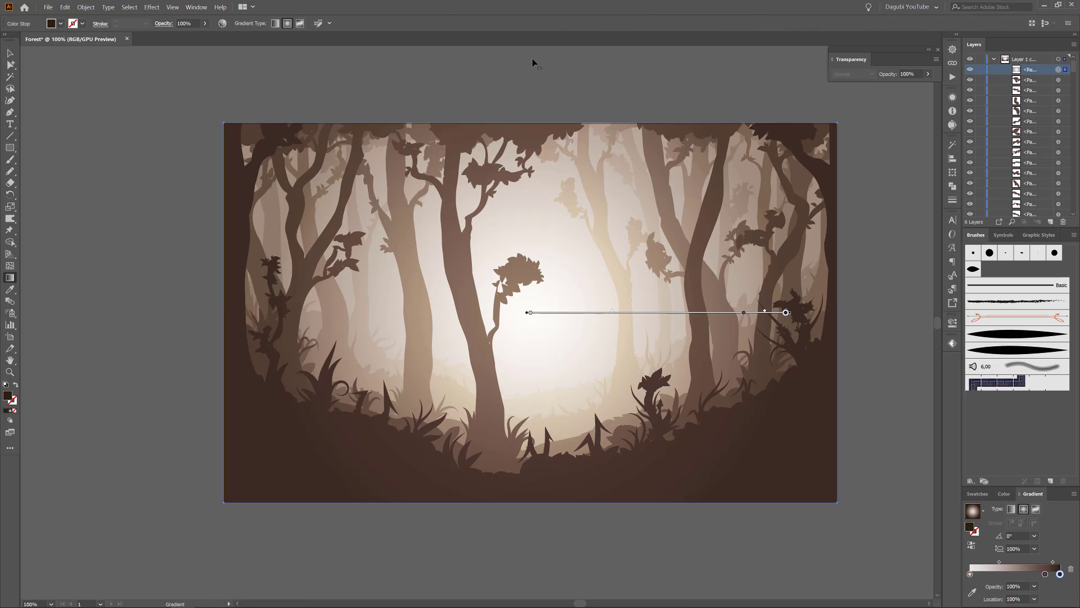
pyautogui.moveTo(530, 58); pyautogui.dragTo(531, 119)
pyautogui.moveTo(276, 314); pyautogui.dragTo(213, 312)
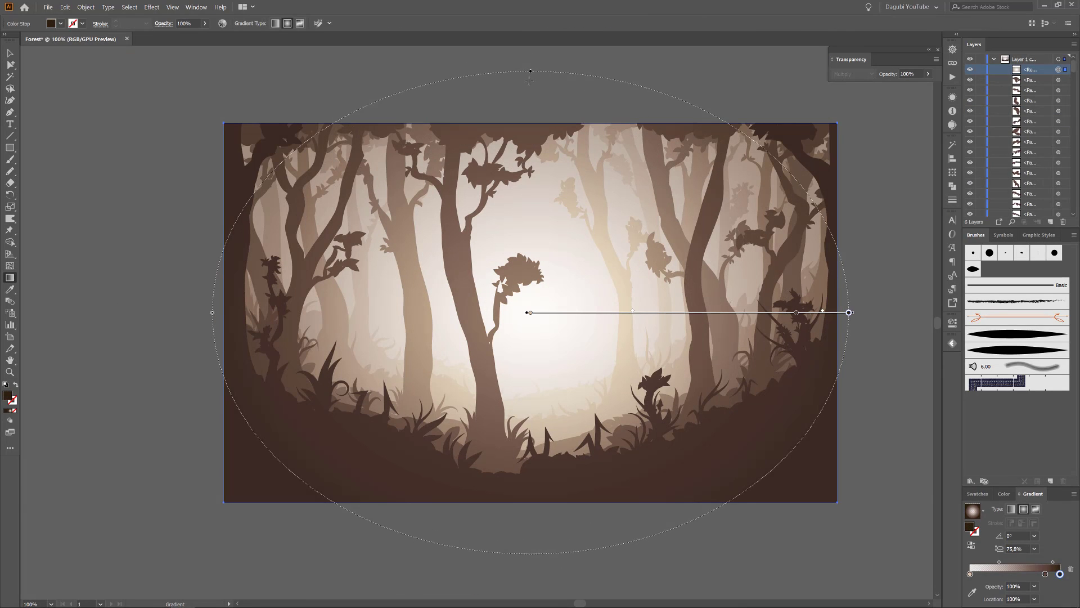
pyautogui.moveTo(530, 119)
pyautogui.mouseDown()
pyautogui.moveTo(531, 105)
pyautogui.moveTo(527, 125)
pyautogui.mouseUp()
# Collapse Layer 1 copy 4, clear the selection, and unlock Layer 1 copy 2 and Layer 1 copy.
pyautogui.click(994, 59)
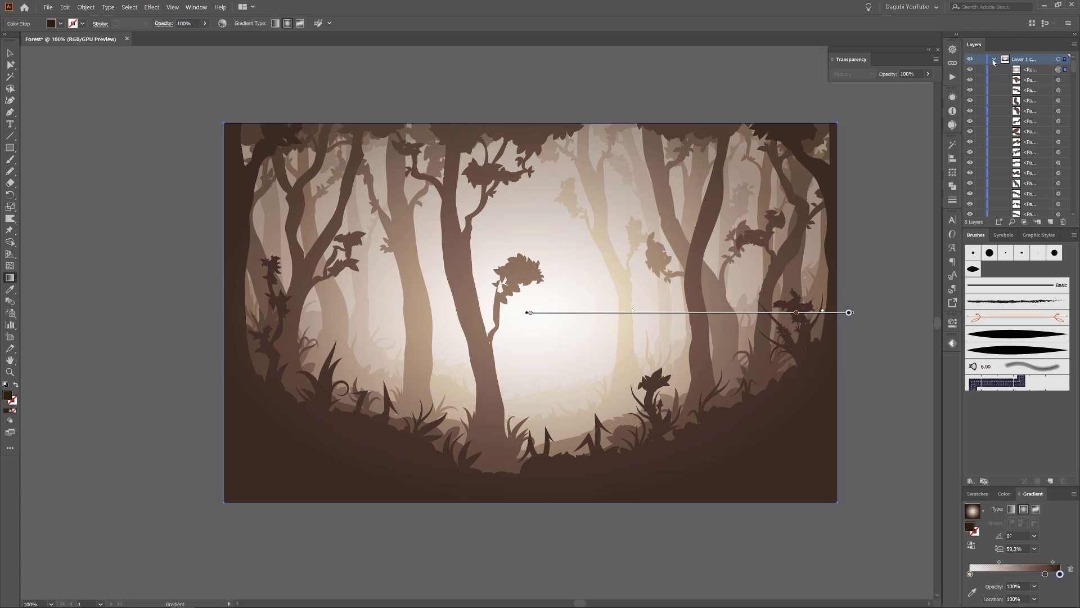
pyautogui.press('v')
pyautogui.click(290, 113)
pyautogui.moveTo(983, 81); pyautogui.dragTo(981, 91)
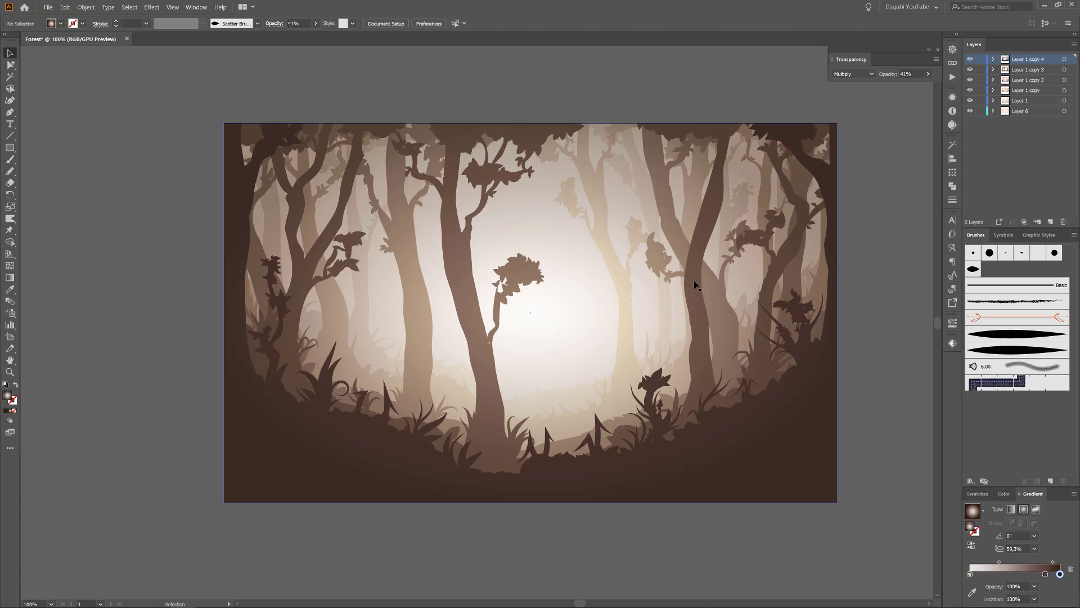
# Select all the artwork, open it in Recolor Artwork's edit mode and link the harmony colors.
pyautogui.moveTo(591, 306); pyautogui.dragTo(552, 322)
pyautogui.click(129, 7)
pyautogui.click(134, 18)
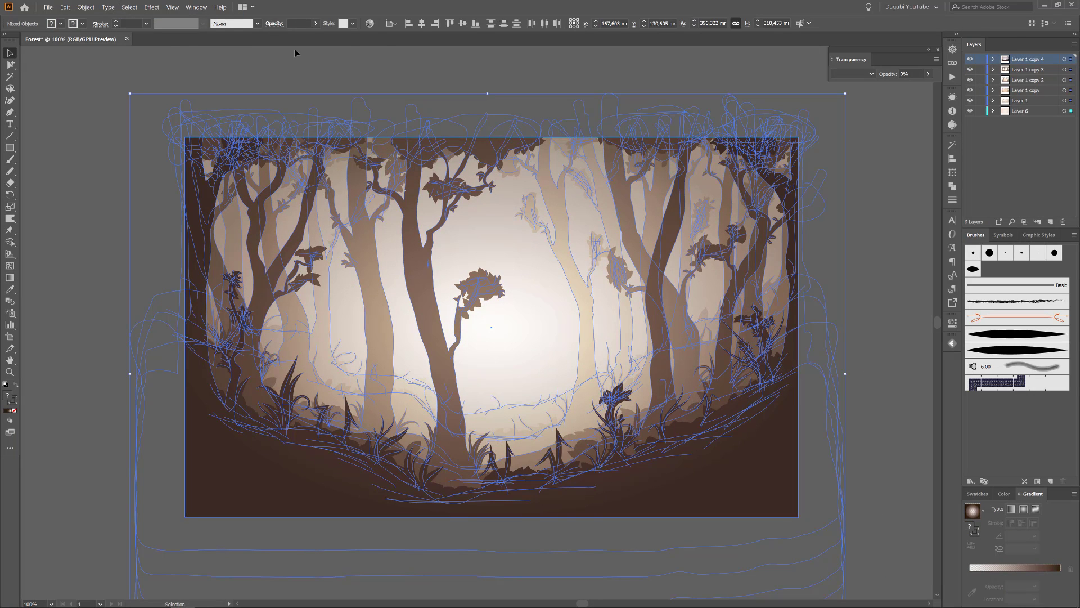
pyautogui.click(370, 23)
pyautogui.click(804, 146)
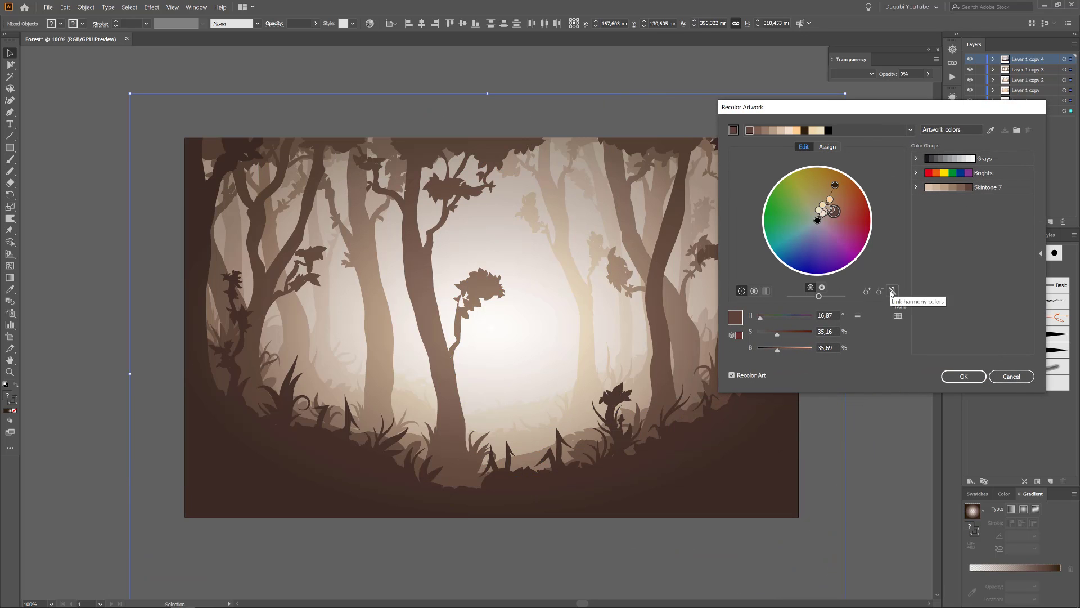
# Shift the linked artwork colors to a warmer red-brown with saturation 43% and hue 8°.
pyautogui.moveTo(776, 334); pyautogui.dragTo(782, 336)
pyautogui.click(759, 320)
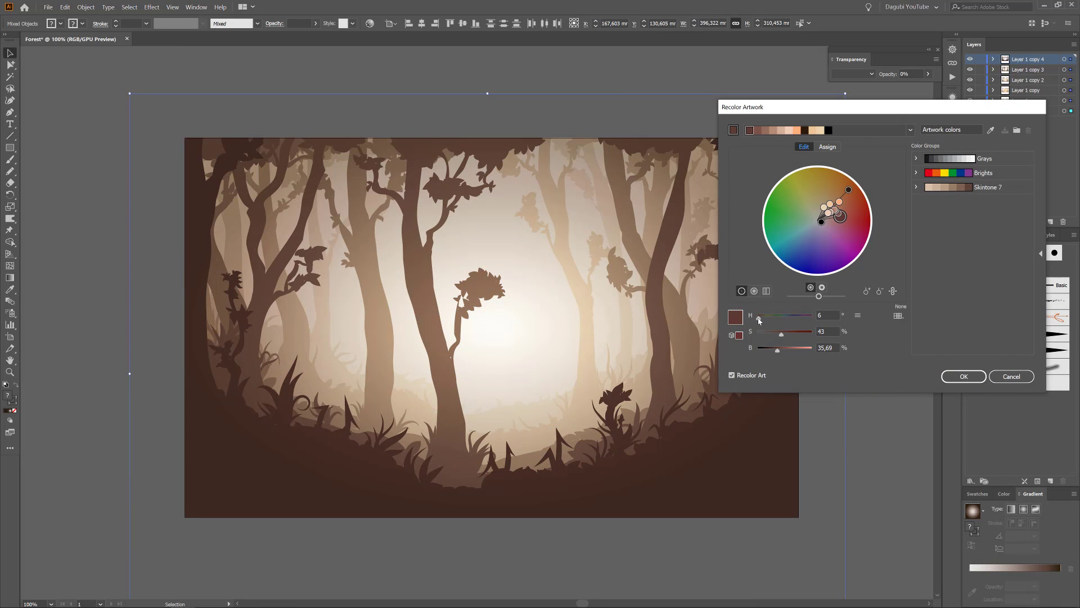
pyautogui.click(827, 315)
pyautogui.scroll(1, 827, 315)
pyautogui.scroll(-3, 828, 315)
pyautogui.scroll(4, 827, 315)
# Raise the linked colors' brightness to about 42%, fine-tune the saturation and apply the recoloring.
pyautogui.click(835, 348)
pyautogui.scroll(3, 836, 348)
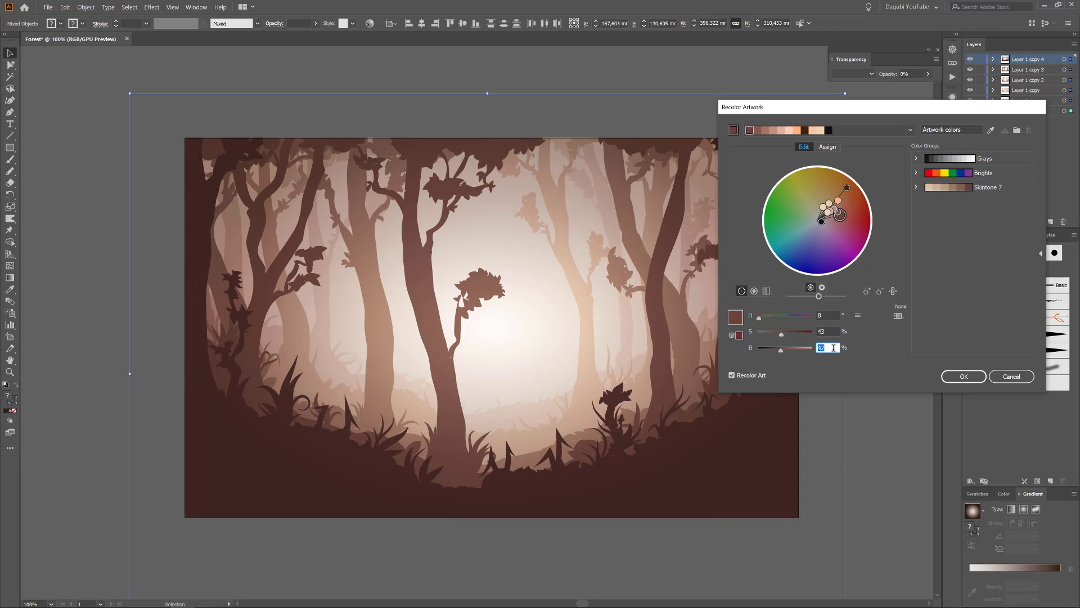
pyautogui.moveTo(779, 351); pyautogui.dragTo(781, 337)
pyautogui.click(963, 376)
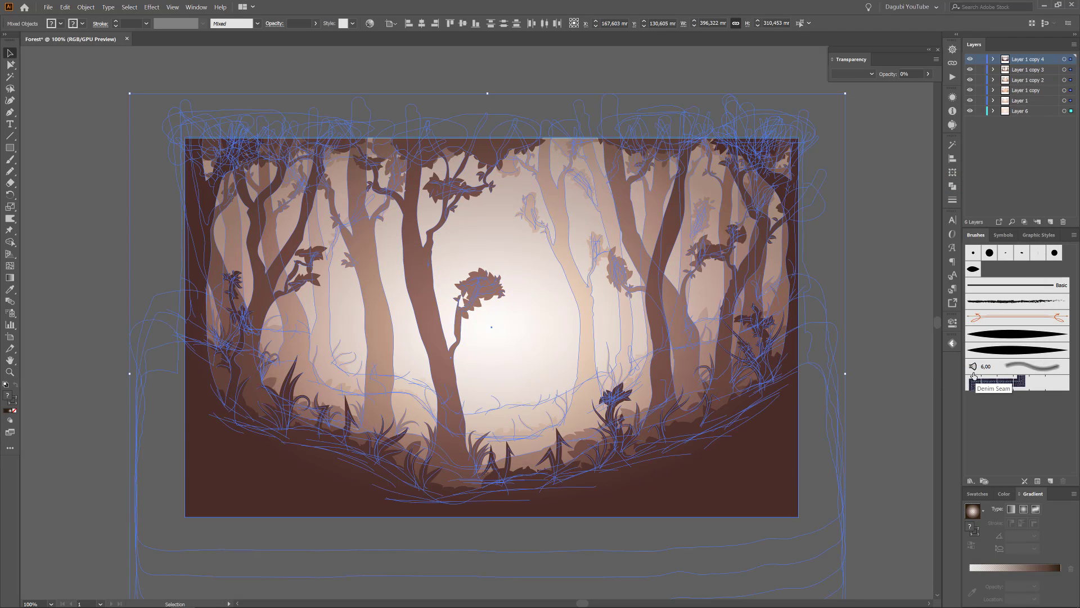
# Deselect the artwork, warm the fill of Layer 6's base rectangle to a peach tone and select the gradient rectangle above it.
pyautogui.click(907, 127)
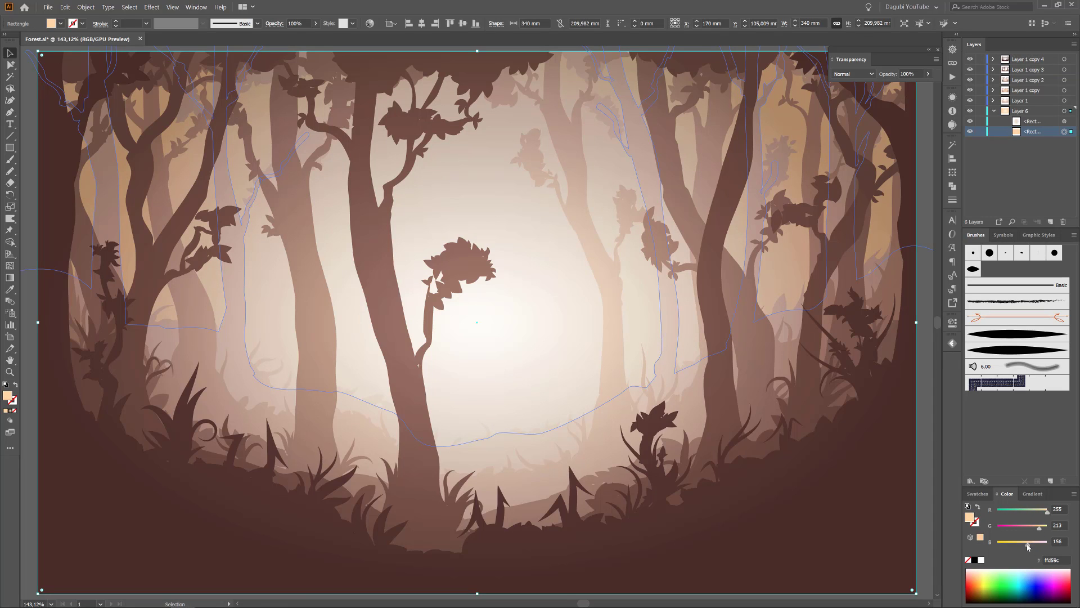
pyautogui.click(1064, 121)
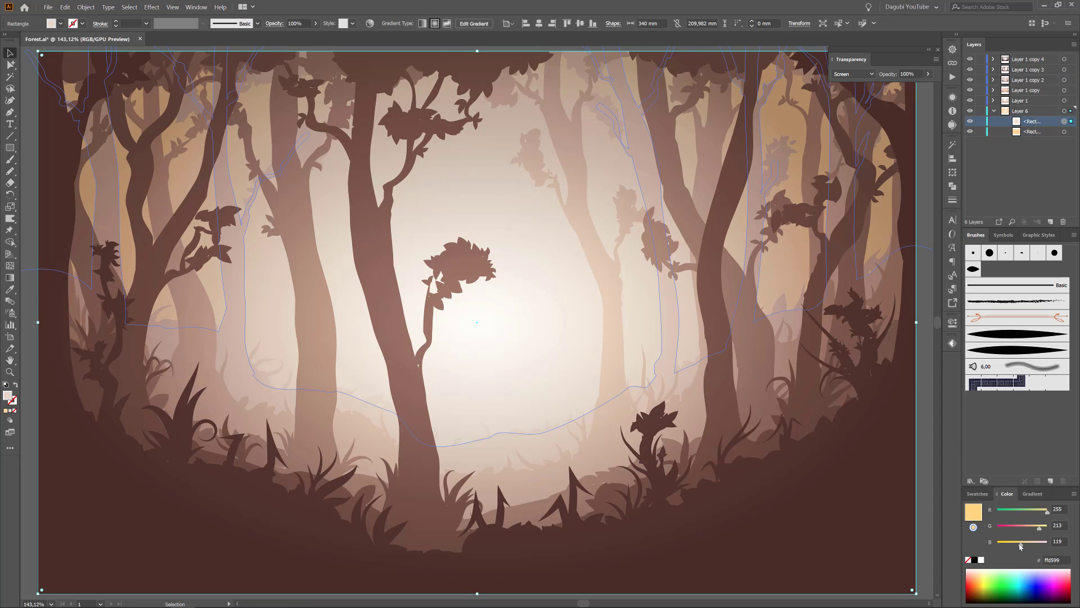